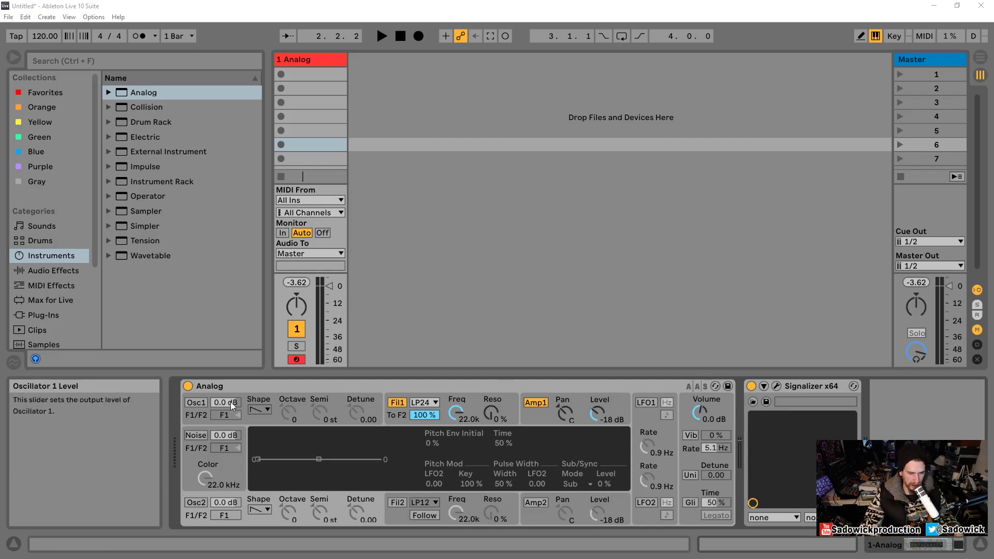
Turn on and outline Oscillator 1 in the Analog synth, and shift the computer MIDI keyboard down to octave C1 to D2.
click(198, 402)
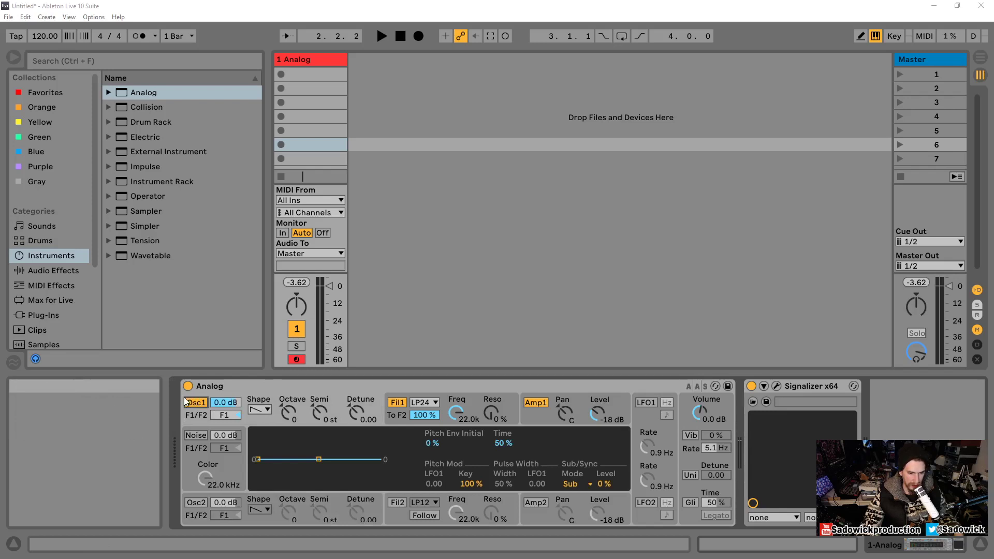
drag(181, 394, 384, 426)
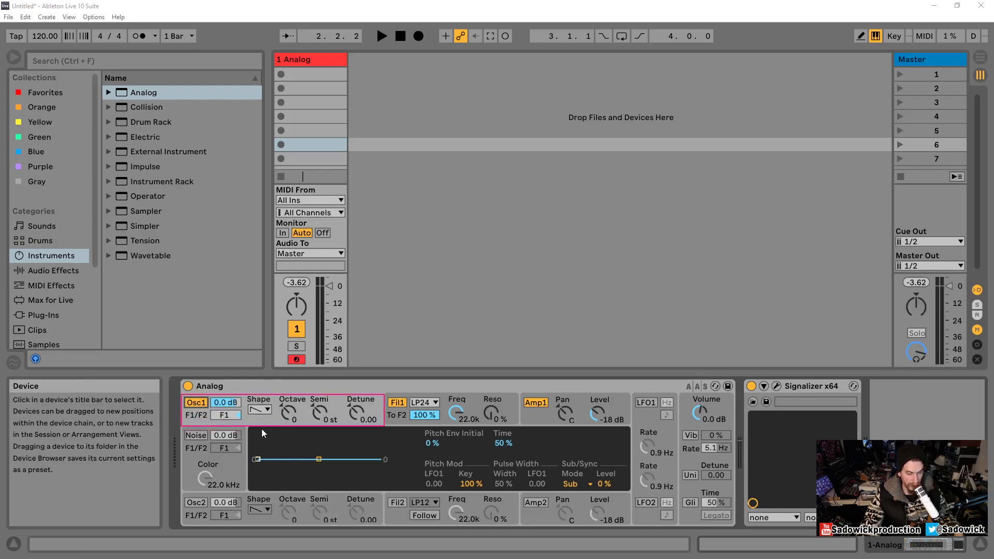
key(z)
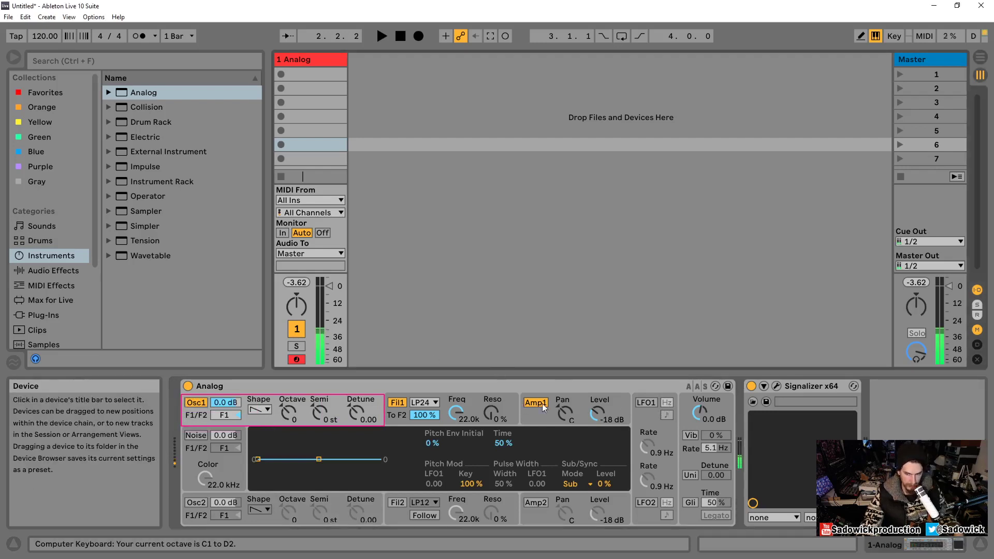
Raise the Amplifier 1 level to about -9.7 dB and lower the Filter 1 cutoff frequency to about 13.1 kHz.
mouse_move(595, 415)
mouse_down()
mouse_move(596, 403)
mouse_move(596, 414)
mouse_up()
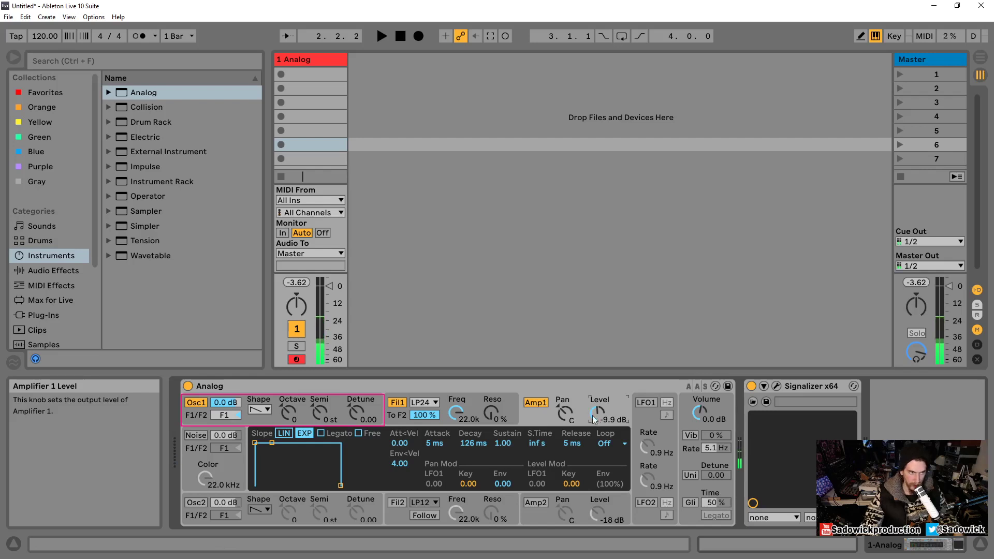
mouse_move(288, 412)
mouse_down()
mouse_move(288, 397)
mouse_move(291, 404)
mouse_up()
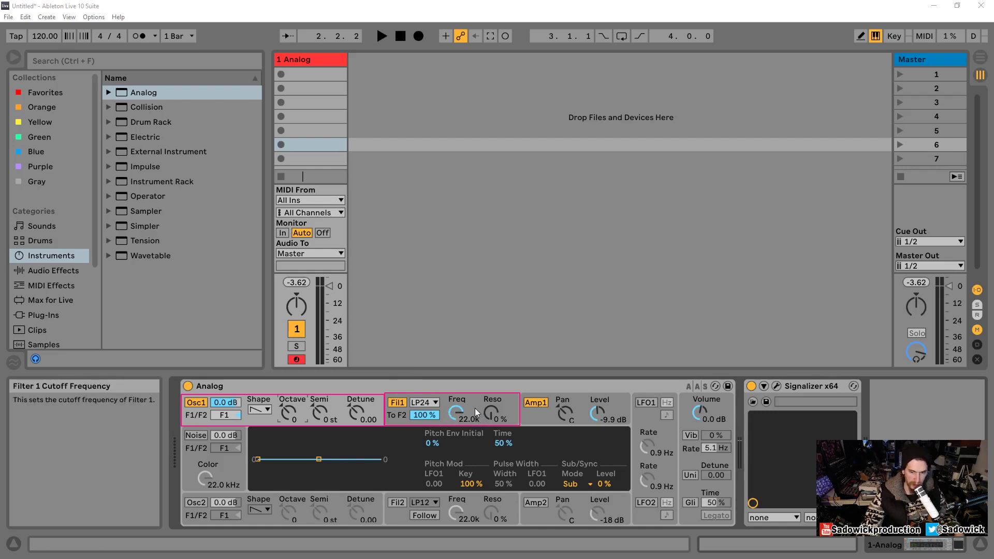
mouse_move(460, 411)
mouse_down()
mouse_move(461, 466)
mouse_move(461, 411)
mouse_up()
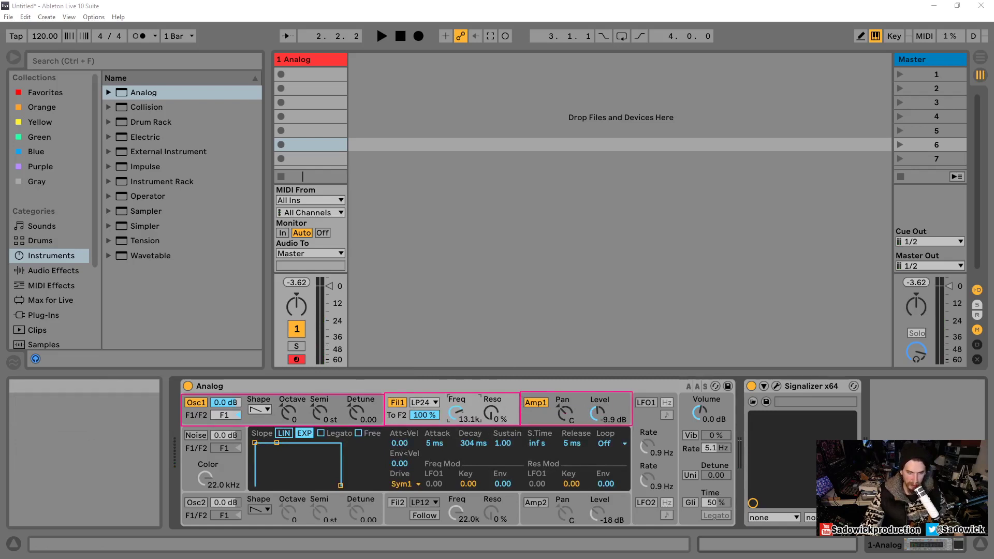
mouse_move(596, 412)
mouse_down()
mouse_move(597, 398)
mouse_move(599, 414)
mouse_up()
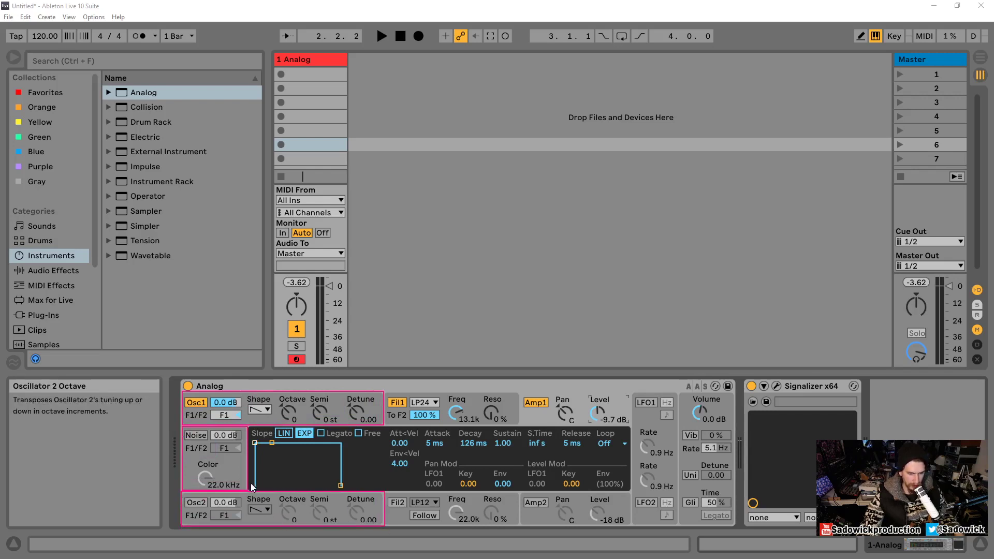
Turn on Oscillator 2, transposed up 7 semitones and using the rectangle wave shape.
click(199, 502)
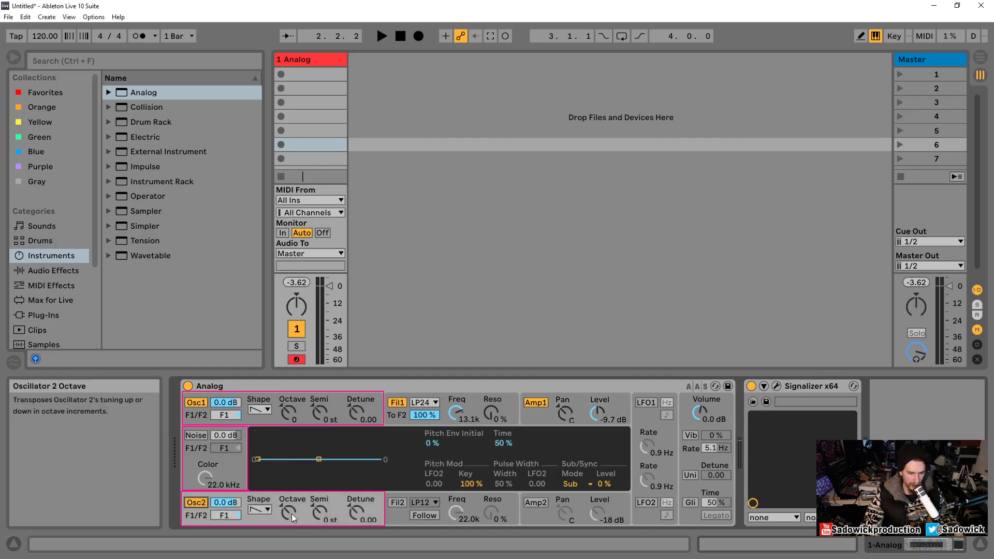
drag(324, 517, 324, 505)
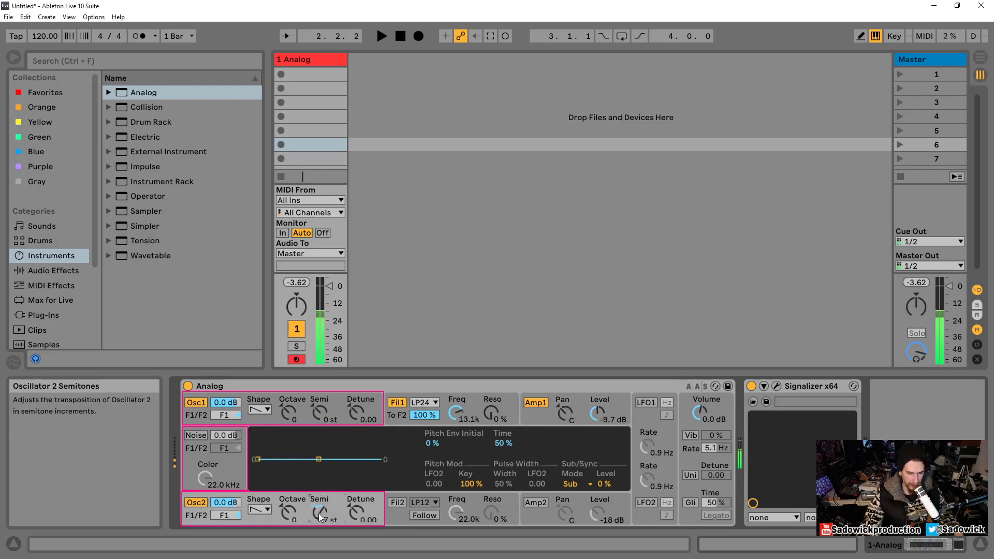
click(196, 502)
click(196, 502)
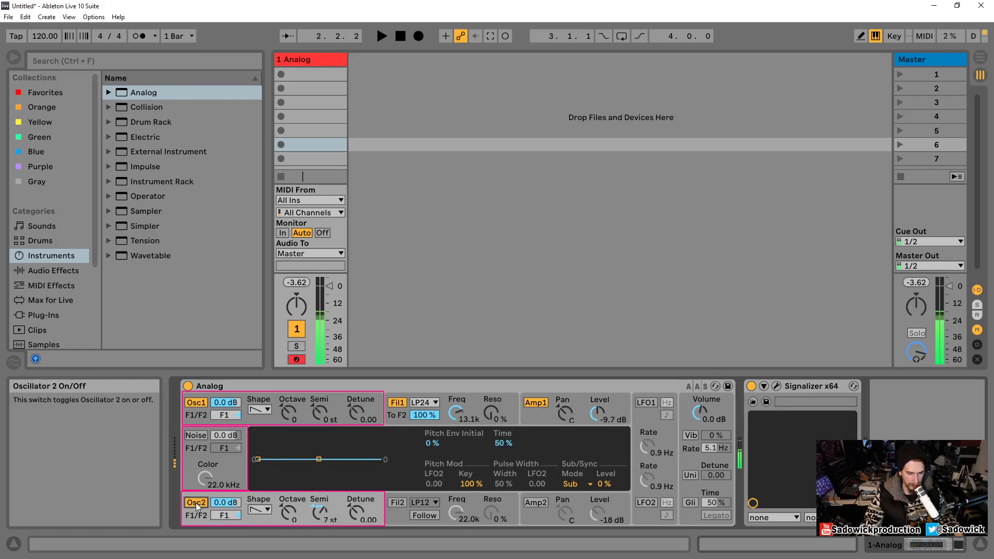
click(260, 508)
click(265, 486)
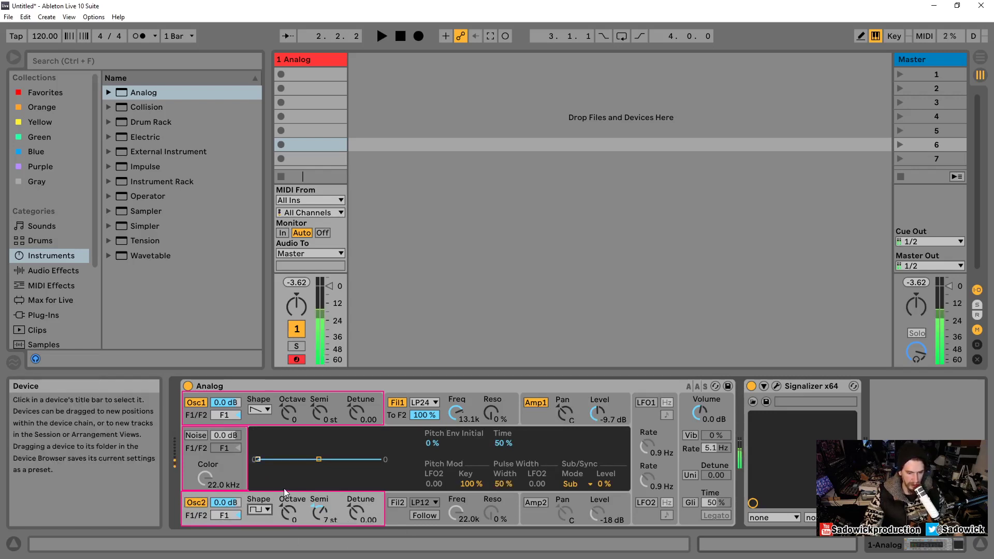
Turn off Oscillators 1 and 2 and turn on the noise generator so it sounds alone.
click(193, 503)
click(198, 401)
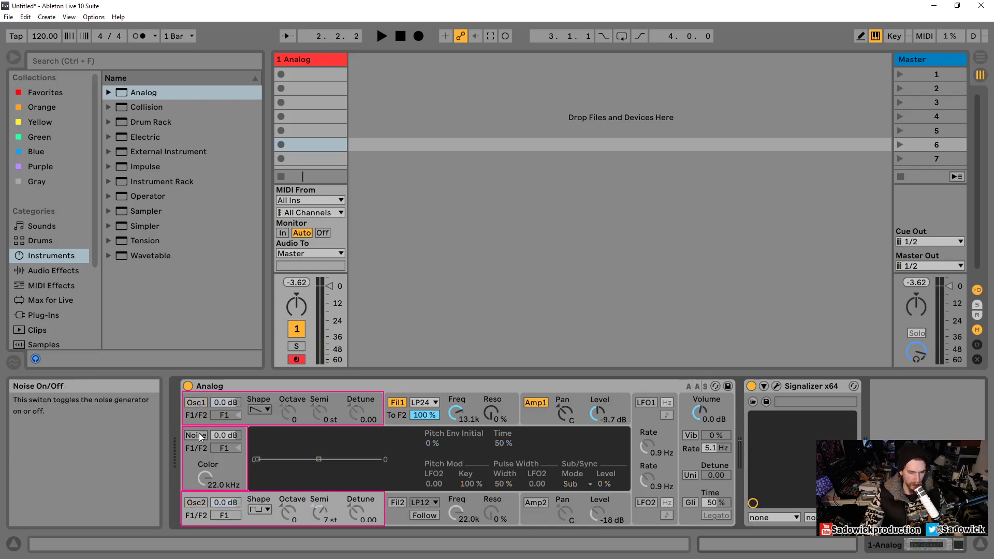
click(197, 434)
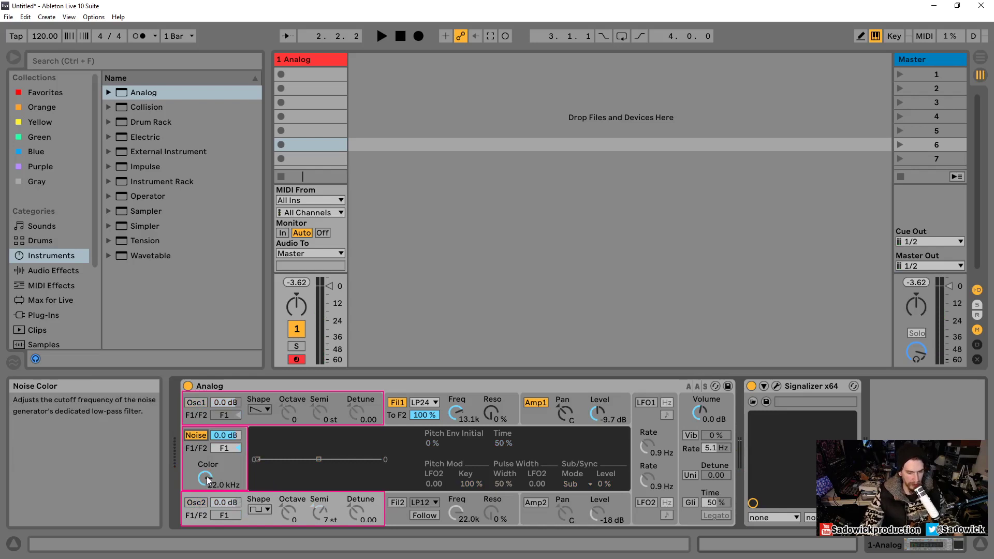
Sweep the noise Color down to audition darker noise, resetting it to 22.0 kHz after each sweep.
drag(206, 477, 206, 505)
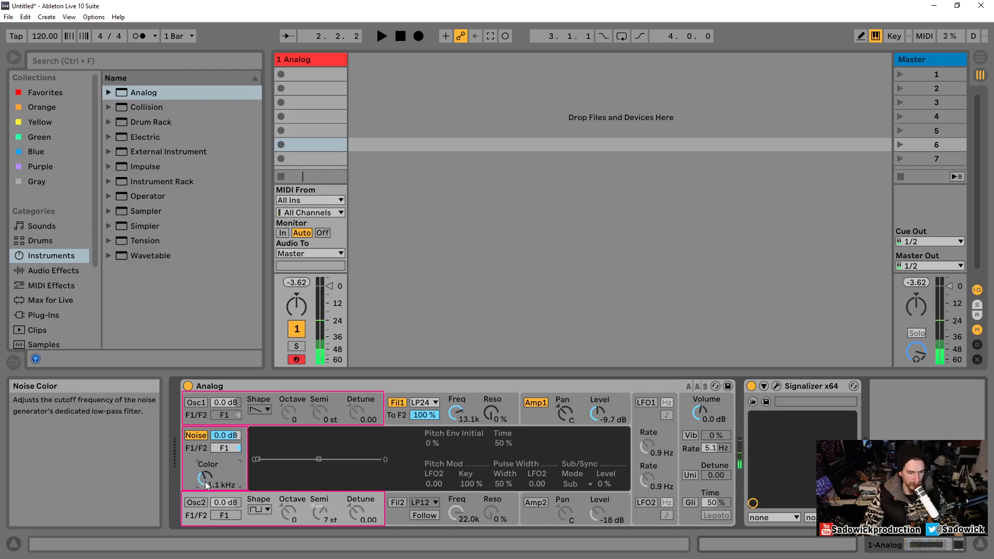
key(Delete)
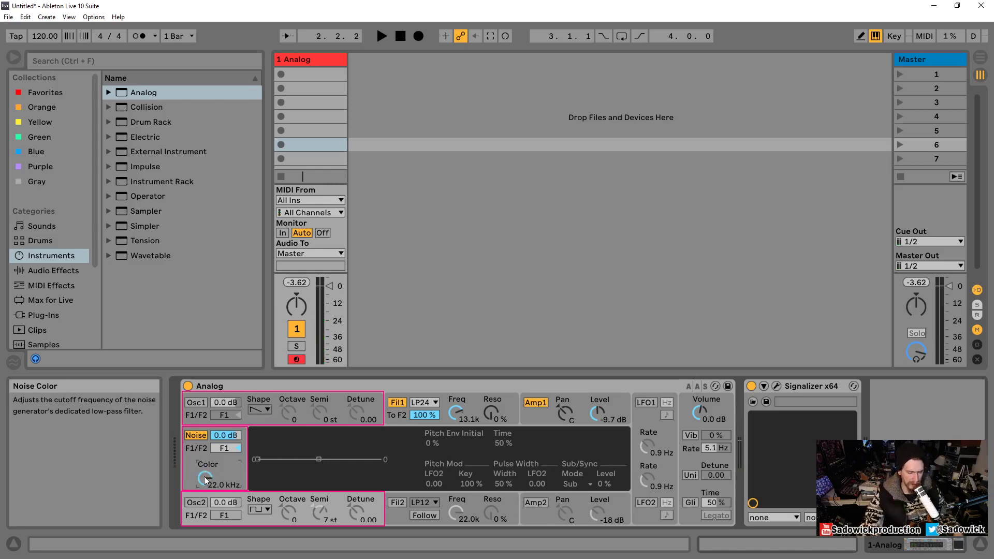
drag(205, 480, 206, 533)
double_click(206, 479)
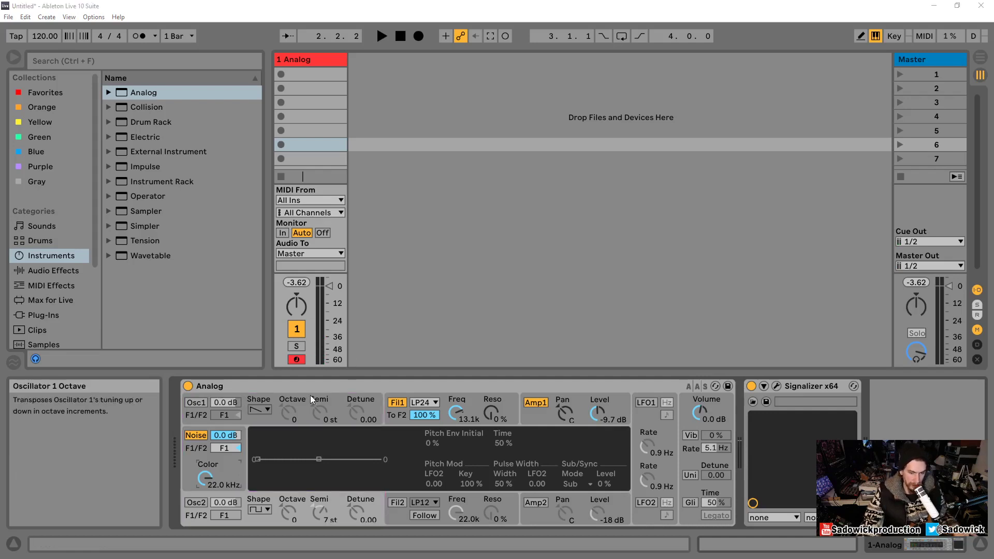
Turn Oscillators 1 and 2 back on and raise the Filter 1 cutoff frequency to 22.0 kHz.
click(196, 403)
click(196, 502)
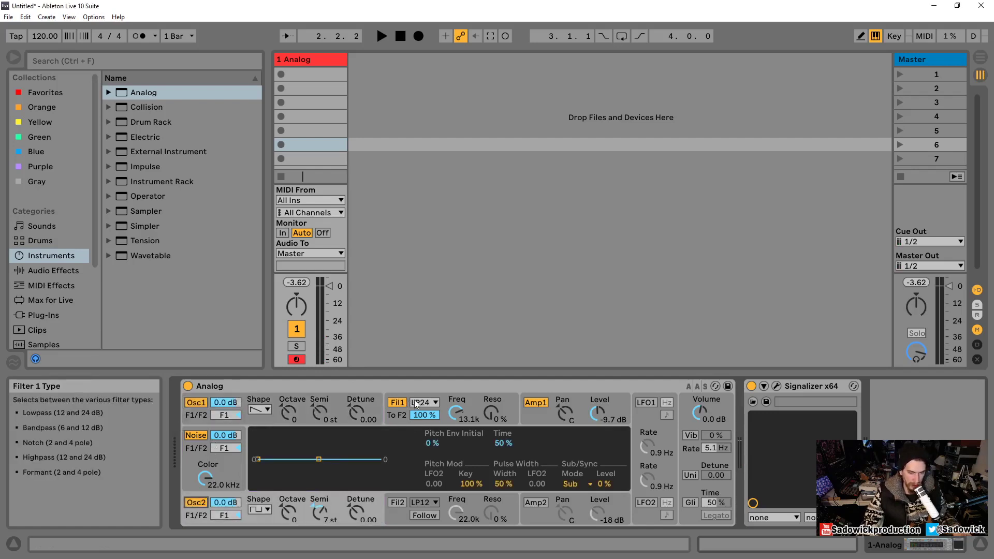
drag(457, 410, 458, 411)
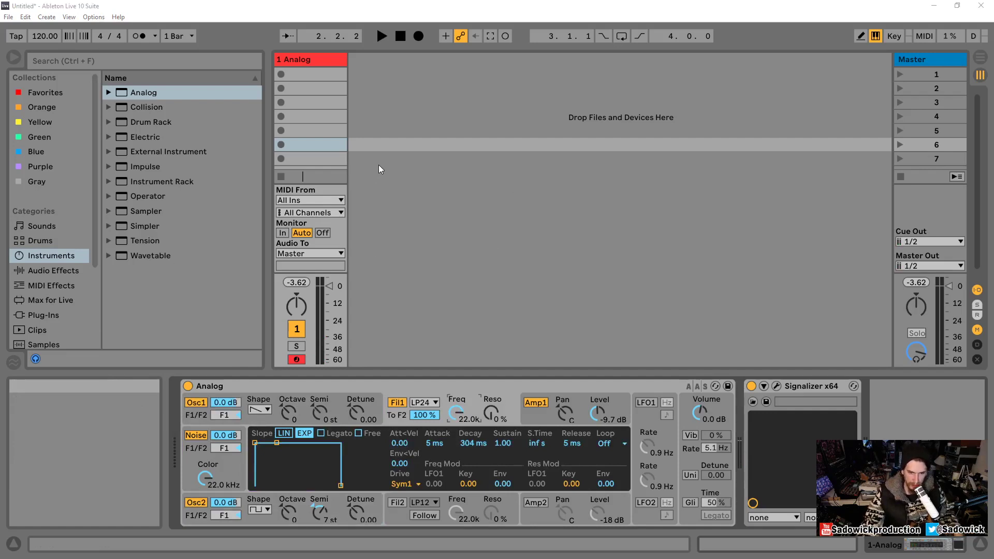
Draw three stacked boxes over the empty session area and handwrite Osc1, Noise and Osc2 in them from top to bottom.
drag(374, 165, 476, 190)
drag(375, 200, 476, 225)
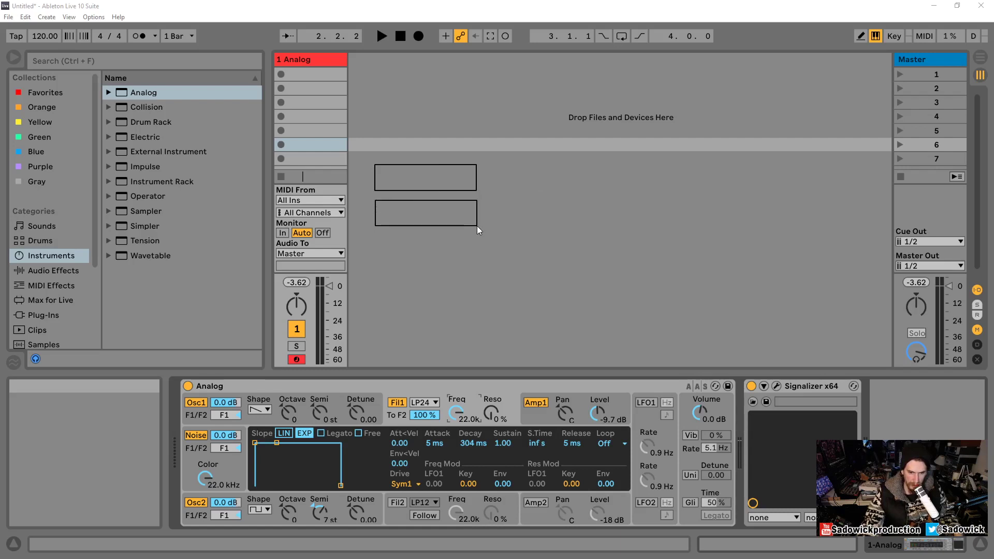
drag(383, 235, 477, 259)
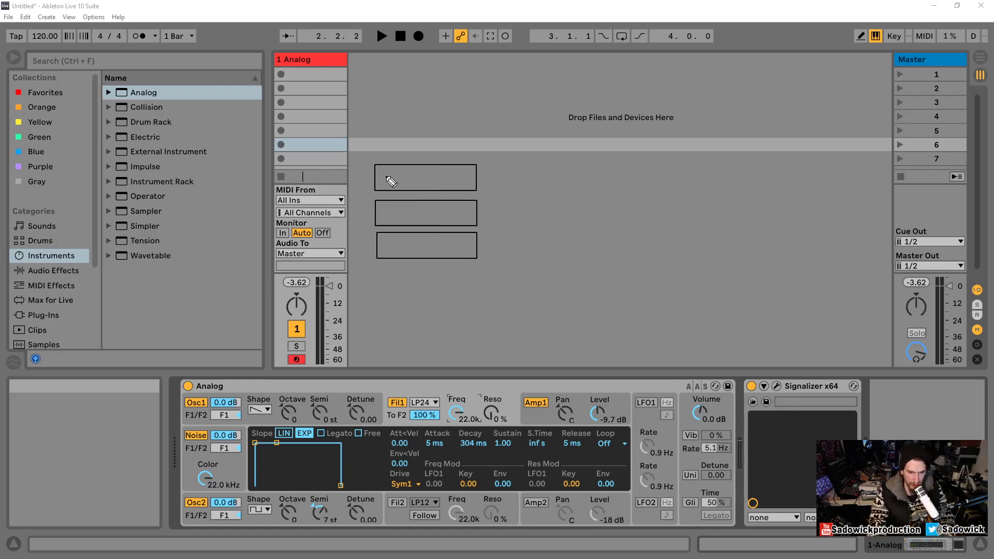
key(shift)
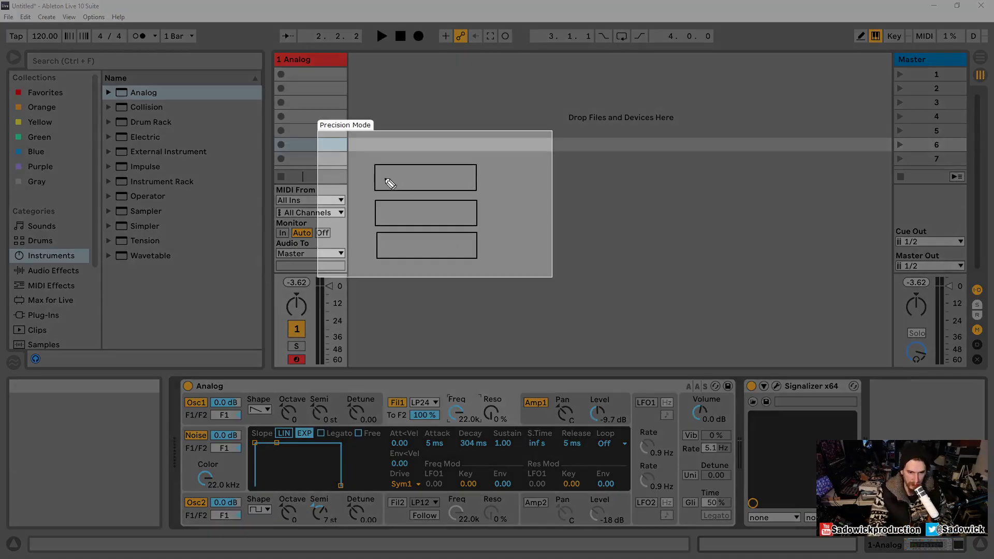
drag(392, 181, 418, 182)
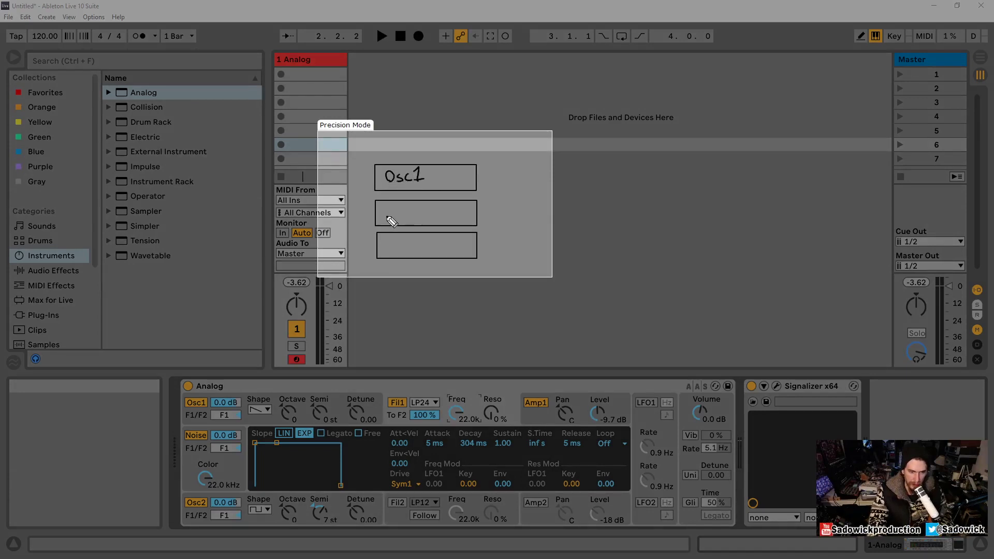
mouse_move(392, 221)
mouse_down()
mouse_move(425, 211)
mouse_move(407, 211)
mouse_move(422, 218)
mouse_move(391, 252)
mouse_move(393, 239)
mouse_move(455, 250)
mouse_up()
key(ctrl+z)
key(ctrl+z)
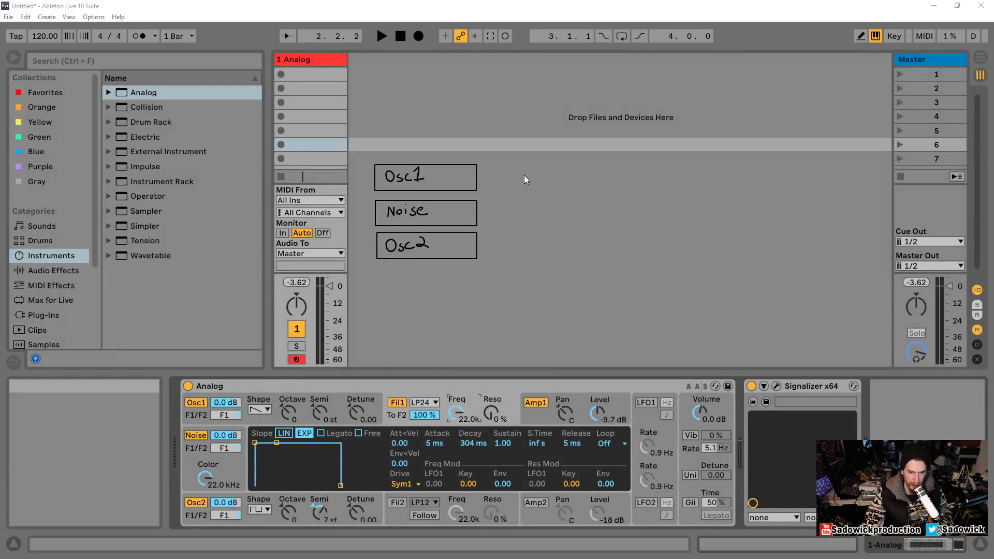
Draw a larger box to the right of the Osc1 box and handwrite Filter1 inside it.
mouse_move(528, 160)
mouse_down()
mouse_move(592, 194)
mouse_move(667, 205)
mouse_up()
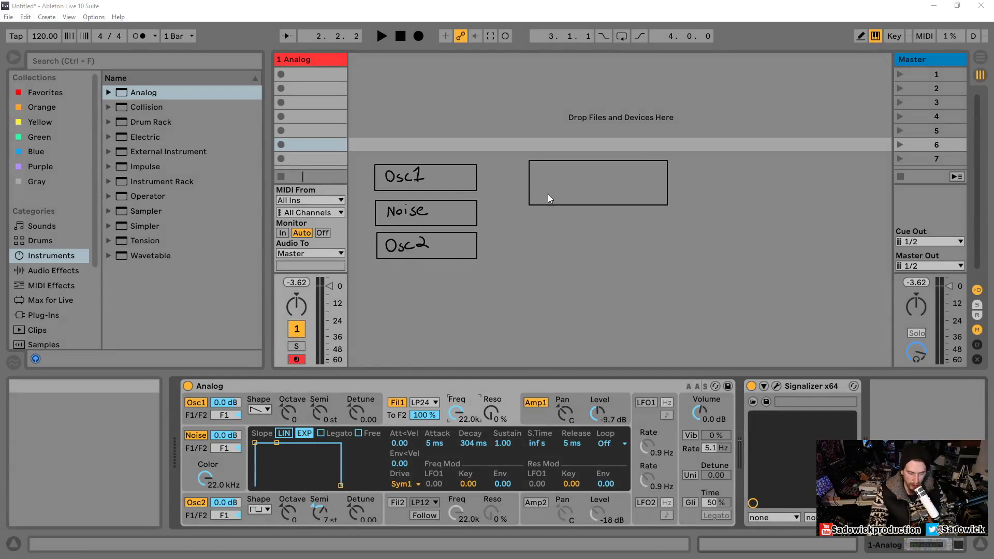
key(shift)
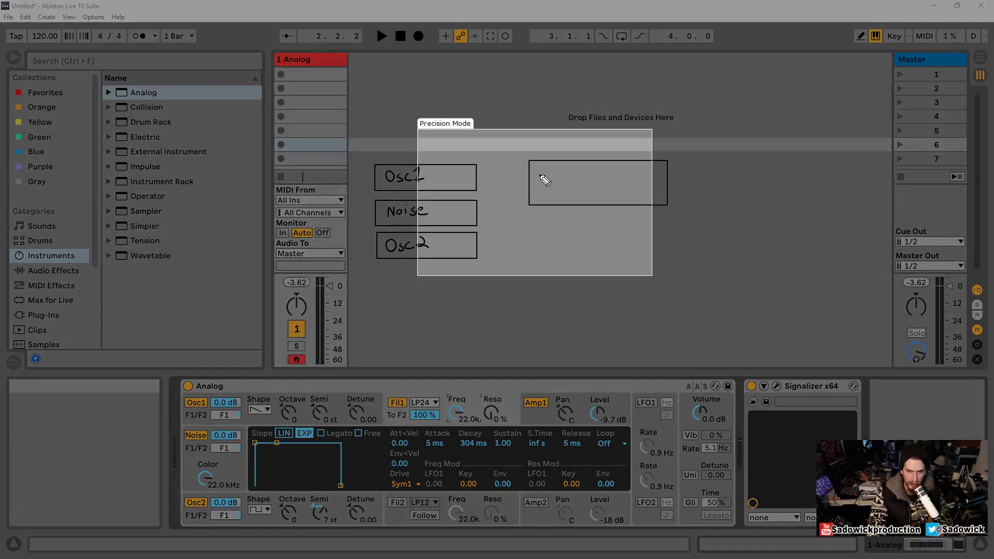
drag(542, 172, 587, 176)
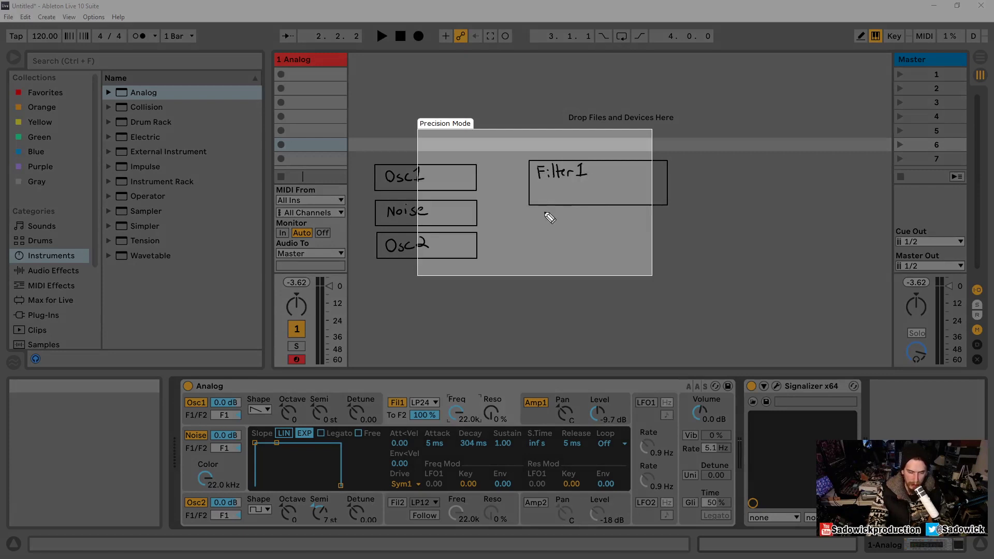
key(Escape)
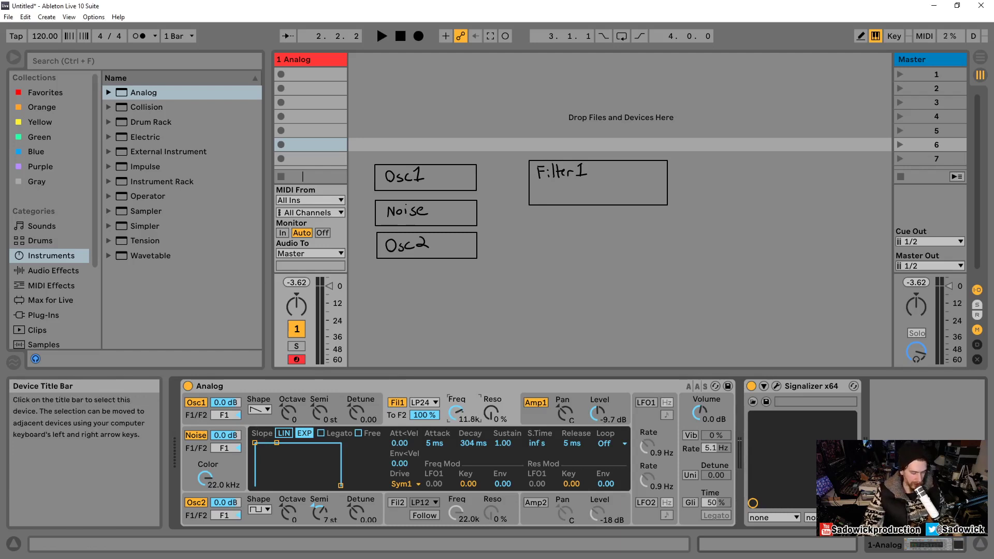
Lower the Filter 1 cutoff frequency to about 190 Hz and draw arrows from the Osc1, Noise and Osc2 boxes to the Filter1 box.
drag(456, 412, 456, 471)
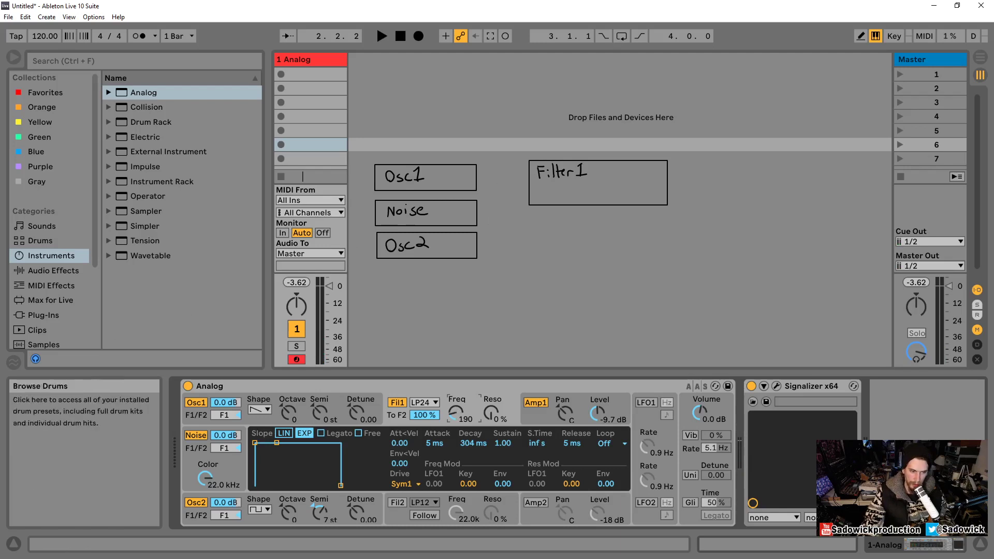
drag(482, 182, 518, 178)
drag(483, 214, 515, 196)
drag(484, 243, 518, 207)
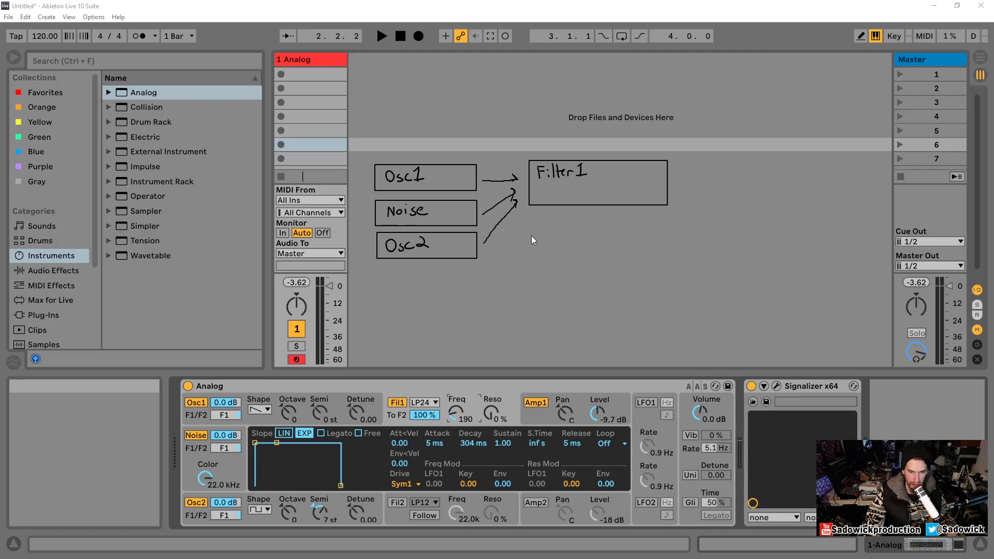
Draw a box below Filter1, handwrite Filter2 inside it, and underline both filter names.
drag(532, 236, 674, 290)
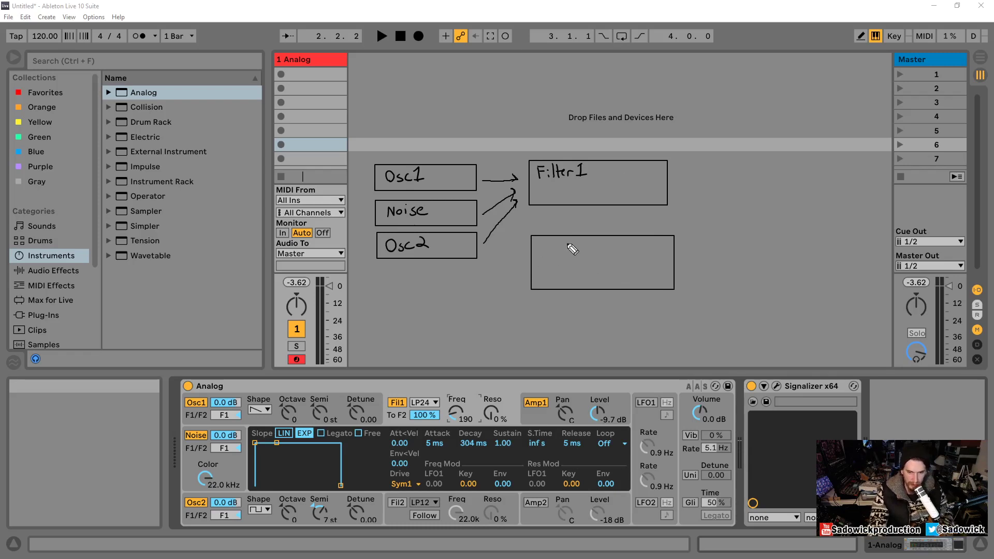
key(p)
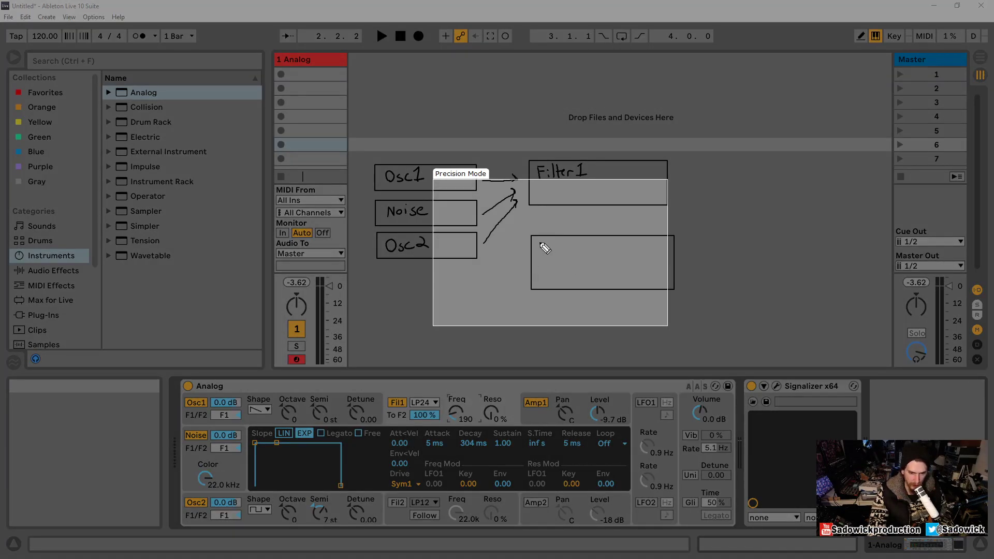
mouse_move(543, 247)
mouse_down()
mouse_move(594, 248)
mouse_move(576, 261)
mouse_up()
drag(537, 185, 588, 185)
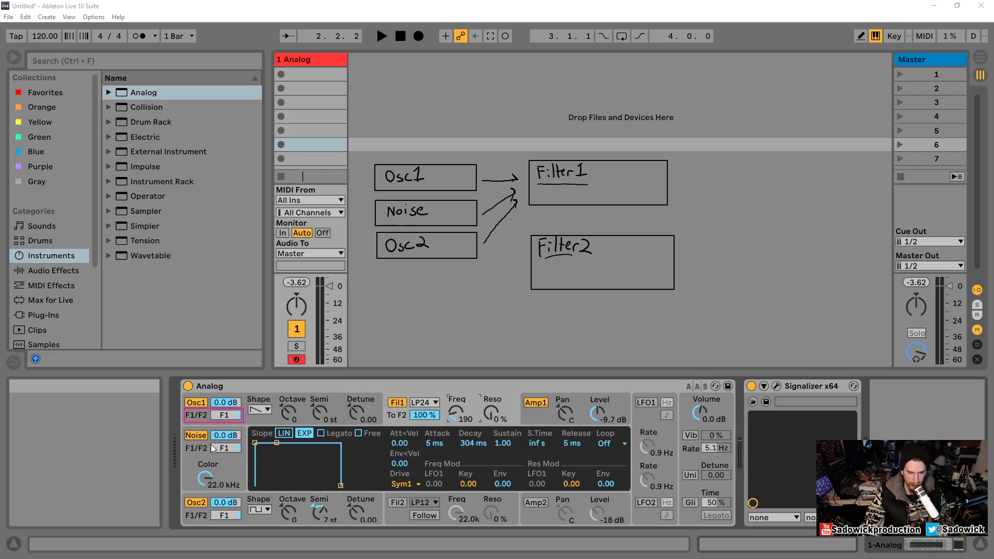
Outline the F1/F2 balance settings of Noise and Oscillator 2, and try Oscillator 1's balance at 50/50 before returning it to F1.
drag(184, 442, 242, 453)
drag(184, 509, 245, 523)
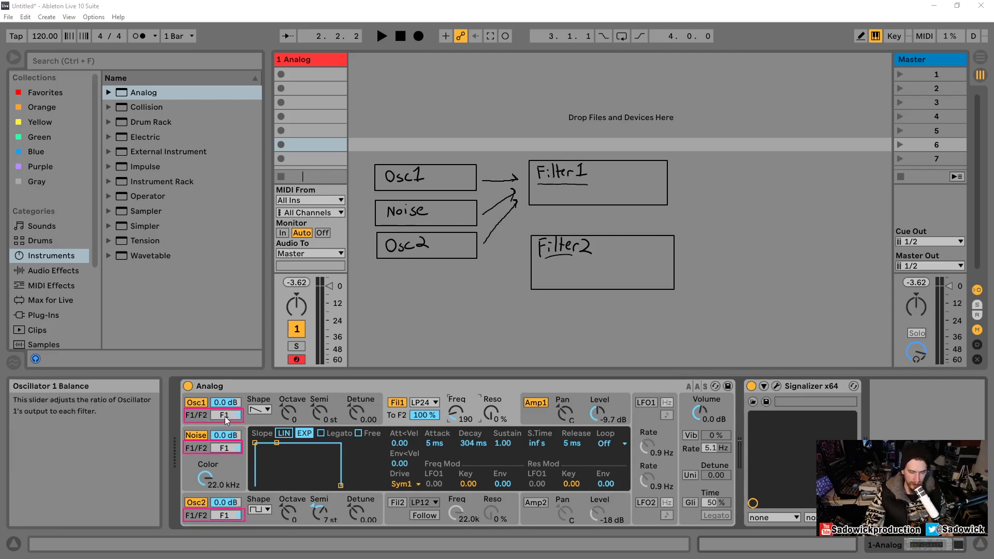
drag(227, 414, 228, 419)
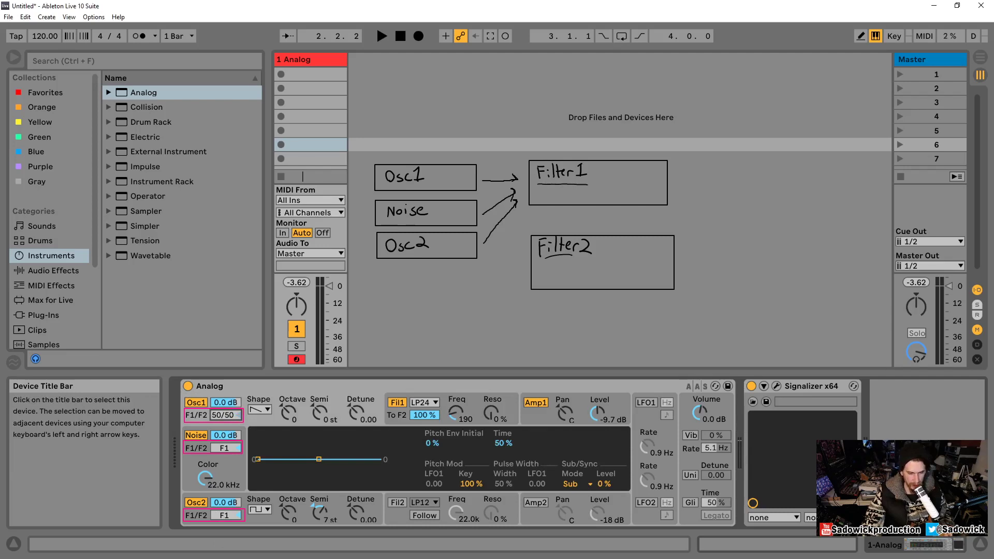
mouse_move(228, 415)
mouse_down()
mouse_move(228, 424)
mouse_move(228, 396)
mouse_up()
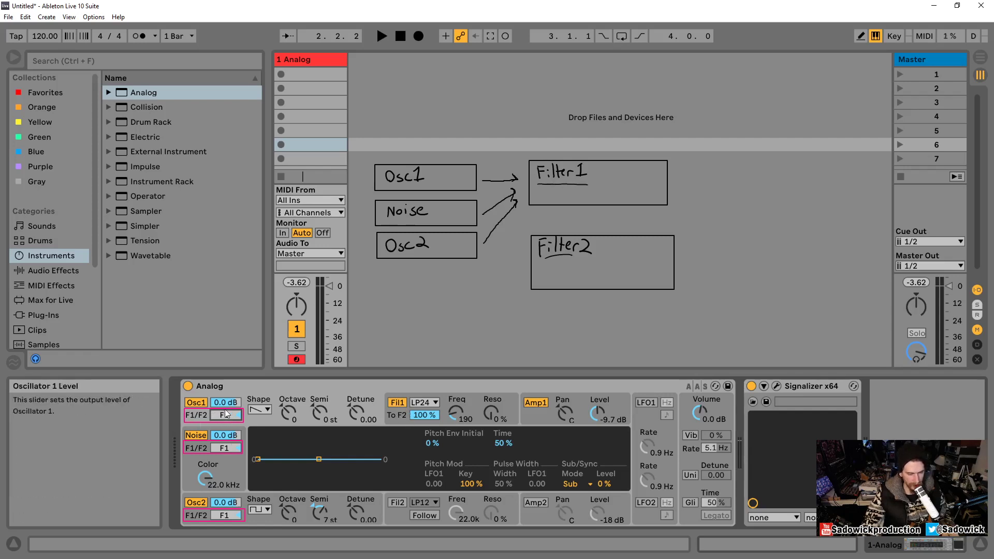
Set Oscillator 1's F1/F2 balance to 50/50 and switch off Noise and Oscillator 2.
drag(226, 413, 226, 432)
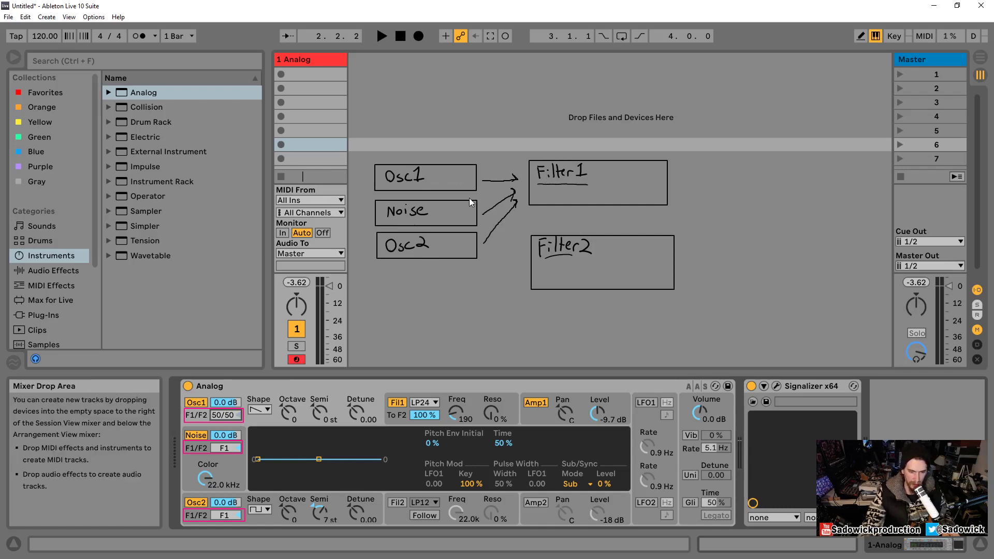
click(195, 434)
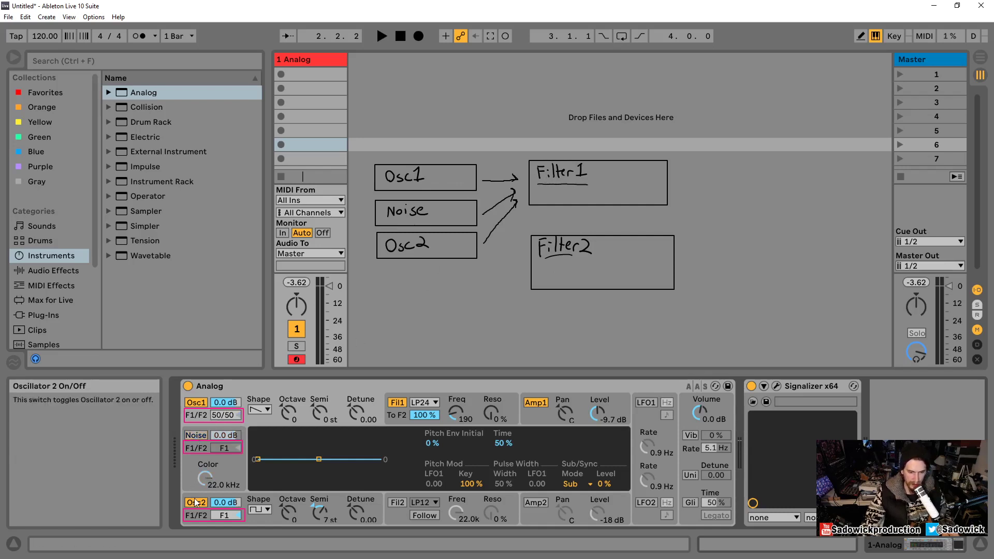
click(197, 502)
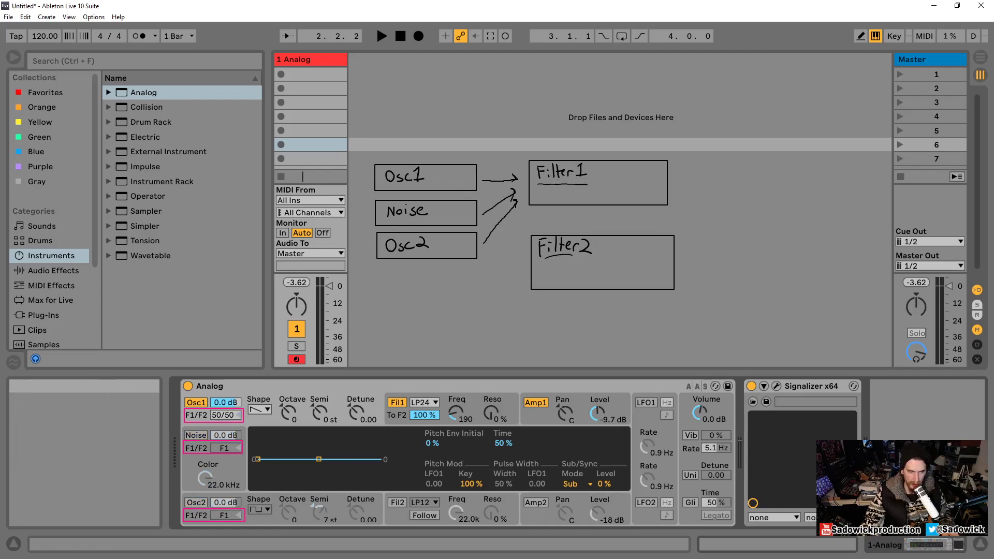
Erase the Noise and Osc2 boxes with their arrows, and redraw Osc1's routing as arrows to both Filter1 and Filter2.
mouse_move(415, 241)
mouse_down()
mouse_move(403, 251)
mouse_move(407, 203)
mouse_move(488, 207)
mouse_move(505, 232)
mouse_up()
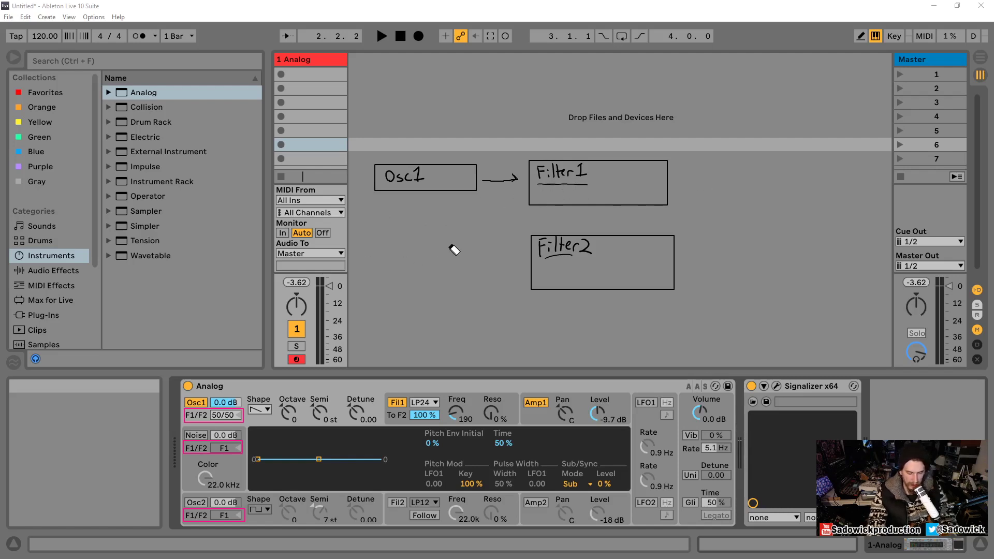
click(513, 182)
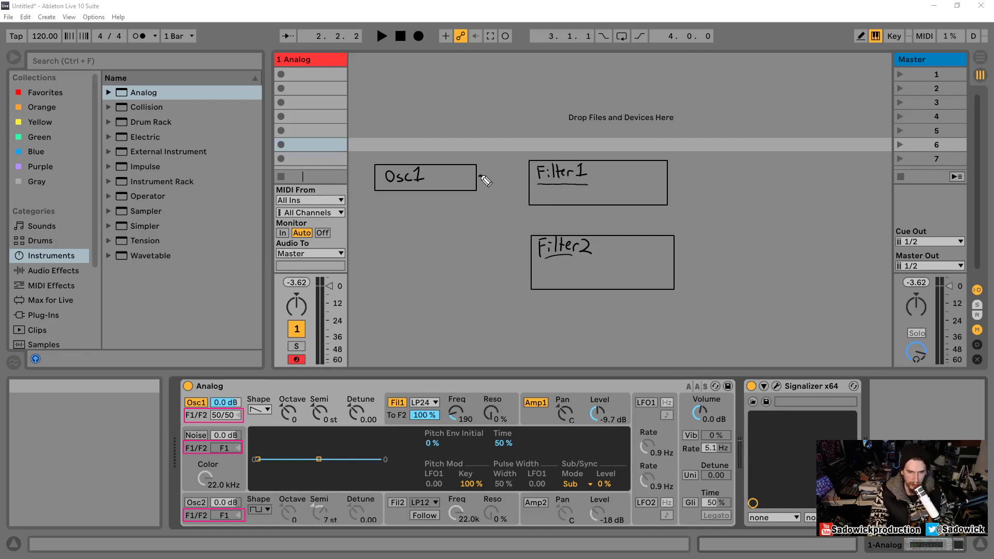
mouse_move(480, 176)
mouse_down()
mouse_move(524, 175)
mouse_move(515, 181)
mouse_up()
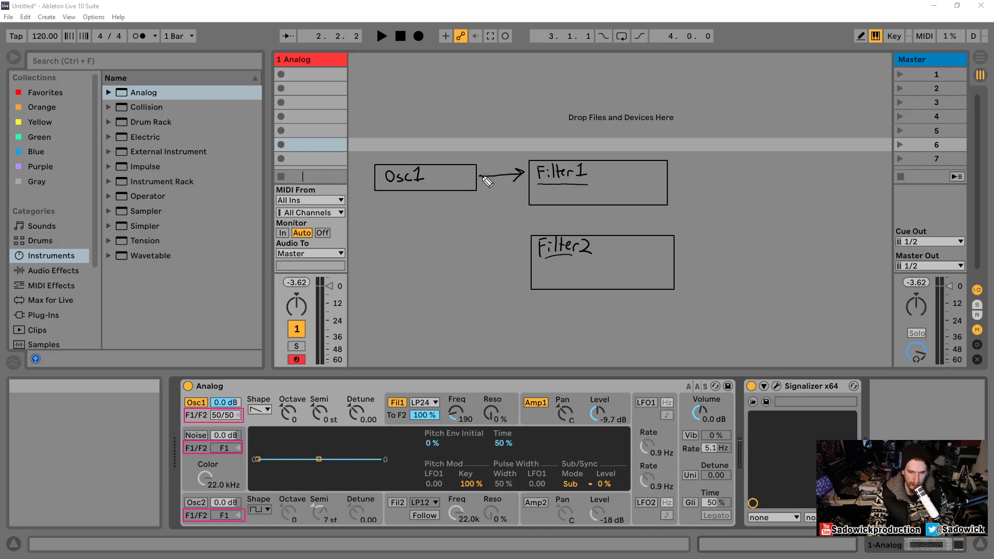
mouse_move(480, 178)
mouse_down()
mouse_move(524, 253)
mouse_move(527, 242)
mouse_move(513, 252)
mouse_move(528, 244)
mouse_up()
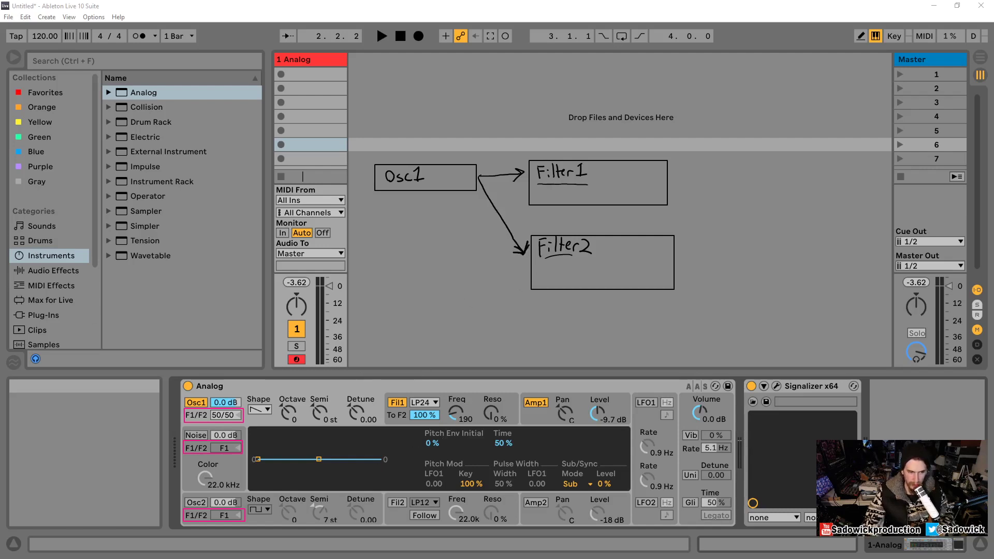
Raise the Filter 1 cutoff frequency to 22.0 kHz and turn on Filter 2 with its settings displayed.
click(470, 400)
drag(462, 405, 463, 342)
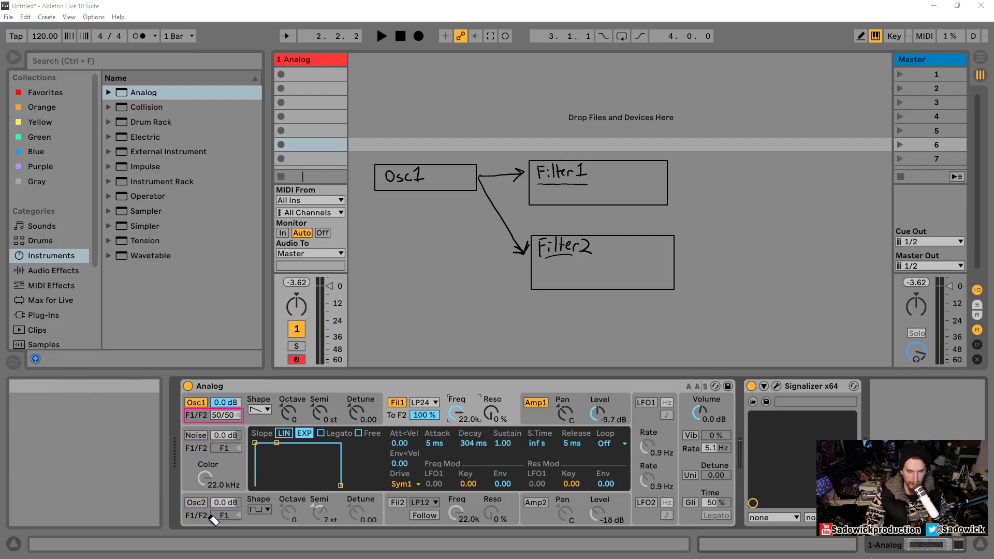
click(398, 502)
click(456, 512)
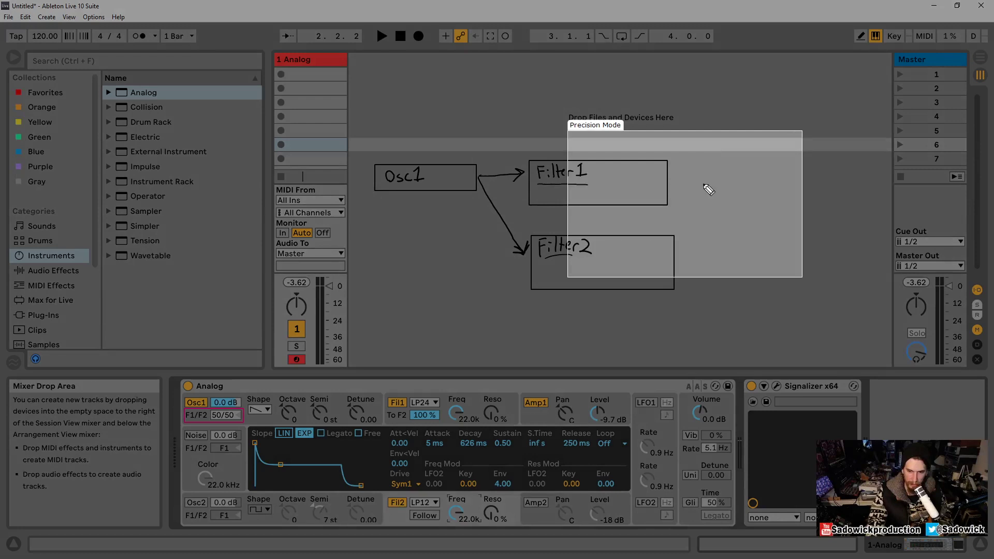
Handwrite Amp1 and Amp2 beside the filter boxes with arrows from each filter, and outline the matching filter and amplifier sections in Analog.
drag(699, 185, 746, 186)
mouse_move(701, 266)
mouse_down()
mouse_move(700, 255)
mouse_move(732, 262)
mouse_move(738, 252)
mouse_move(744, 262)
mouse_up()
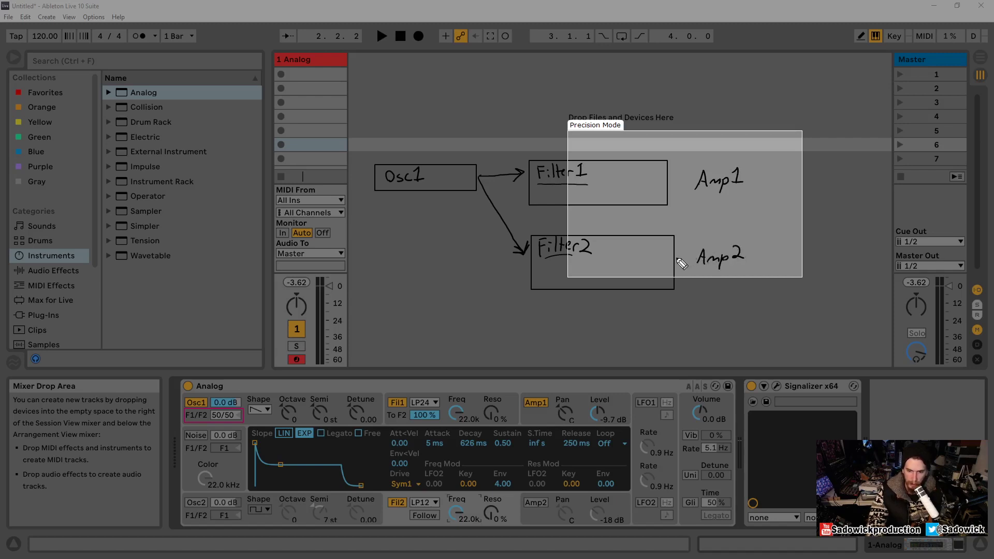
drag(676, 257, 690, 261)
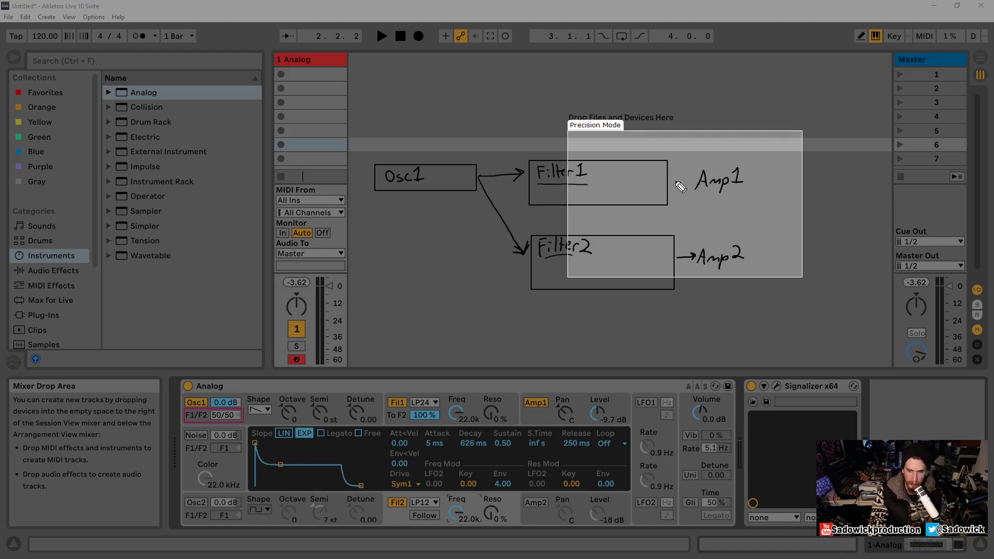
drag(673, 182, 693, 179)
drag(688, 175, 688, 184)
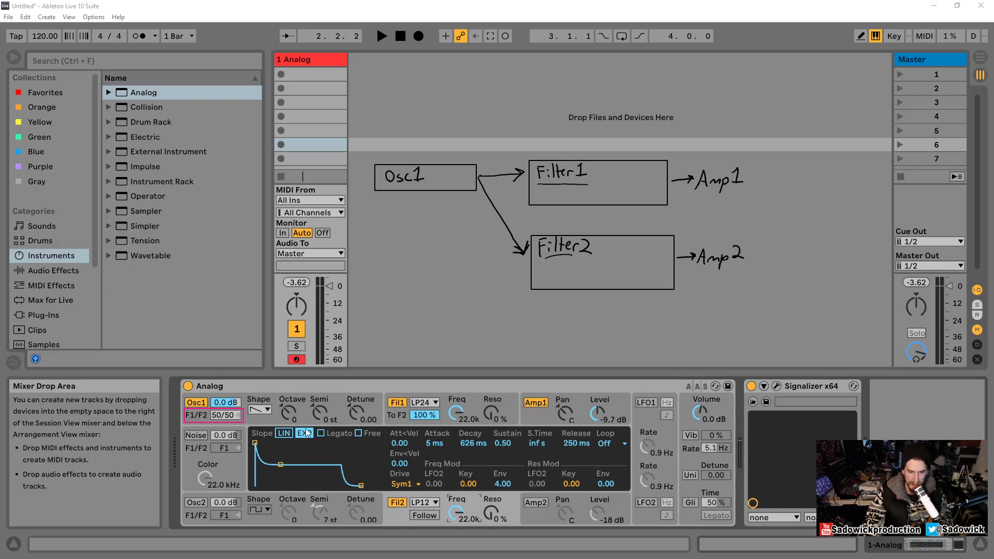
drag(384, 392, 631, 426)
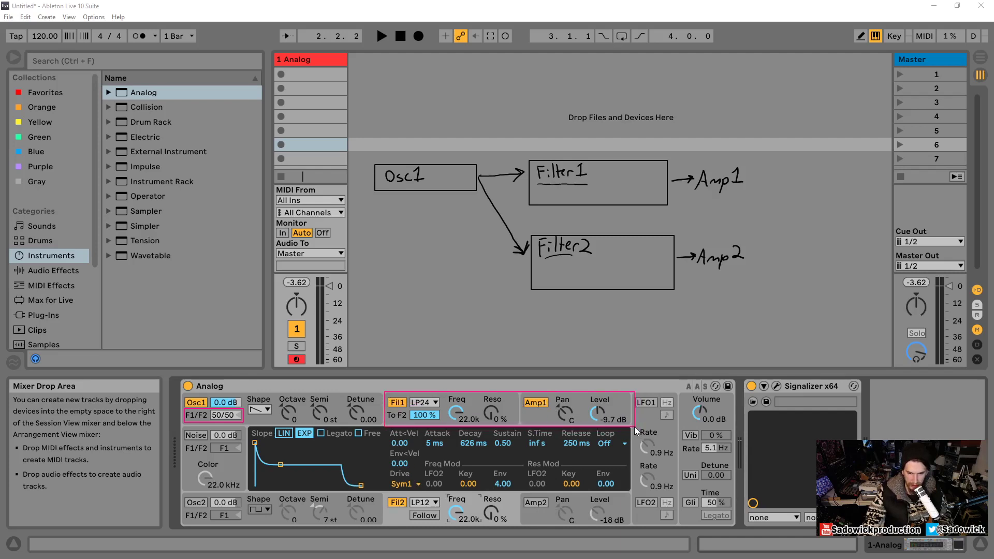
drag(385, 494, 633, 527)
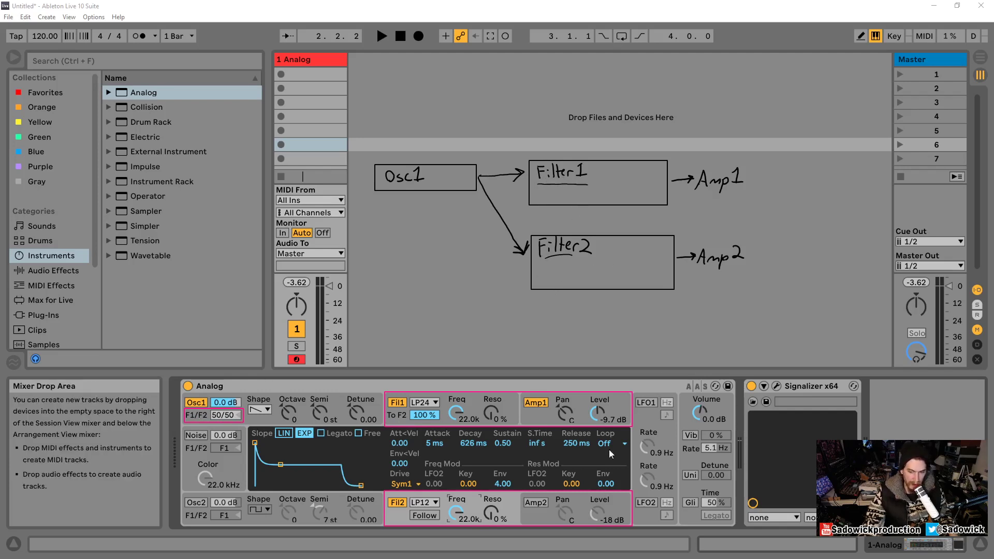
Turn on Amplifier 2 and sweep the Filter 2 cutoff frequency down to 30 Hz and back up to 22.0 kHz.
click(539, 504)
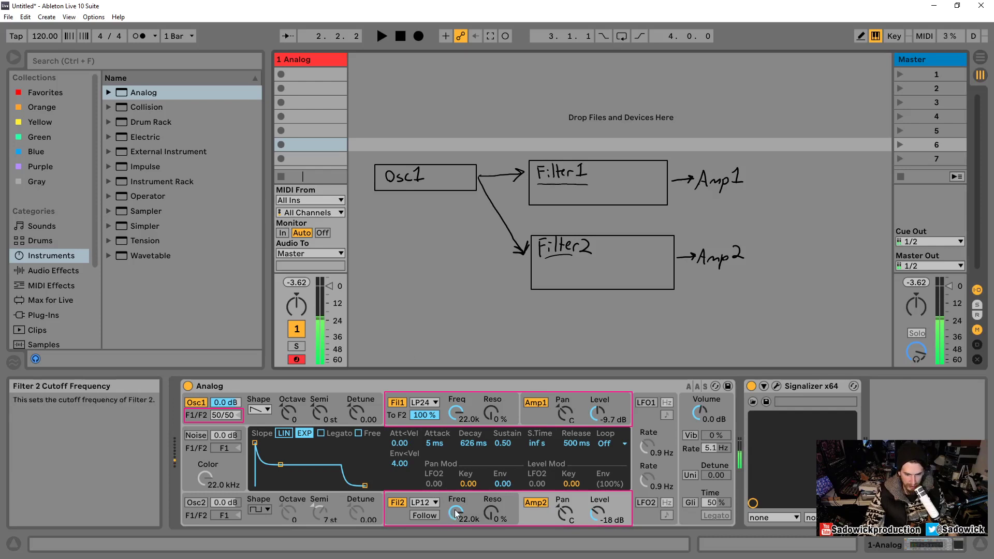
drag(455, 512, 456, 550)
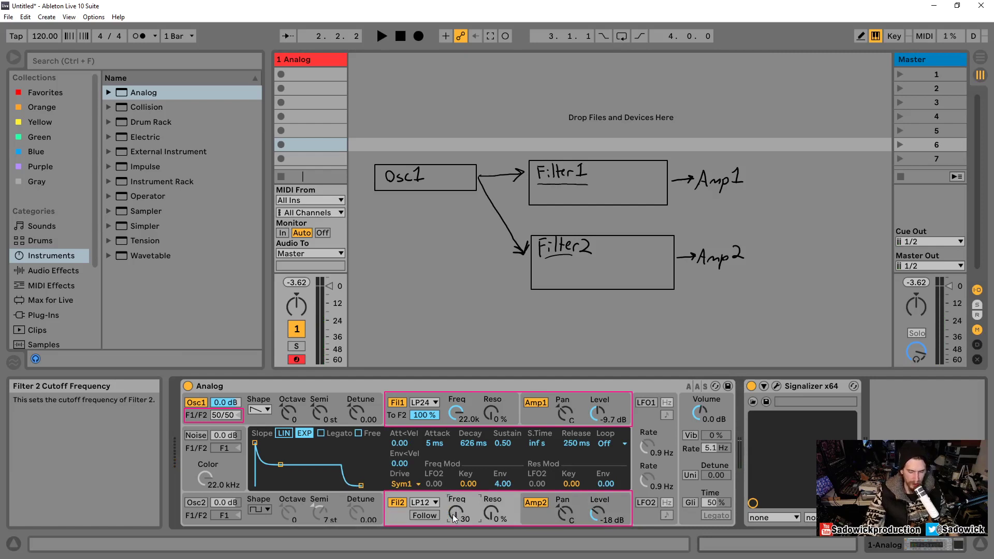
drag(453, 517, 453, 466)
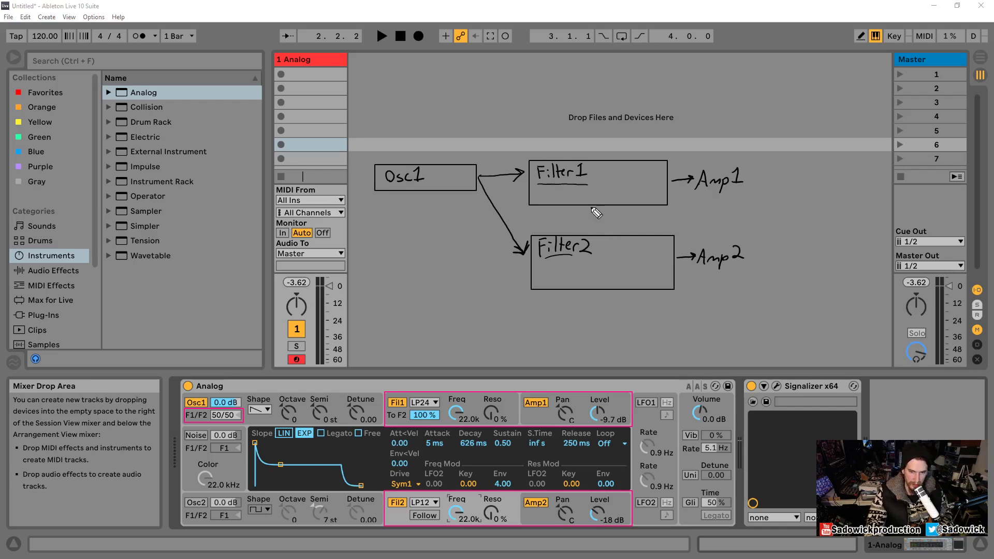
Draw a black arrow from the Filter1 box down to the Filter2 box, undoing the pink stroke first.
drag(591, 207, 591, 226)
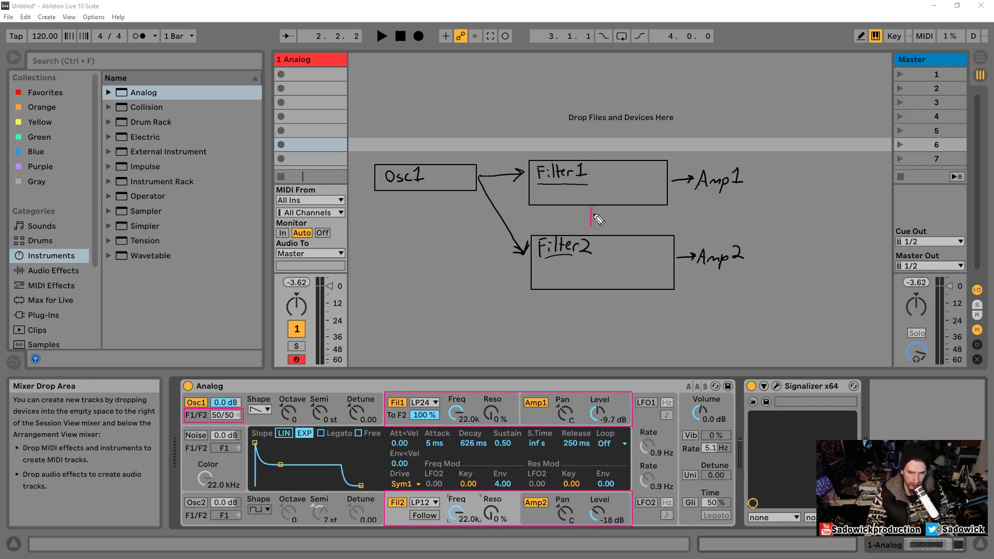
key(ctrl+z)
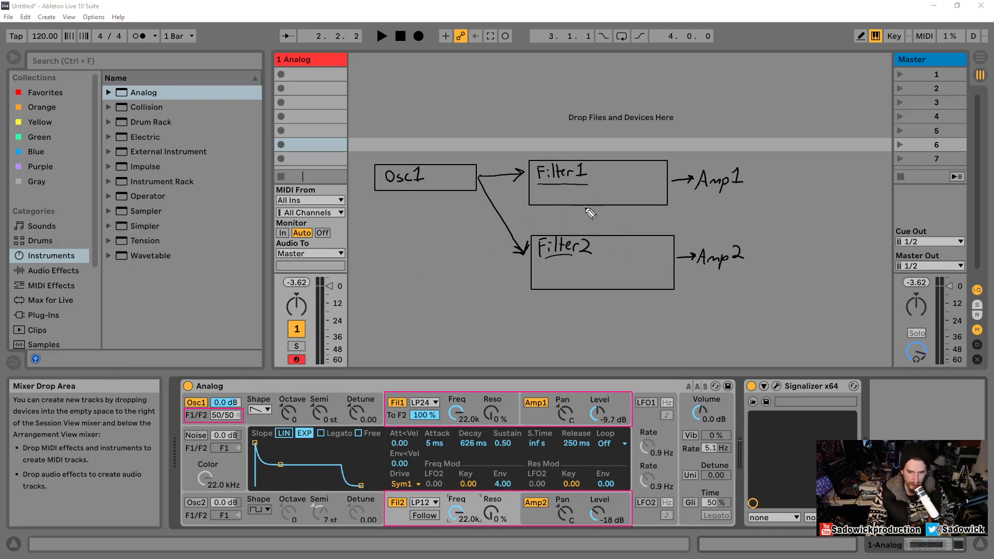
drag(584, 208, 584, 227)
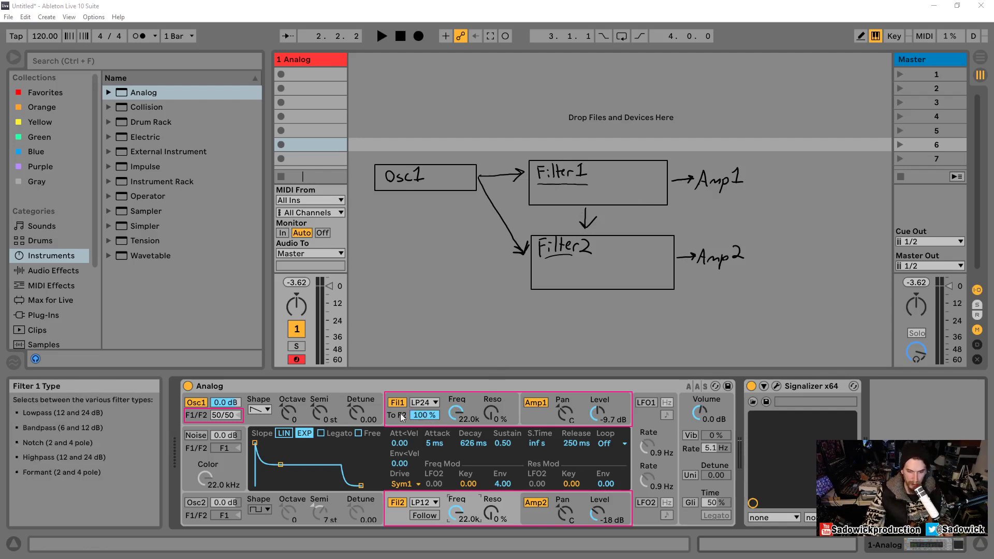
Switch Amplifier 1 off and back on, and set Filter 1's To F2 amount to 0 %.
click(535, 403)
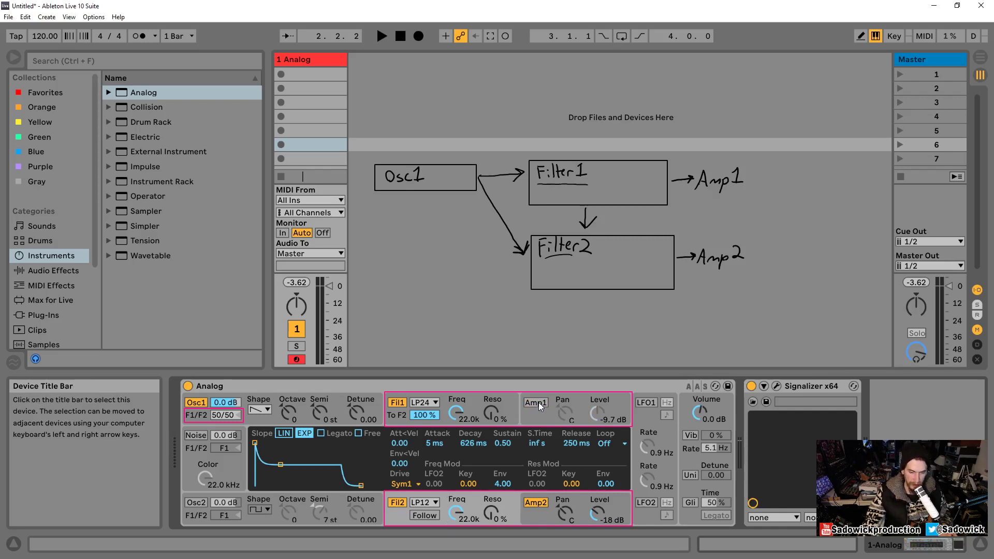
click(537, 402)
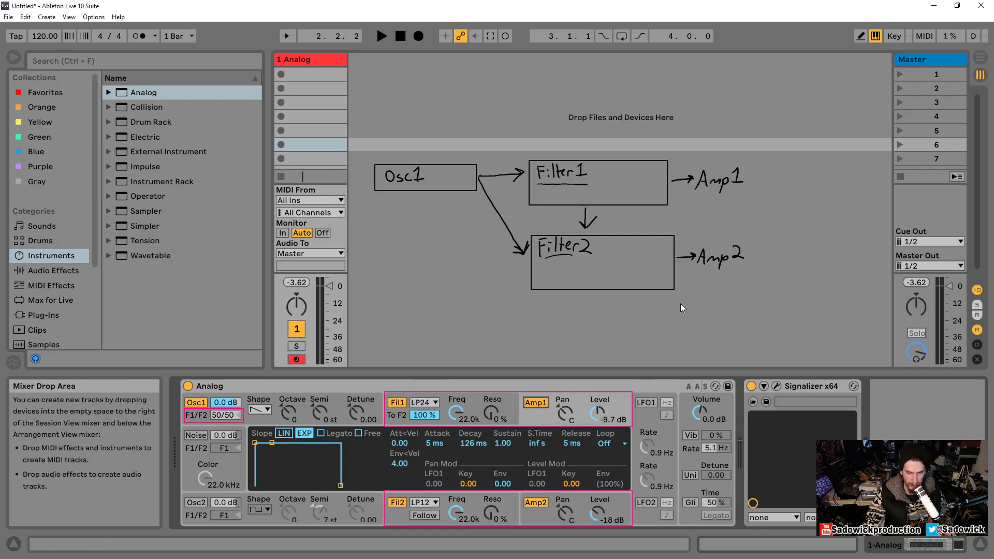
click(420, 414)
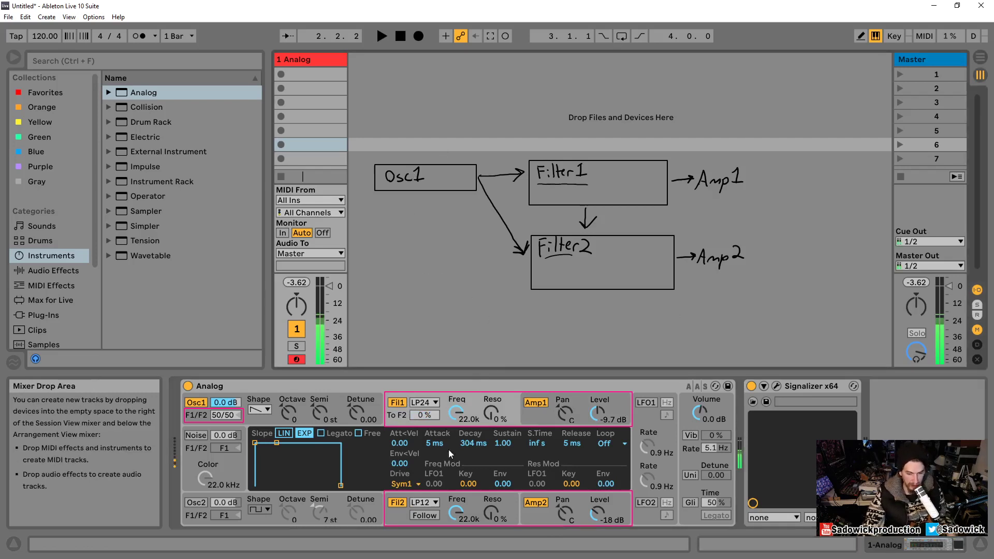
With Filter 2's cutoff lowered to 30 Hz and Amplifier 2 switched off, sweep Filter 1's cutoff and return it to 22.0 kHz.
drag(456, 512, 456, 554)
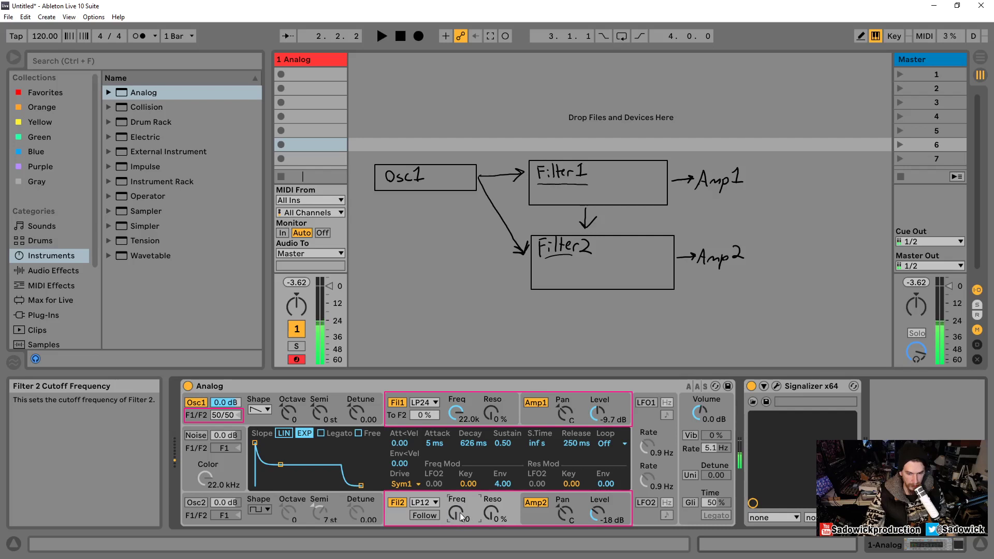
drag(454, 413, 453, 386)
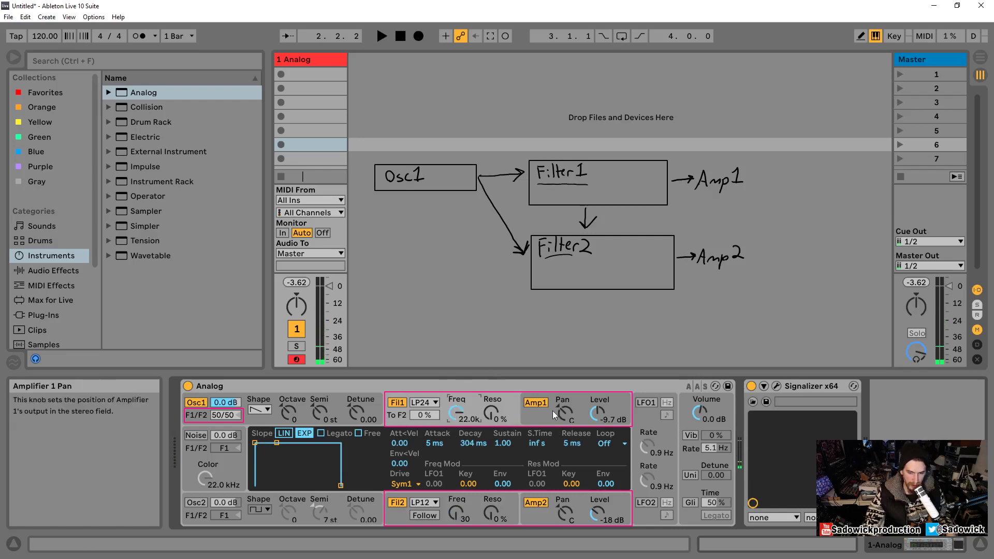
click(533, 503)
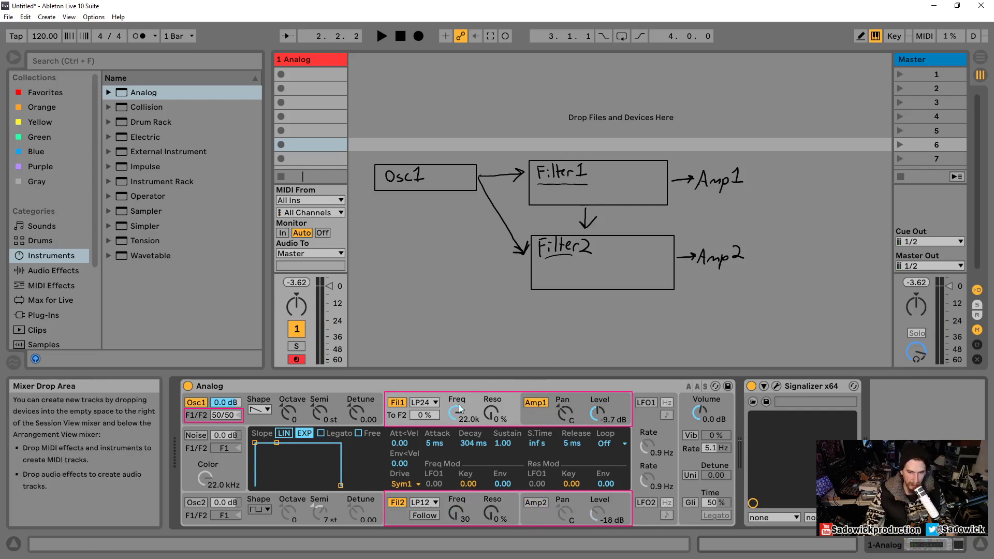
drag(459, 409, 459, 383)
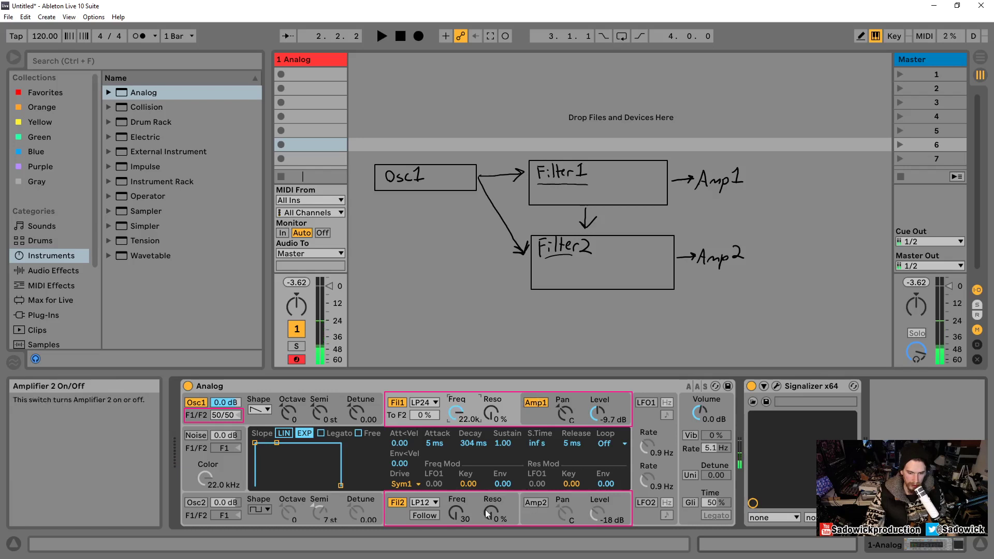
Switch Amplifier 1 off and Amplifier 2 on, and raise the Filter 2 cutoff frequency to 22.0 kHz.
click(541, 404)
click(536, 502)
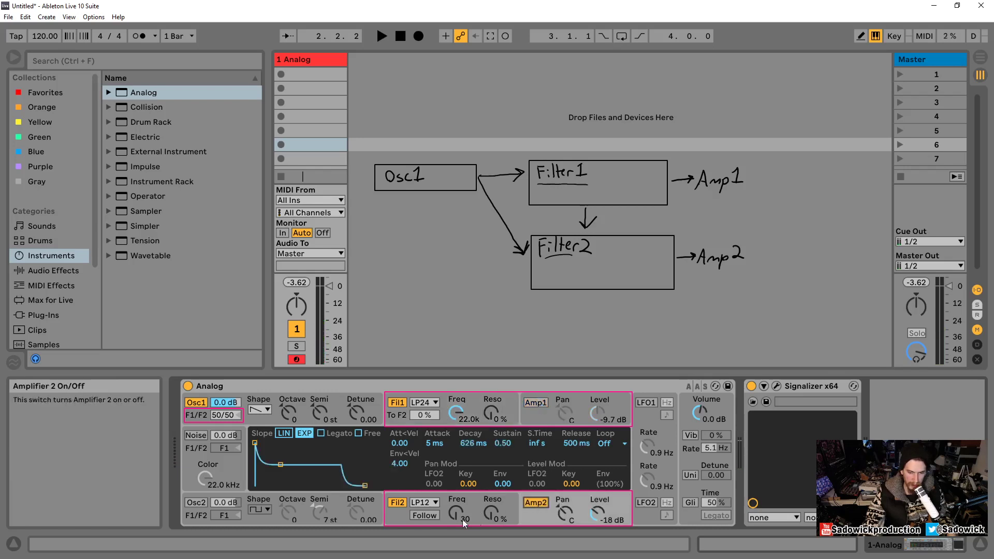
drag(455, 512, 456, 445)
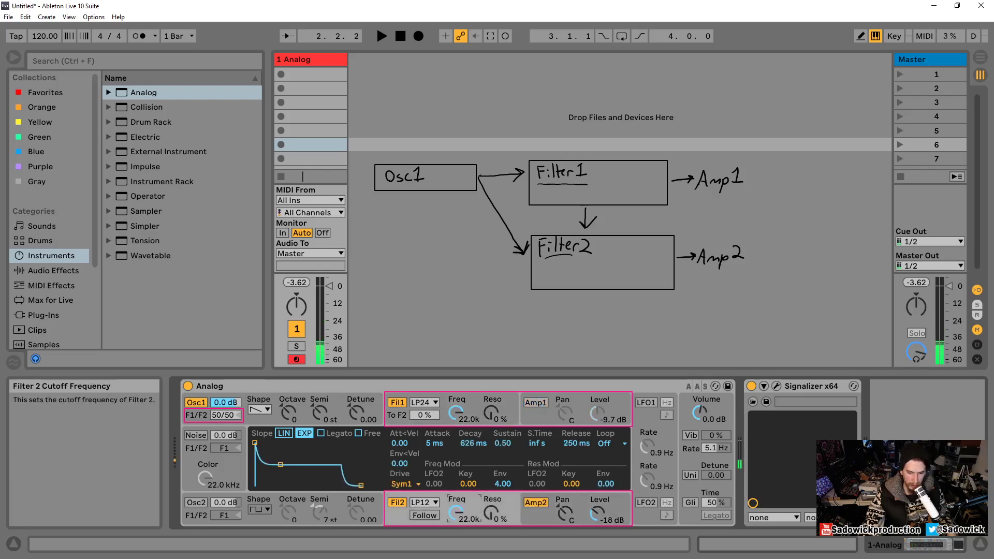
Raise the Amplifier 2 level to -7.4 dB and try the Filter 2 cutoff again, leaving it at 22.0 kHz.
drag(597, 513, 597, 494)
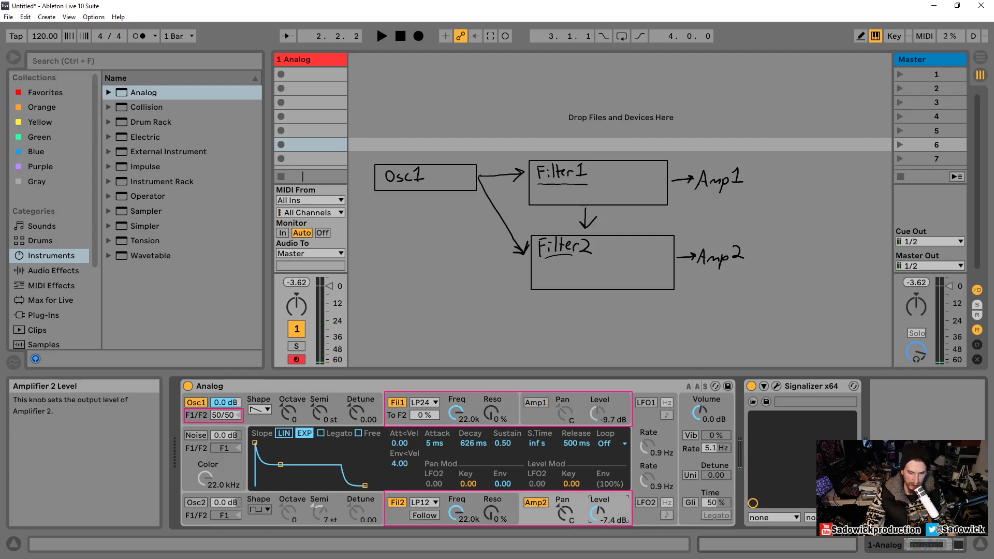
click(456, 513)
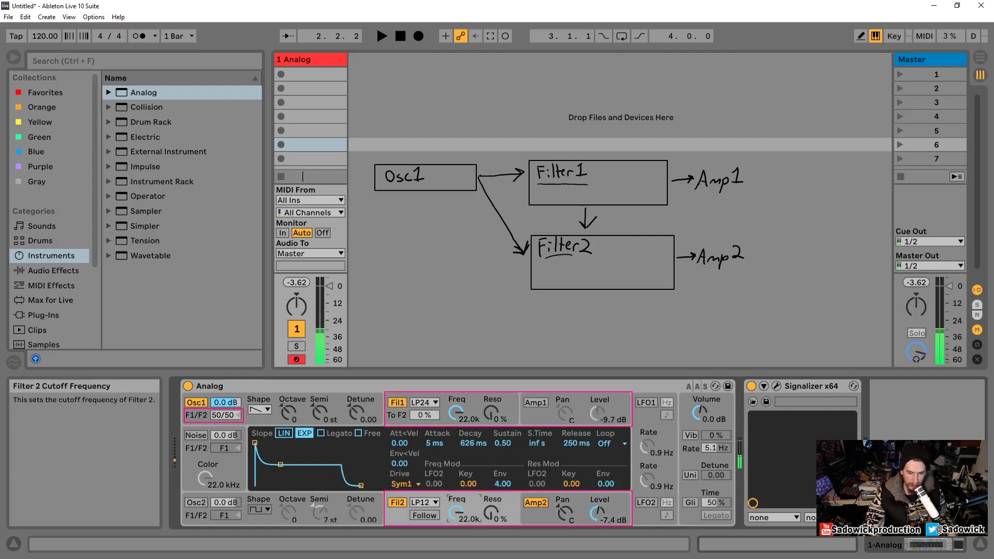
drag(455, 512, 455, 518)
Set Filter 2's envelope to a decay of 542 ms, a sustain of 1.00 and a release of 5 ms.
drag(280, 464, 279, 442)
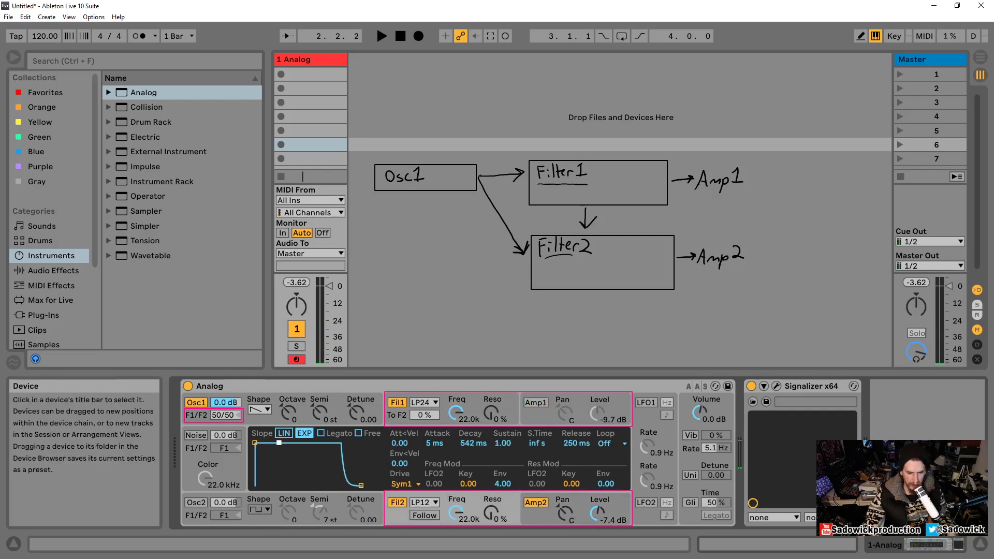
drag(361, 486, 340, 486)
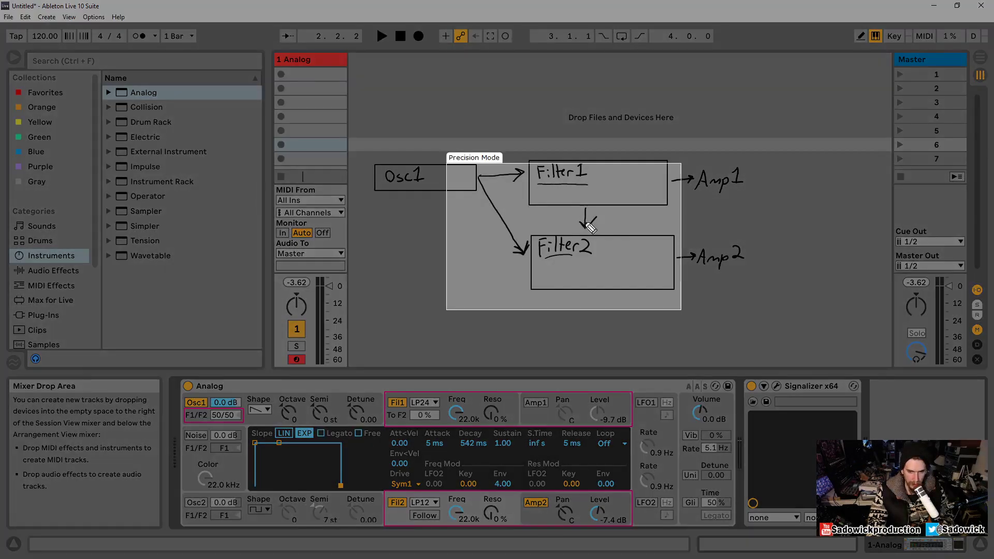
Remove the arrow between Filter1 and Filter2, and clear all remaining diagram drawings and outlines from the screen.
key(ctrl+z)
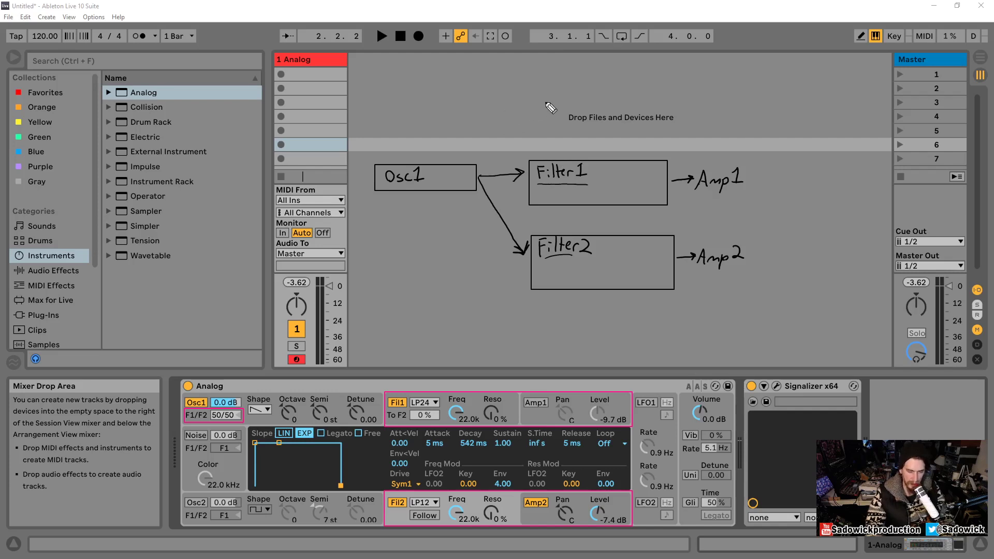
key(ctrl+shift+7)
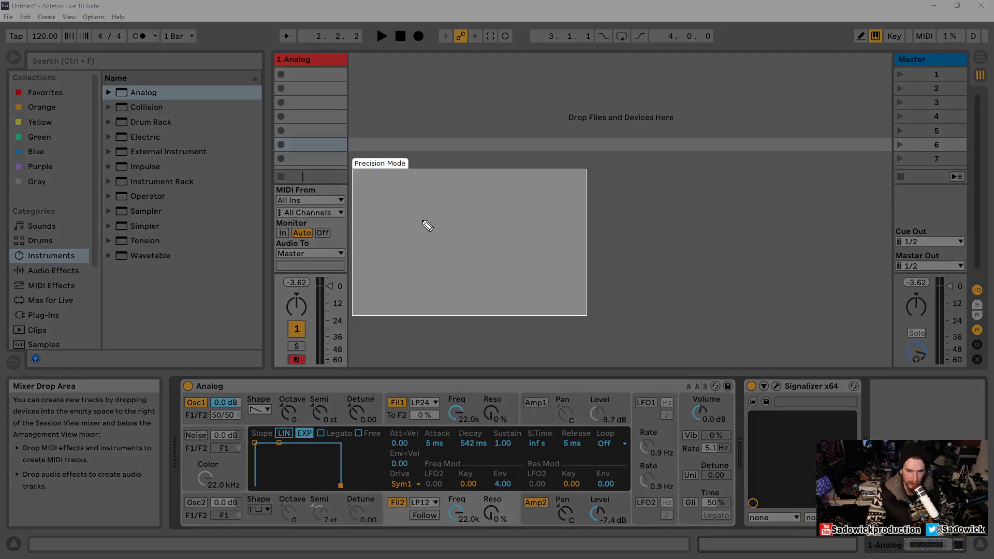
Draw the serial path Audio Signal → filter → filter → Out, and underline both filters with the label "Serial filter".
mouse_move(413, 236)
mouse_down()
mouse_move(417, 215)
mouse_move(426, 228)
mouse_move(440, 212)
mouse_move(449, 220)
mouse_move(440, 241)
mouse_move(455, 262)
mouse_move(474, 228)
mouse_move(516, 232)
mouse_up()
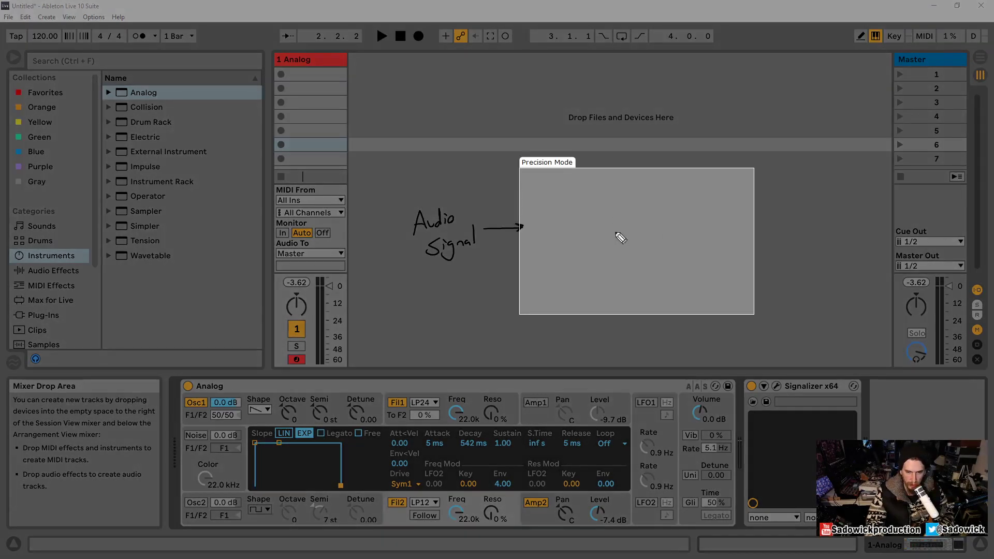
mouse_move(535, 240)
mouse_down()
mouse_move(557, 220)
mouse_move(582, 231)
mouse_move(625, 228)
mouse_move(621, 215)
mouse_move(634, 229)
mouse_move(727, 211)
mouse_up()
drag(719, 221, 734, 212)
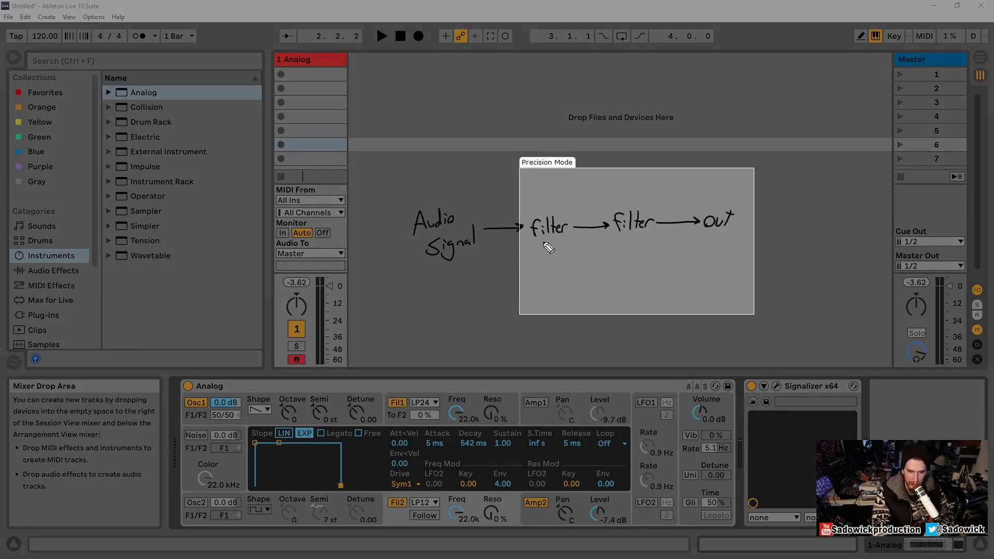
drag(542, 241, 644, 233)
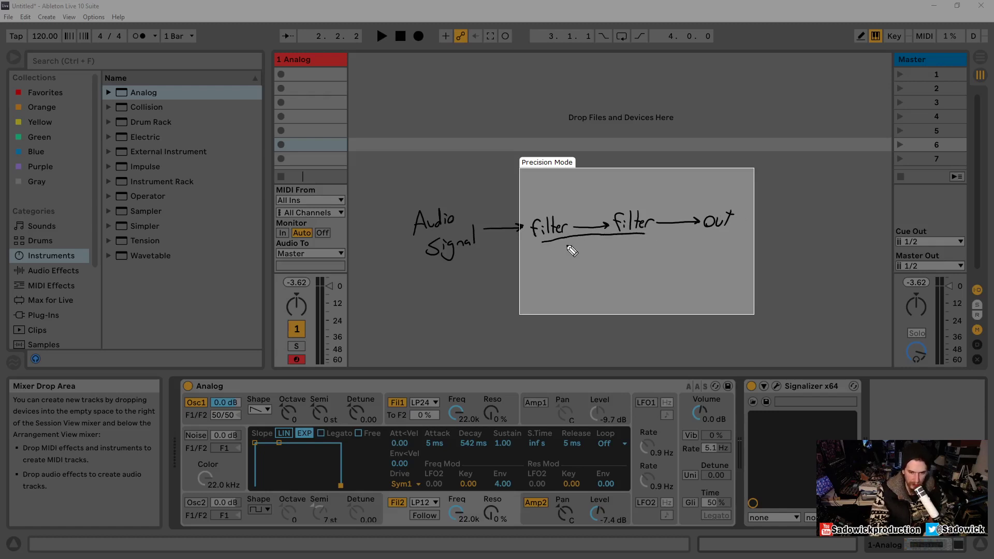
mouse_move(568, 246)
mouse_down()
mouse_move(559, 256)
mouse_move(638, 239)
mouse_up()
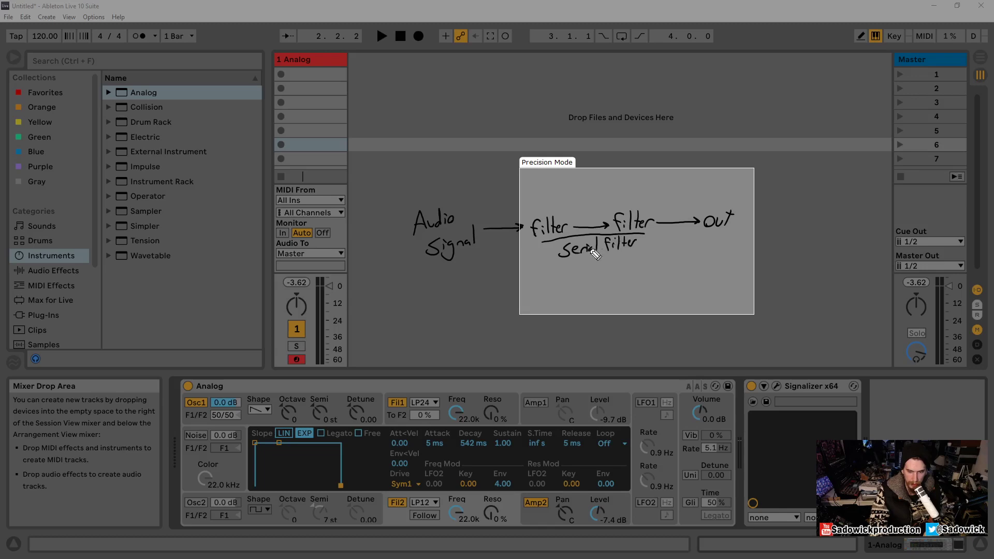
key(Escape)
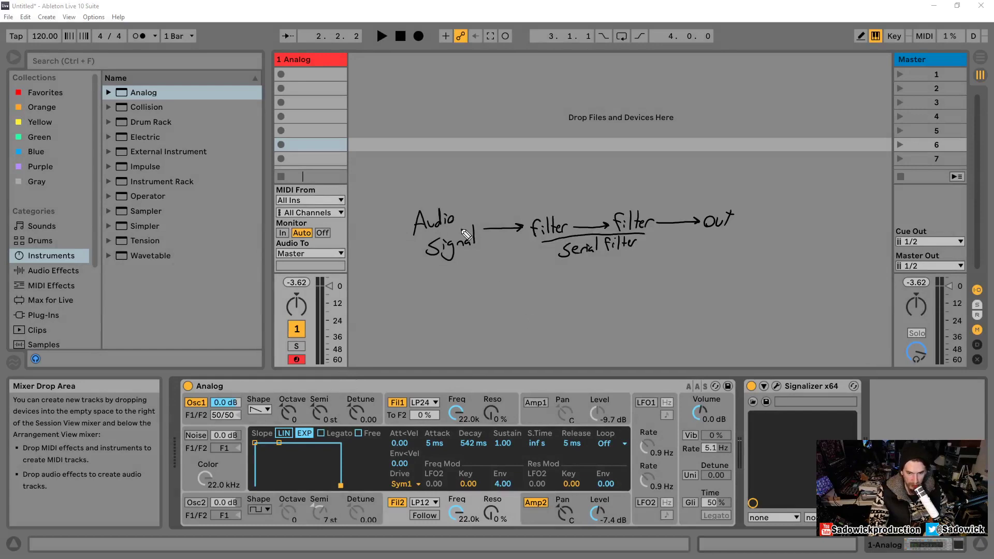
Below the serial diagram, draw ditto marks with an arrow splitting into two stacked Filter labels that merge into one Out.
drag(440, 301, 440, 312)
drag(455, 296, 457, 305)
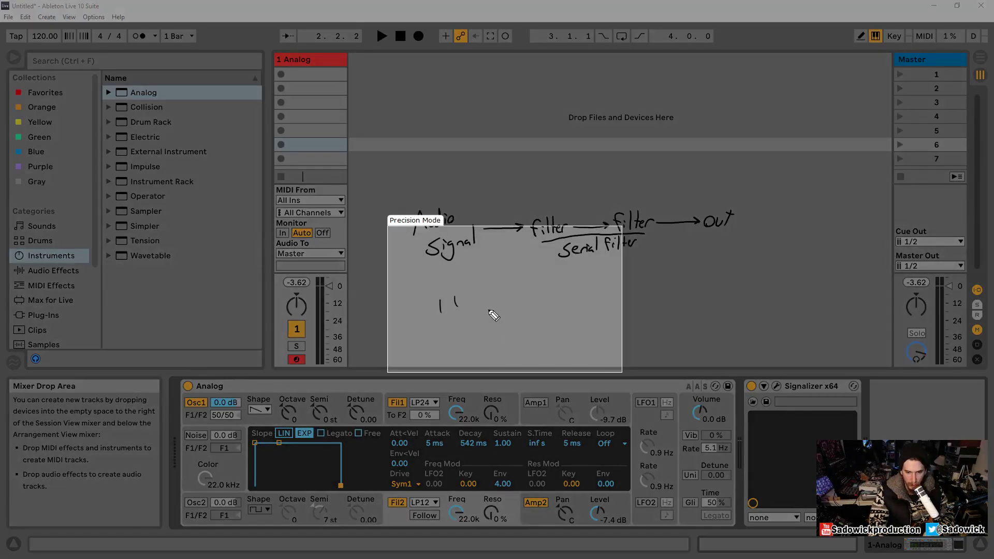
mouse_move(486, 309)
mouse_down()
mouse_move(534, 305)
mouse_move(534, 328)
mouse_up()
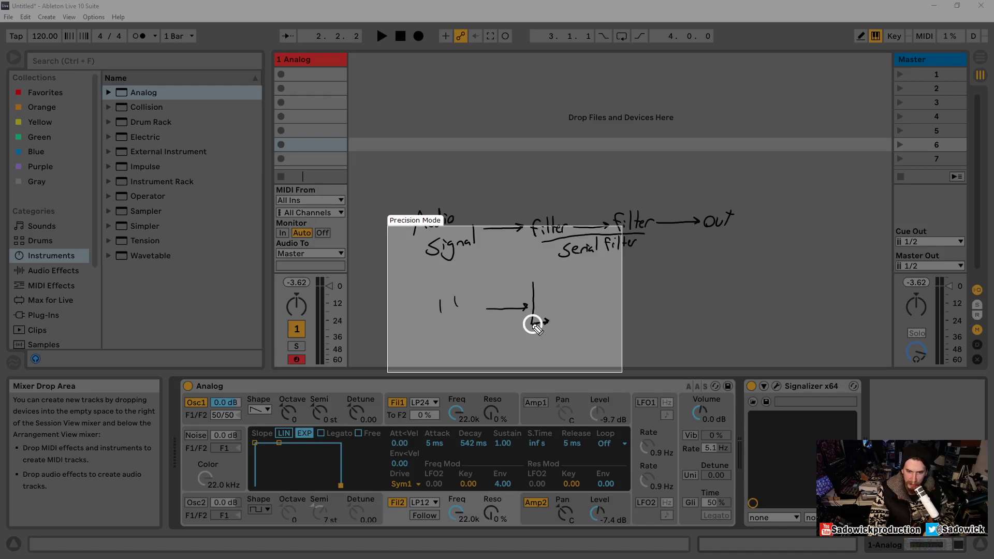
mouse_move(534, 283)
mouse_down()
mouse_move(561, 274)
mouse_move(563, 285)
mouse_up()
drag(569, 273, 576, 282)
drag(571, 280, 591, 278)
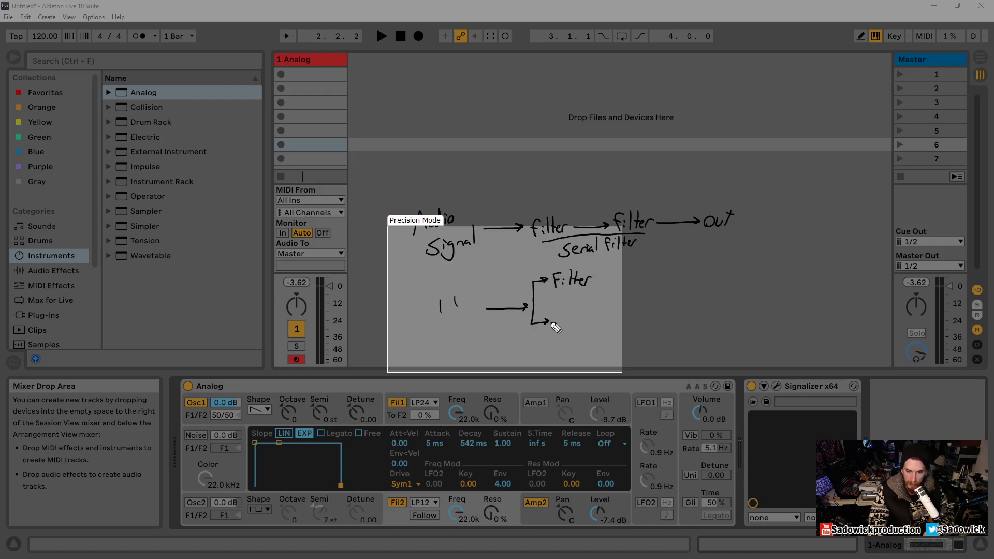
drag(556, 312, 563, 323)
drag(571, 309, 575, 325)
drag(571, 316, 593, 317)
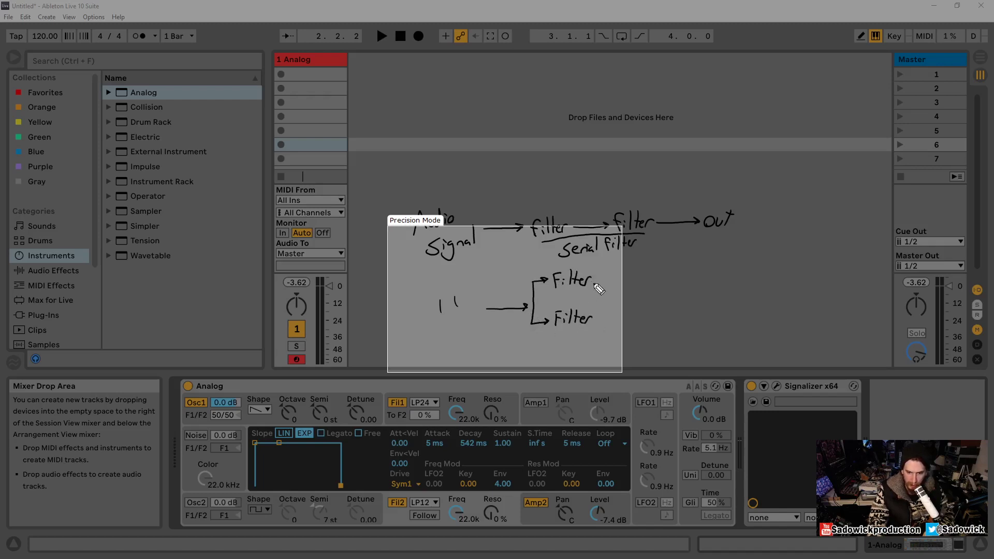
mouse_move(597, 281)
mouse_down()
mouse_move(602, 314)
mouse_move(614, 297)
mouse_move(632, 304)
mouse_move(656, 291)
mouse_up()
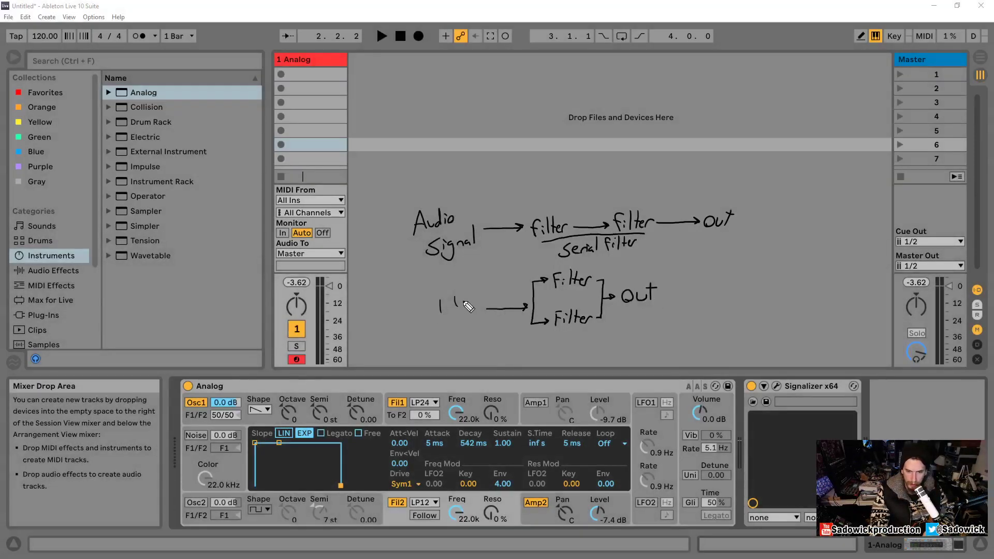
Replace the ditto marks with "Audio Signal", and underline the stacked filters with the label "parrallel".
drag(442, 305, 440, 308)
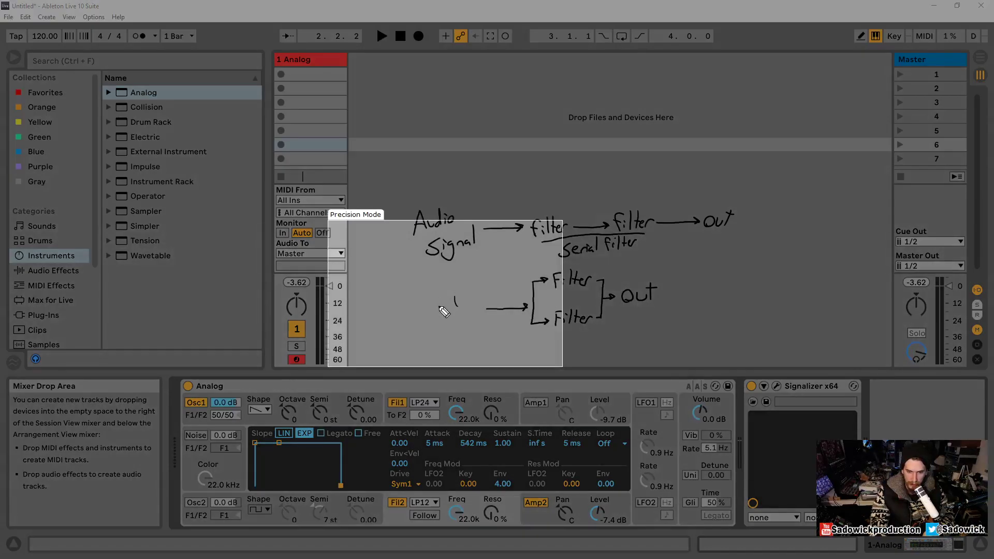
click(456, 304)
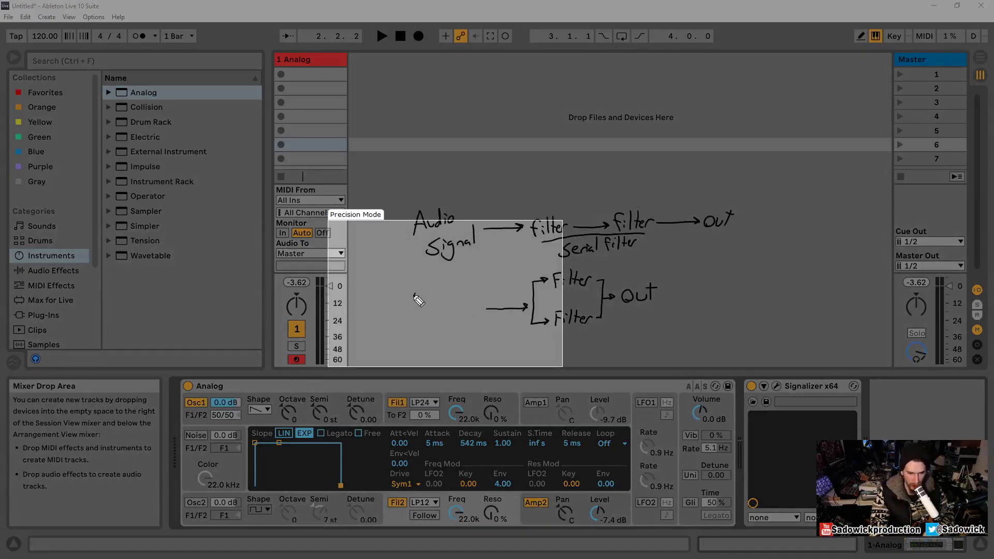
mouse_move(414, 295)
mouse_down()
mouse_move(452, 293)
mouse_move(437, 313)
mouse_move(449, 316)
mouse_move(465, 304)
mouse_up()
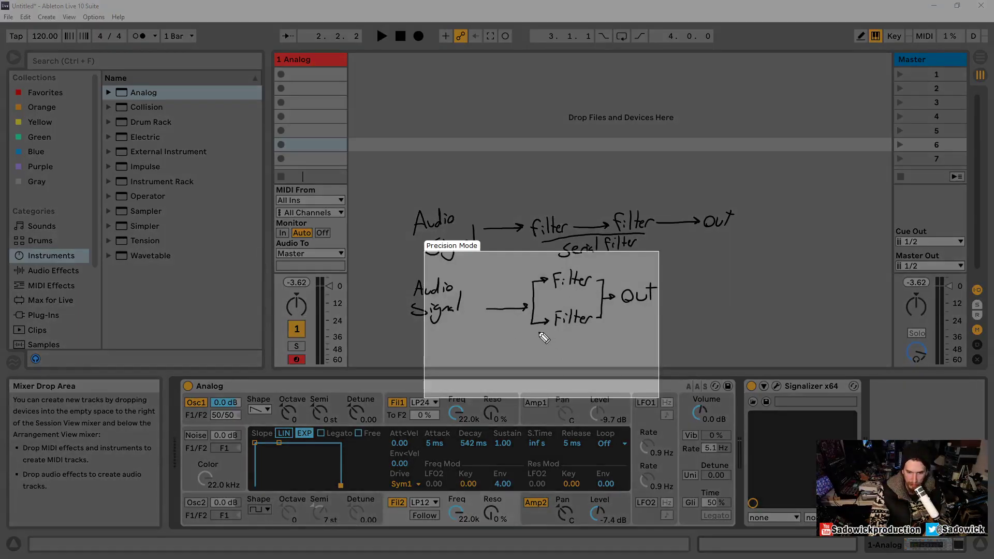
mouse_move(539, 333)
mouse_down()
mouse_move(590, 329)
mouse_move(558, 344)
mouse_move(576, 350)
mouse_move(590, 333)
mouse_move(608, 341)
mouse_up()
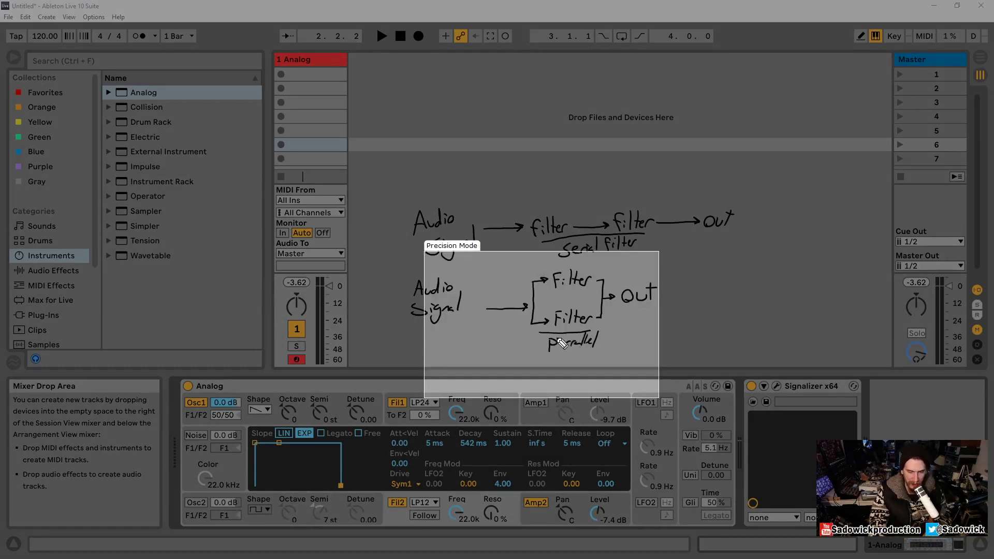
key(Escape)
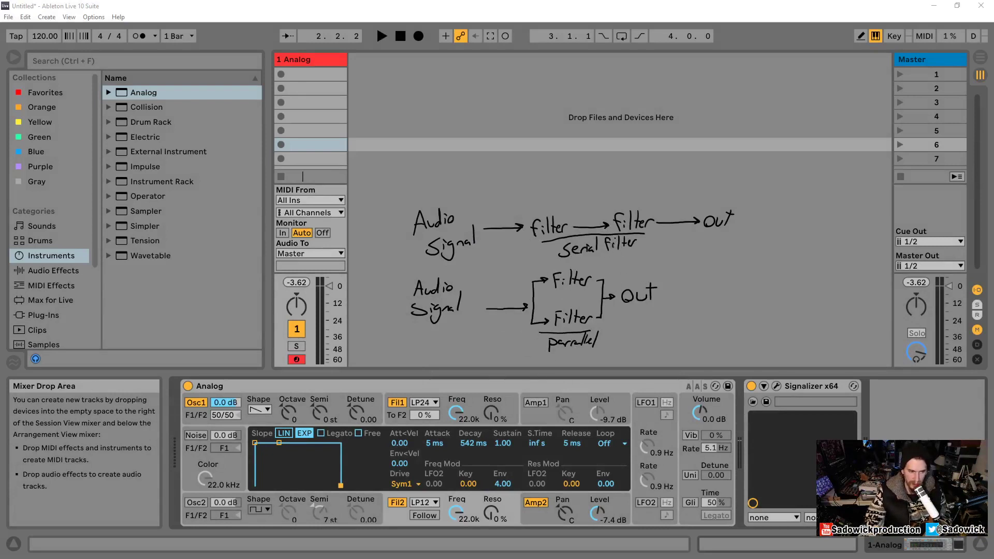
Clear the serial and parallel diagrams from the screen and switch Amplifier 1 on.
key(Escape)
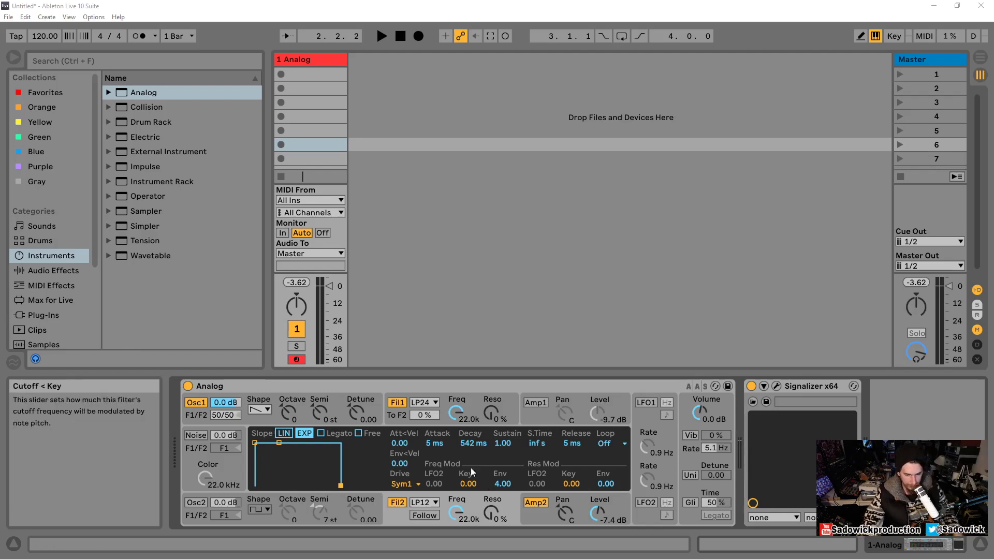
click(427, 415)
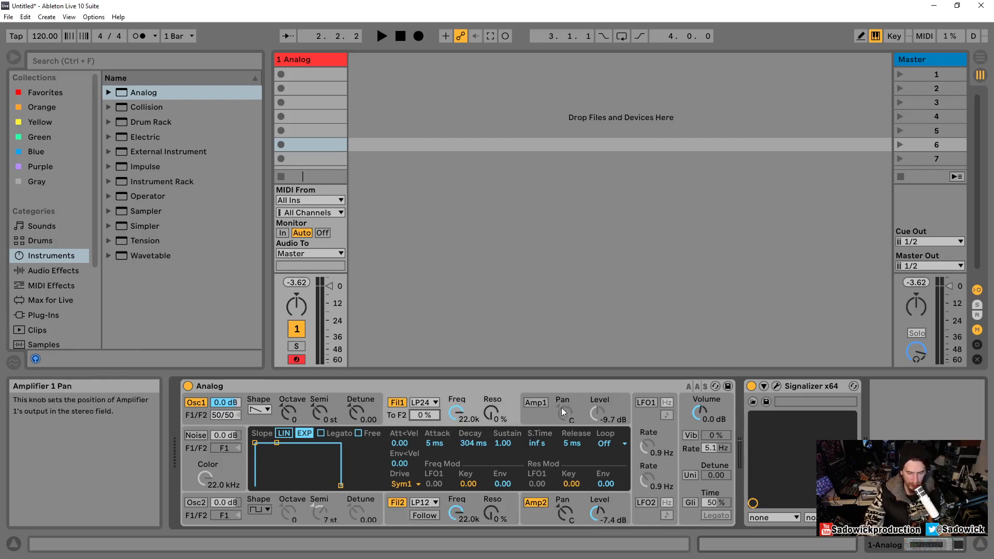
click(542, 403)
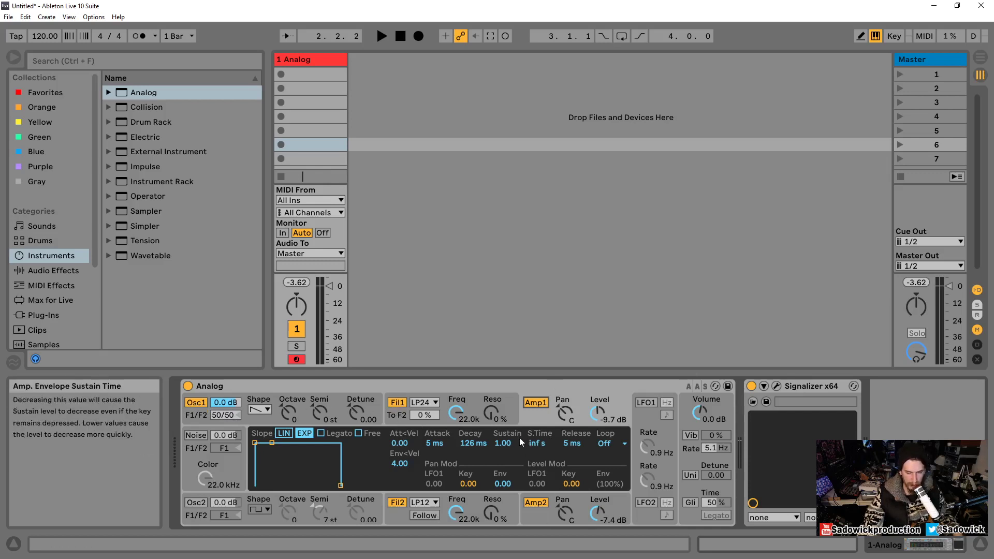
Set Filter 2 to Formant 12dB/oct and try its cutoff and resonance, leaving them at 22.0 kHz and 0 %.
click(437, 505)
click(457, 489)
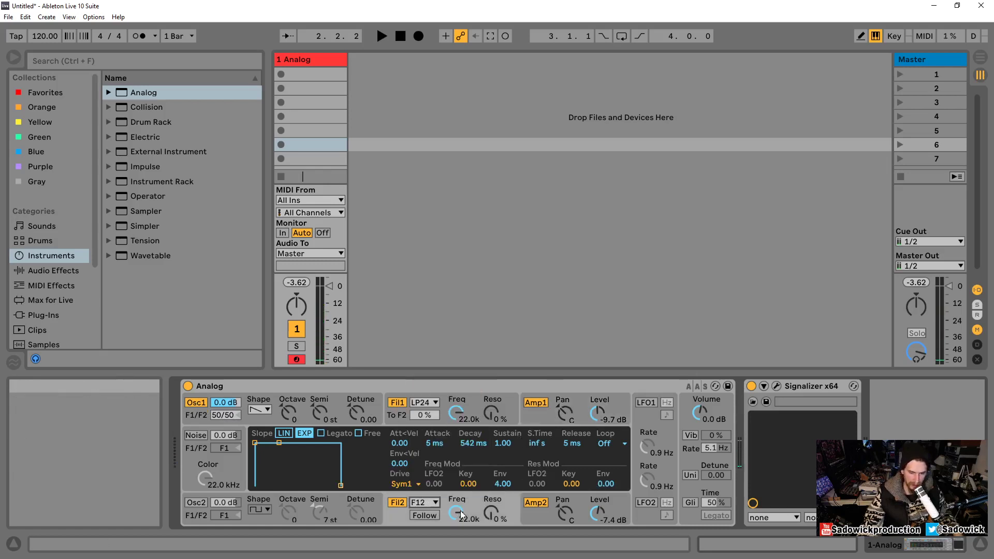
drag(461, 514, 462, 541)
drag(490, 513, 456, 533)
key(z)
click(473, 414)
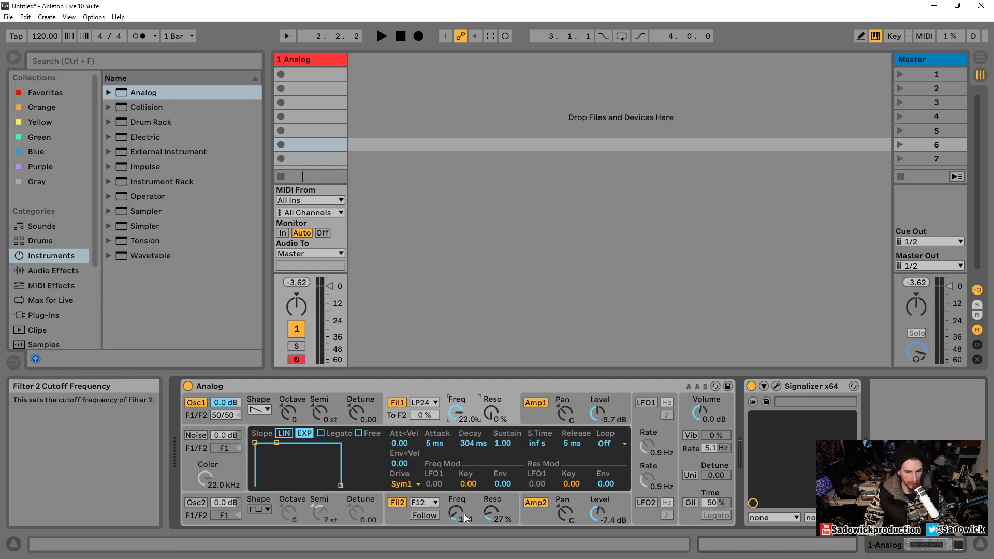
drag(458, 513, 458, 486)
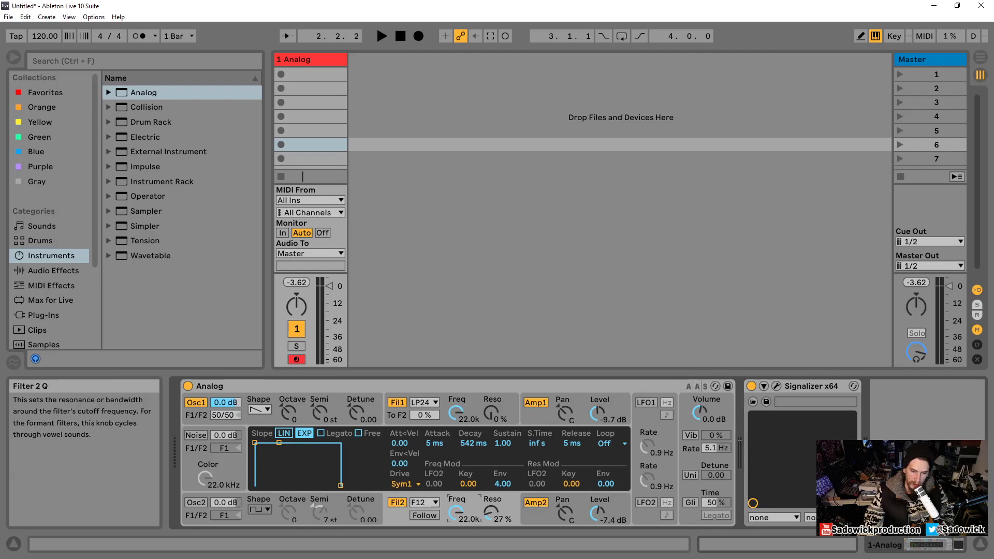
drag(492, 511, 493, 533)
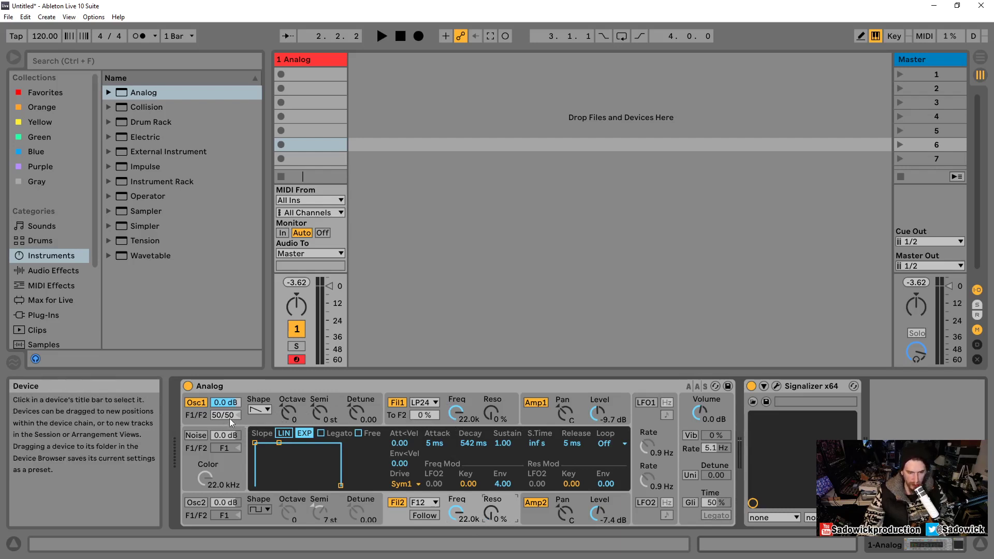
Route Oscillator 1 entirely to F1 and set Filter 1's To F2 amount to 100 %.
drag(226, 415, 226, 398)
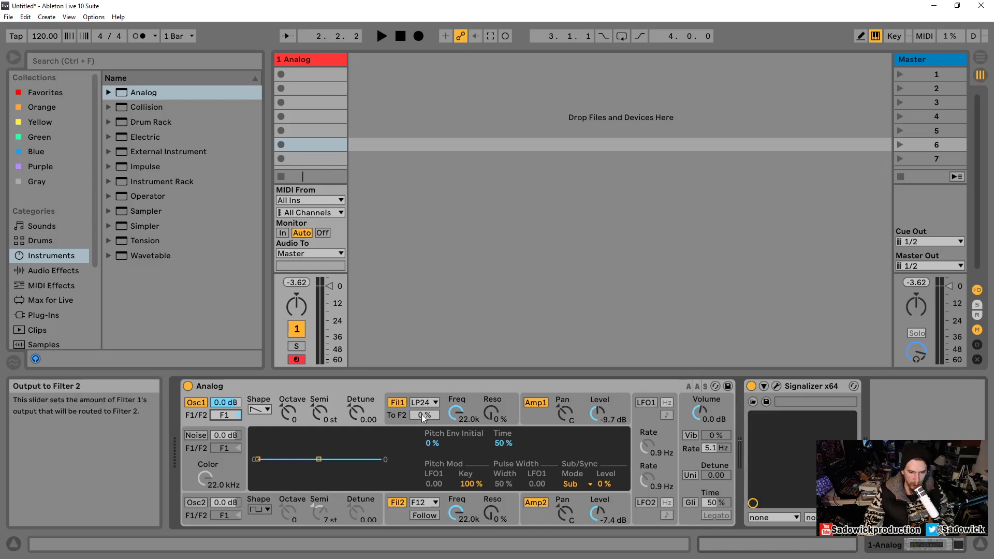
drag(421, 414, 421, 372)
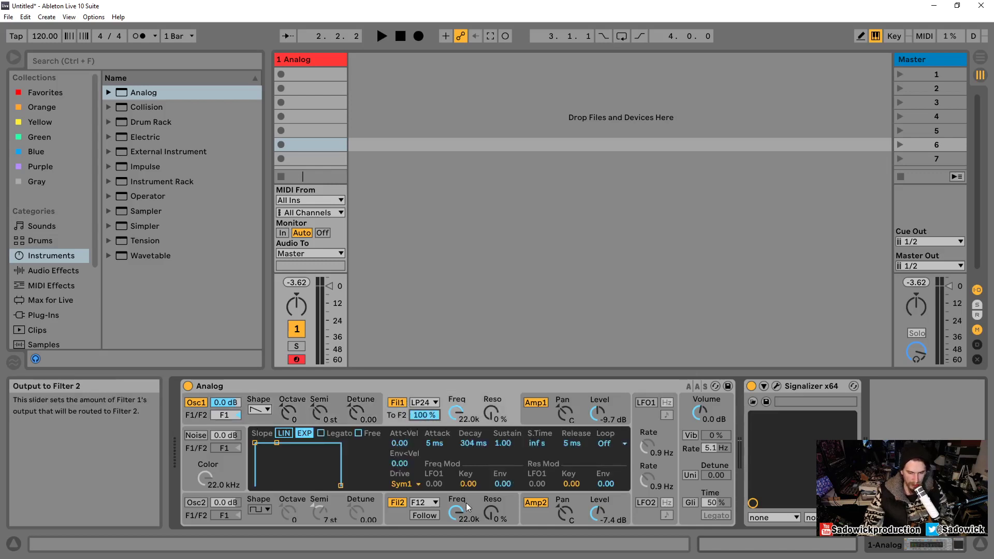
Set the Filter 1 type to Formant 12dB/oct and the Filter 2 type to Low-pass 24dB/oct.
click(419, 403)
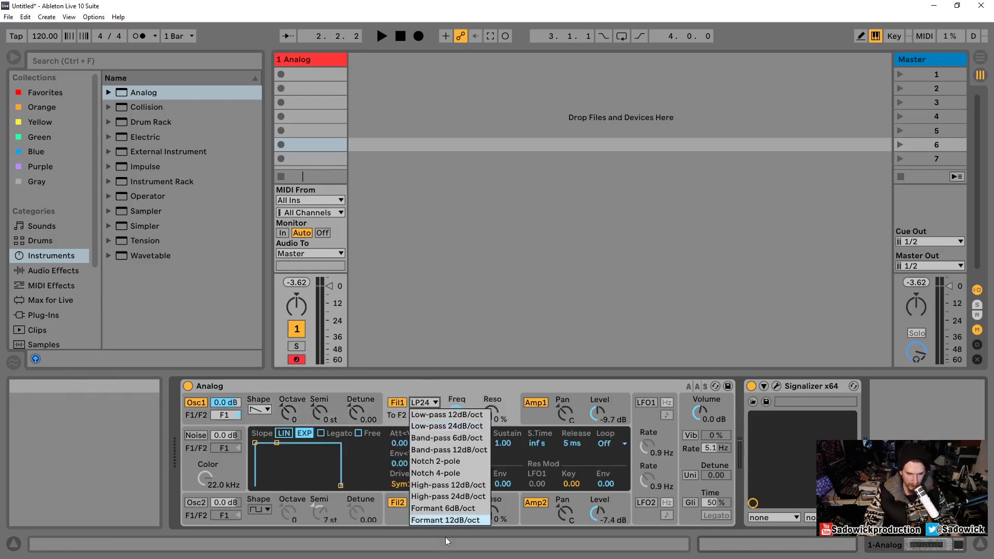
click(457, 520)
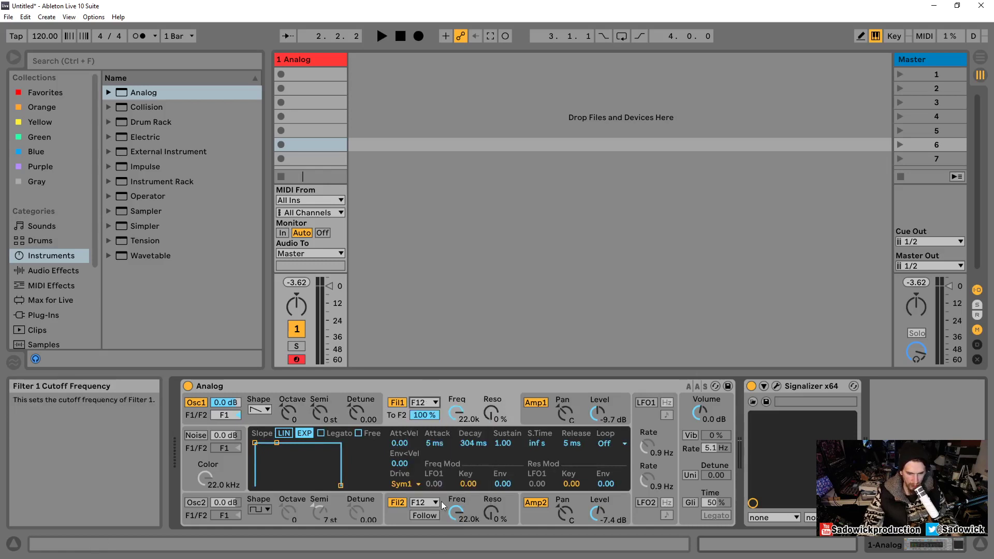
click(424, 503)
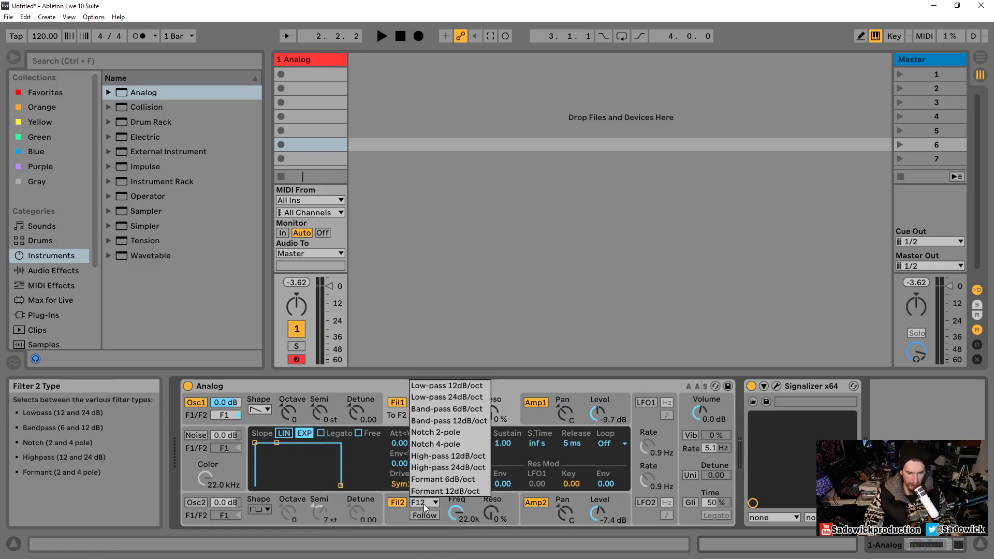
click(446, 397)
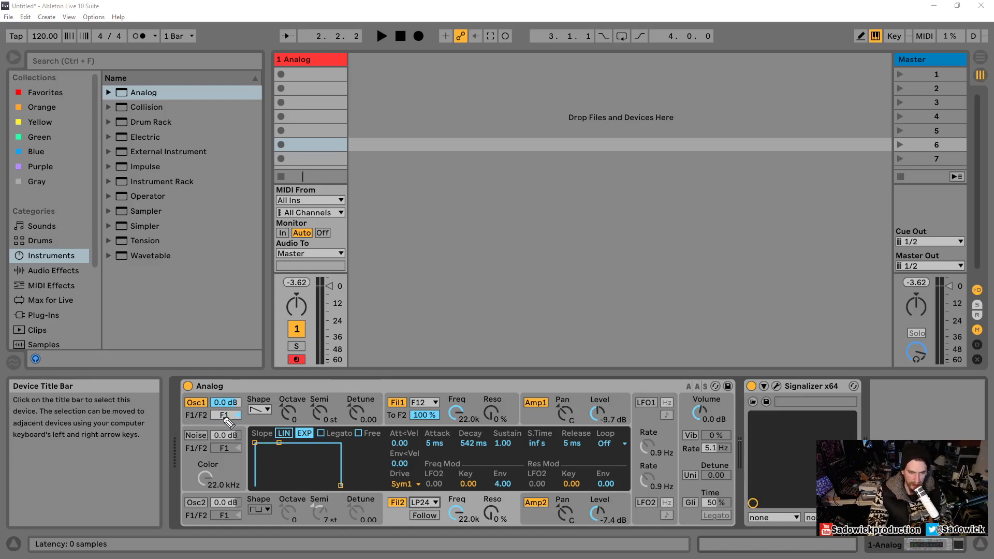
Draw pink arrows into Filter 1, from Filter 1 to Amplifier 1 and to Filter 2, and from Filter 2 to Amplifier 2.
drag(371, 391, 406, 383)
drag(512, 410, 546, 407)
drag(536, 402, 542, 415)
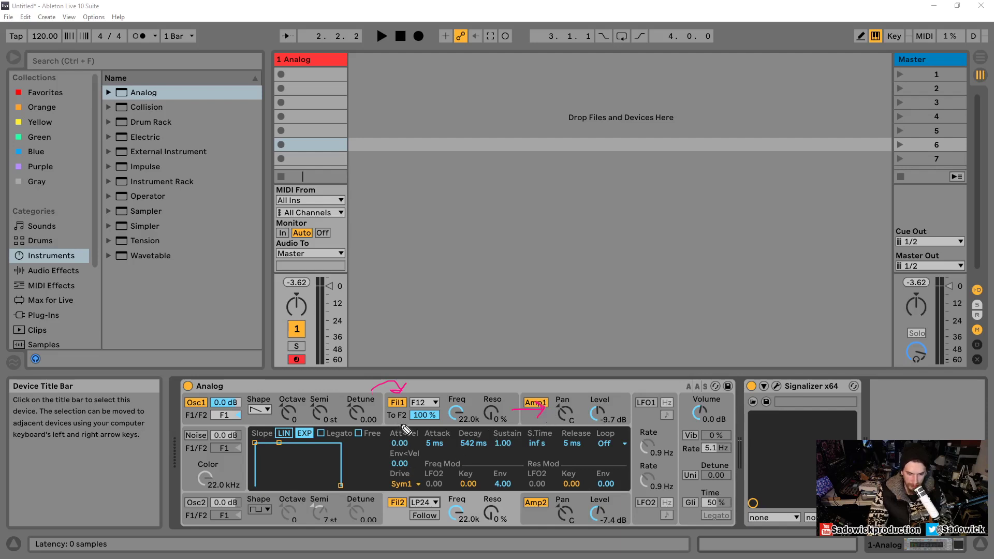
drag(408, 428, 422, 494)
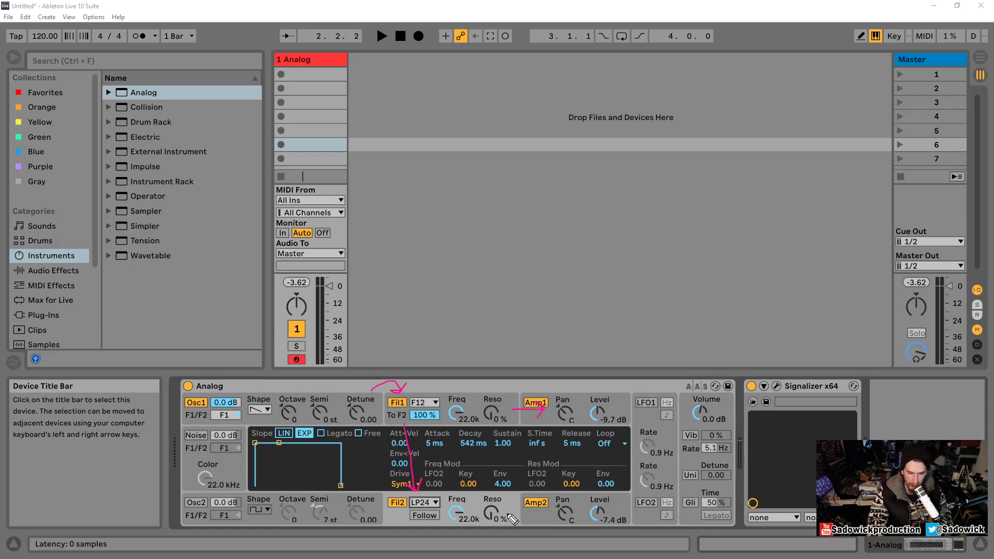
mouse_move(509, 514)
mouse_down()
mouse_move(542, 507)
mouse_move(533, 512)
mouse_up()
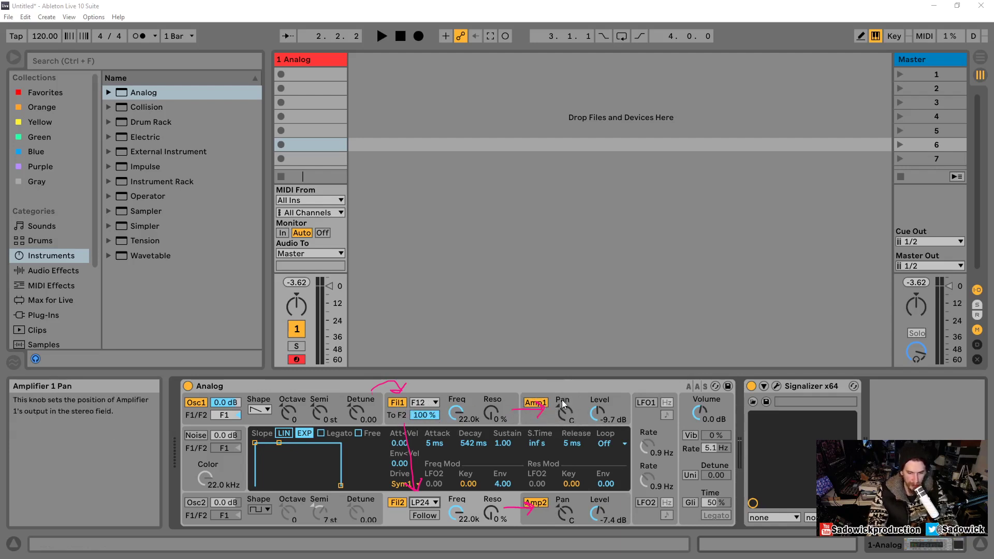
With Amplifier 1 switched off, set the Filter 1 cutoff to 3.1 kHz and try the Filter 2 cutoff, leaving it at 22.0 kHz.
click(542, 406)
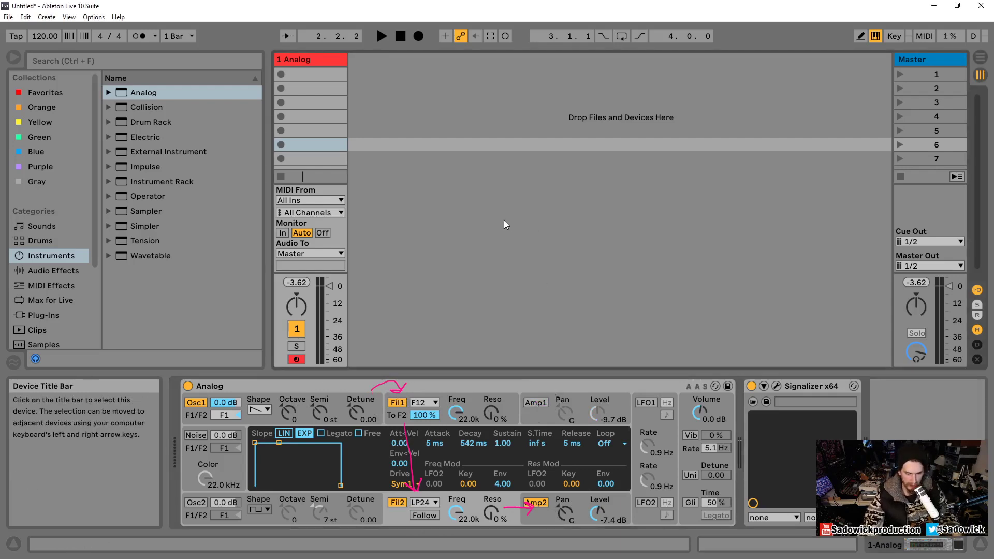
drag(468, 416, 467, 456)
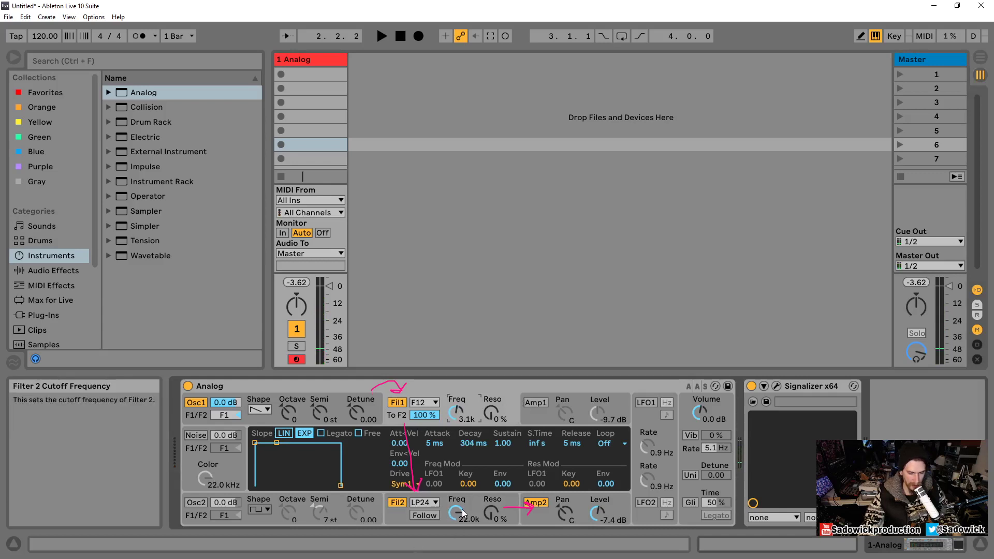
drag(457, 516, 455, 451)
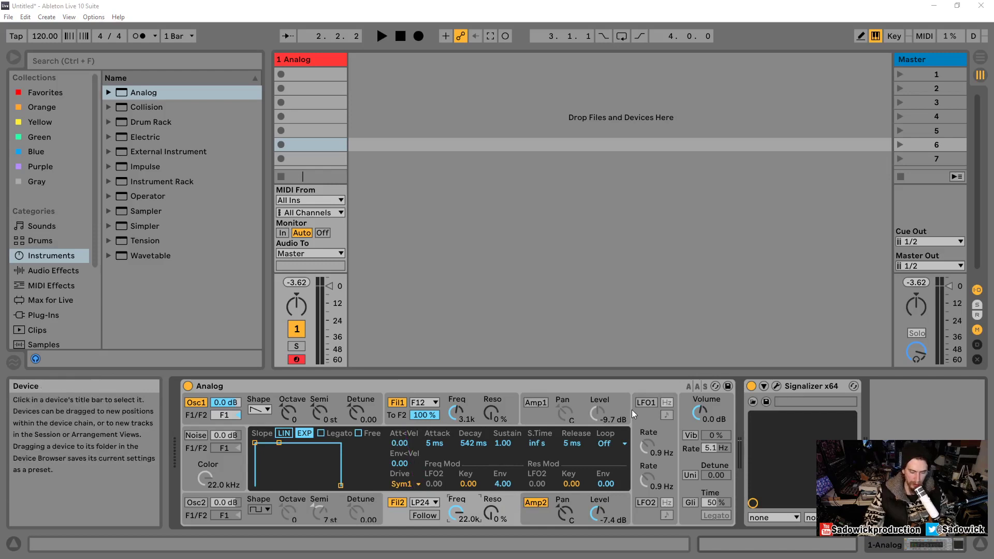
click(436, 421)
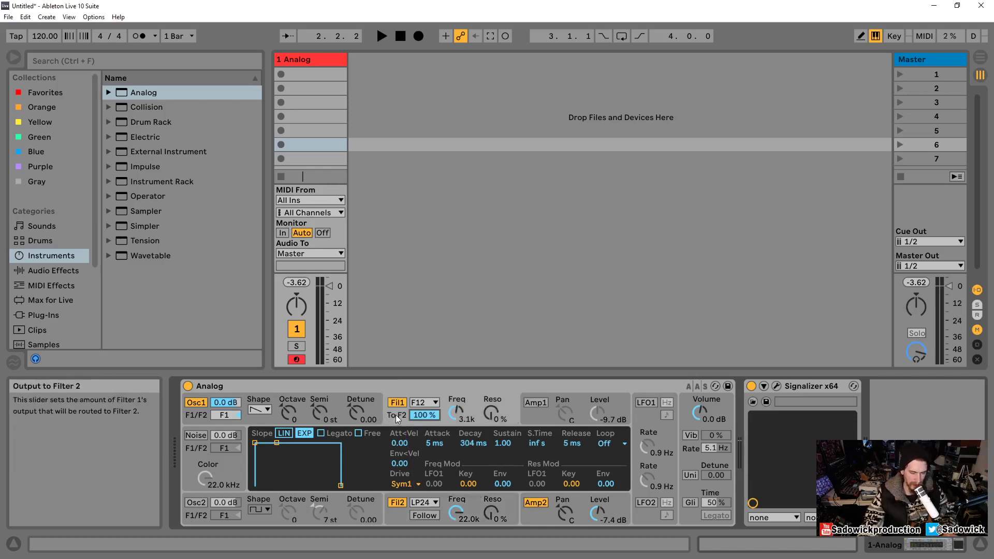
Display Analog's global settings and try the parallel, Filter 1 only, serial and evenly split quick routing presets.
click(719, 402)
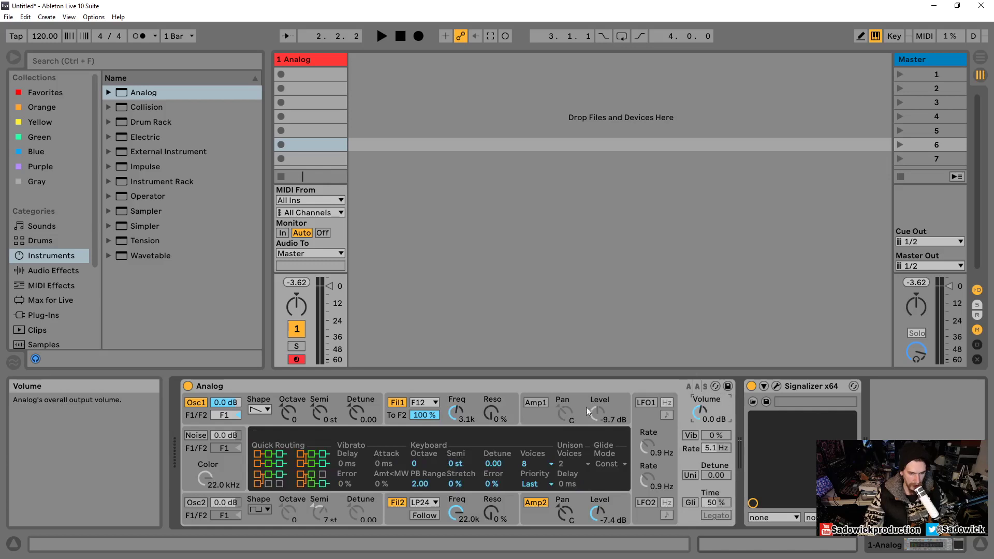
click(273, 460)
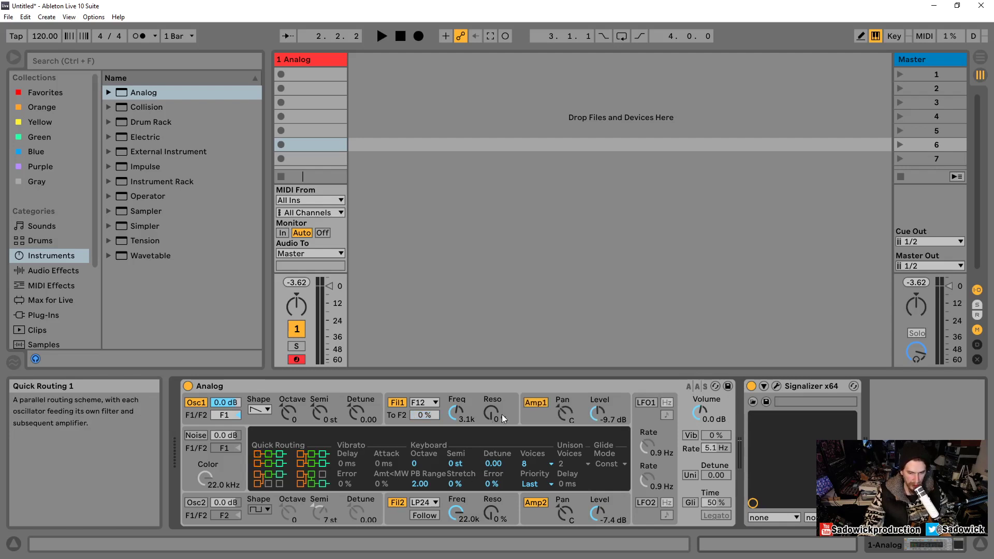
click(269, 479)
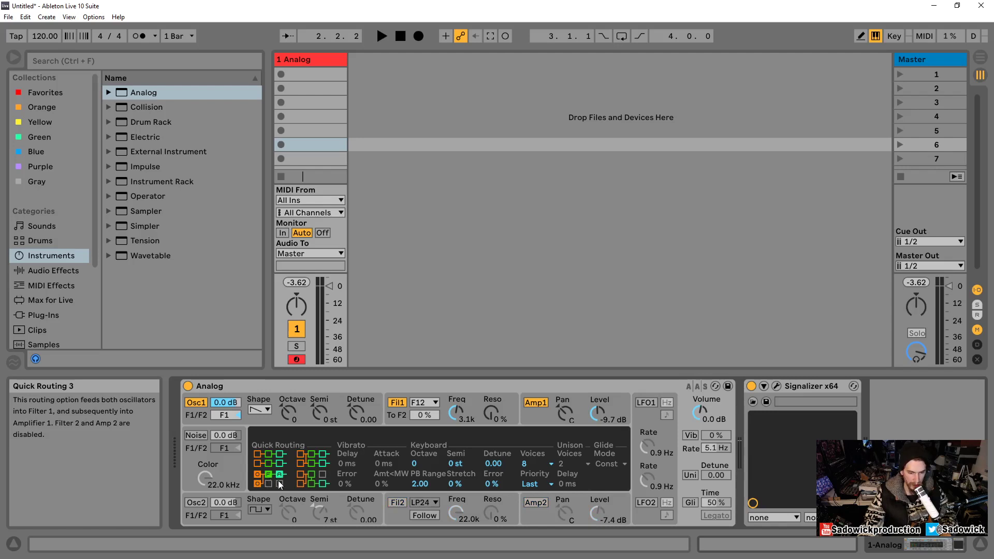
click(303, 479)
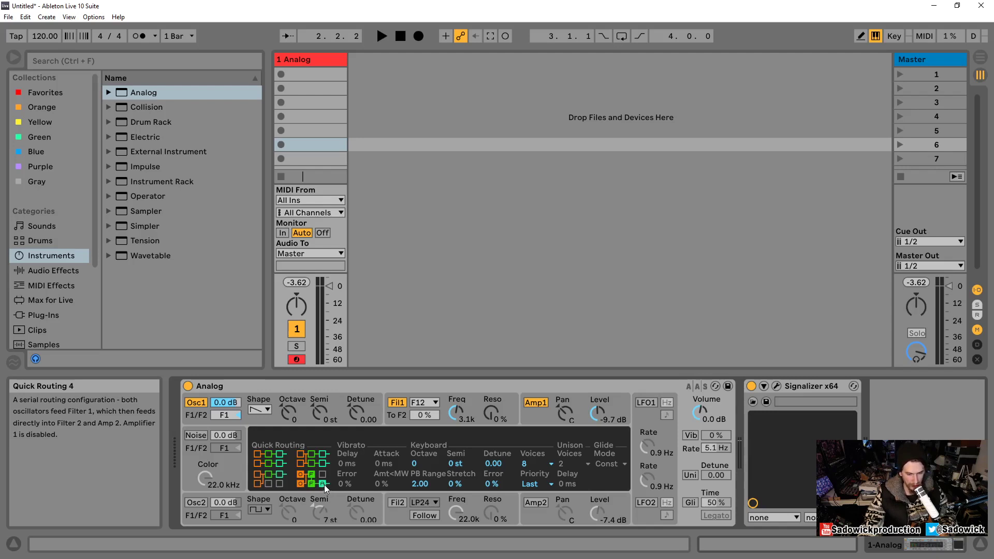
click(315, 480)
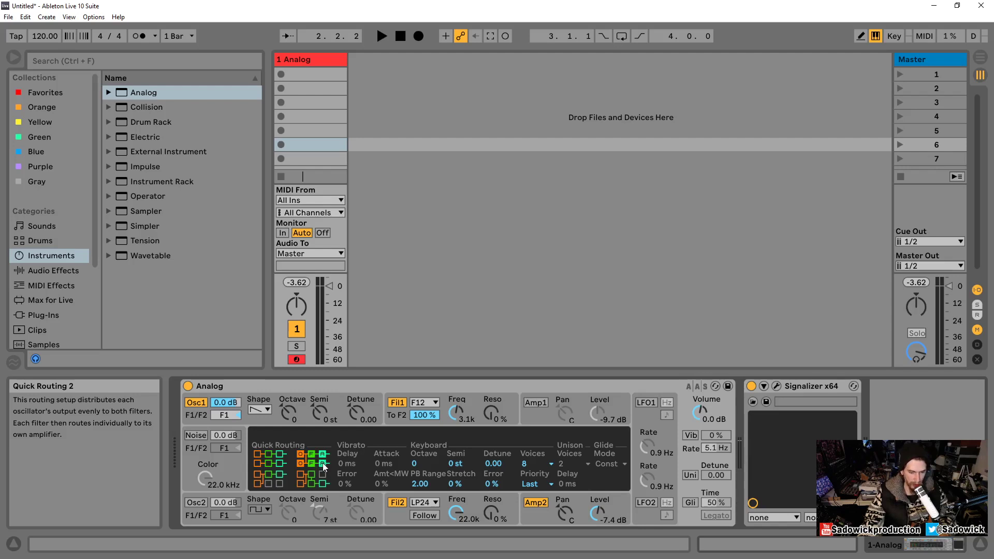
click(315, 461)
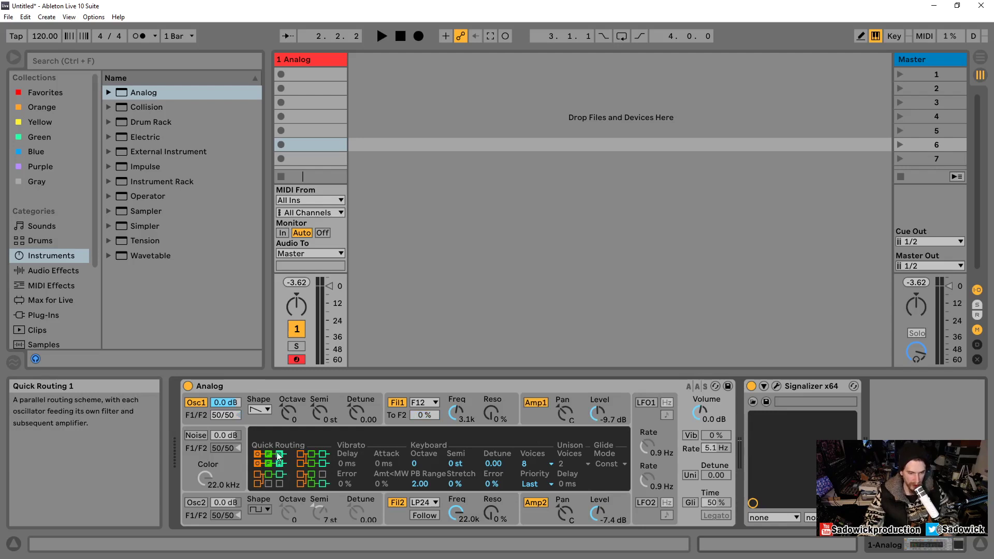
Switch on Oscillator 2 and audition quick routings 1 and 2, followed by the serial and Filter 1 only presets.
click(197, 503)
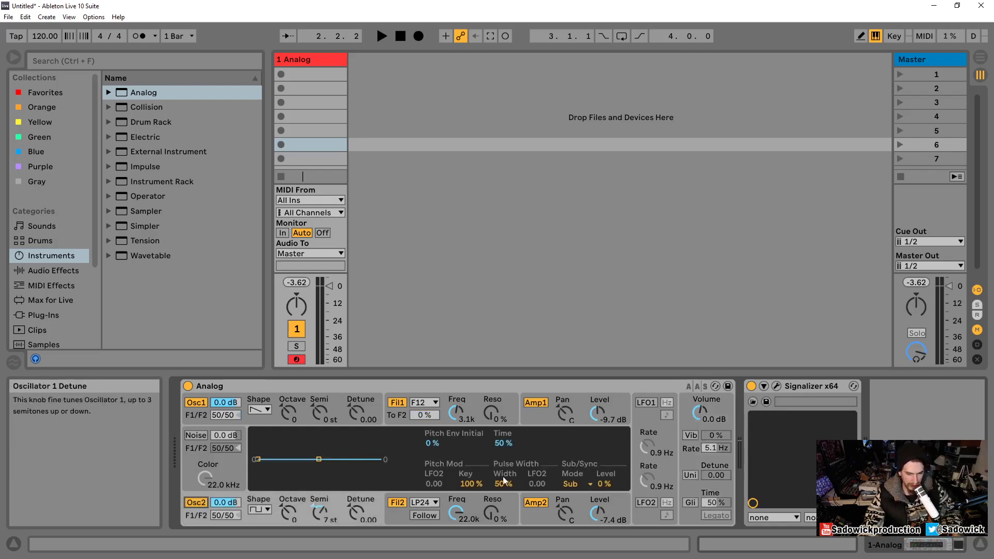
click(721, 405)
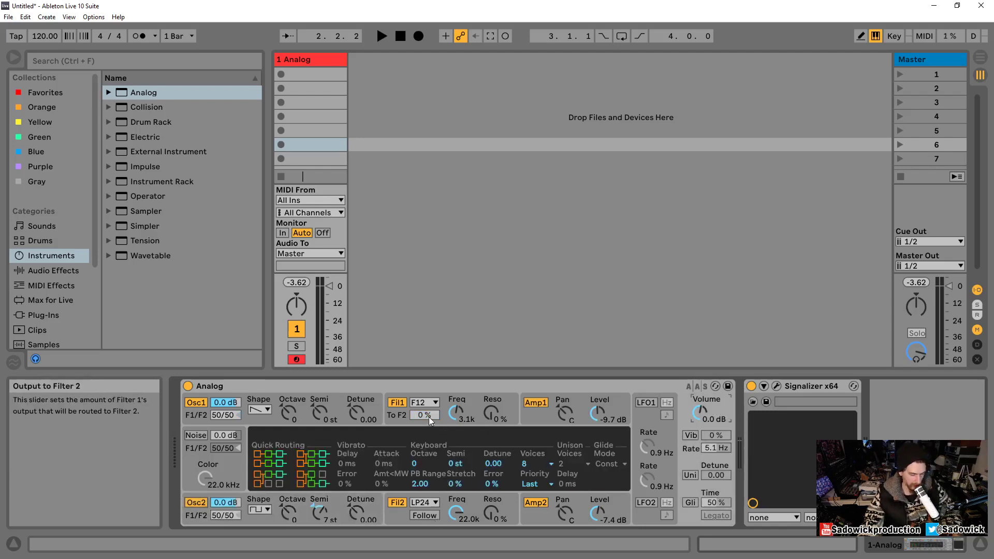
click(271, 460)
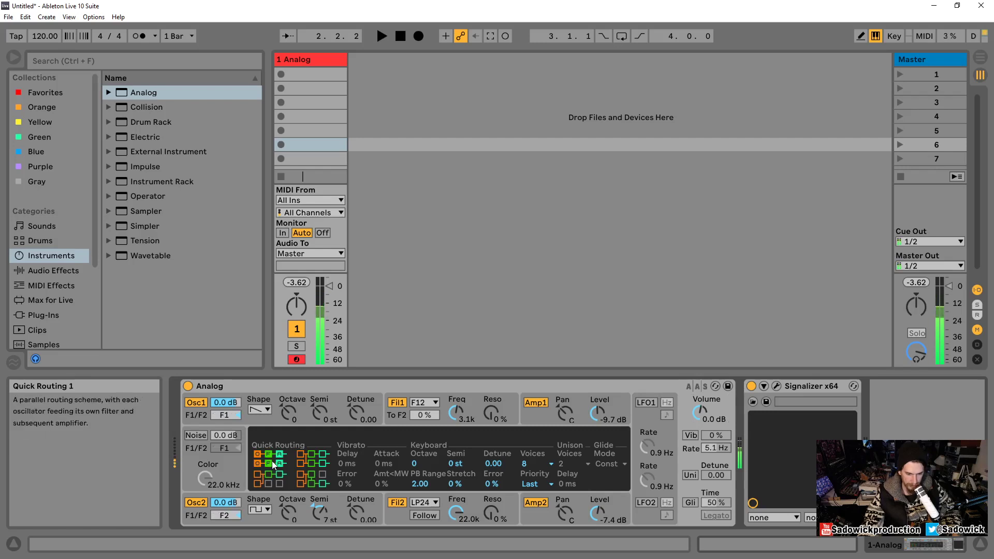
click(302, 459)
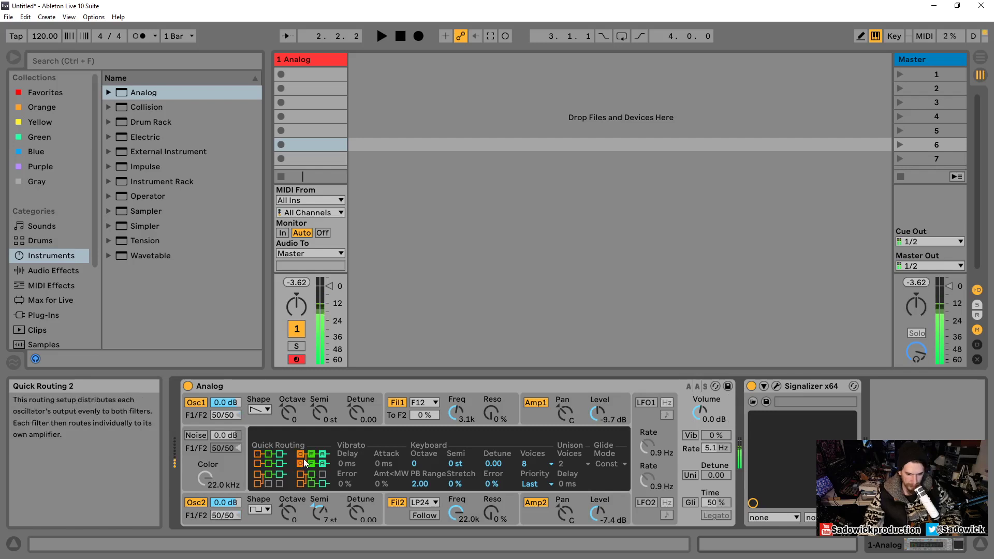
click(310, 481)
click(260, 483)
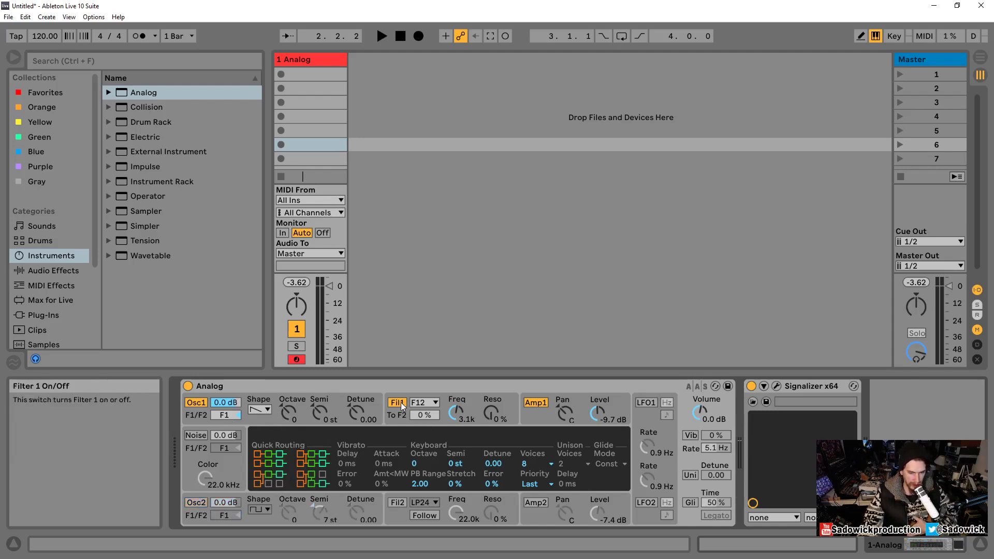
Delete the Analog instrument from the track and load a fresh default Analog in its place.
click(288, 390)
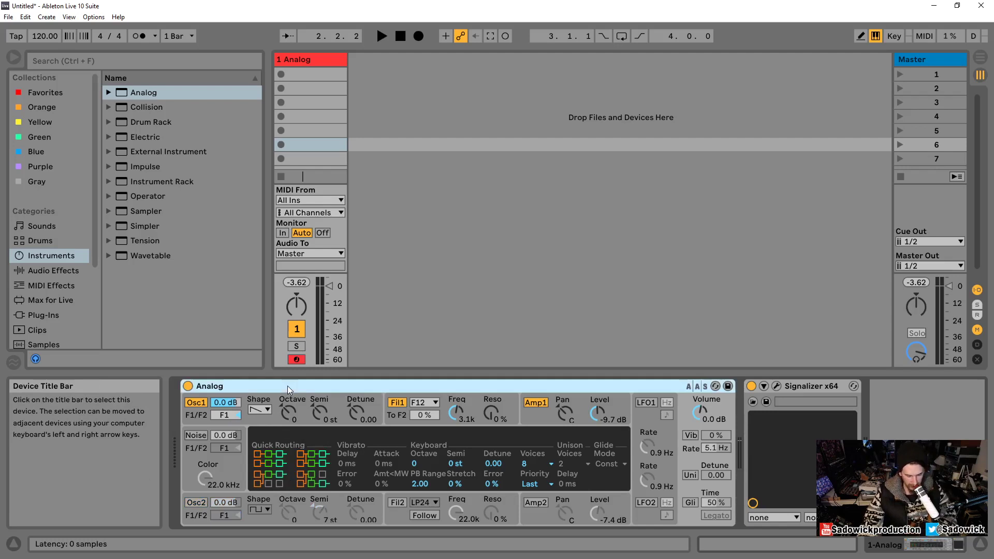
key(Delete)
click(144, 92)
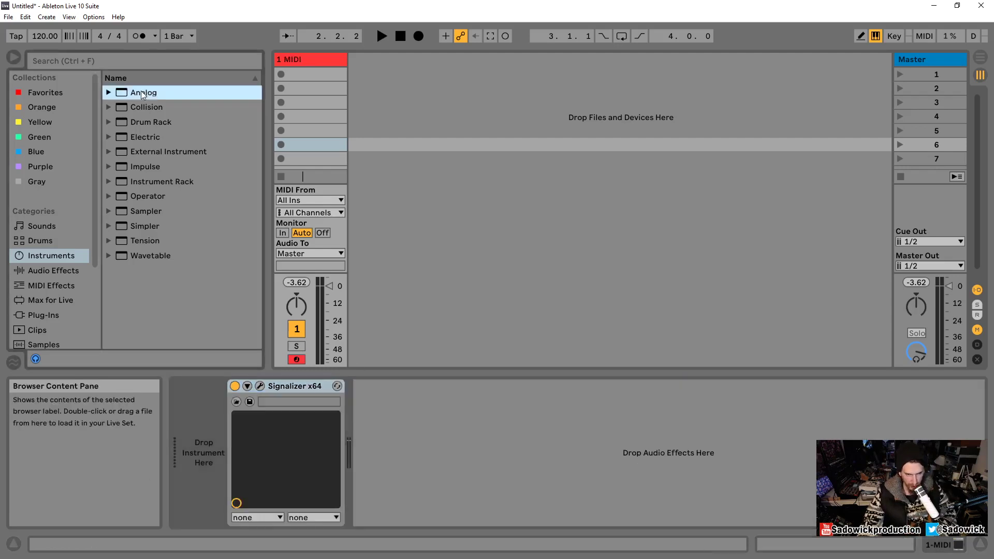
key(Return)
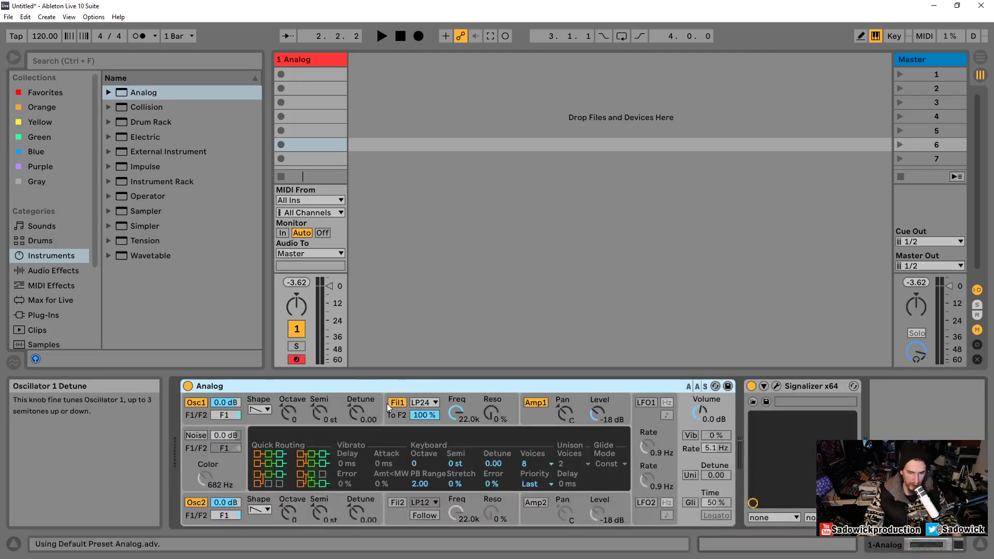
Set the Amplifier 1 envelope to 1.11 s decay, 1.00 sustain and 5 ms release.
click(376, 417)
click(396, 414)
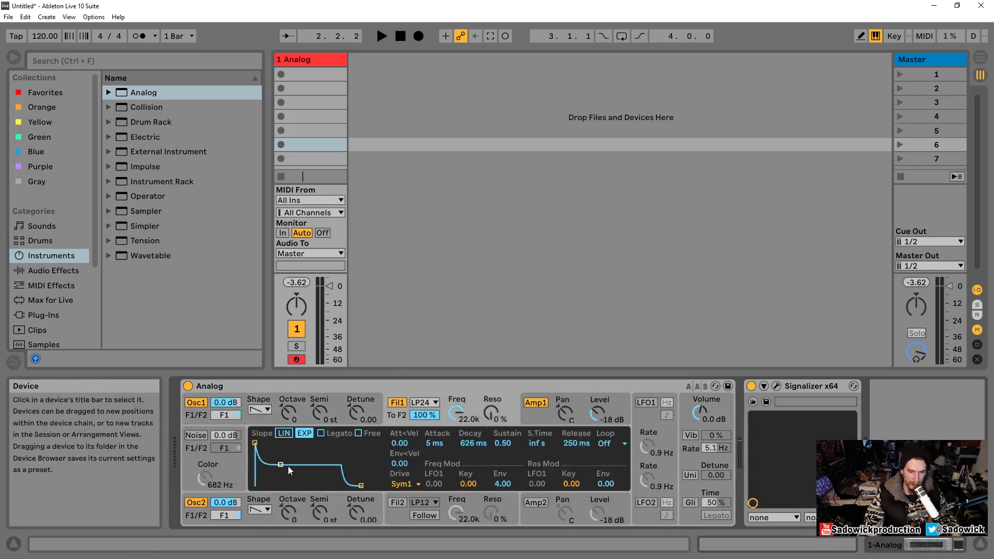
click(544, 420)
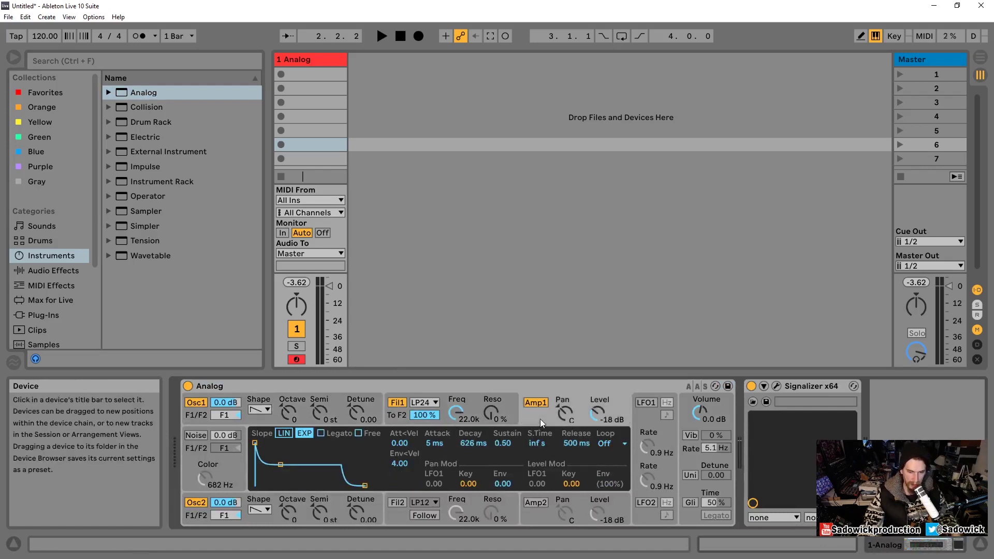
drag(280, 464, 284, 440)
drag(365, 486, 340, 486)
click(455, 386)
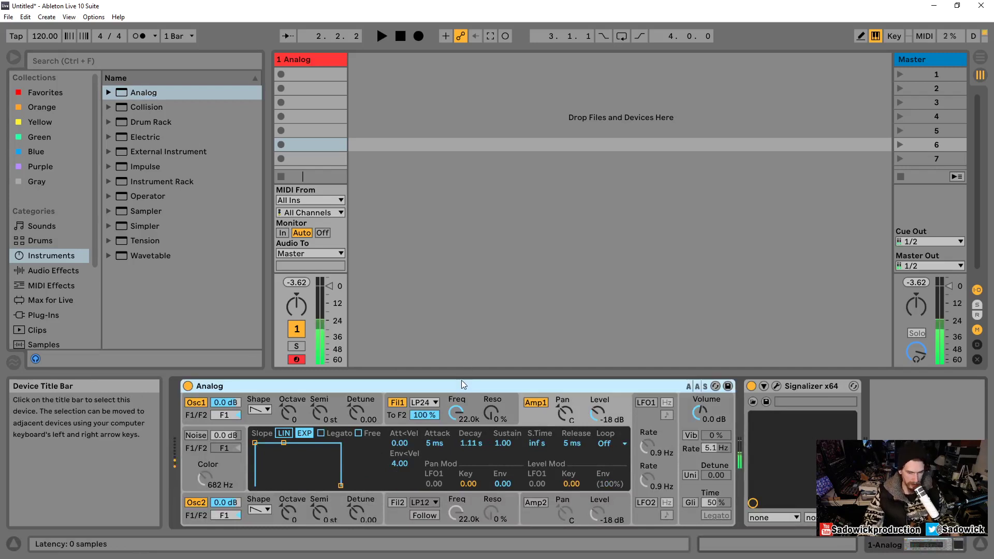
Raise the Amplifier 1 level to -5.6 dB, switch off Oscillator 2 and play a test note.
drag(596, 414, 584, 416)
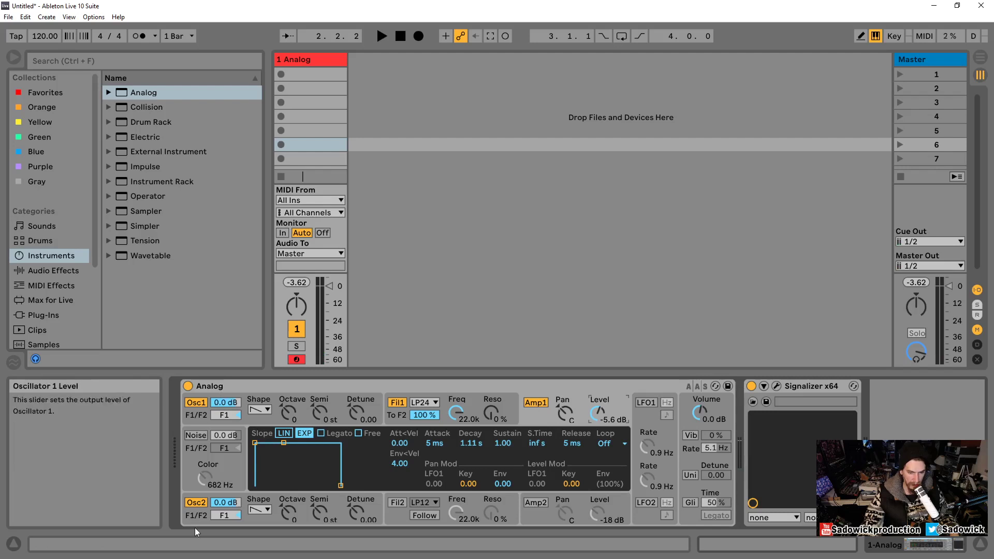
click(197, 503)
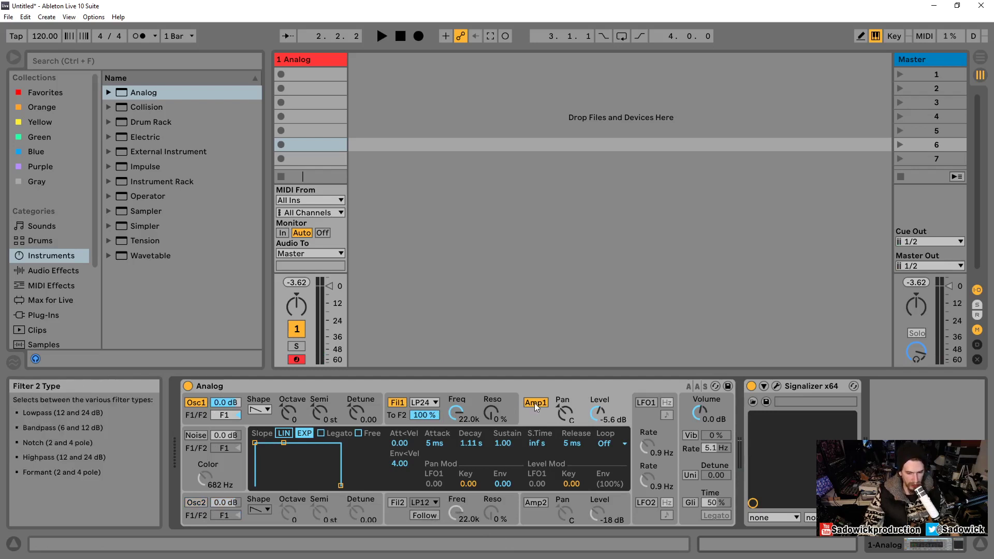
click(601, 388)
key(a)
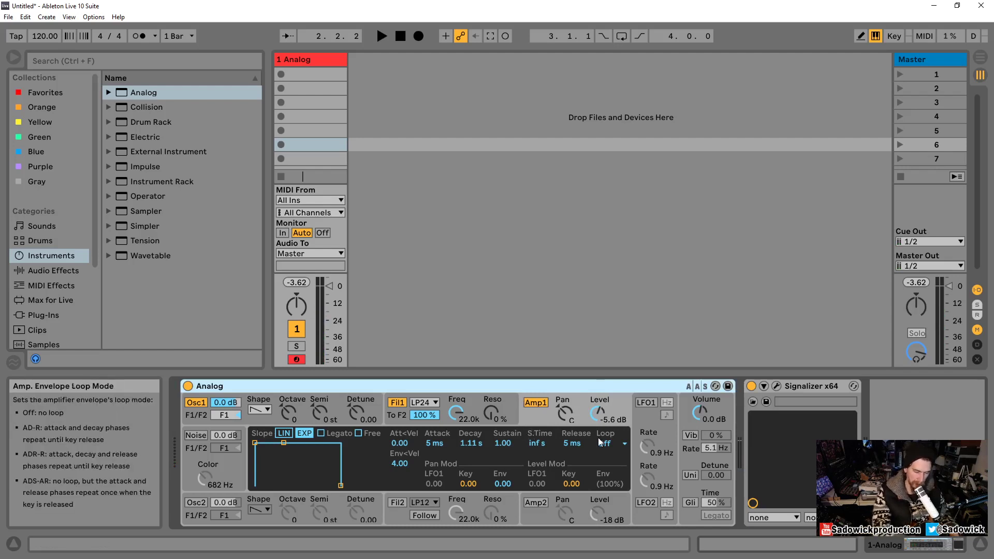
Set Oscillator 1's waveform to Sine and display its output in the Signalizer oscilloscope.
click(664, 440)
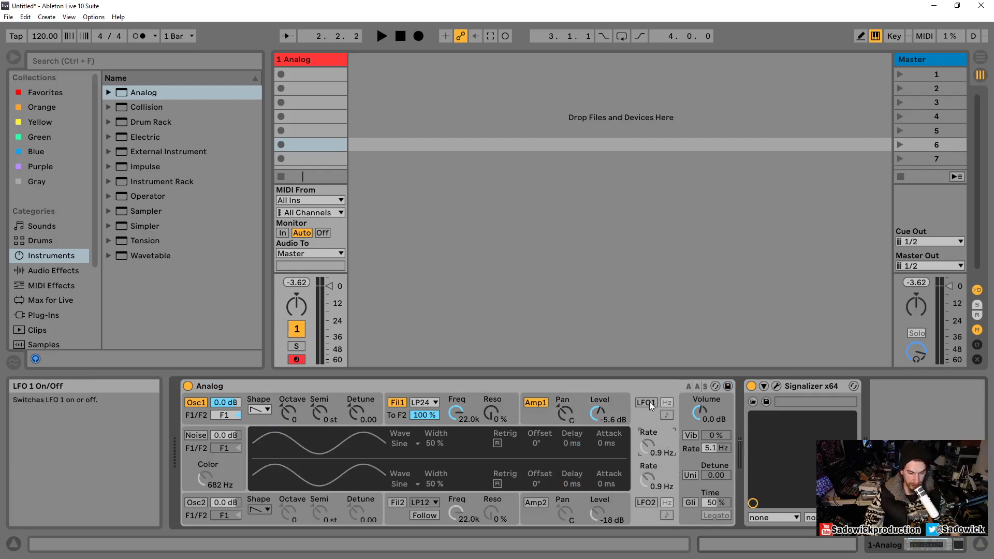
click(264, 409)
click(267, 410)
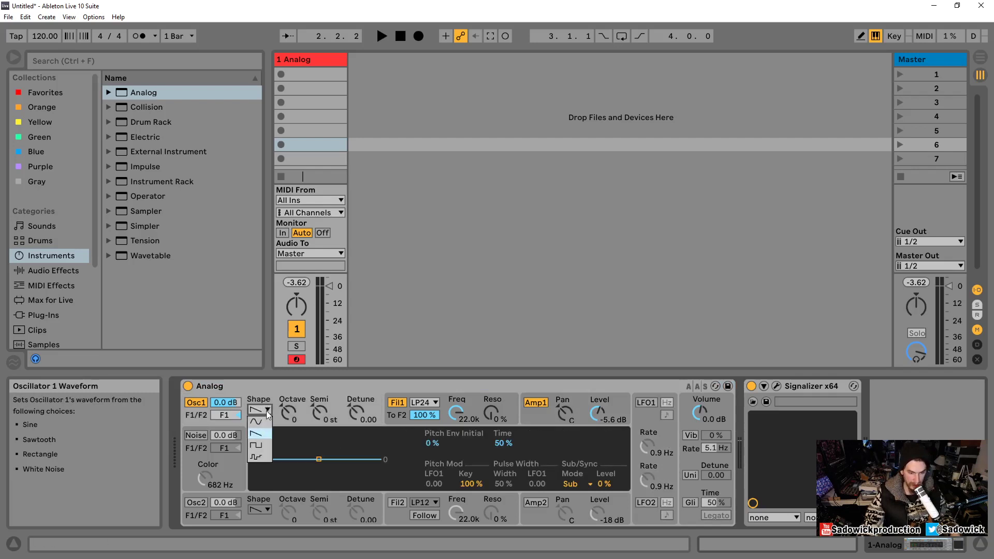
click(257, 420)
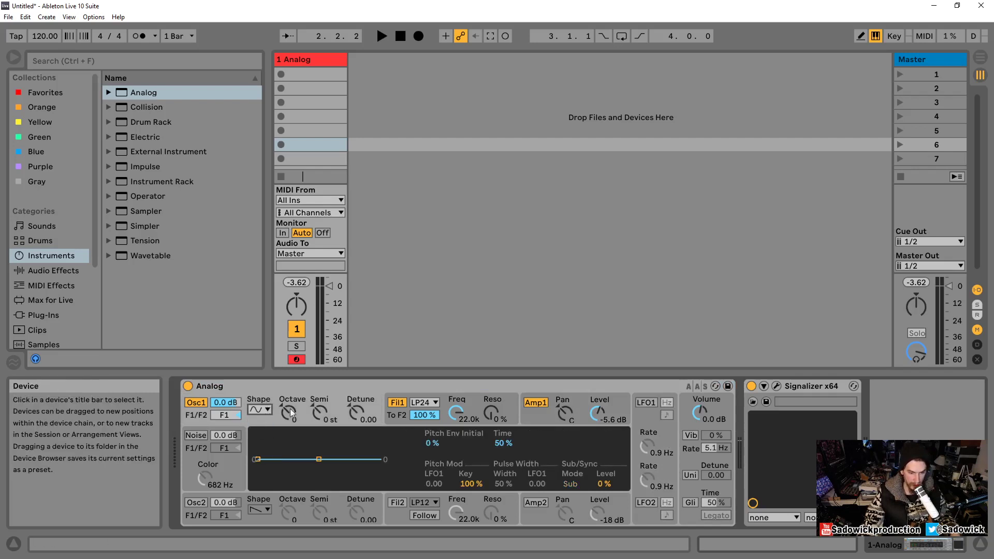
click(777, 386)
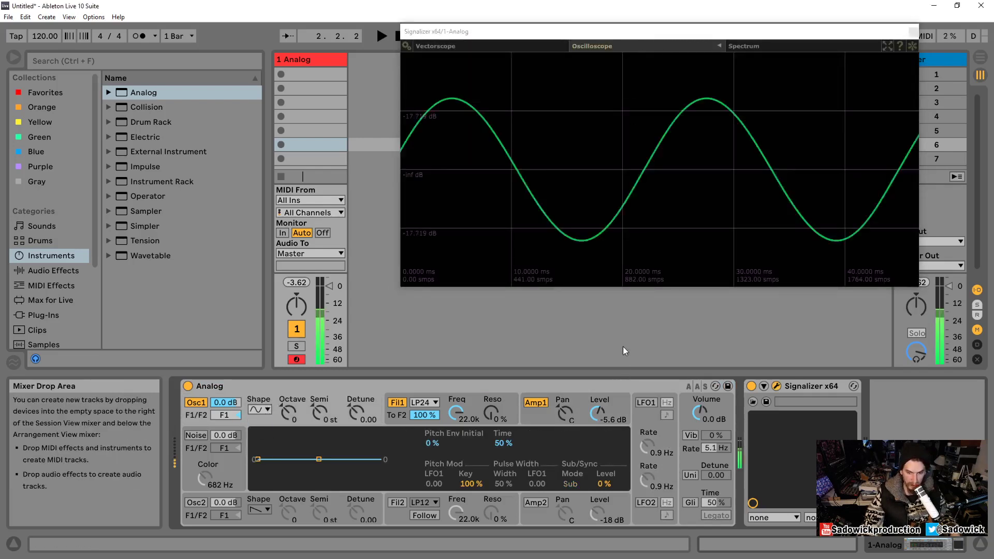
click(914, 54)
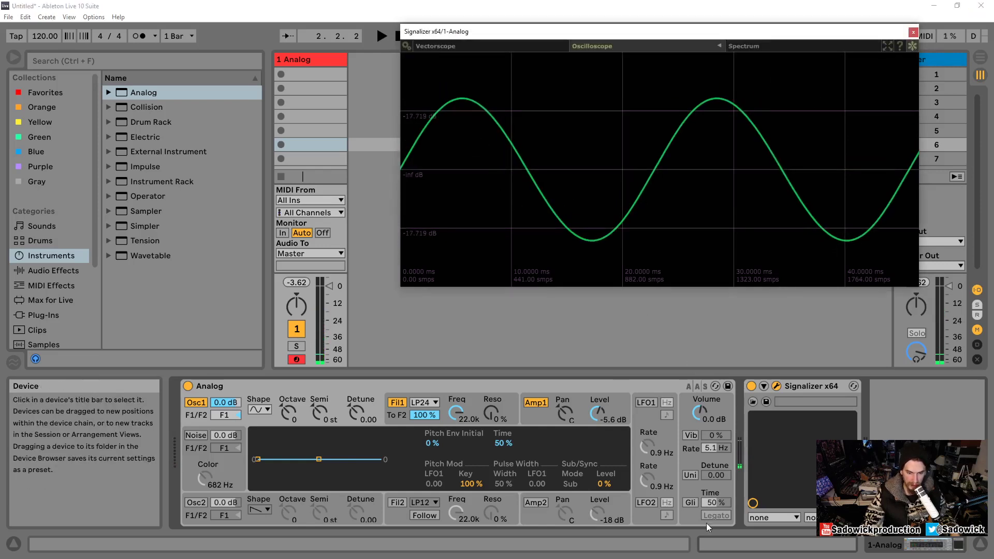
Switch on LFO 1 and try its Tri and Rect waveforms.
click(651, 426)
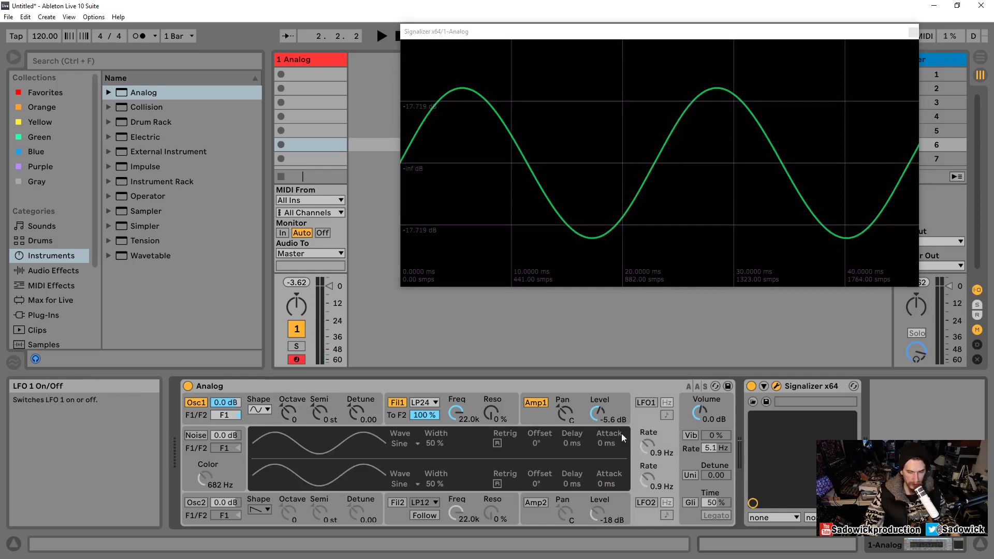
click(646, 403)
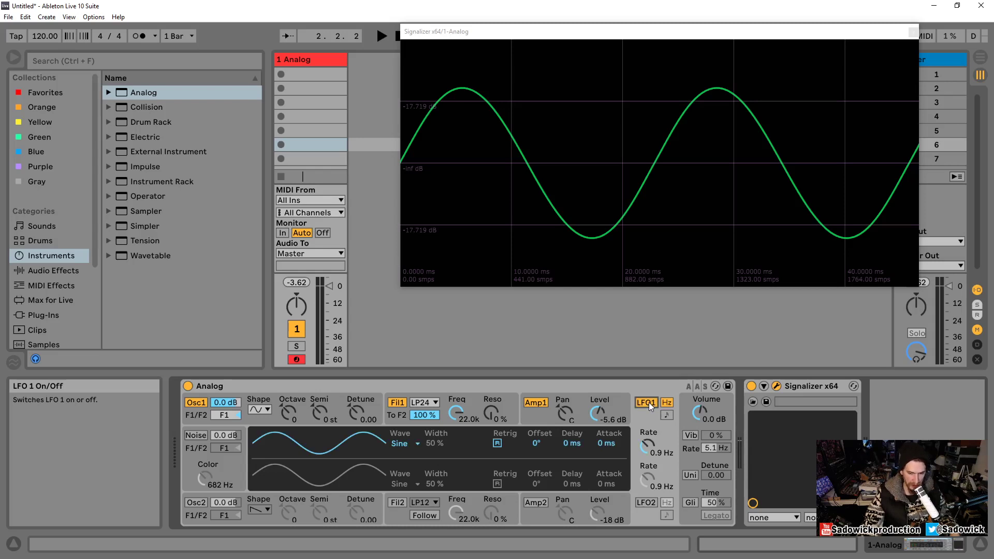
click(401, 445)
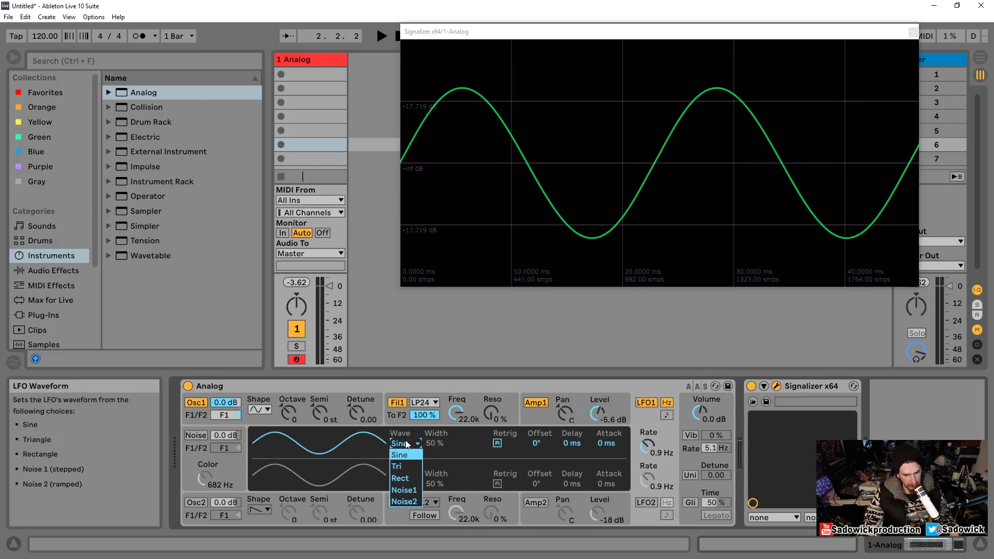
click(401, 466)
click(400, 445)
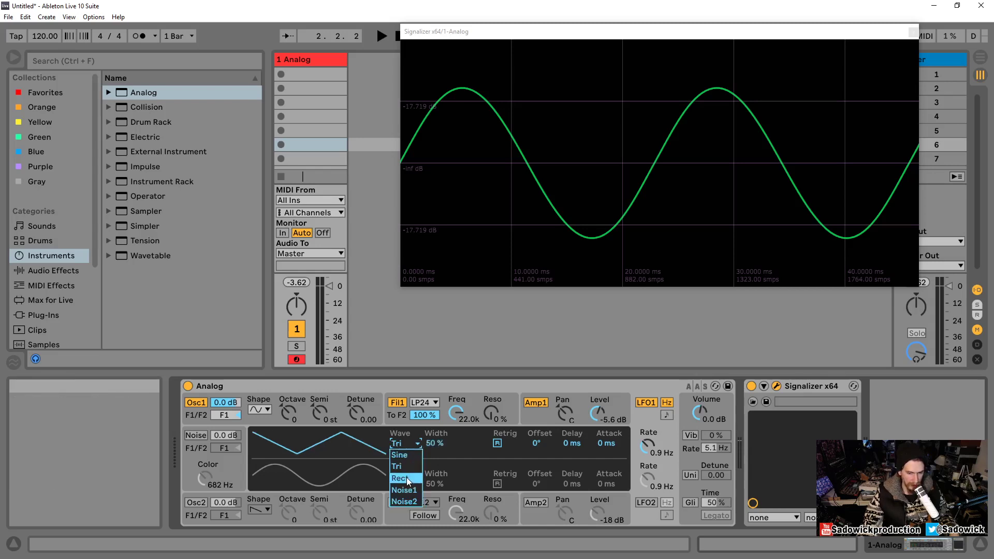
click(408, 478)
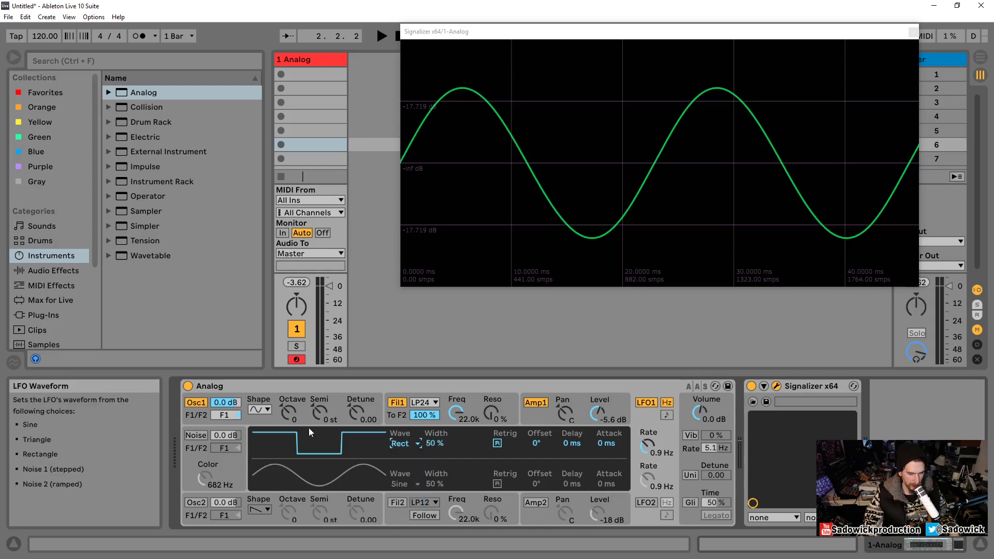
Review the LFO 1 modulation amounts for Oscillator 1 and Amplifier 1, and set the LFO 1 waveform to Sine.
click(259, 410)
click(261, 411)
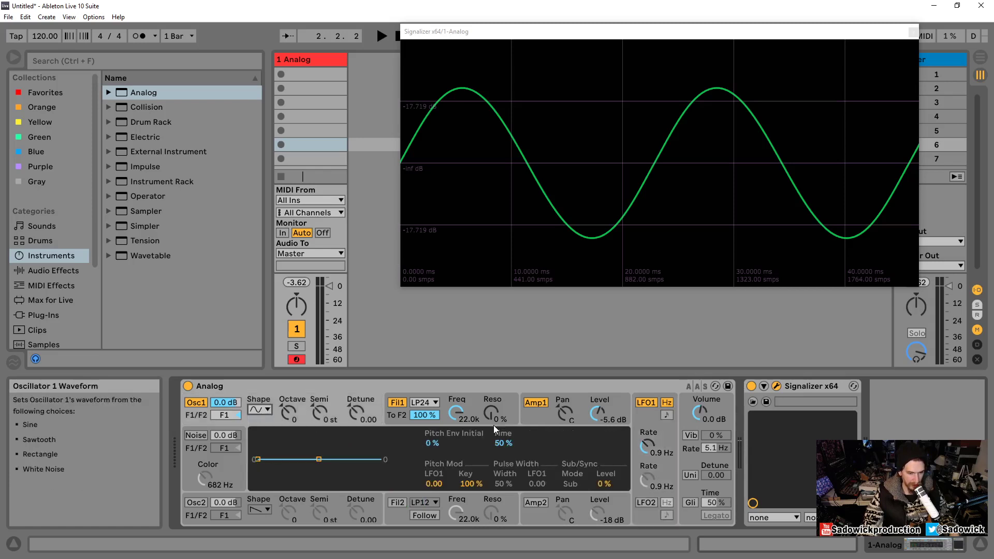
click(536, 422)
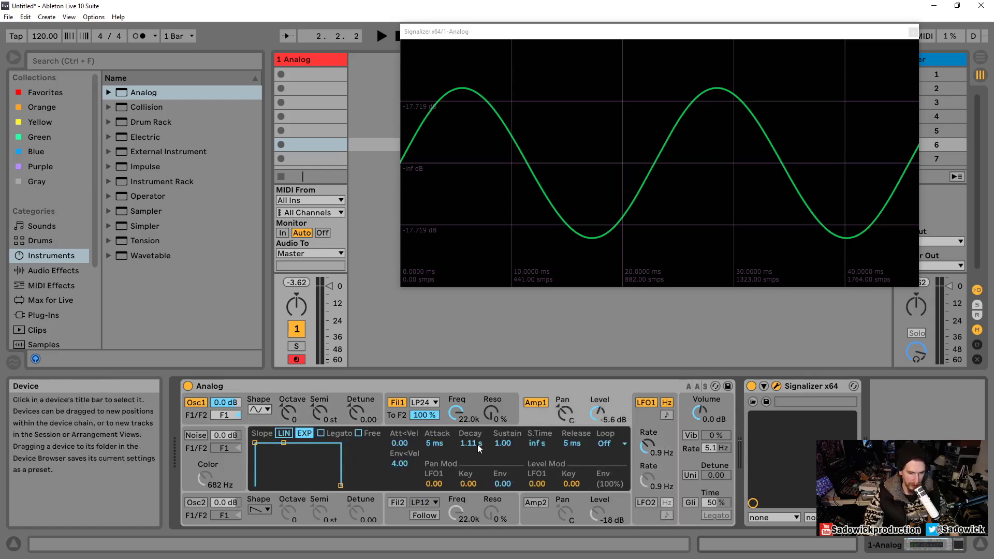
click(647, 422)
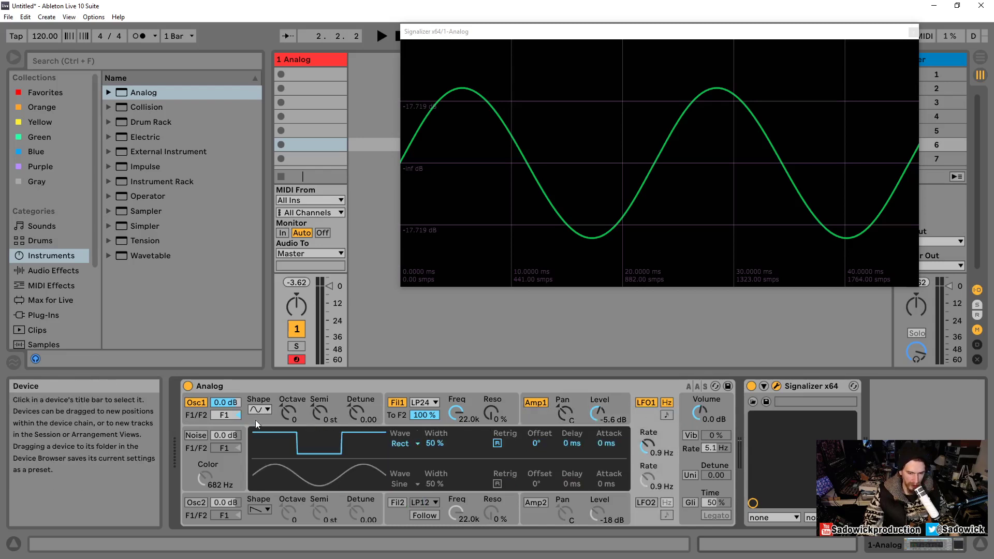
click(400, 447)
click(395, 453)
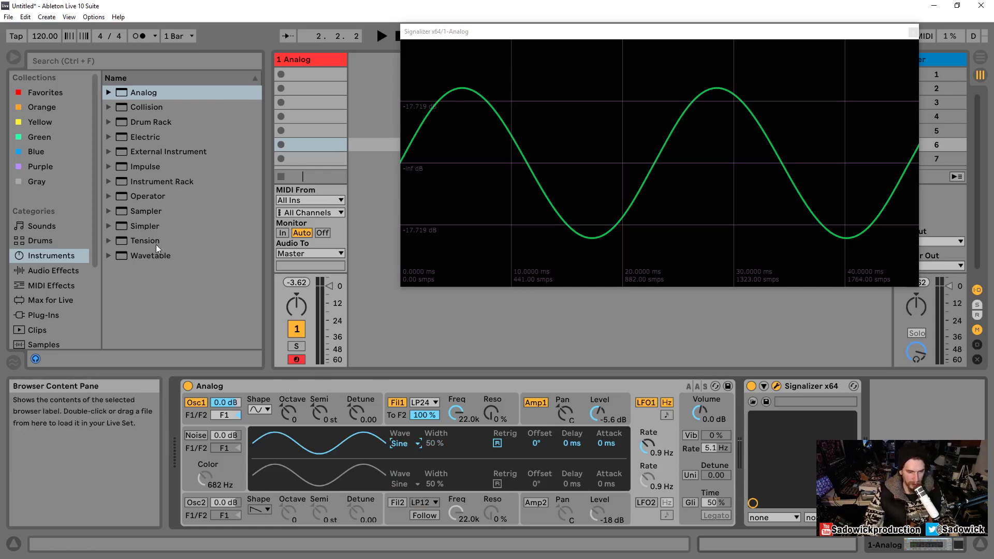
Insert the Auto Filter audio effect between Analog and Signalizer in the device chain.
click(51, 271)
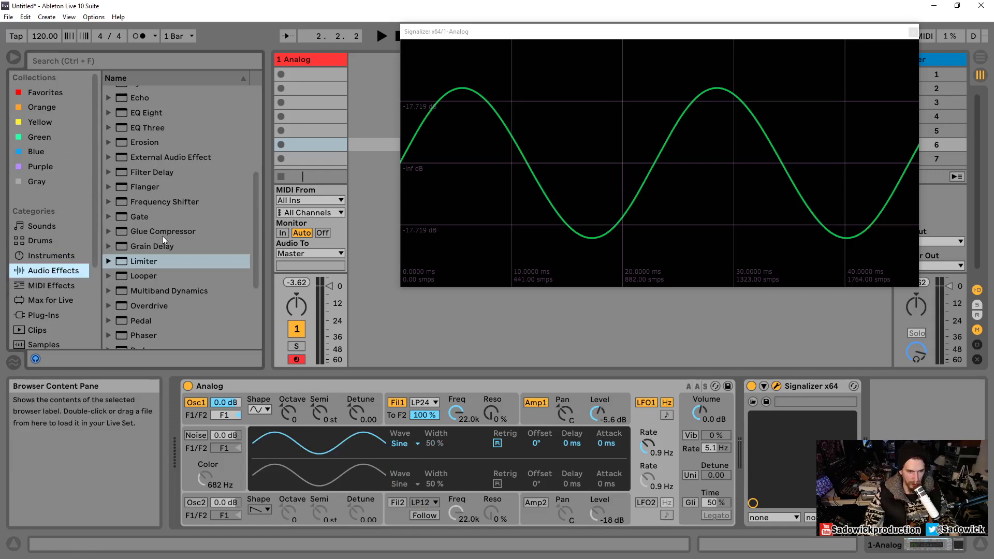
scroll(138, 213, up, 5)
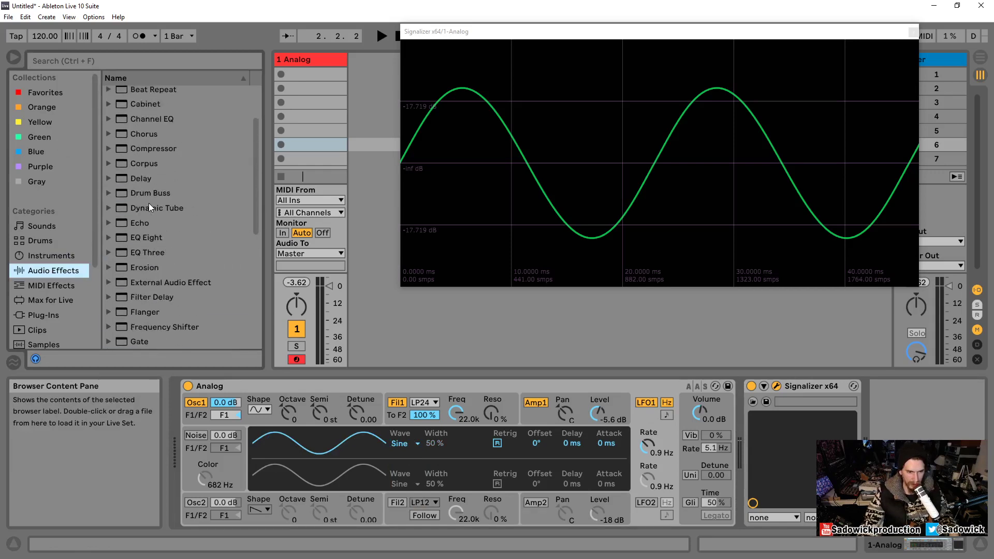
drag(153, 132, 747, 440)
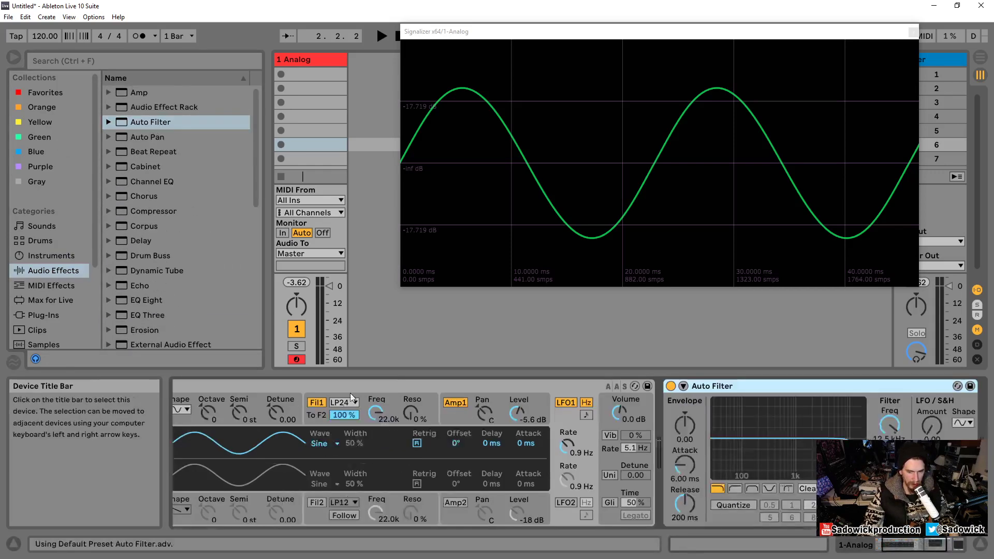
Set Auto Filter's cutoff to 1.16 kHz and resonance to 35 %, with an LFO amount of 9.76 and rate of 0.10 Hz.
drag(392, 426, 391, 419)
drag(312, 466, 258, 455)
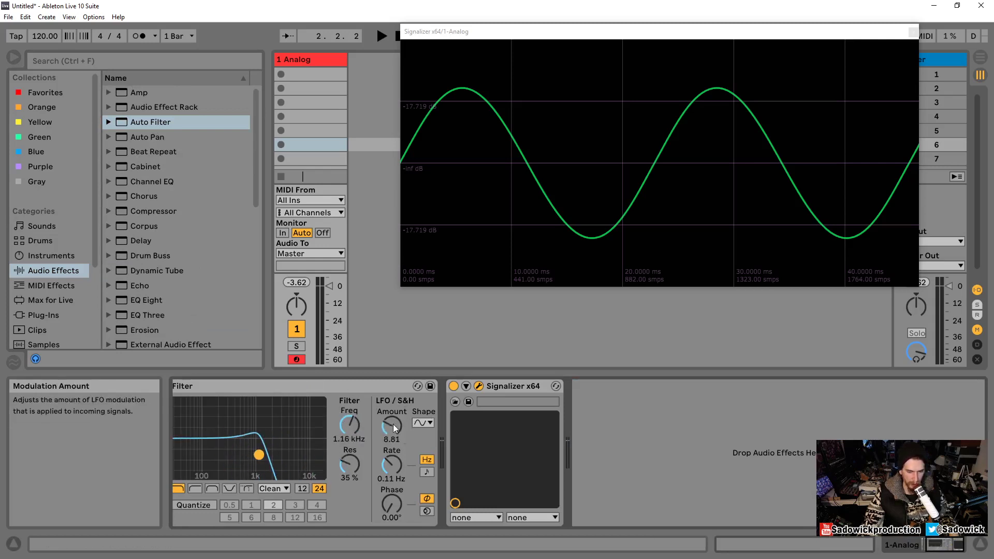
drag(392, 426, 392, 427)
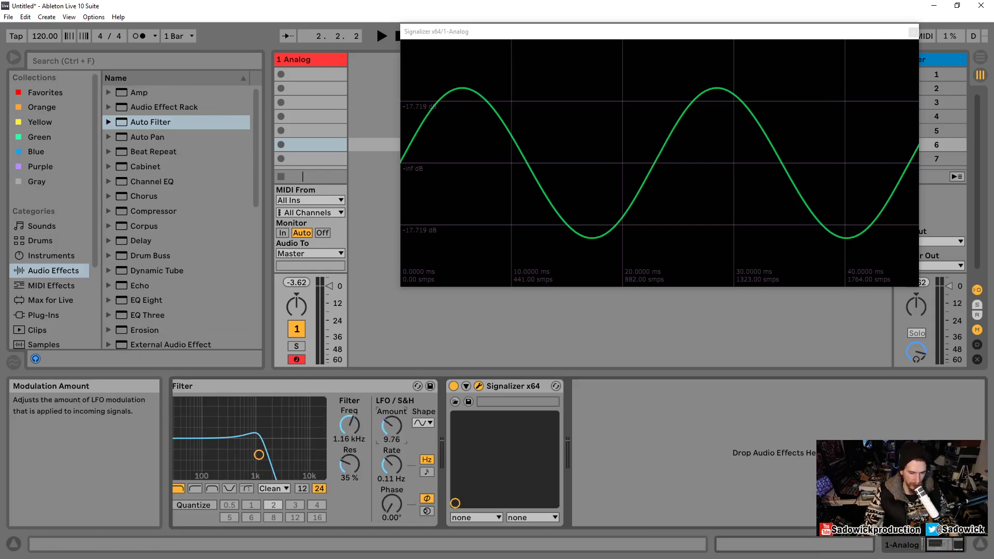
drag(392, 464, 392, 465)
Remove Auto Filter from the device chain and unfold the Analog device.
click(336, 386)
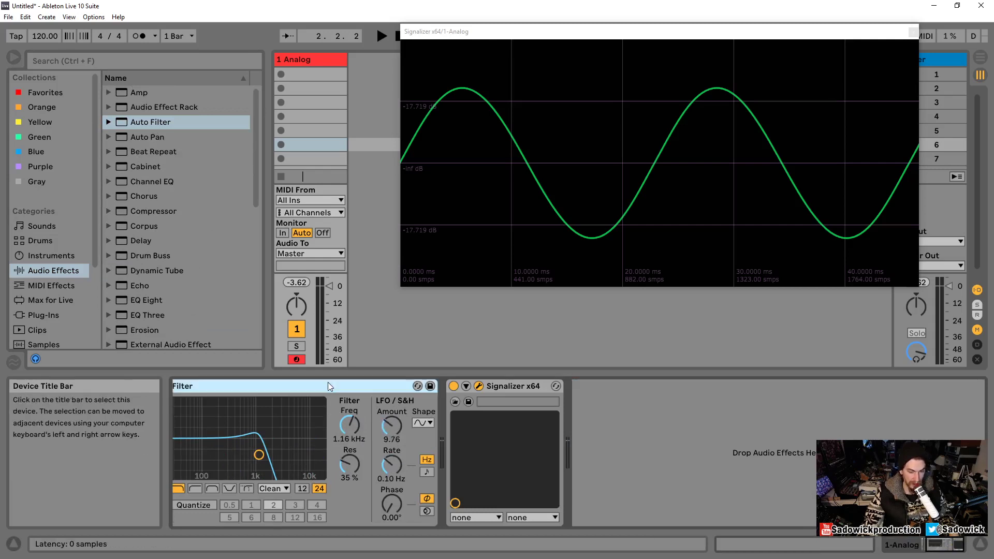
key(Delete)
click(939, 548)
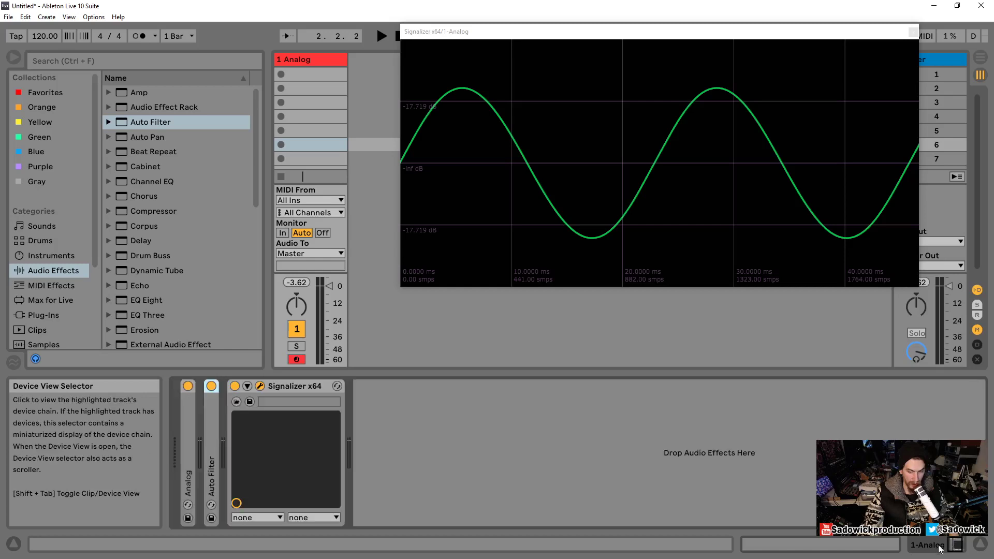
right_click(212, 422)
click(233, 487)
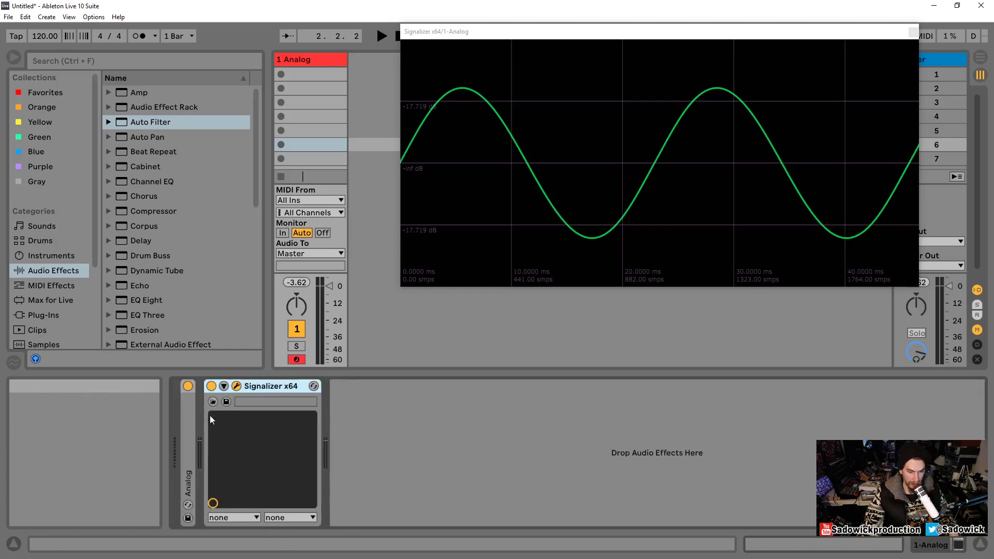
double_click(189, 414)
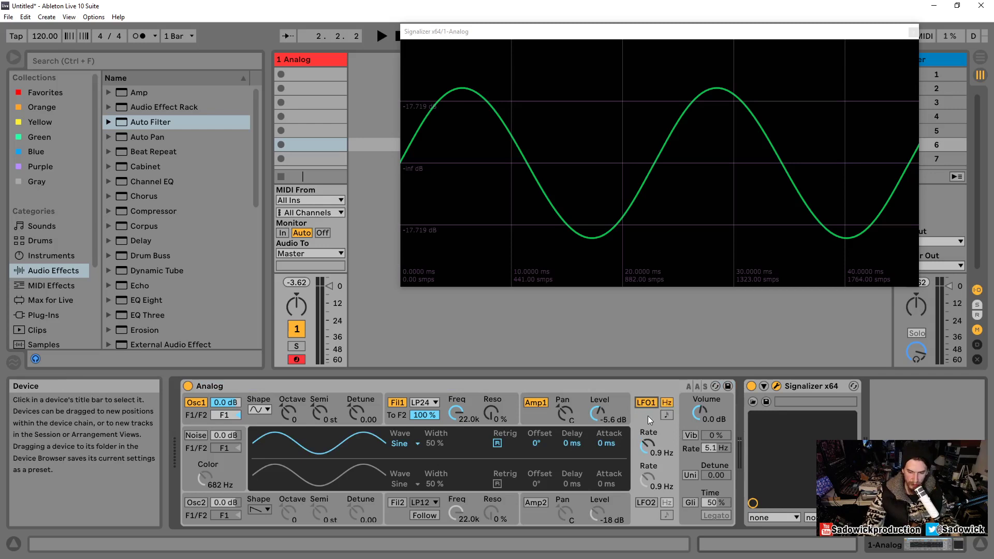
Play test notes on the Analog synth in different keyboard octaves.
key(f)
key(x)
key(f)
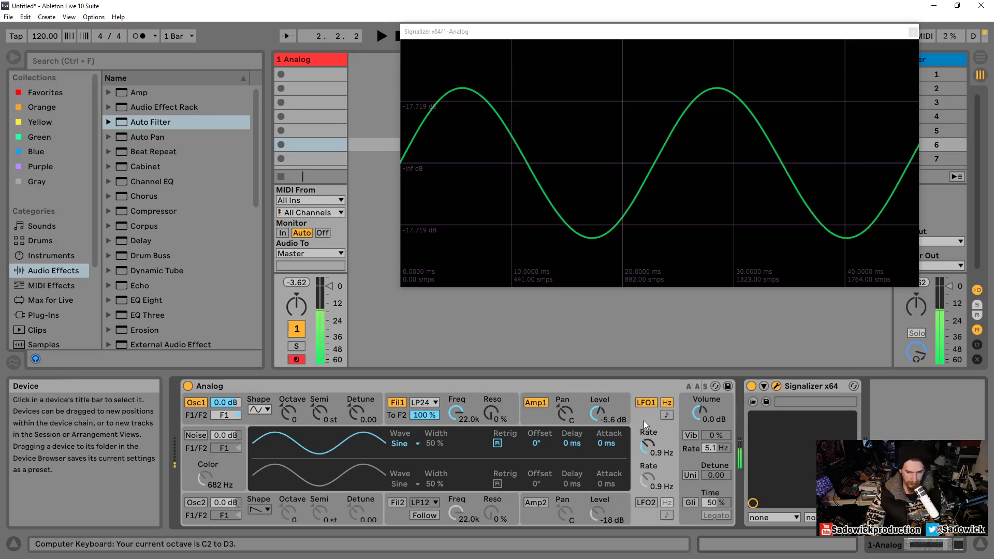
key(x)
Switch LFO 1 off and on, and set its rate to 1.0 Hz.
click(641, 403)
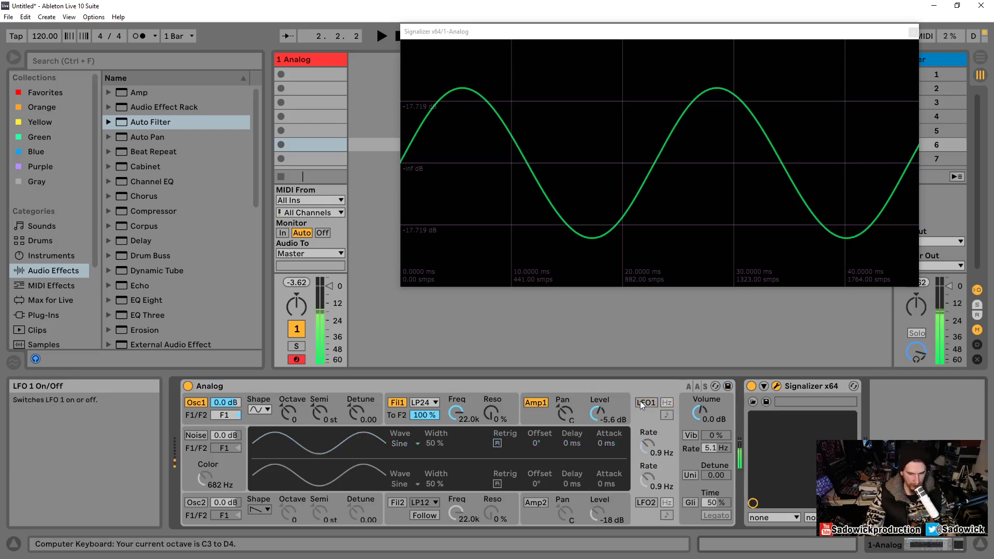
click(642, 403)
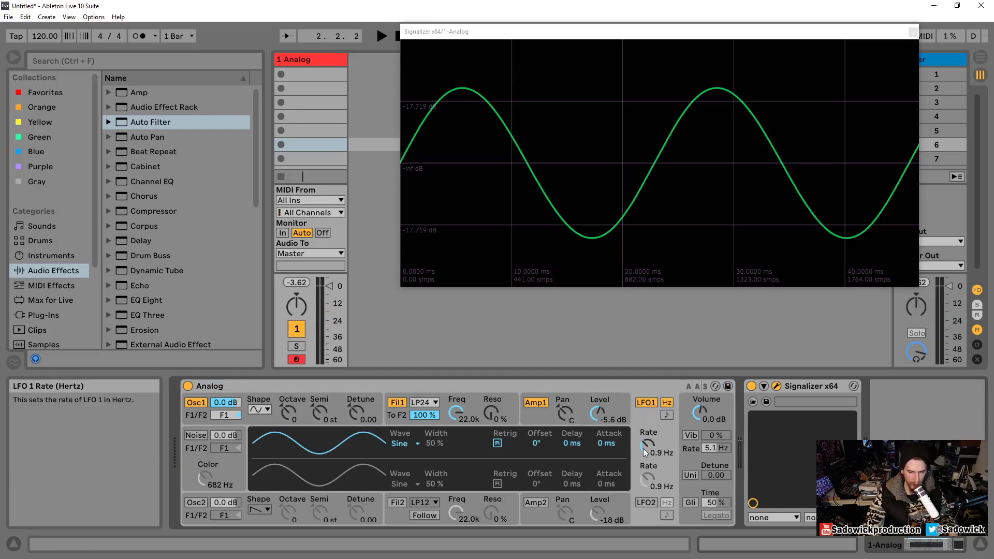
drag(647, 445, 647, 443)
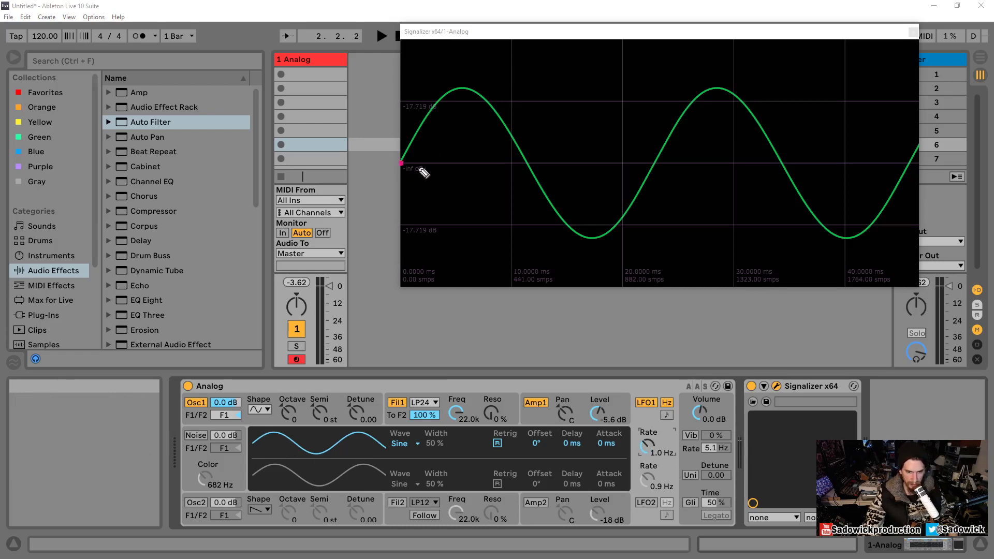
Annotate the start, zero crossings and end of one sine cycle on the oscilloscope display.
click(527, 164)
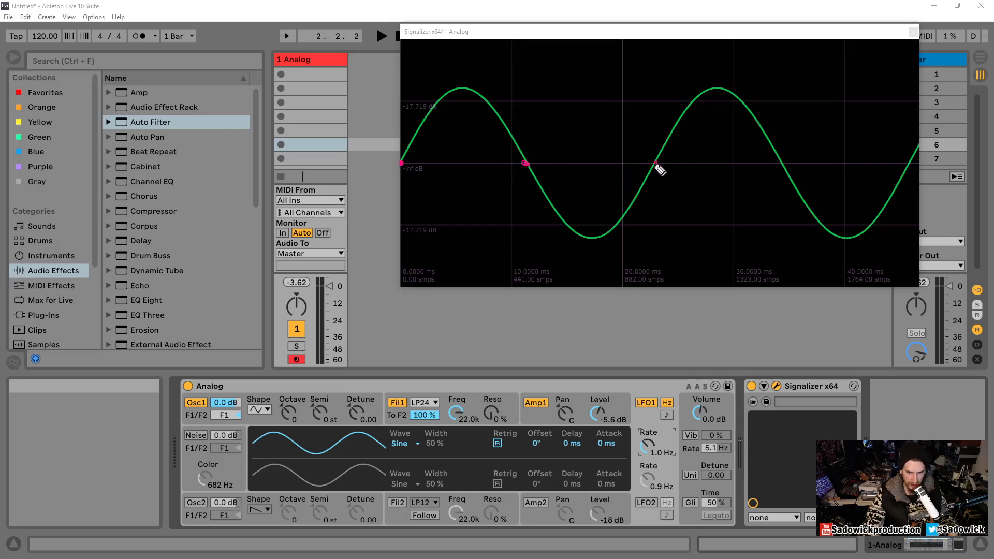
click(655, 164)
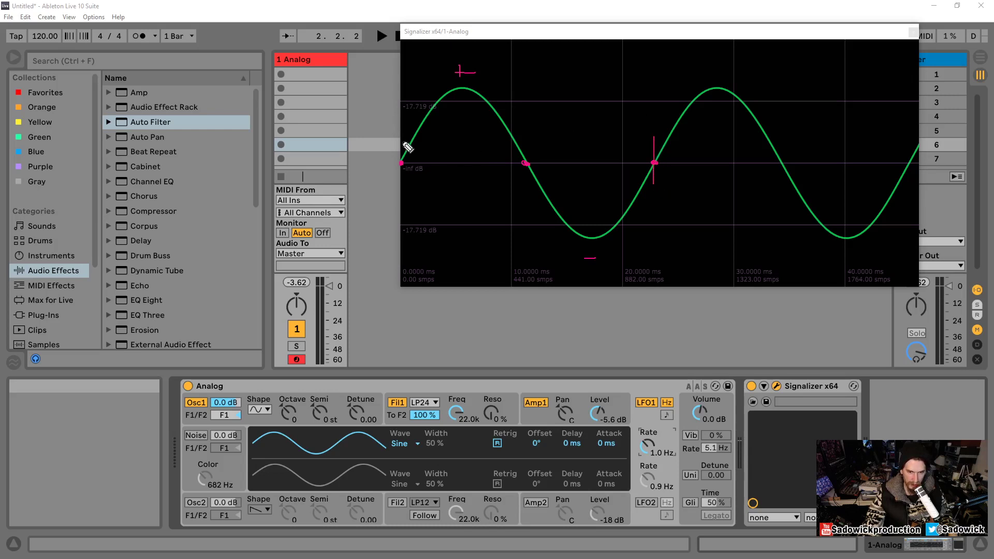
mouse_move(404, 143)
mouse_down()
mouse_move(403, 133)
mouse_move(405, 193)
mouse_up()
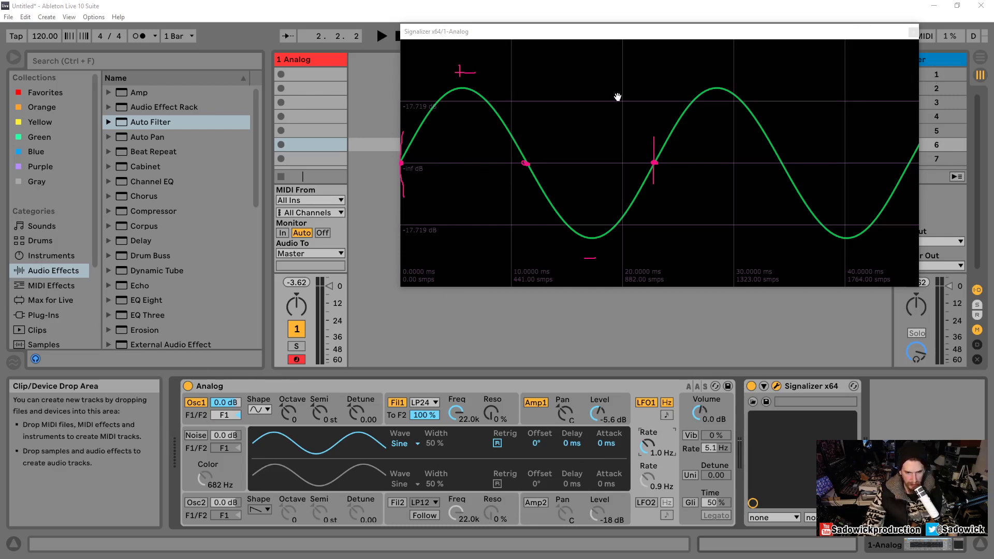
Play test notes in different octaves to compare how many wave cycles the Signalizer oscilloscope shows.
click(768, 33)
click(913, 46)
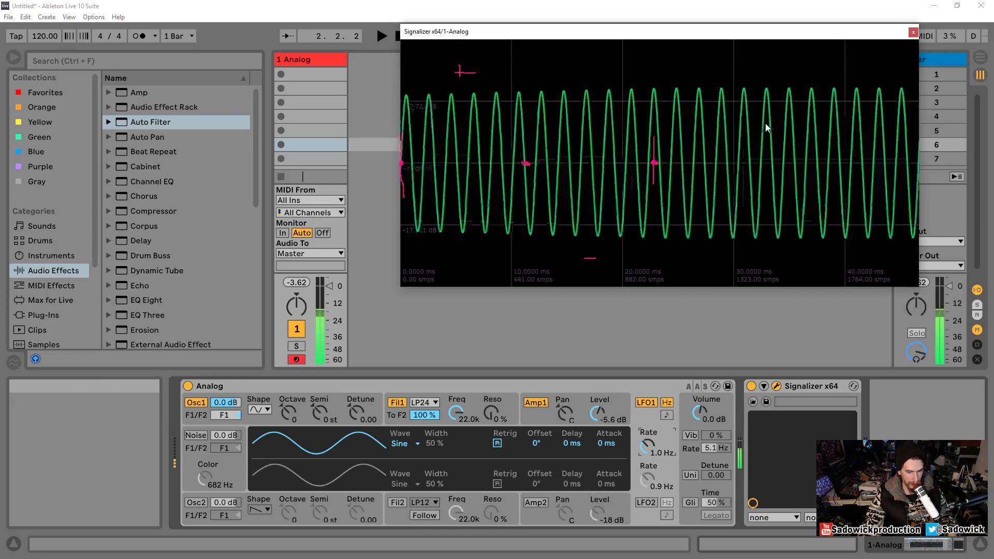
key(z)
key(z)
key(f)
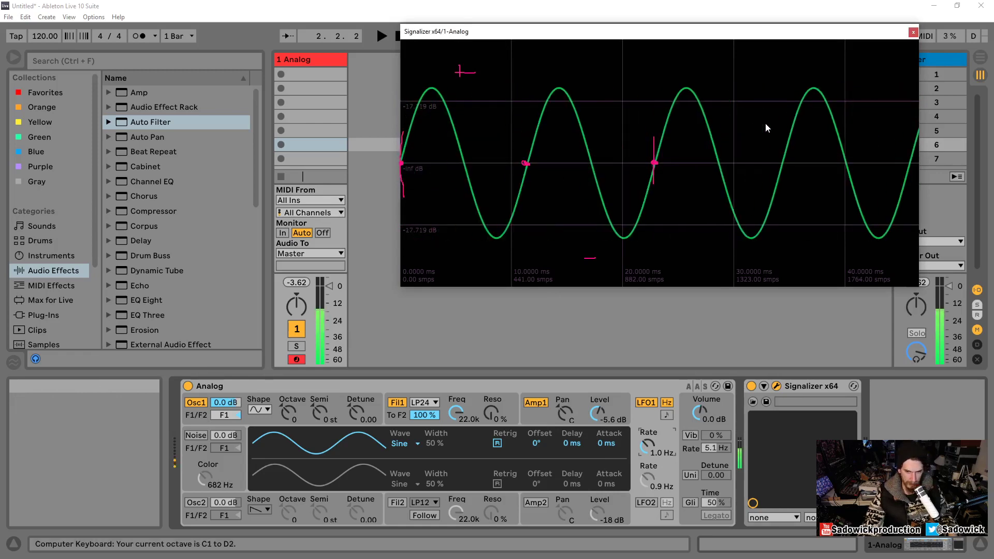
key(x)
key(f)
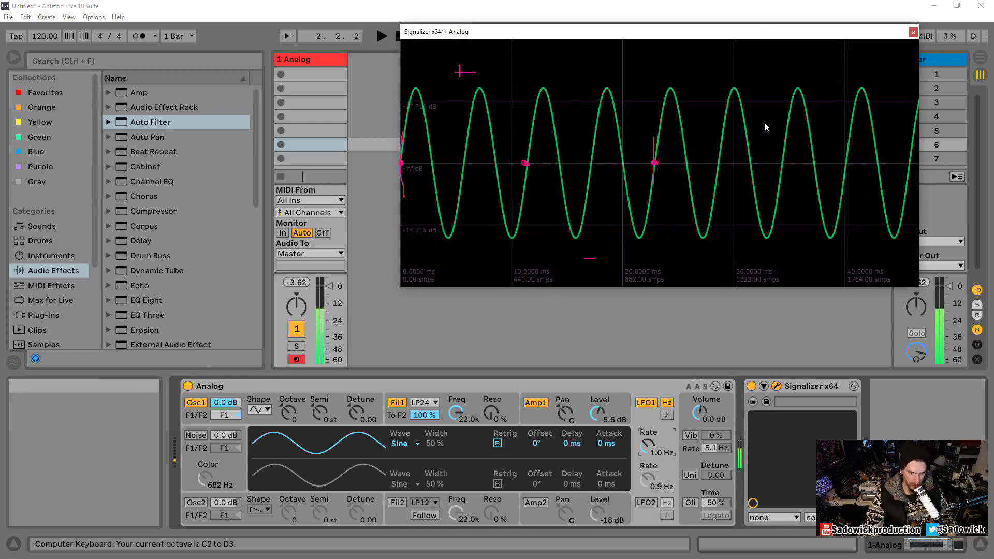
key(z)
key(f)
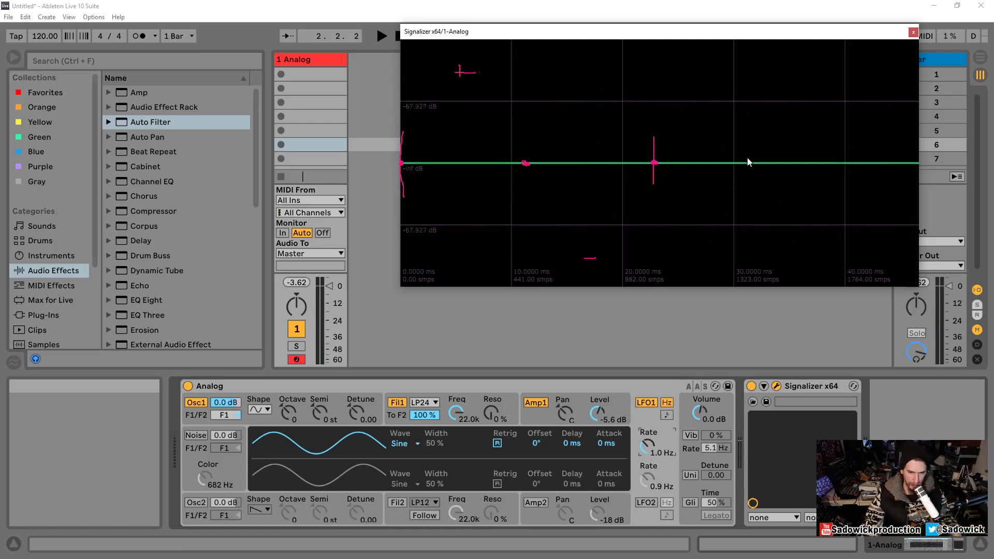
Show Oscillator 1's settings in Analog's display and play test notes an octave lower.
click(566, 440)
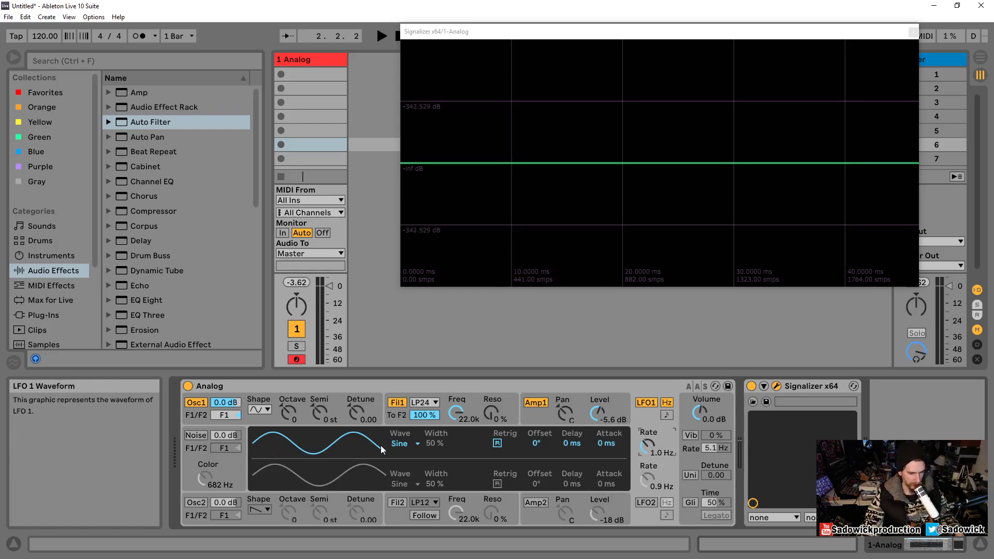
click(264, 396)
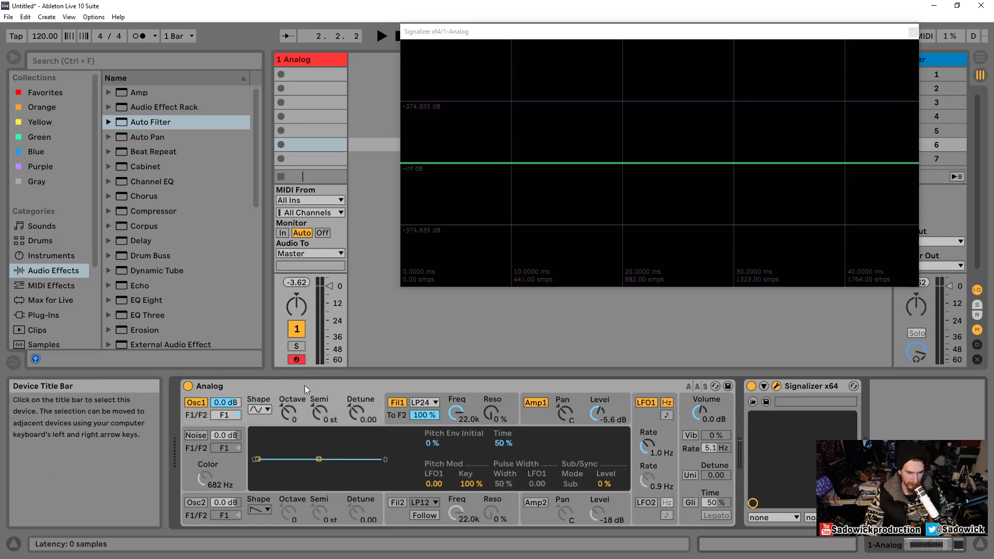
key(z)
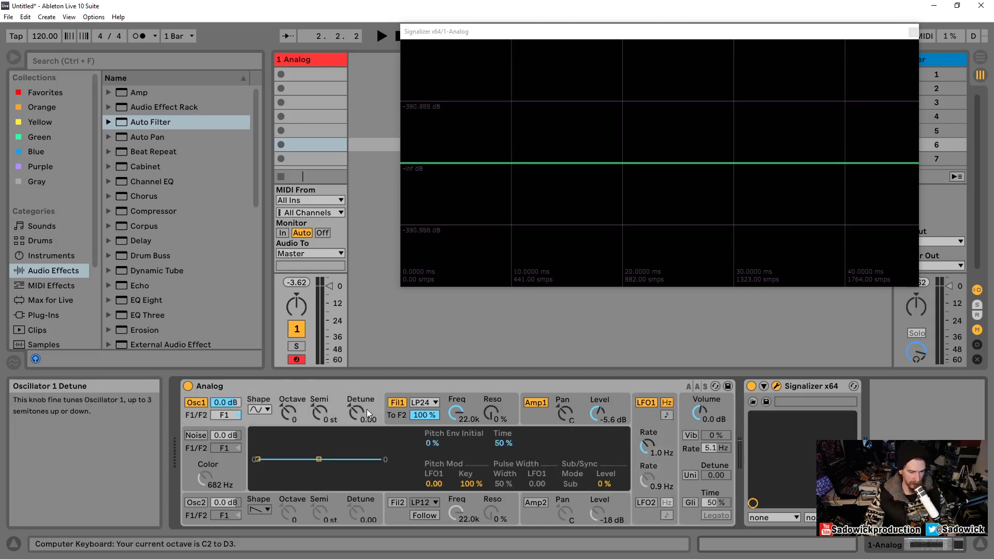
key(f)
key(f)
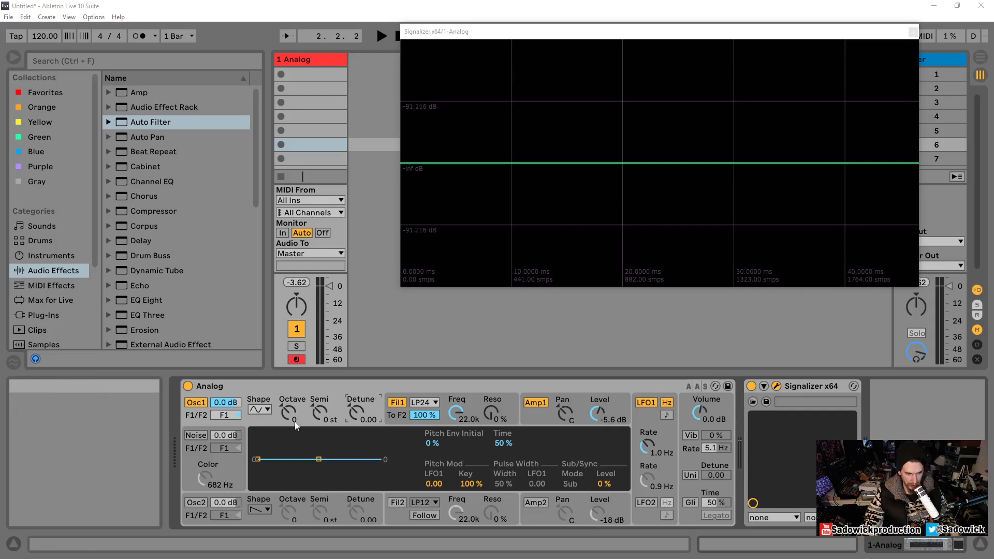
Outline Oscillator 1's controls and Pitch Mod settings, and switch LFO 1 off and on to compare its Pitch Mod amount.
drag(182, 398, 386, 424)
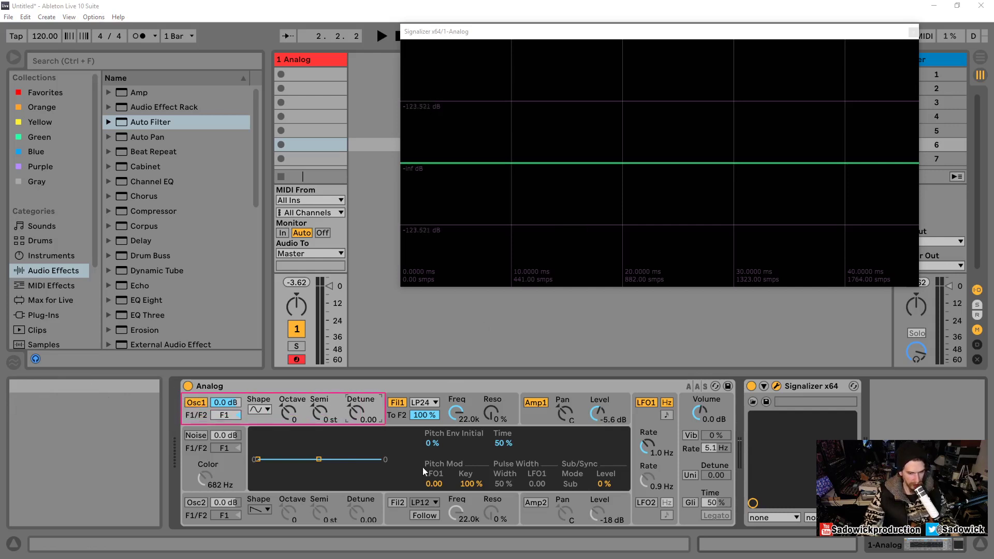
drag(424, 458, 490, 491)
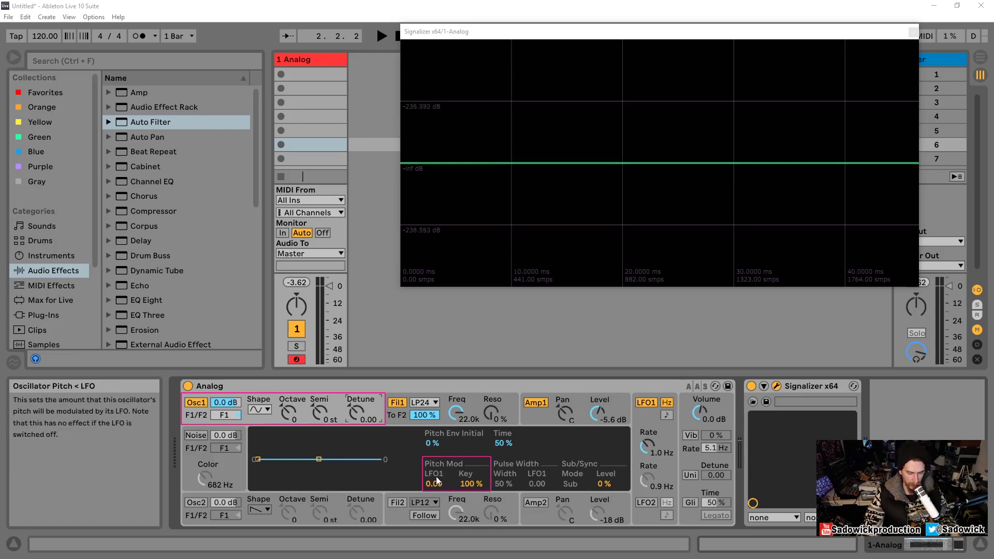
click(646, 403)
click(646, 402)
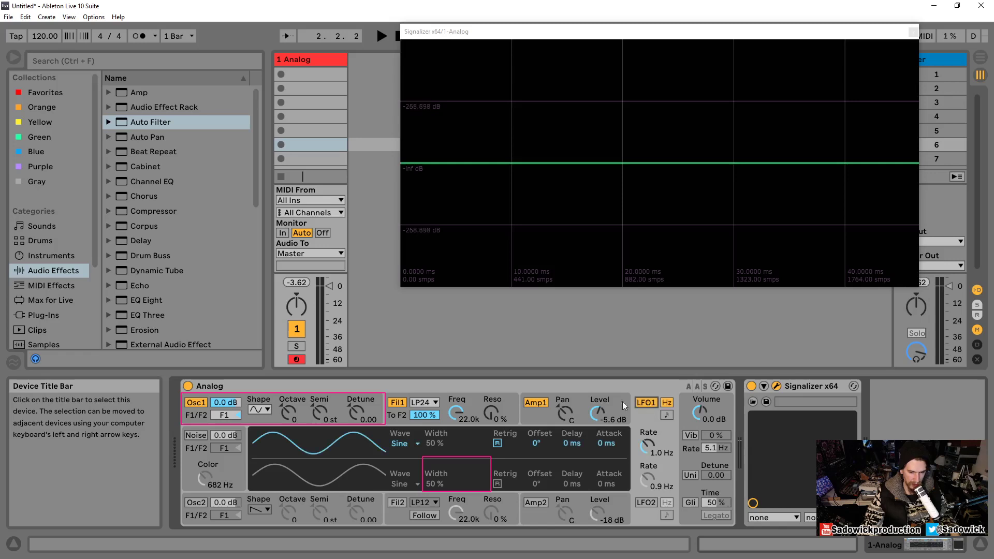
click(375, 401)
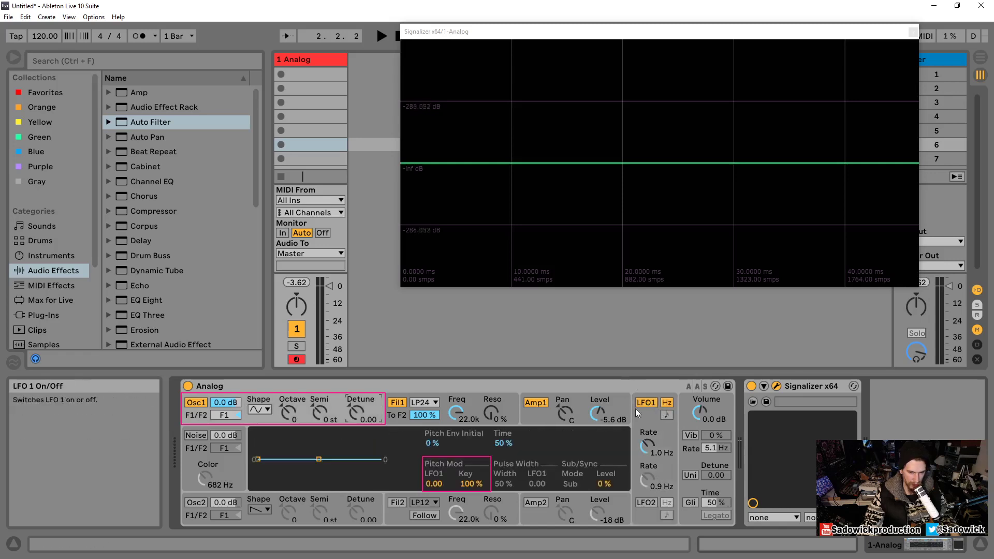
click(650, 403)
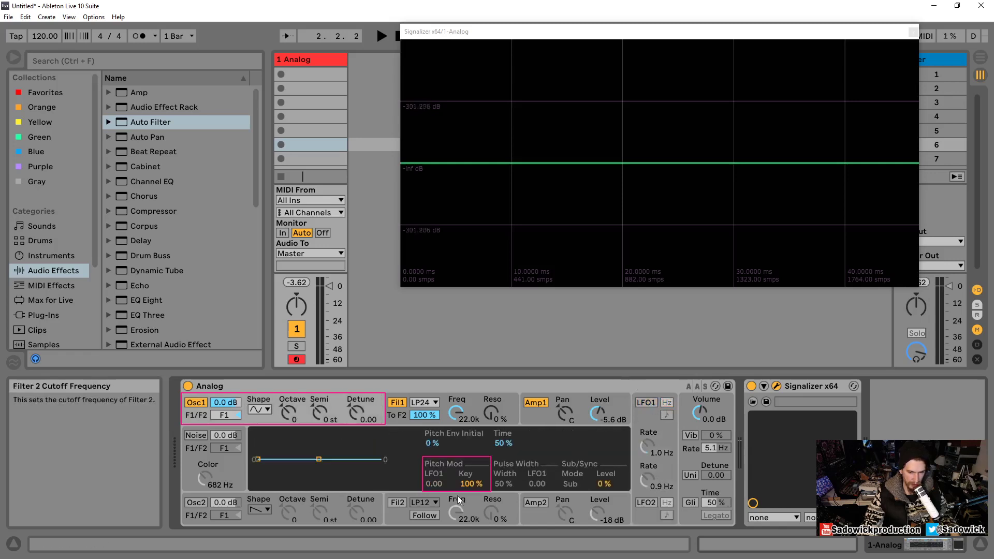
click(642, 402)
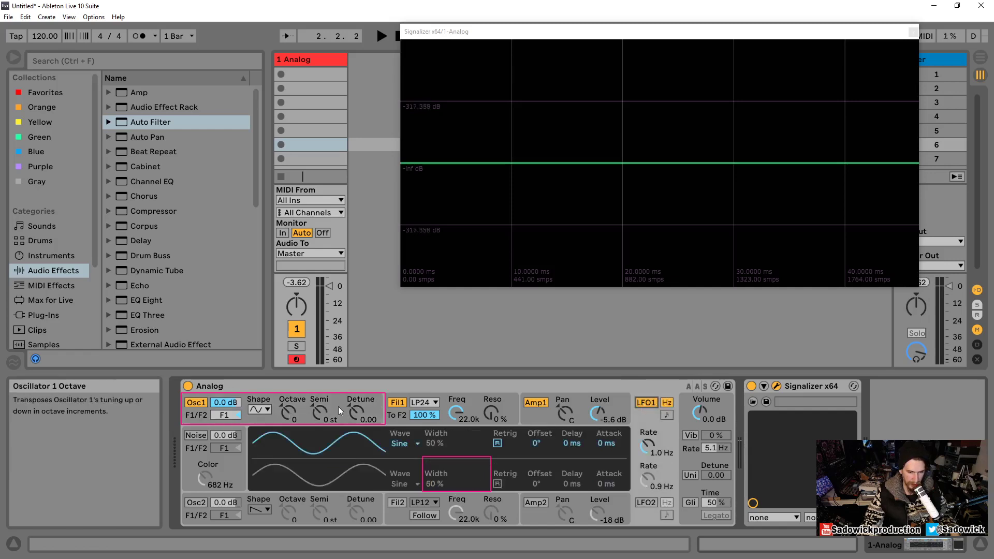
click(373, 401)
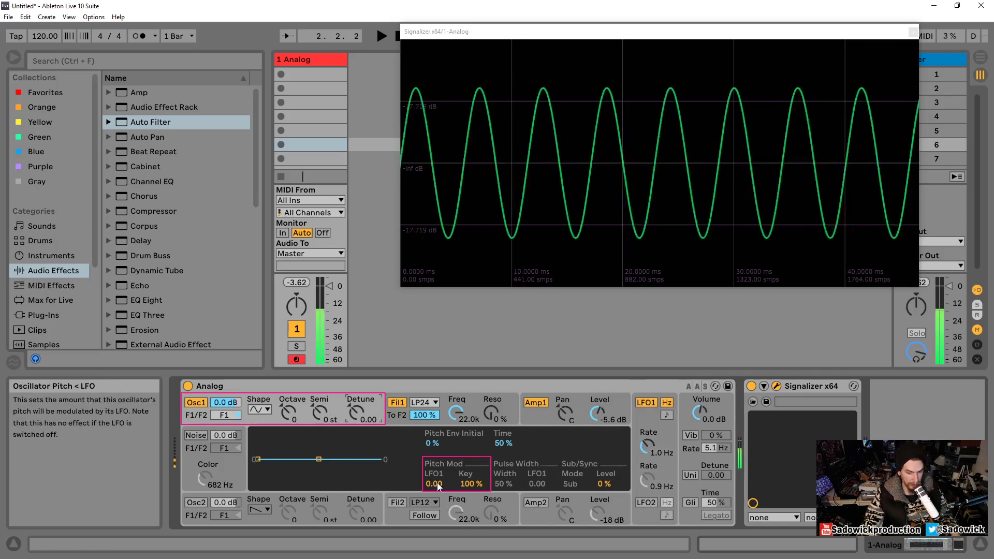
Set Oscillator 1's LFO 1 pitch modulation amount to 0.39.
drag(437, 485, 437, 478)
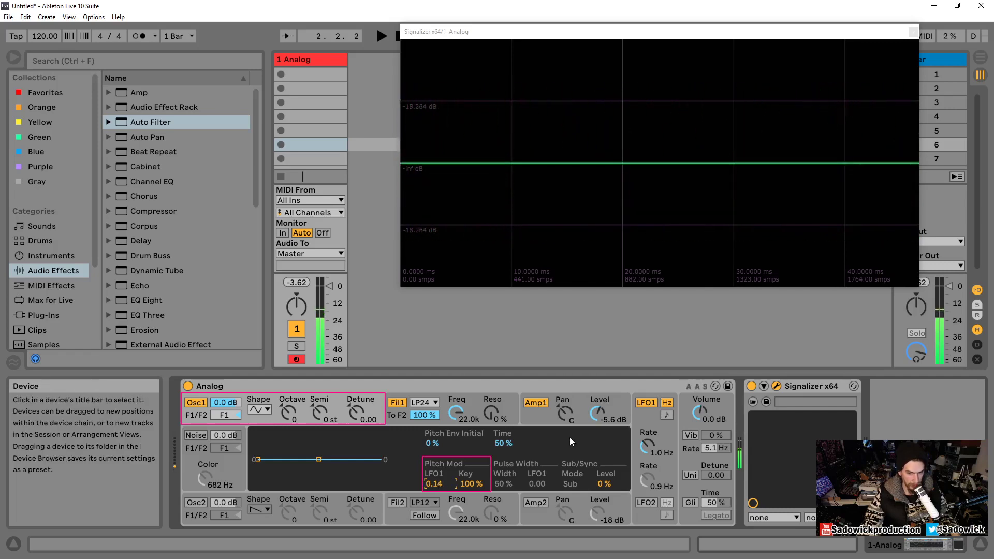
drag(434, 484, 435, 471)
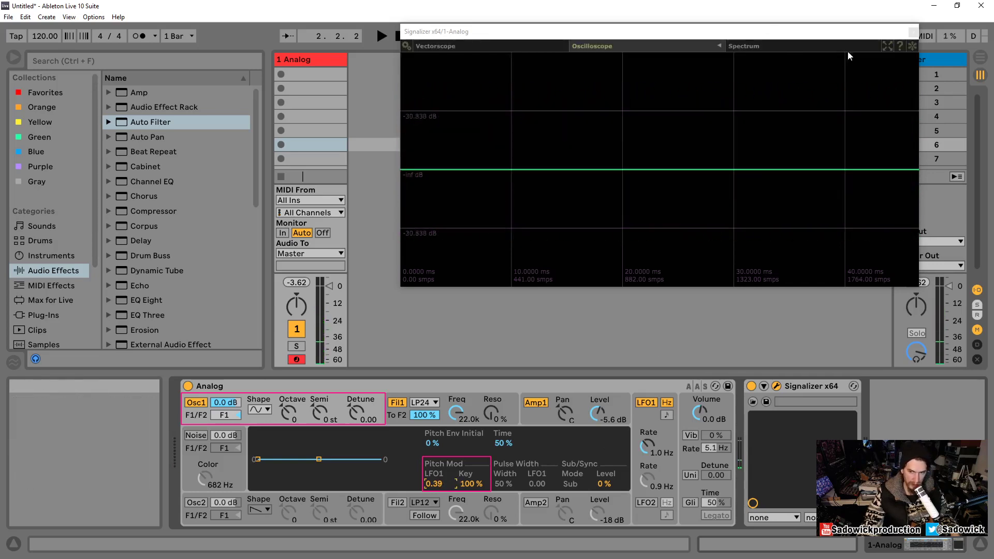
Show the Signalizer oscilloscope's settings and increase its window size to 332.71 ms.
click(709, 47)
click(718, 46)
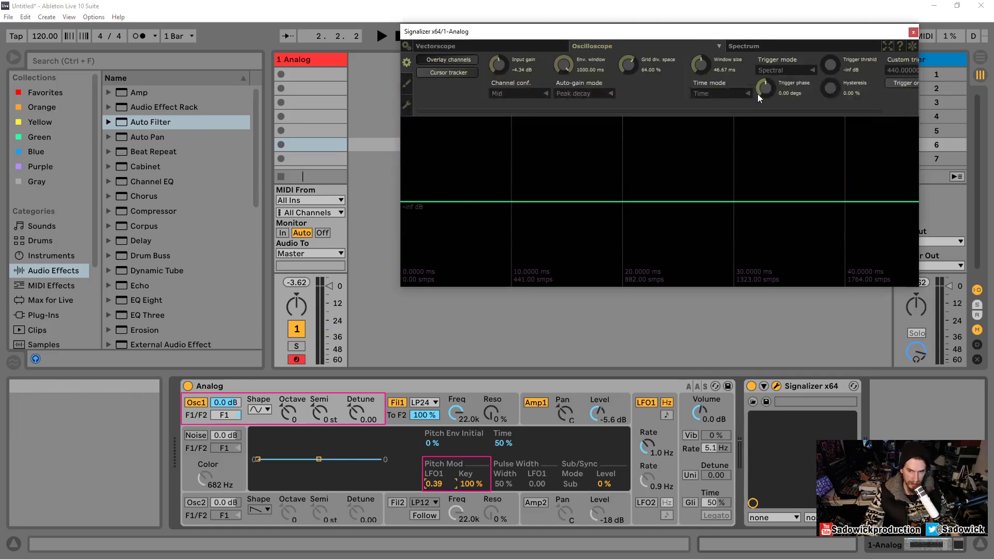
drag(704, 64, 717, 28)
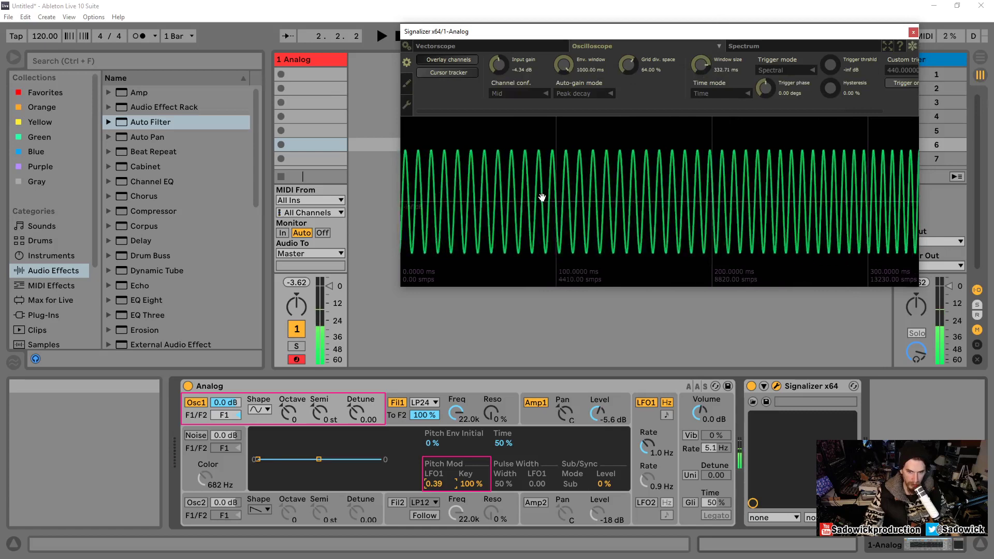
Reduce the Signalizer oscilloscope's window size to 66.54 ms.
scroll(863, 204, up, 2)
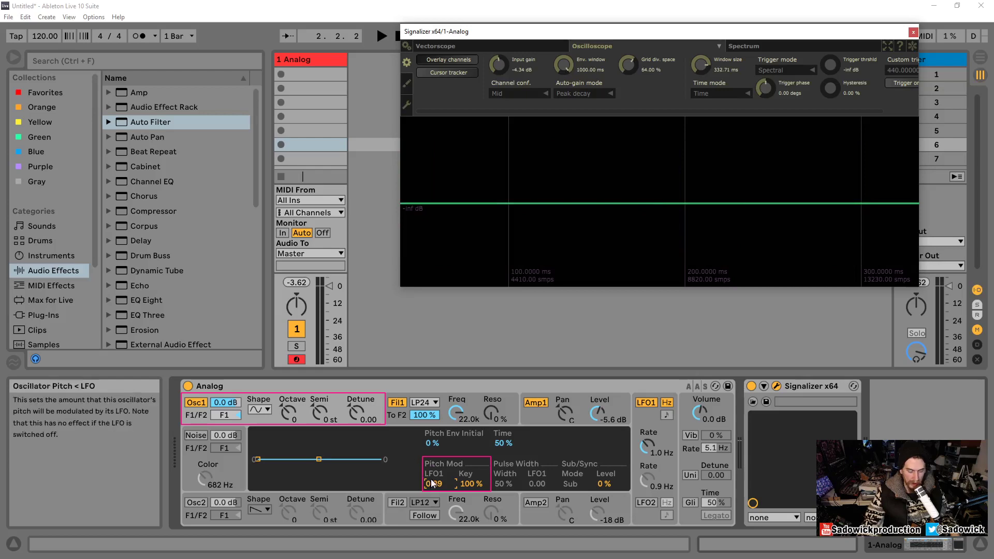
drag(700, 61, 697, 102)
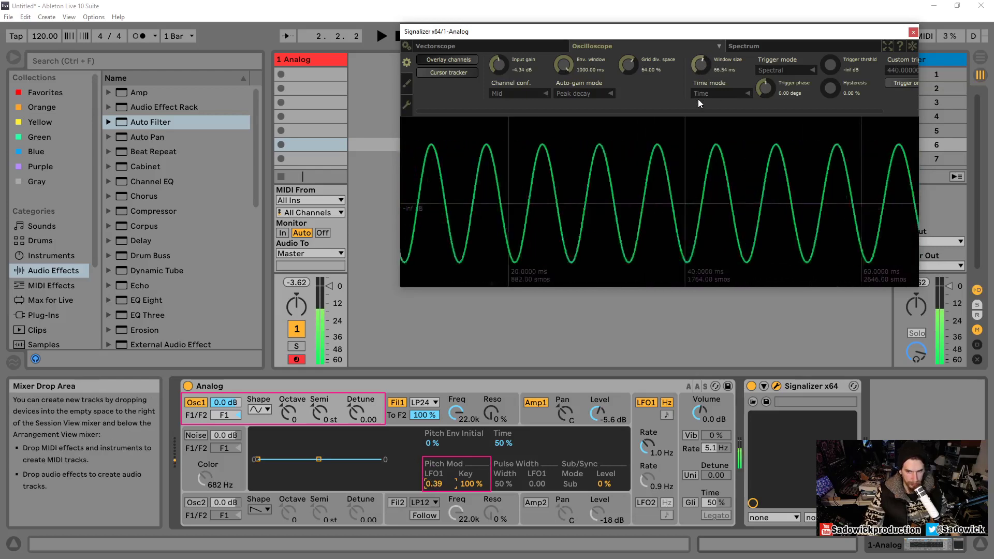
Compare Oscillator 1's LFO 1 pitch modulation amounts of 1.00, 0.47 and 0.00, ending at 0.44.
click(440, 483)
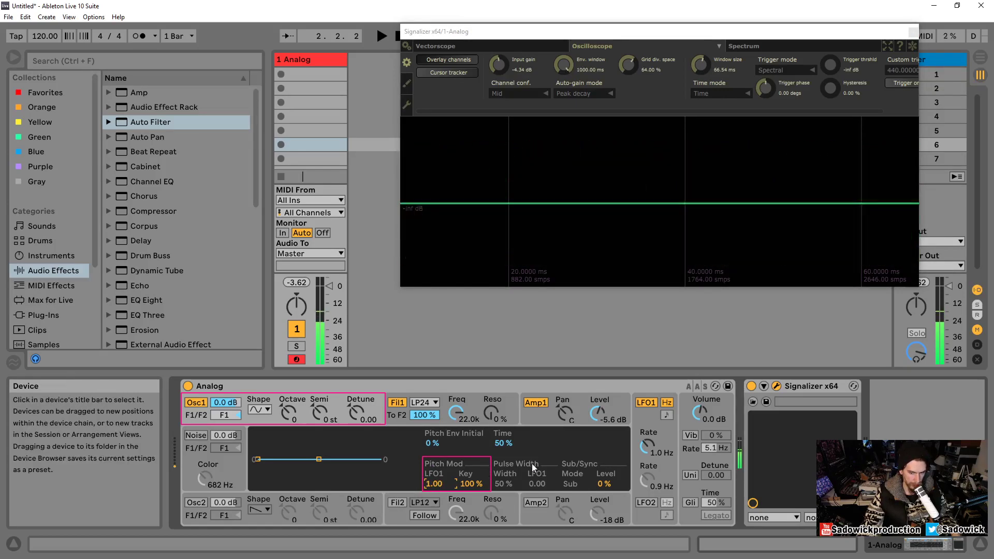
drag(437, 483, 437, 511)
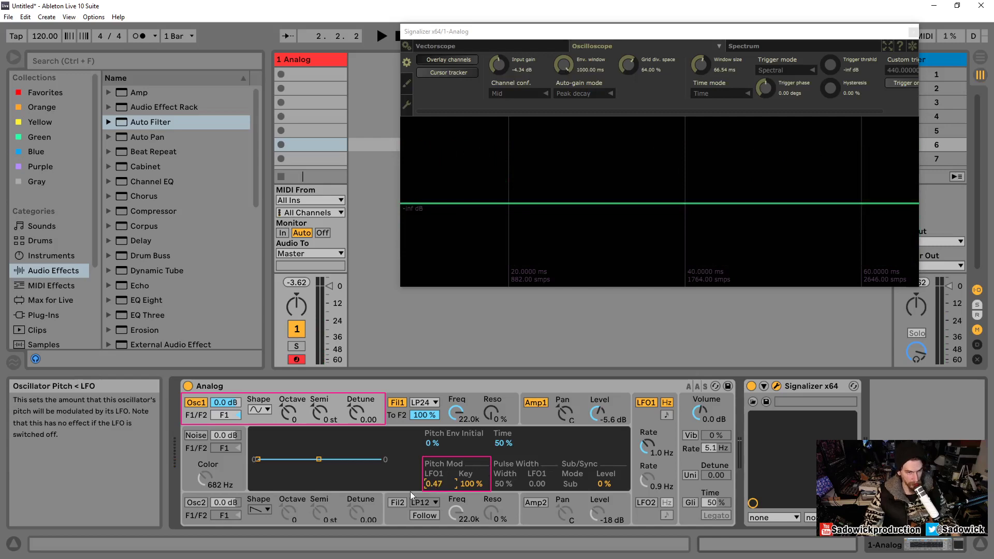
double_click(436, 483)
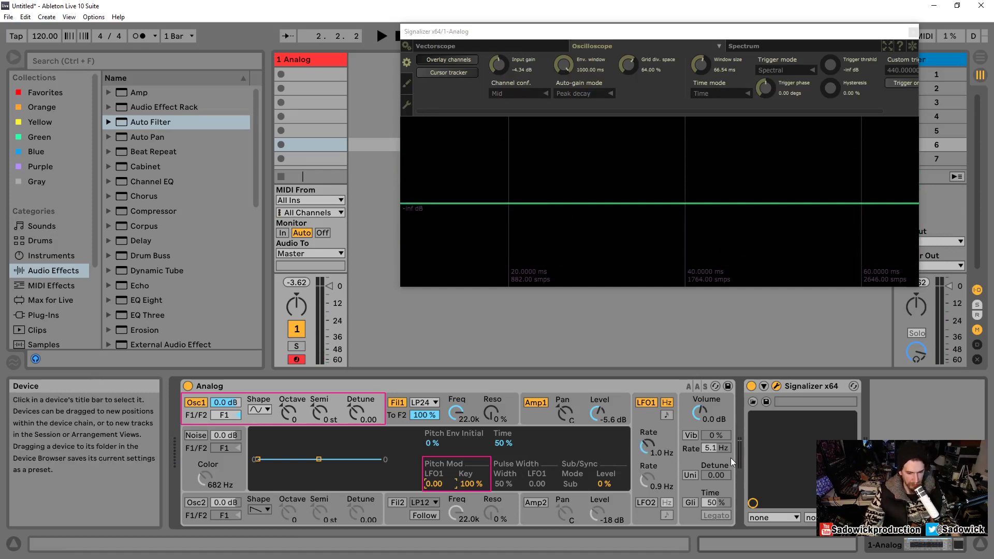
drag(433, 483, 434, 480)
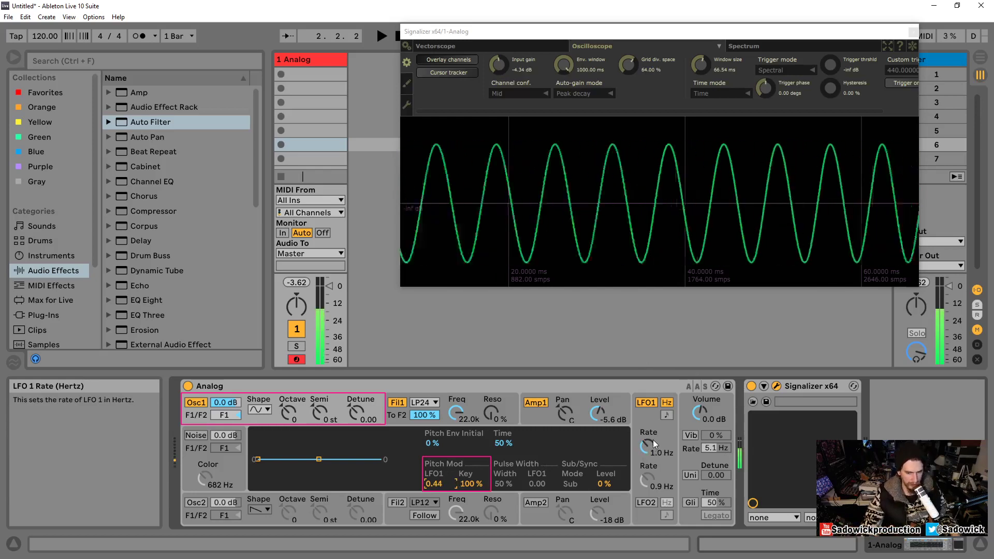
Set LFO 1's rate to 17 Hz and raise its pitch modulation of Oscillator 1 to 1.00.
drag(654, 443, 655, 416)
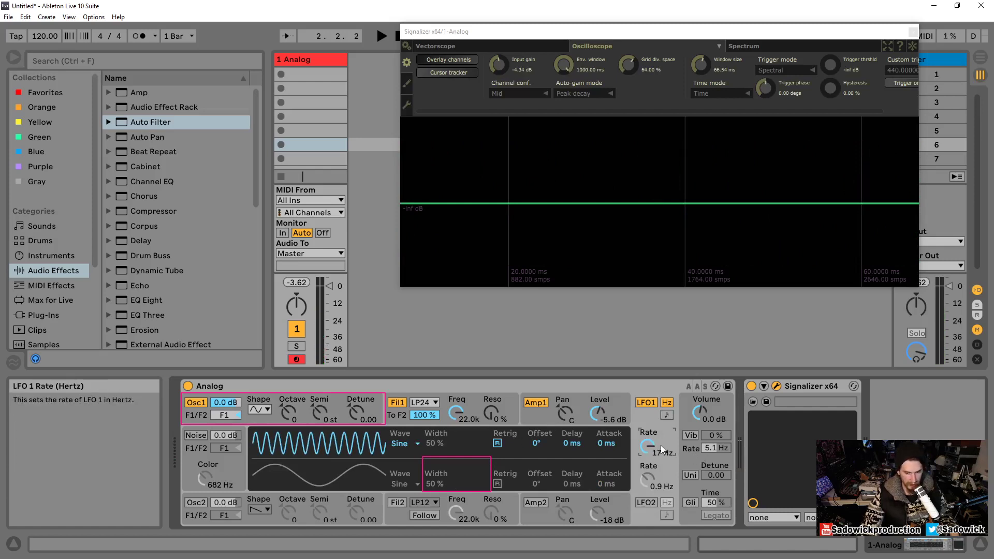
click(370, 397)
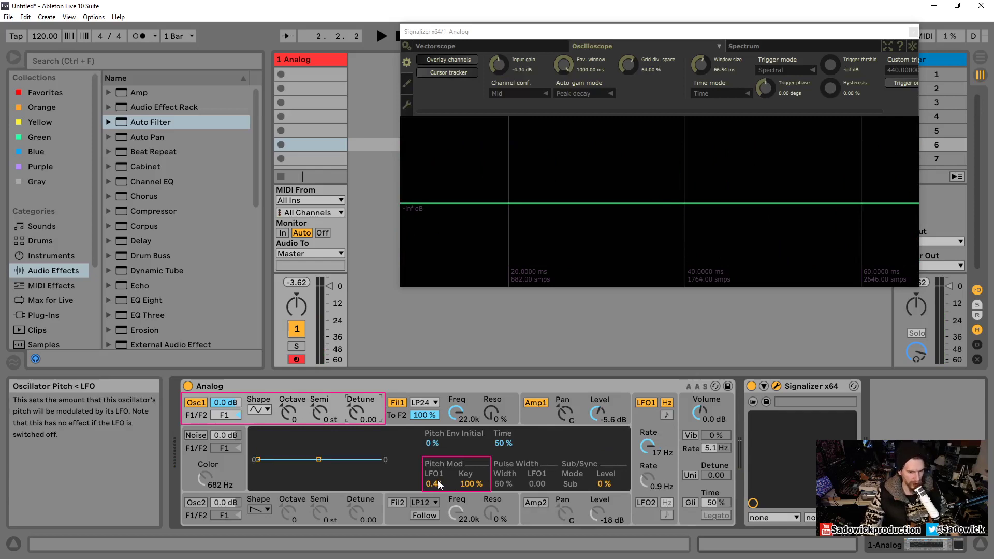
drag(439, 484, 439, 455)
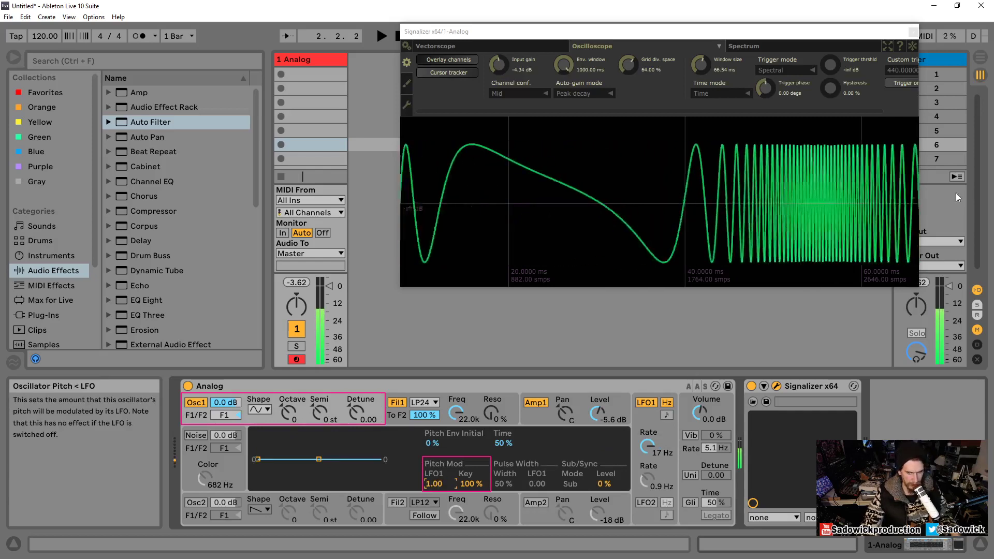
Freeze the oscilloscope display to examine the pitch-modulated waveform and unfreeze it again.
click(912, 46)
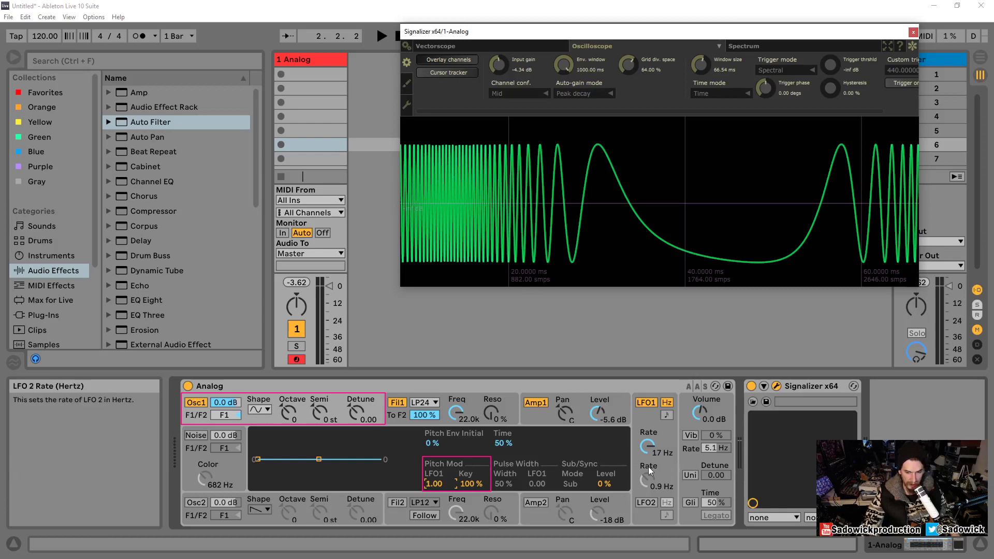
click(912, 46)
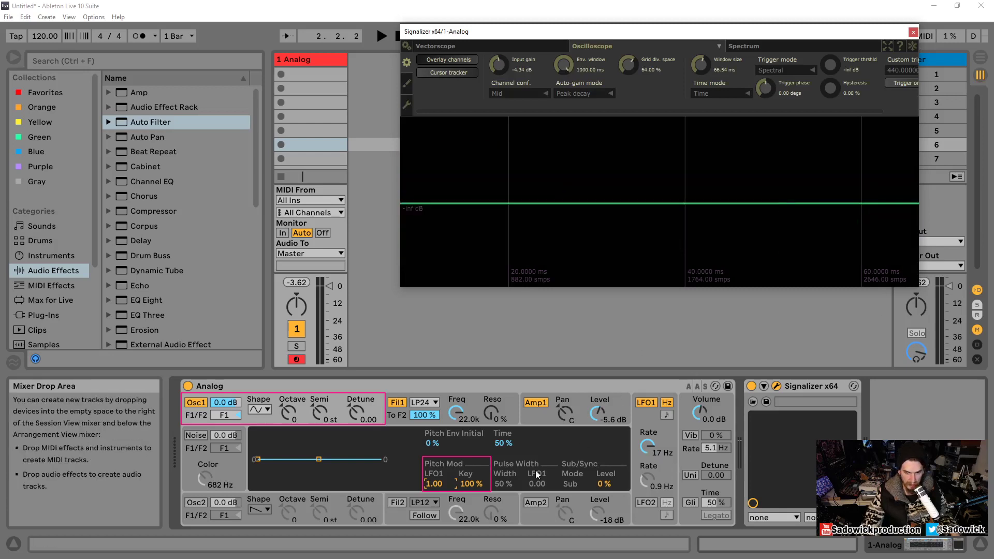
Reset Oscillator 1's LFO 1 pitch modulation to 0.00 and change its waveform to rectangle.
click(438, 482)
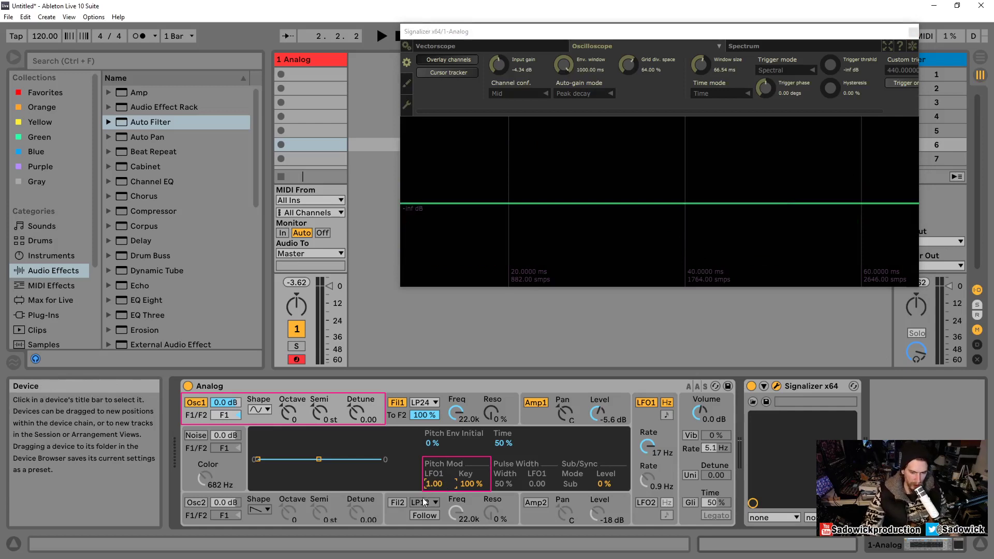
drag(434, 483, 433, 549)
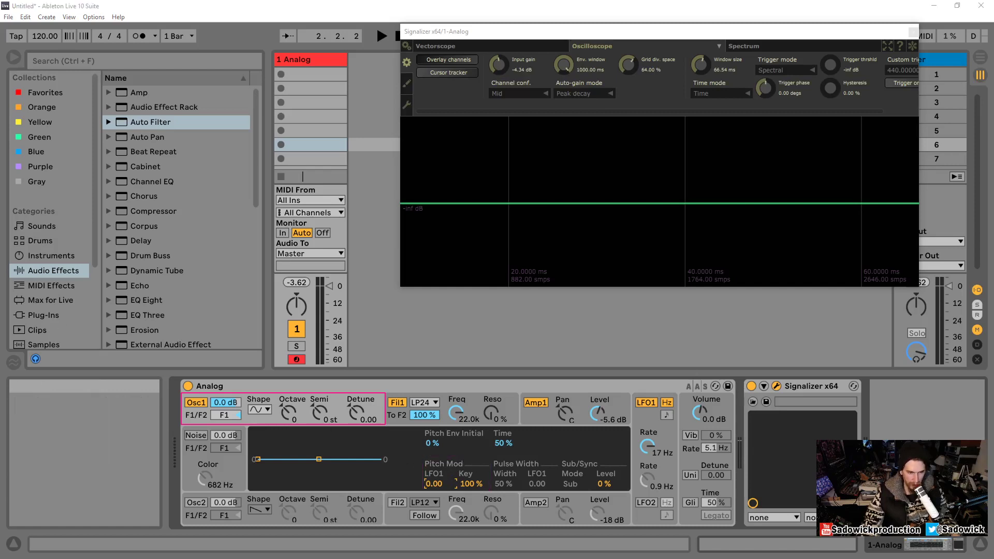
click(257, 411)
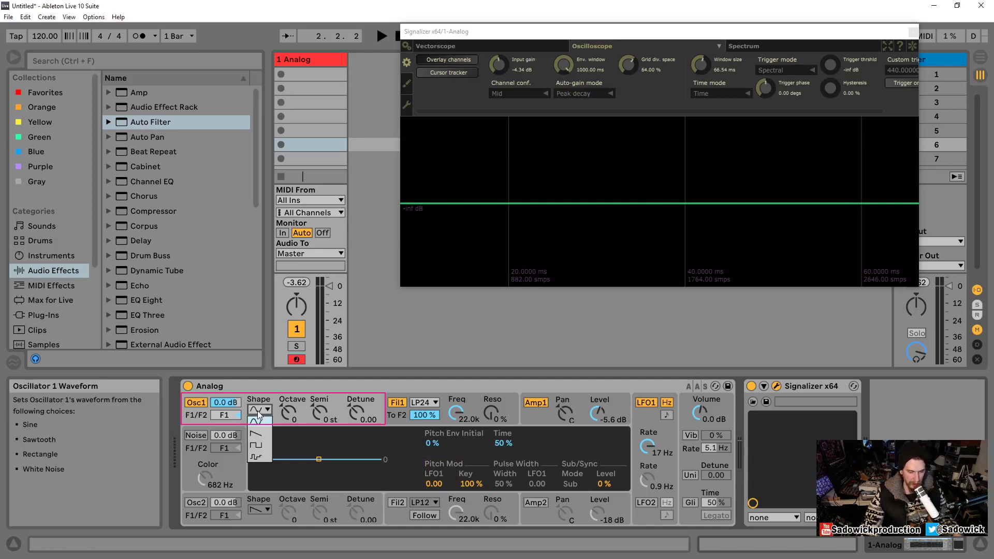
click(259, 444)
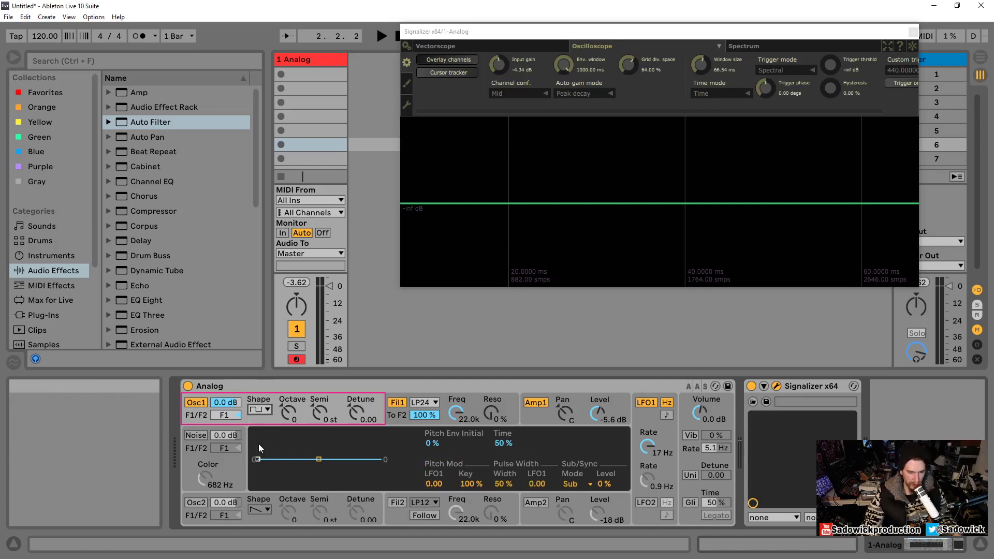
Outline Oscillator 1's Pulse Width settings and the LFO 1 controls to point them out.
click(700, 34)
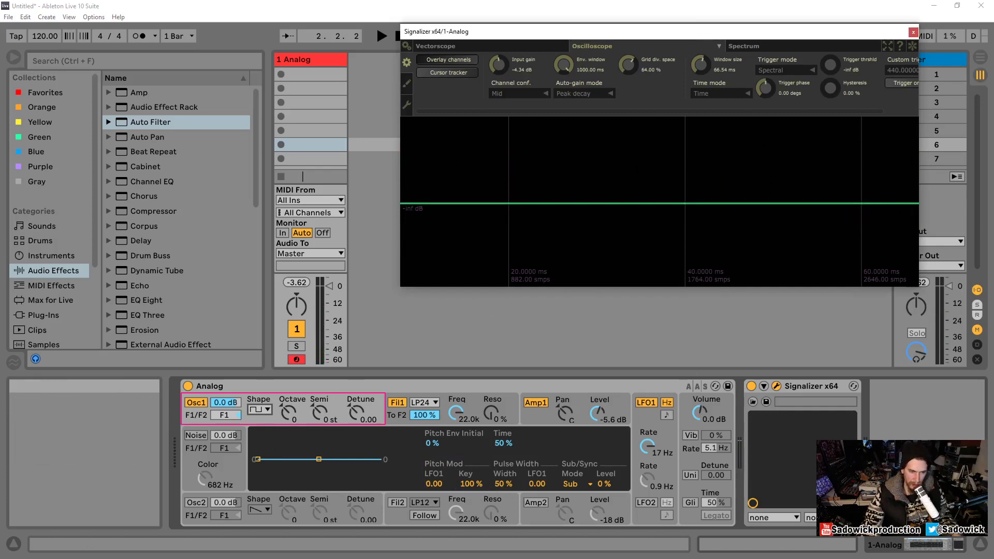
click(229, 356)
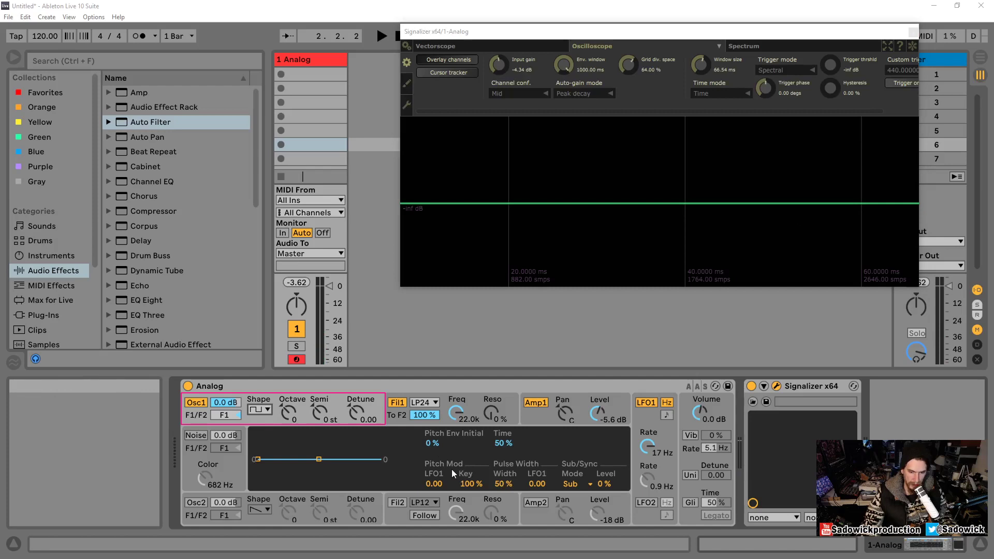
drag(491, 457, 560, 491)
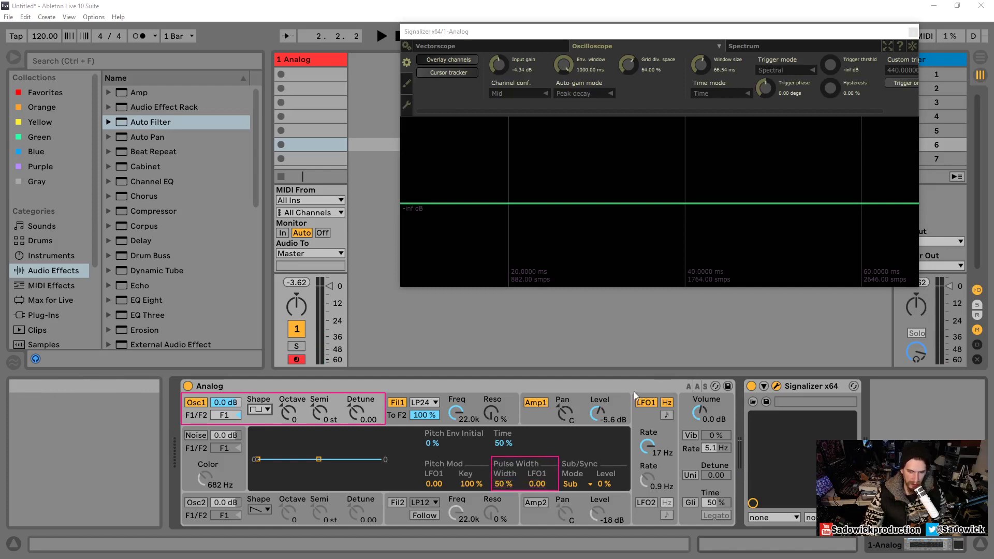
mouse_move(632, 389)
mouse_down()
mouse_move(653, 494)
mouse_move(679, 463)
mouse_up()
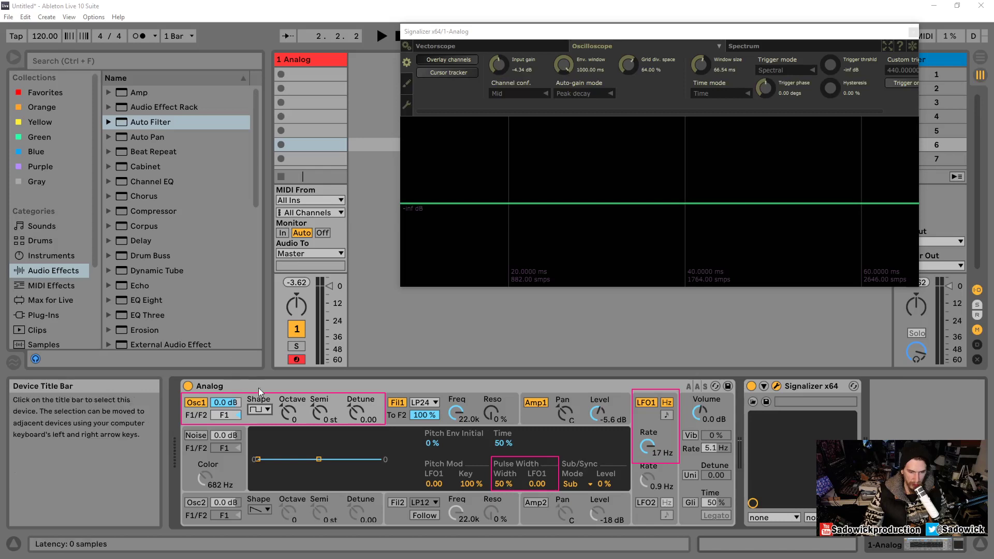
Vary Oscillator 1's pulse width by hand and reset it to 50 %.
mouse_move(515, 485)
mouse_down()
mouse_move(515, 473)
mouse_move(499, 504)
mouse_move(497, 430)
mouse_move(498, 483)
mouse_up()
key(Delete)
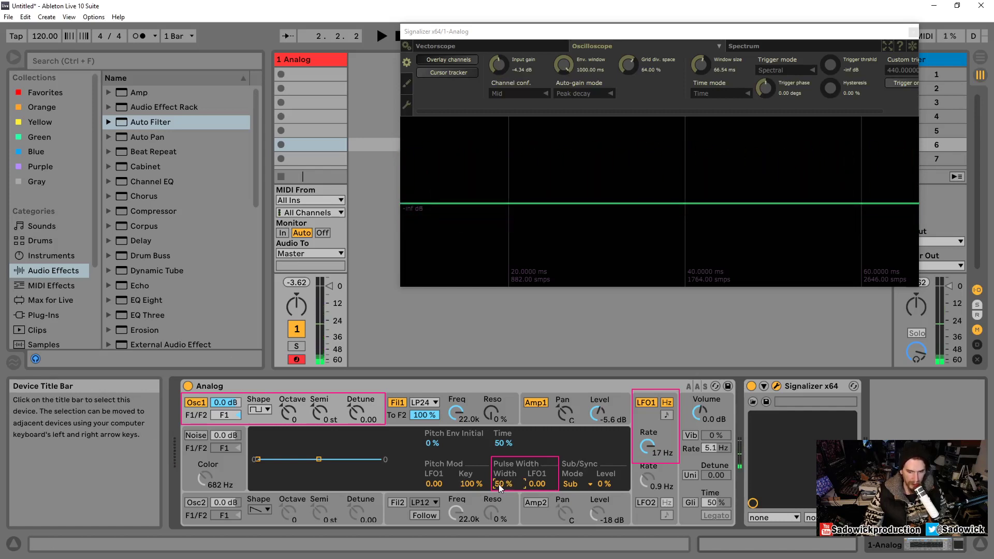
Lower LFO 1's rate to 0.9 Hz and raise its modulation of Oscillator 1's pulse width through 0.31 to 0.88.
drag(647, 446, 647, 468)
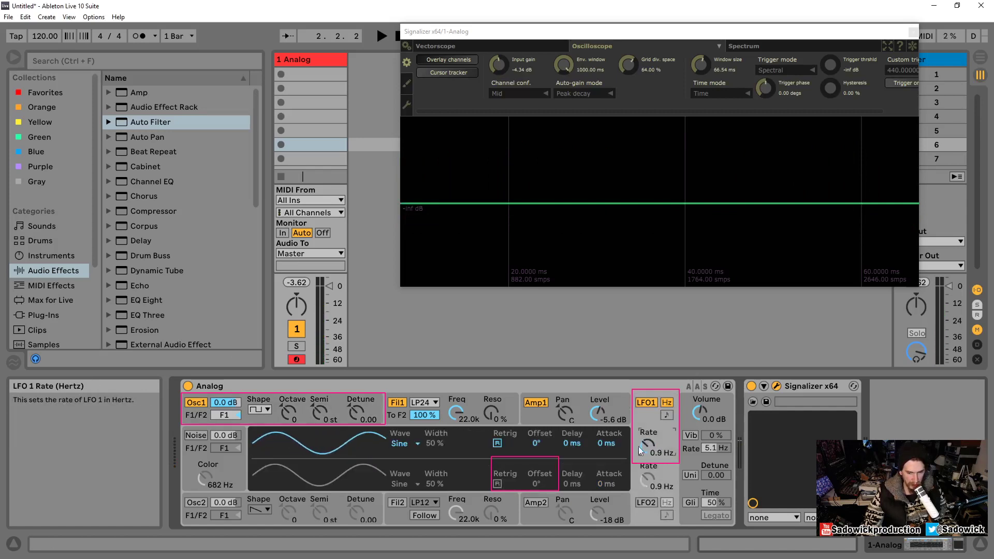
click(331, 398)
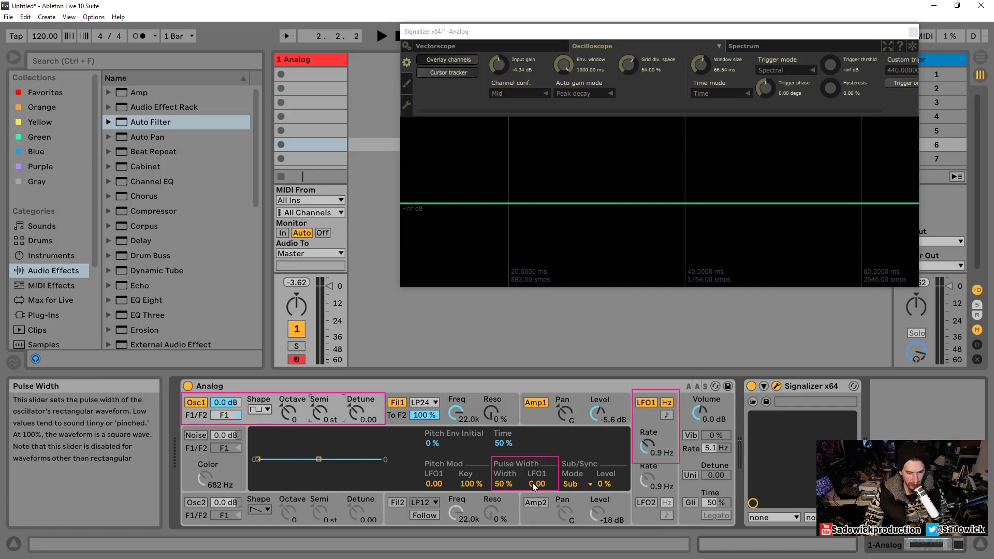
drag(536, 483, 536, 481)
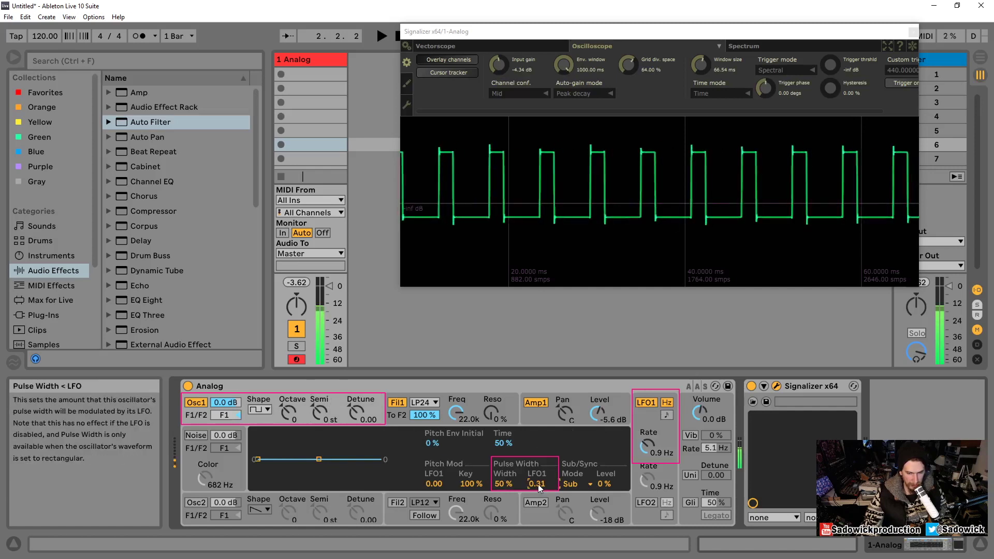
drag(538, 488, 539, 458)
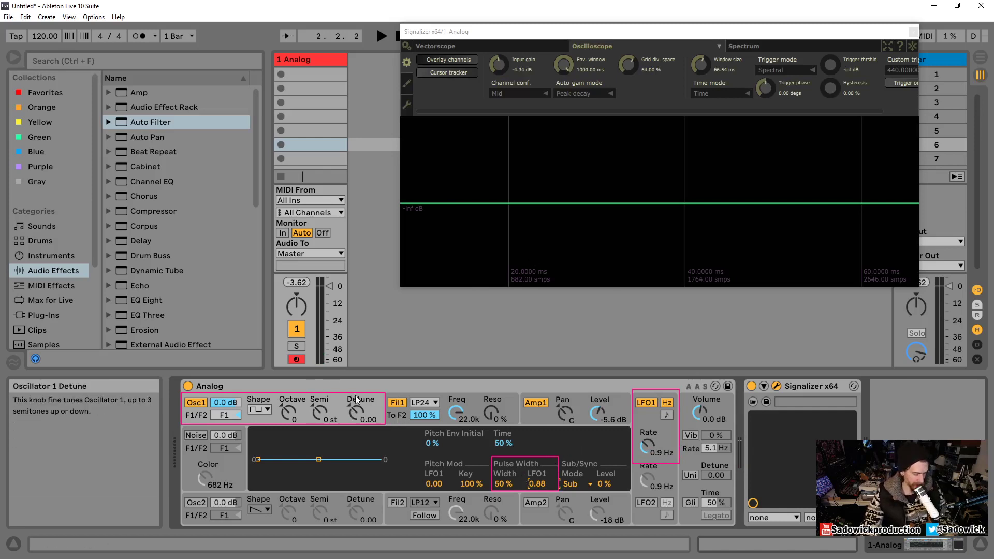
Shift the computer keyboard to lower octaves for test notes and raise LFO 1's rate through 2.7 Hz to 7.0 Hz.
key(z)
key(z)
key(f)
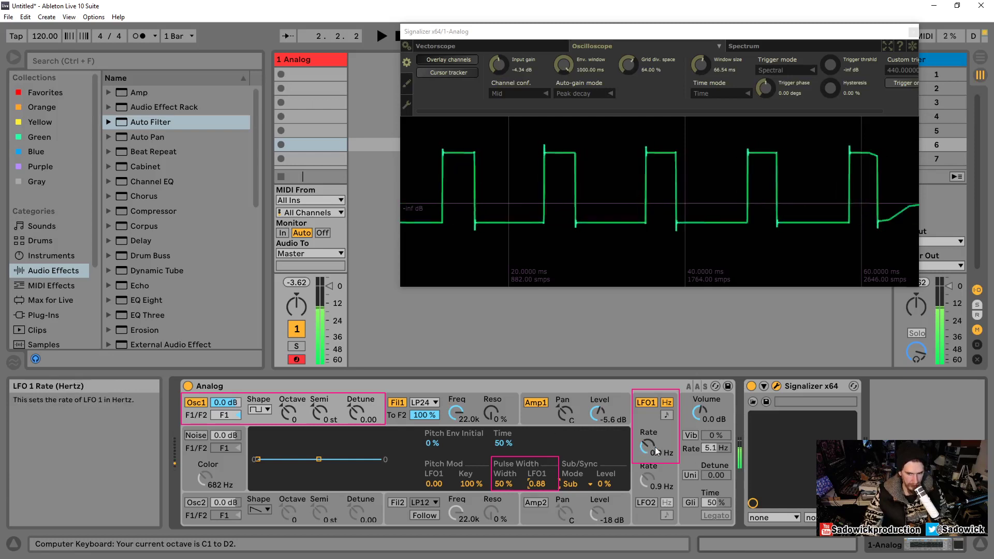
drag(653, 447, 647, 435)
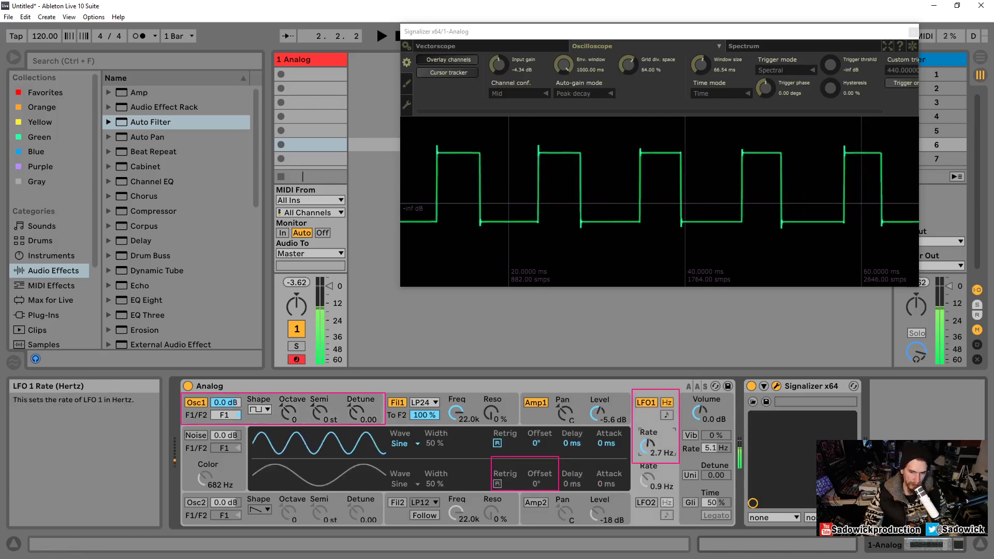
key(x)
drag(644, 451, 644, 441)
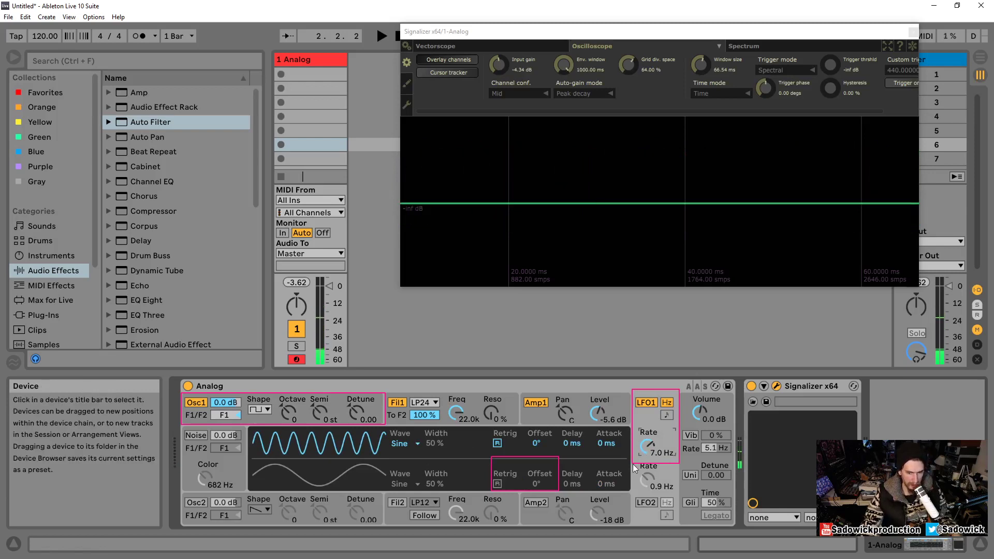
click(371, 401)
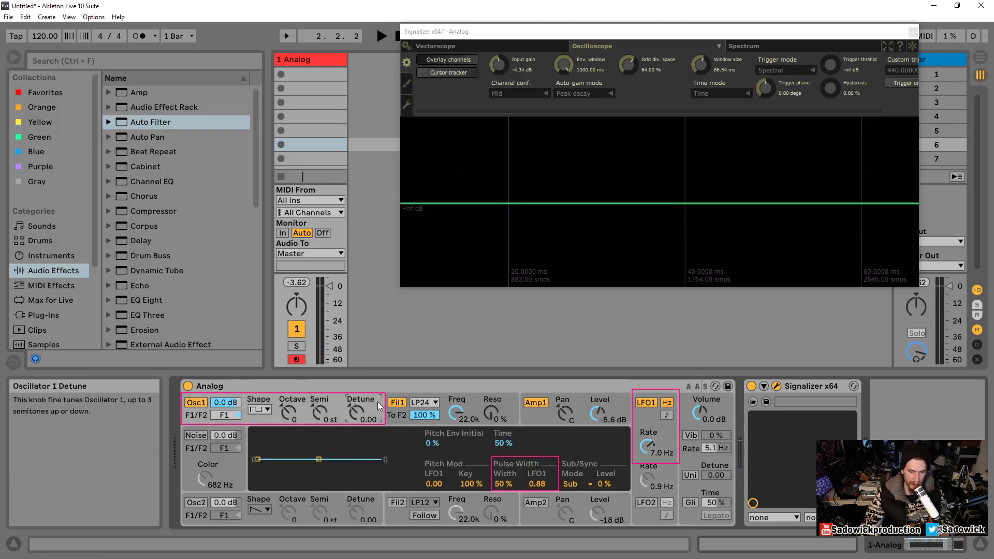
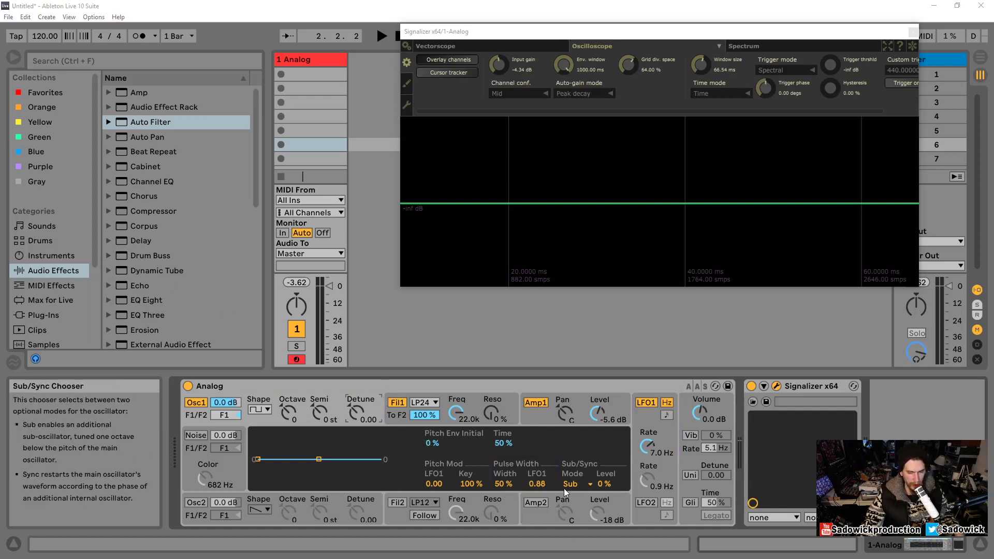
Set Oscillator 1's LFO 1 pulse width modulation to a negative amount, -0.56, and LFO 1's rate to 1.5 Hz.
click(565, 34)
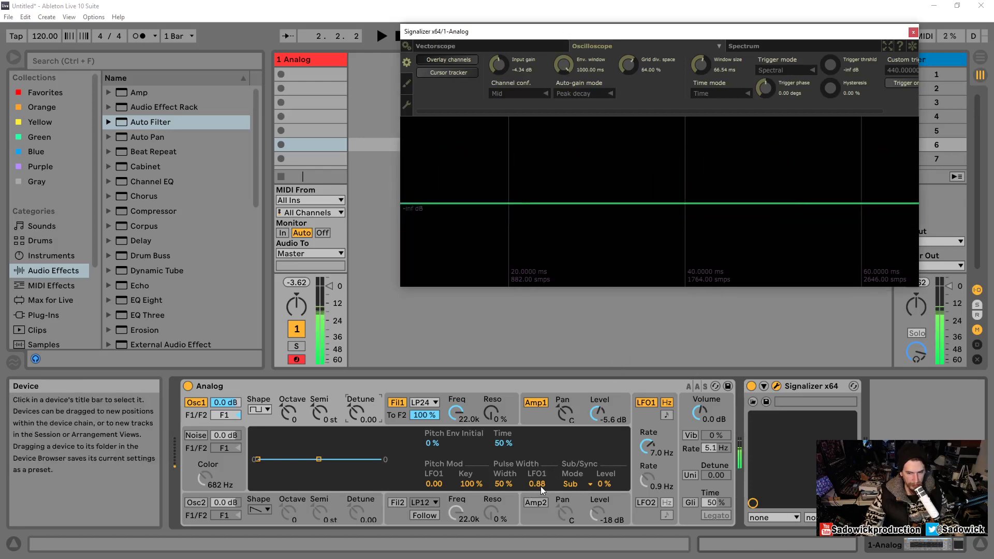
mouse_move(540, 485)
mouse_down()
mouse_move(539, 523)
mouse_move(540, 486)
mouse_up()
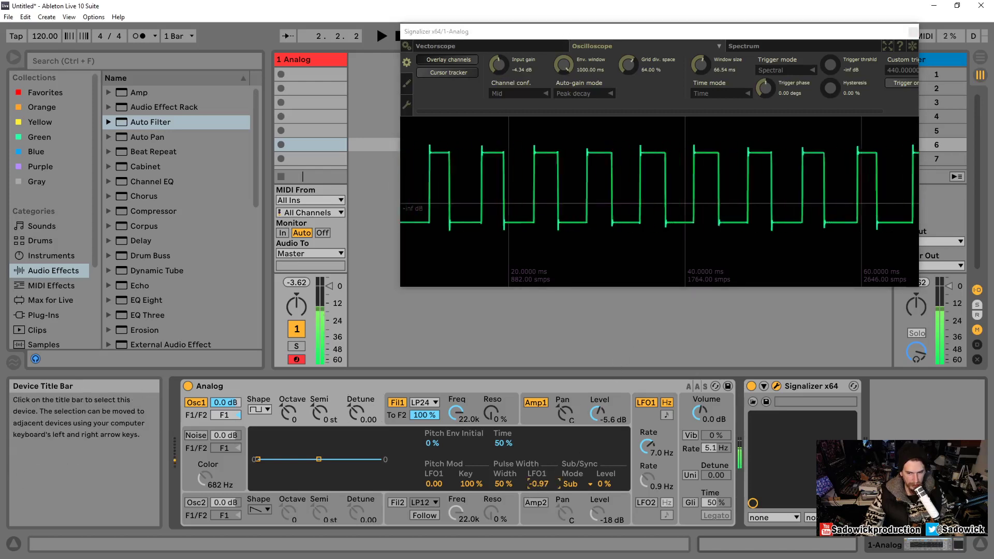
drag(647, 445, 647, 468)
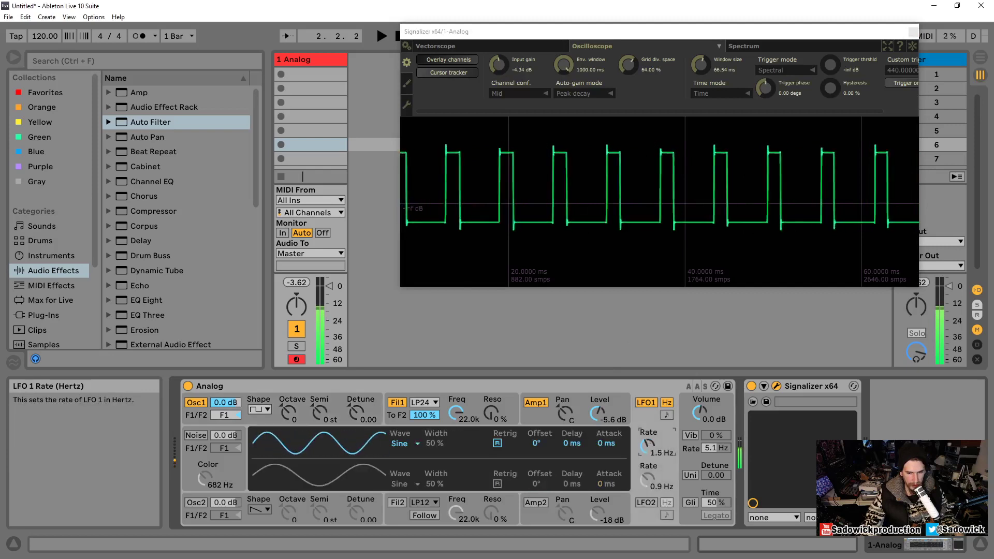
click(372, 401)
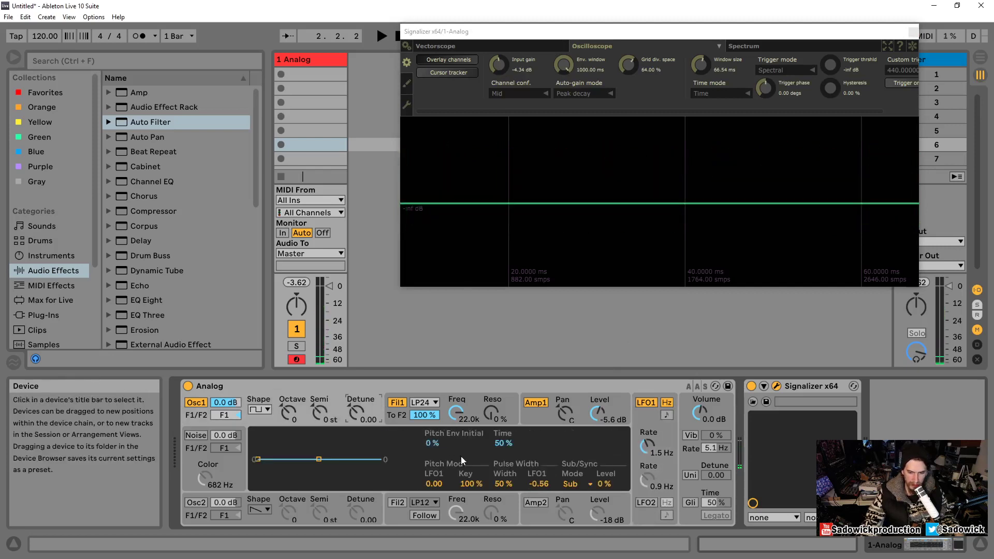
Change Oscillator 1's waveform to sawtooth.
click(263, 410)
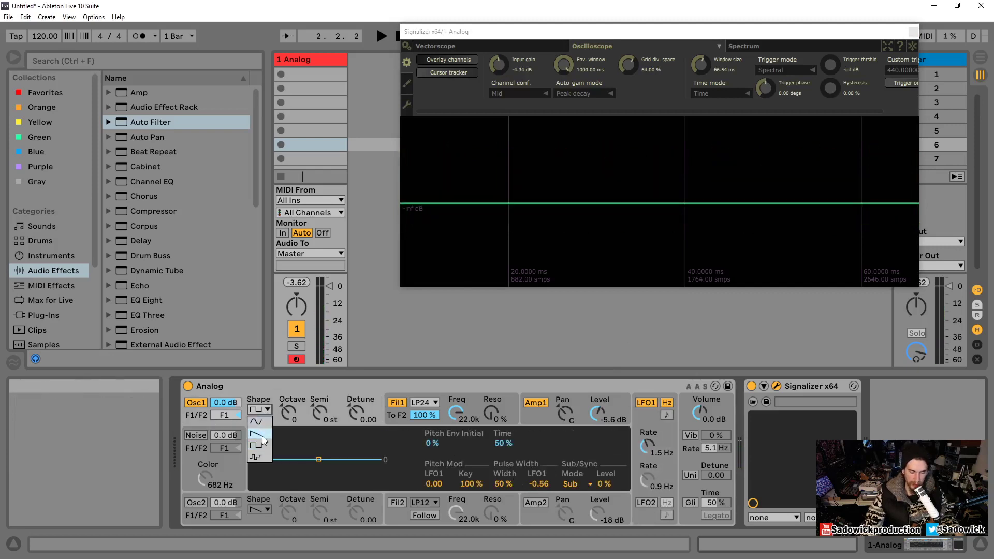
click(258, 436)
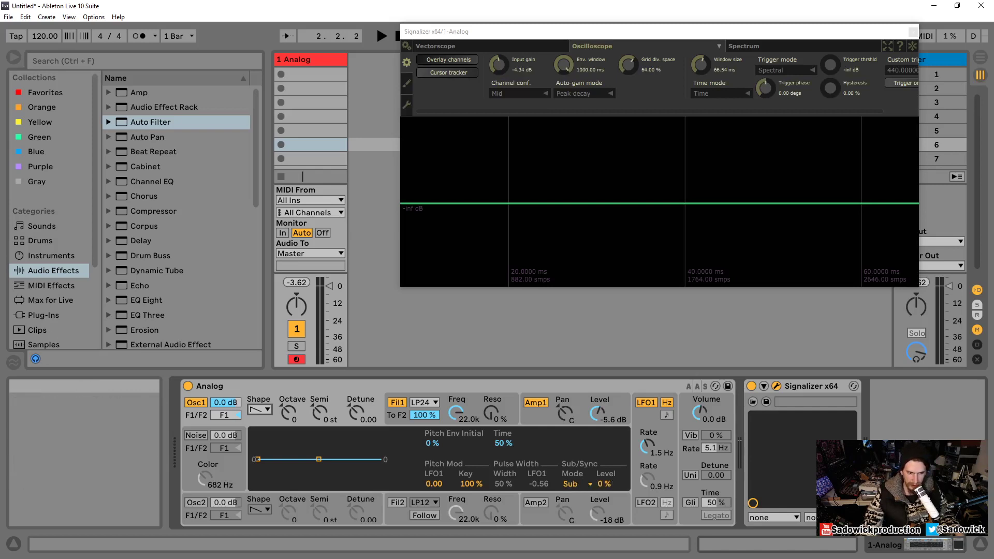
Outline the Sub/Sync section, raise Oscillator 1's sub level to 84%, and play test notes one octave lower.
drag(560, 456, 625, 492)
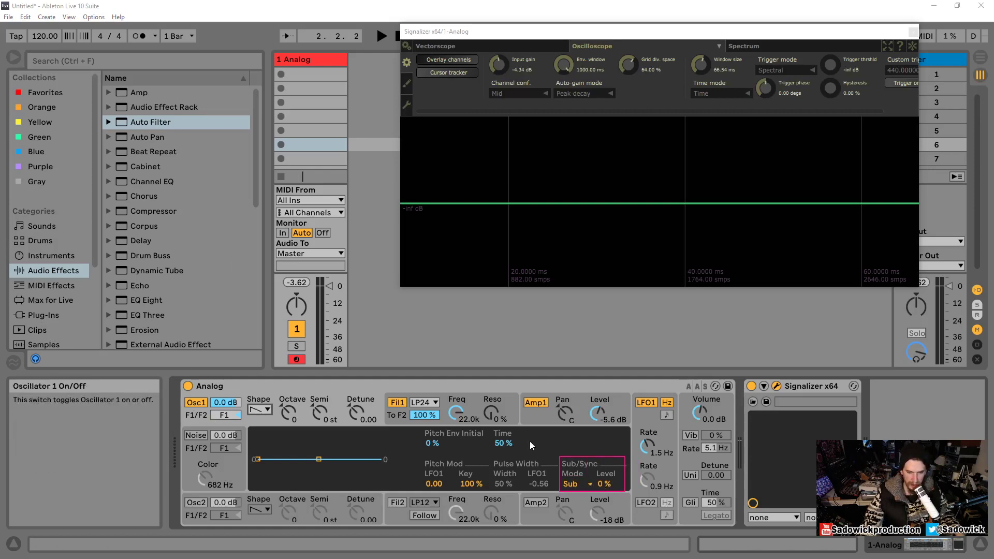
click(604, 483)
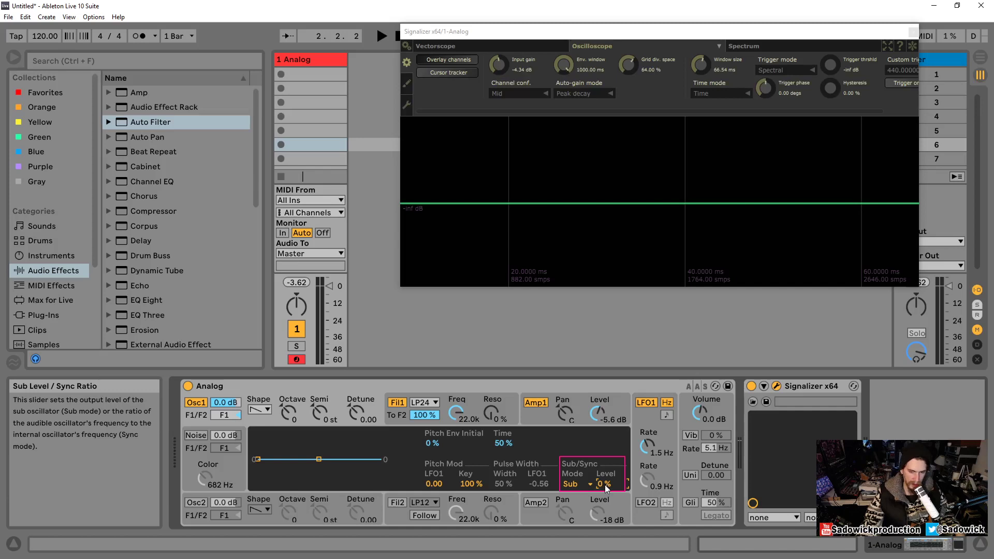
drag(604, 485, 604, 444)
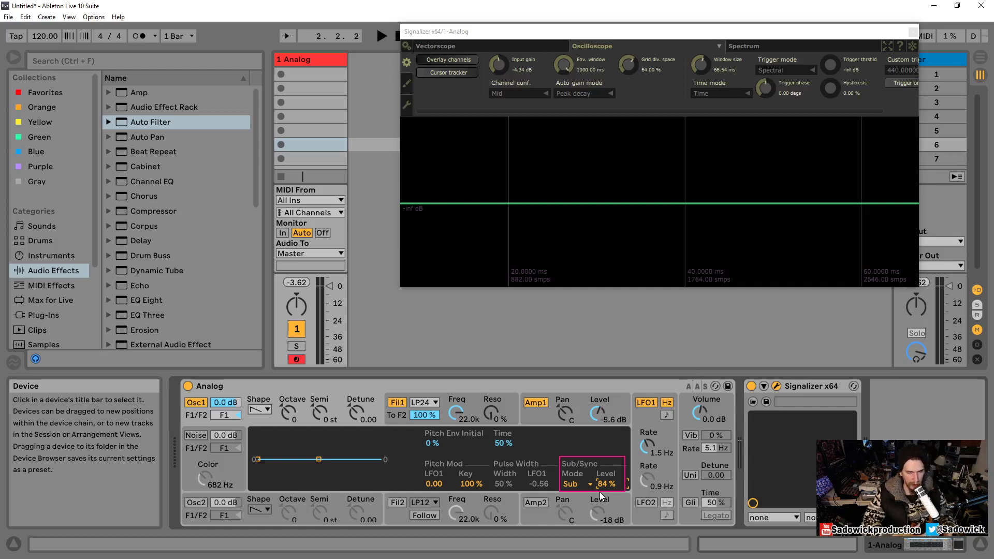
key(z)
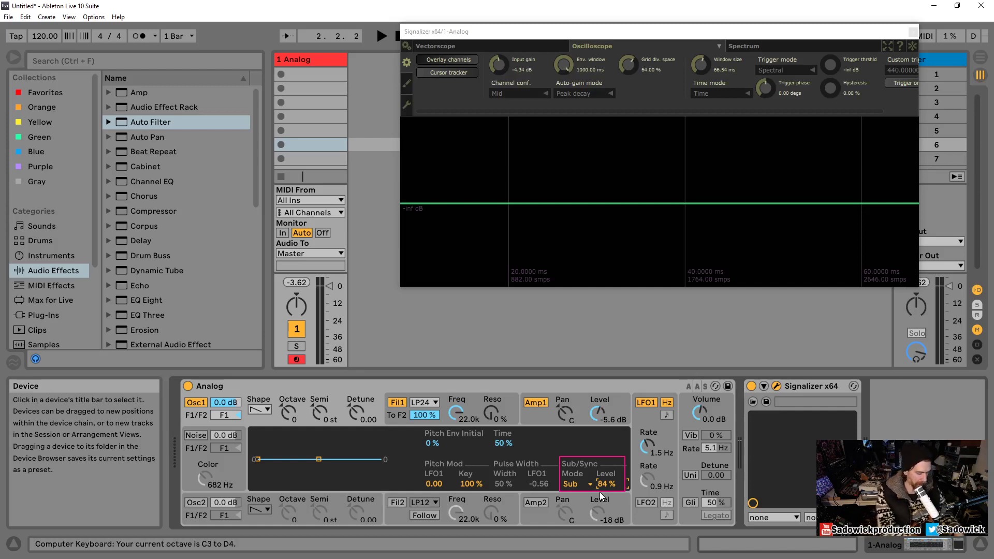
key(a)
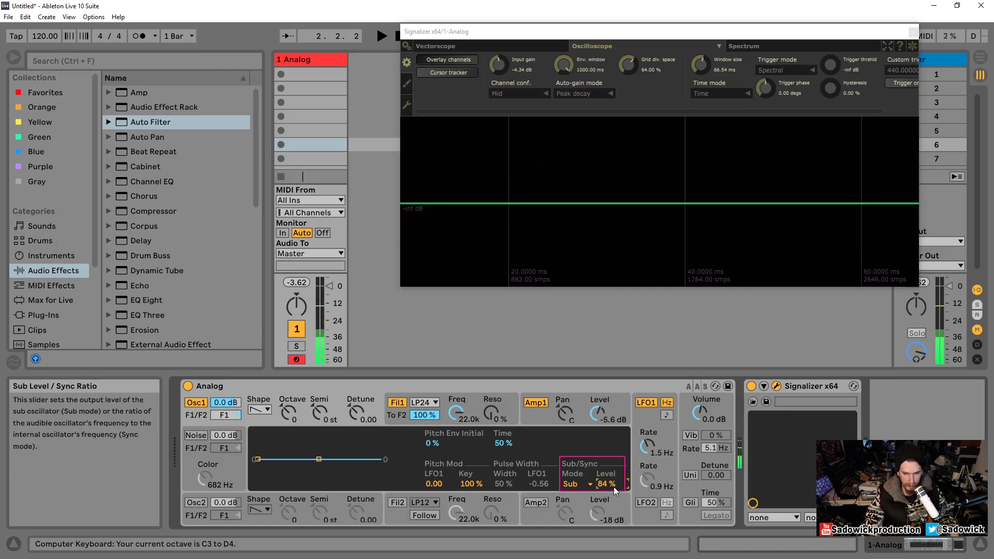
Return Oscillator 1's sub level to 0% while playing test notes without the sub oscillator.
drag(611, 485, 611, 538)
key(a)
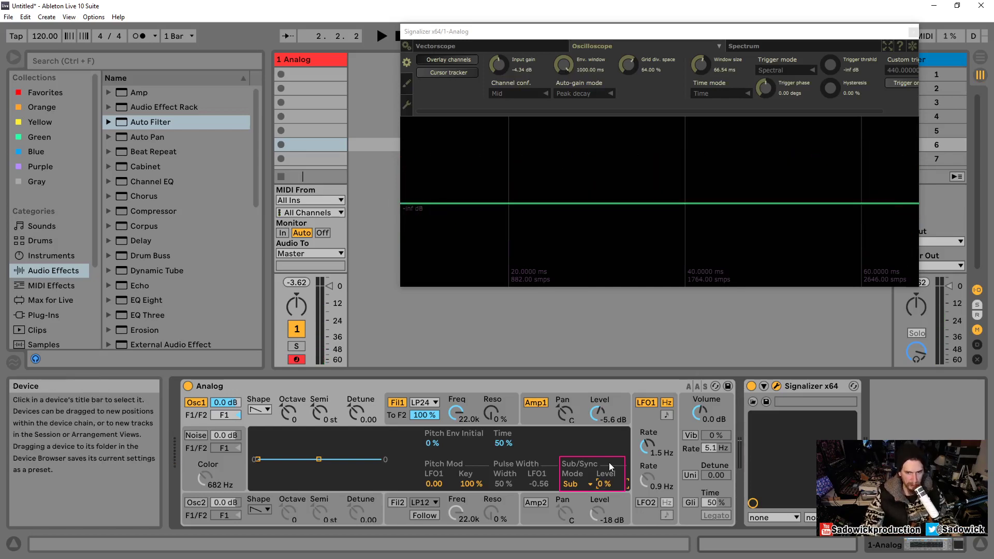
mouse_move(603, 484)
mouse_down()
mouse_move(602, 450)
mouse_move(602, 485)
mouse_up()
key(a)
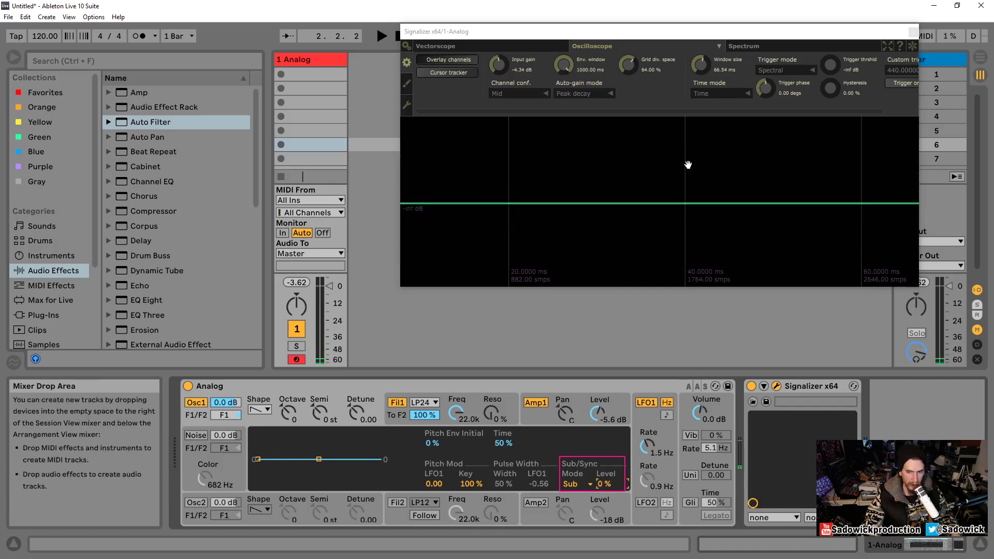
Show Signalizer's Spectrum view and examine a held note while sweeping Oscillator 1's sub level through 30% back to 0%.
click(778, 46)
key(a)
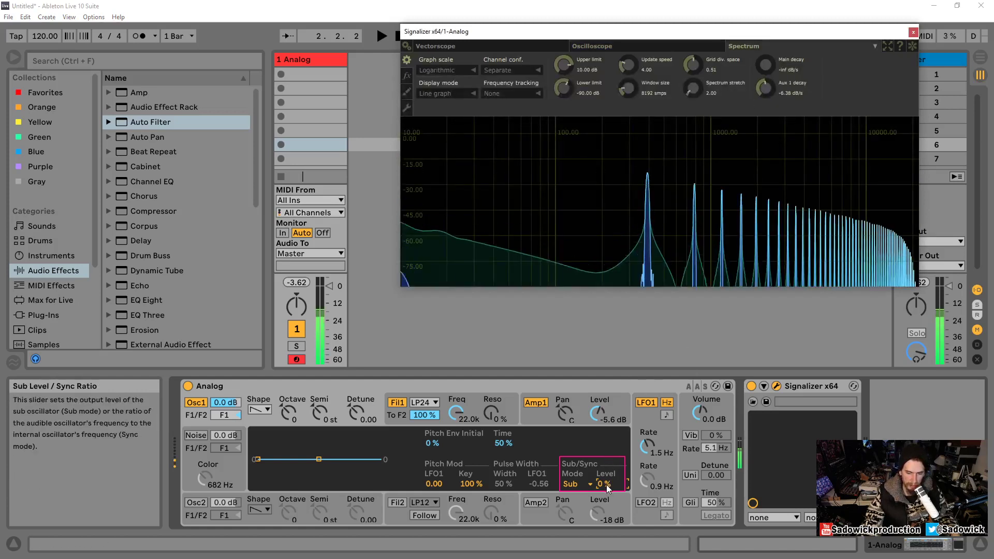
mouse_move(607, 484)
mouse_down()
mouse_move(607, 449)
mouse_move(606, 484)
mouse_up()
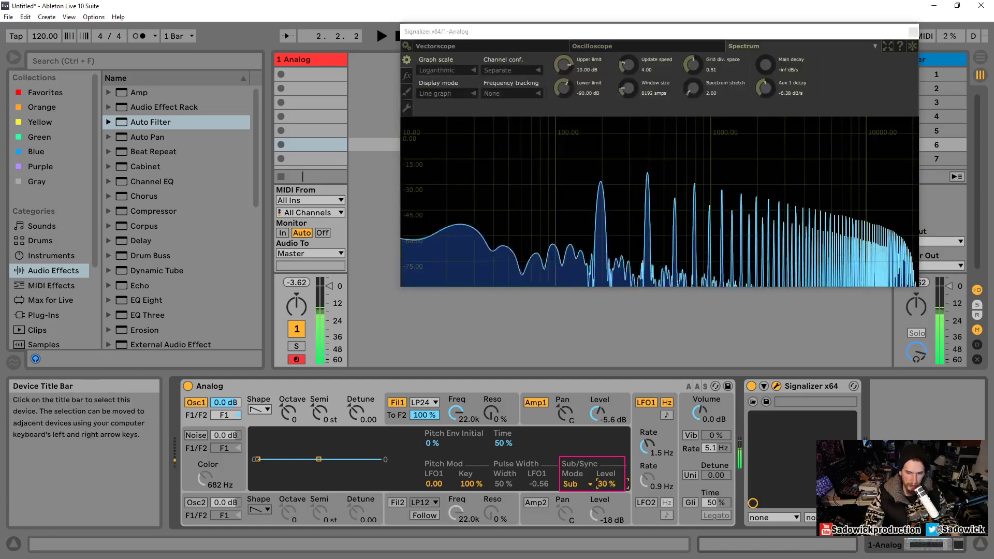
key(g)
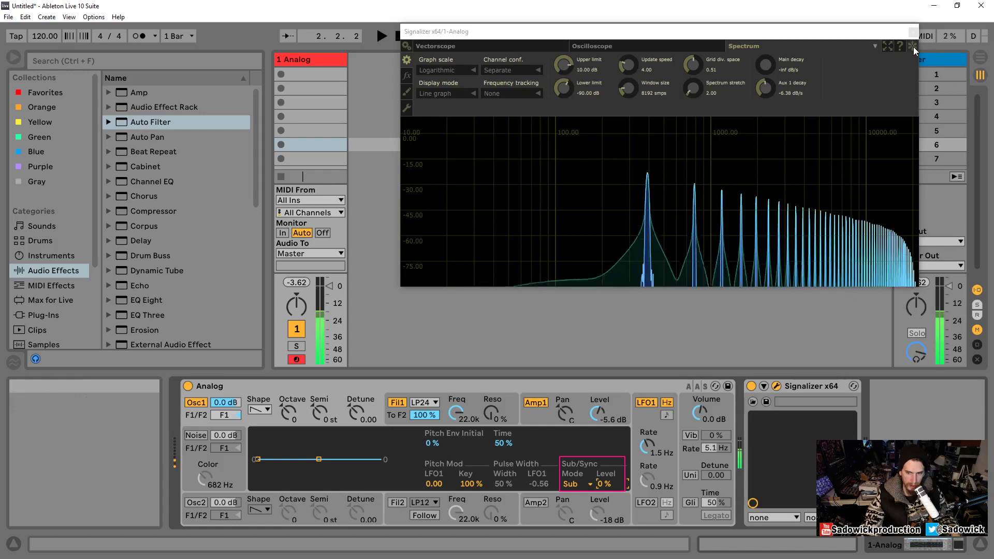
click(914, 48)
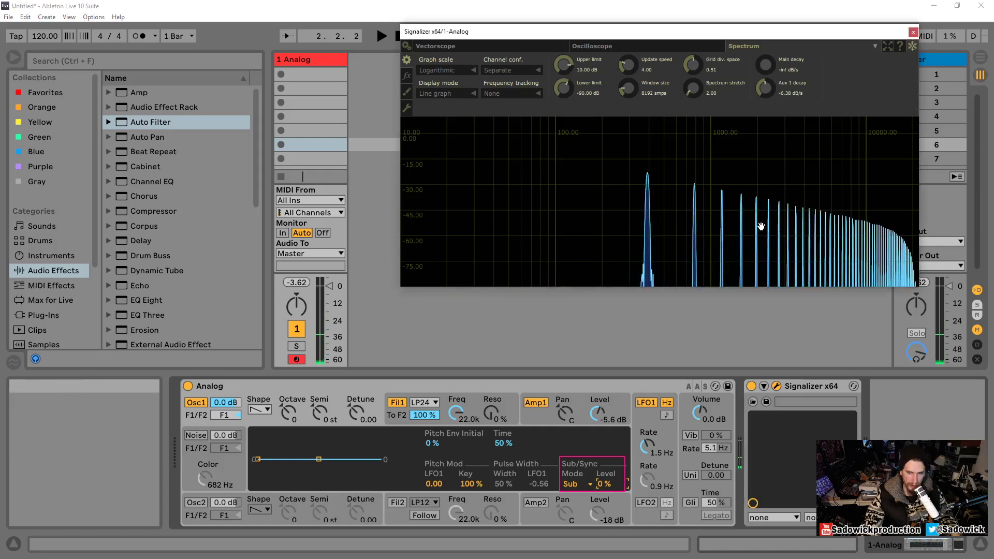
click(913, 48)
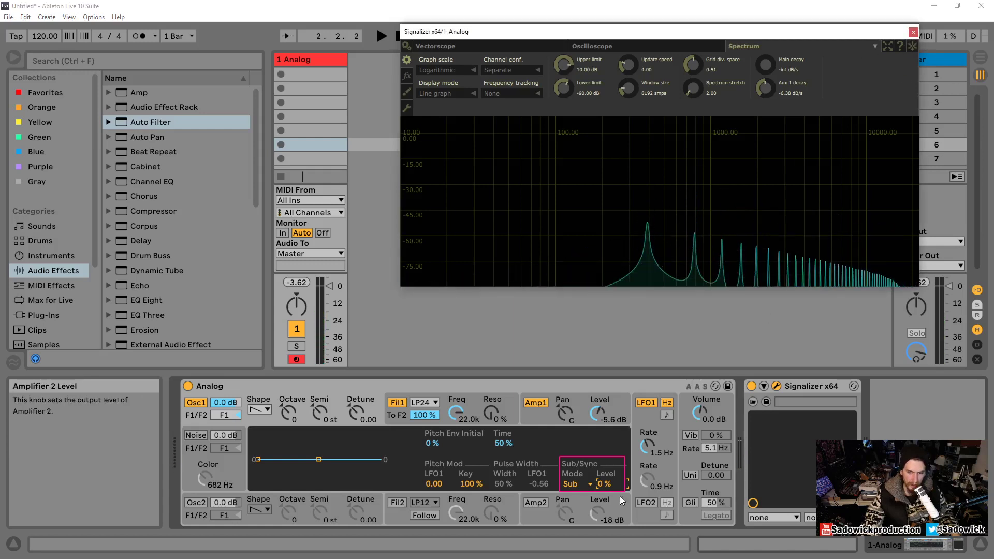
Raise Oscillator 1's sub level to 72% while a test note plays, and reset it to 0%.
click(609, 485)
key(g)
drag(609, 485, 610, 448)
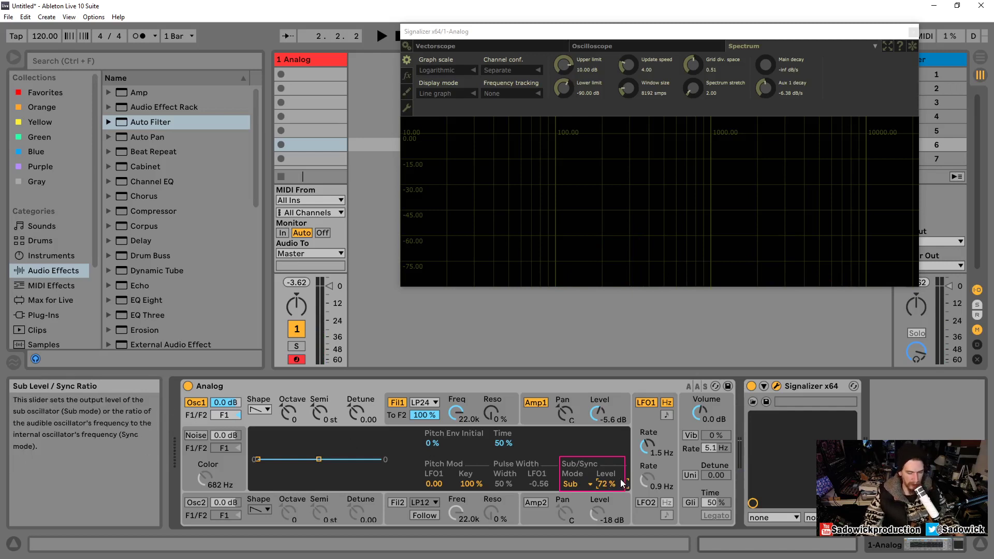
drag(606, 486, 607, 523)
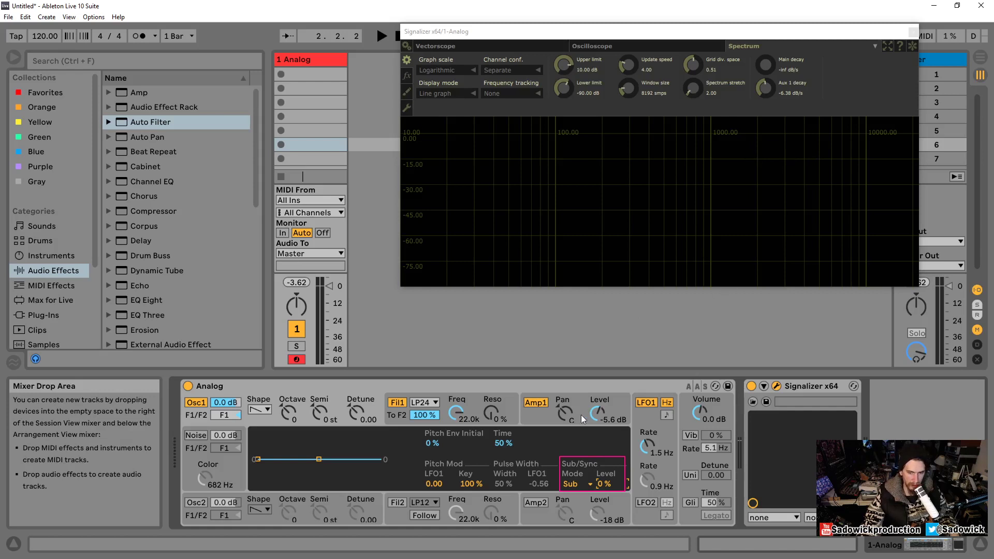
Set Oscillator 1's Sub/Sync mode to Sync and bring back Signalizer's Oscilloscope view.
click(582, 487)
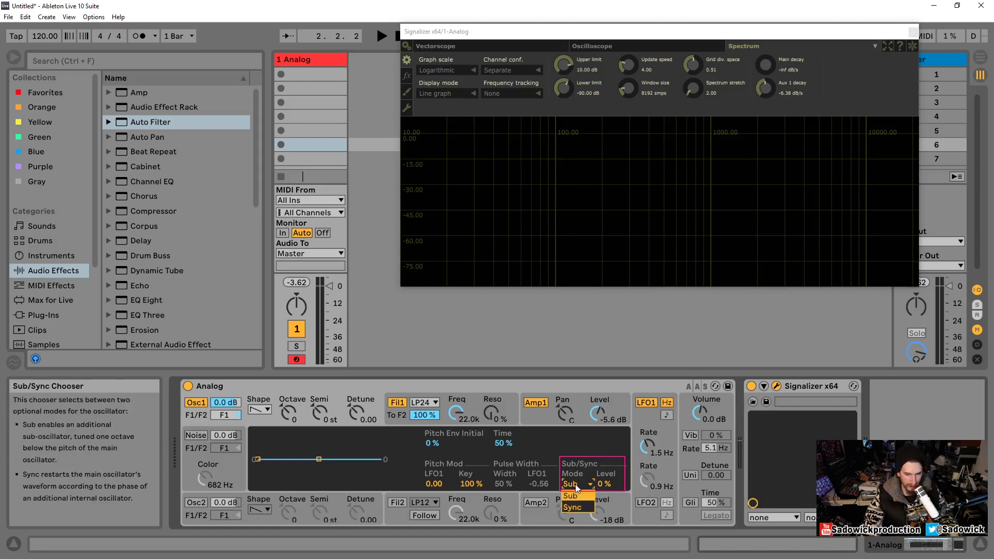
click(582, 509)
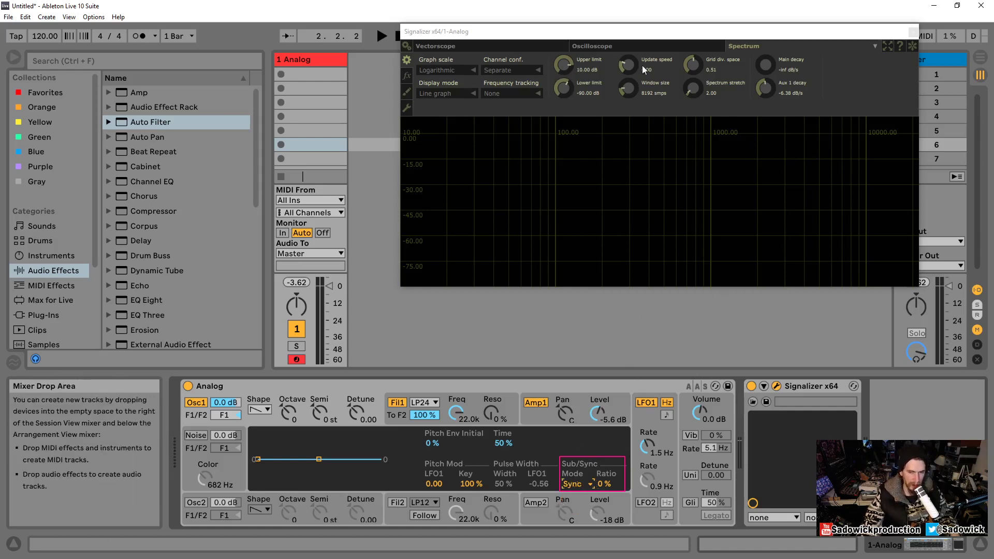
click(678, 45)
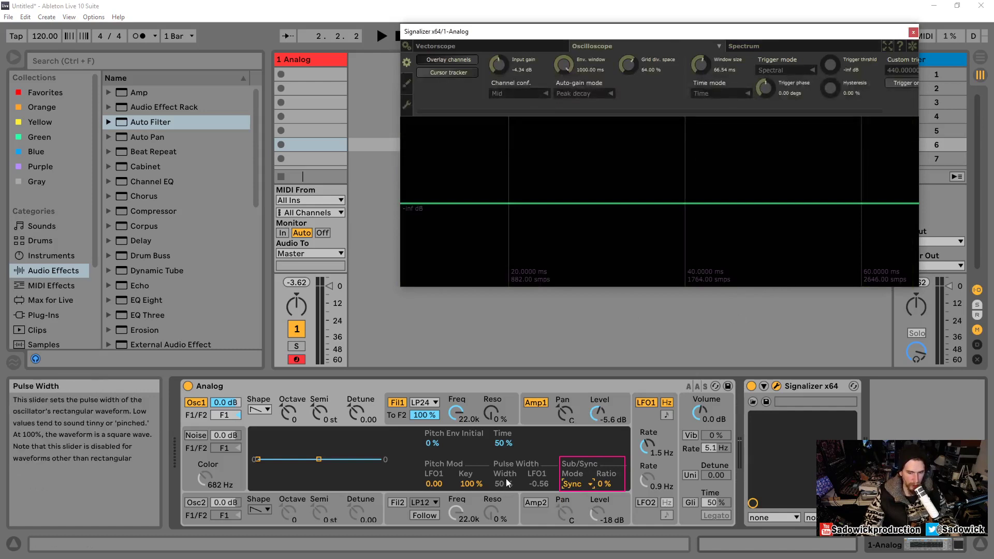
Shift the computer keyboard to lower octaves and freeze the oscilloscope on the sawtooth wave of a low test note.
key(z)
key(z)
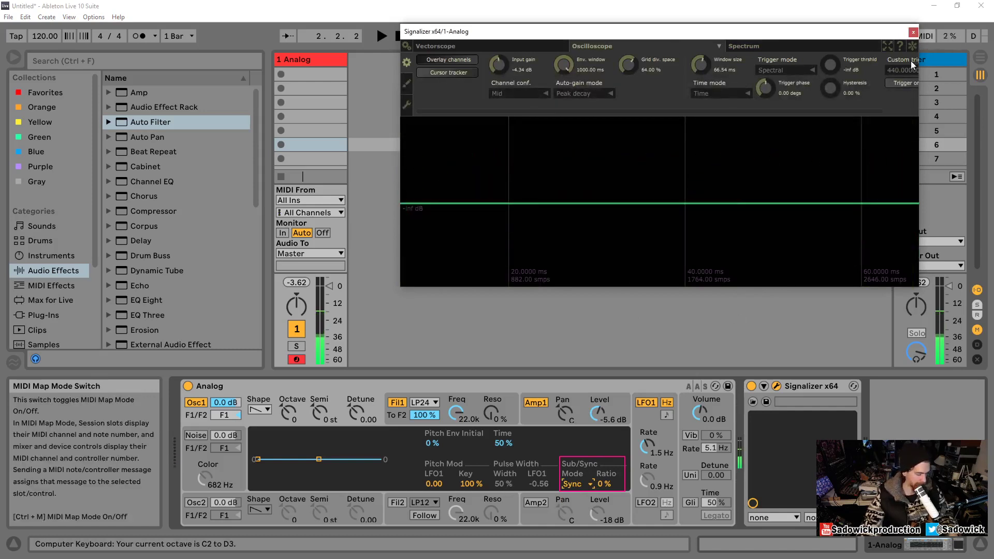
key(f)
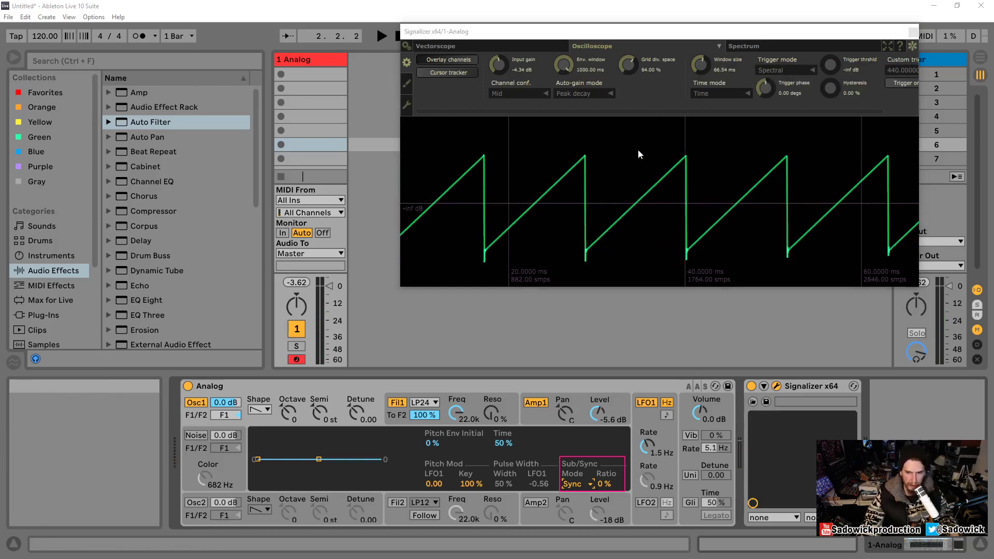
drag(635, 138, 740, 265)
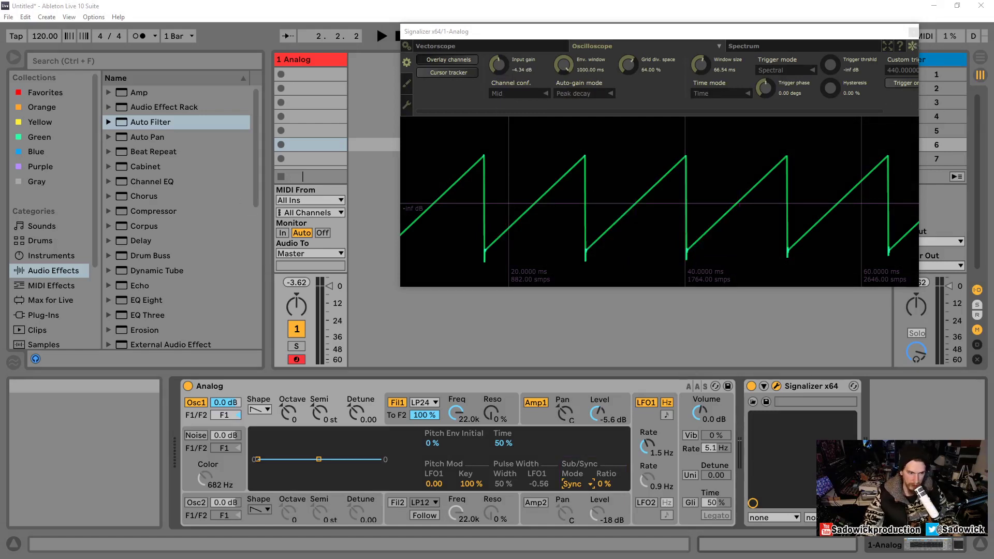
click(814, 35)
key(f)
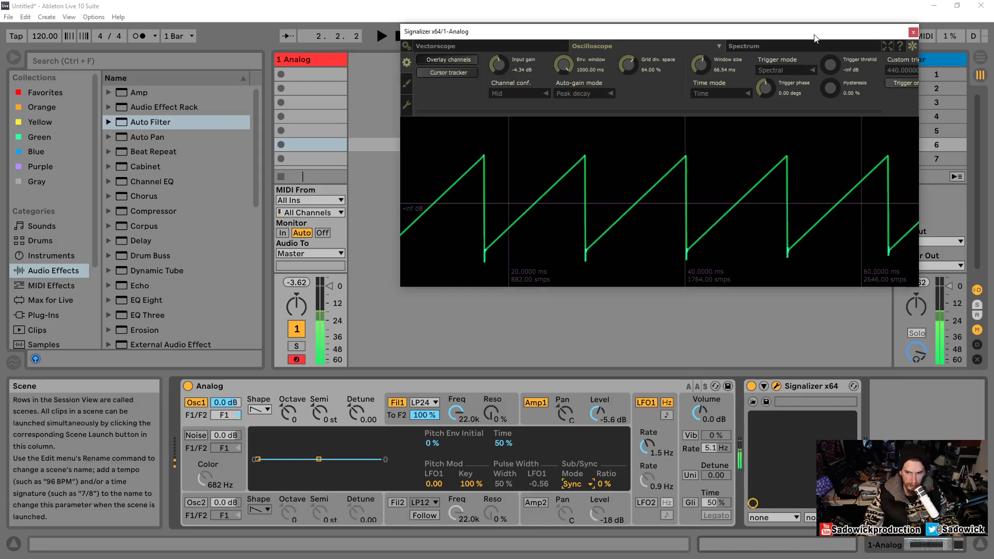
key(z)
click(910, 48)
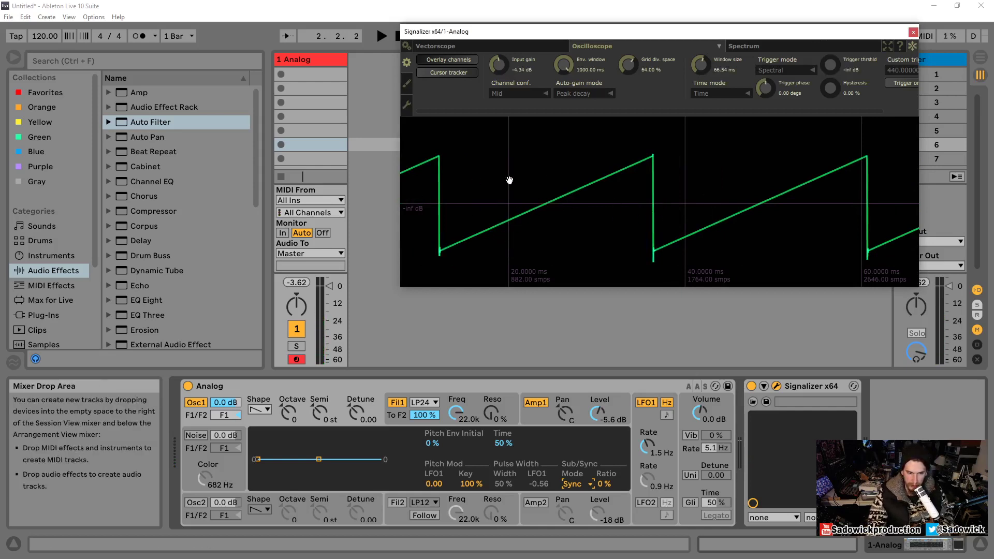
Annotate one sawtooth cycle with a line between its two rising zero crossings and the labels 0°, 180° and 360.
click(543, 204)
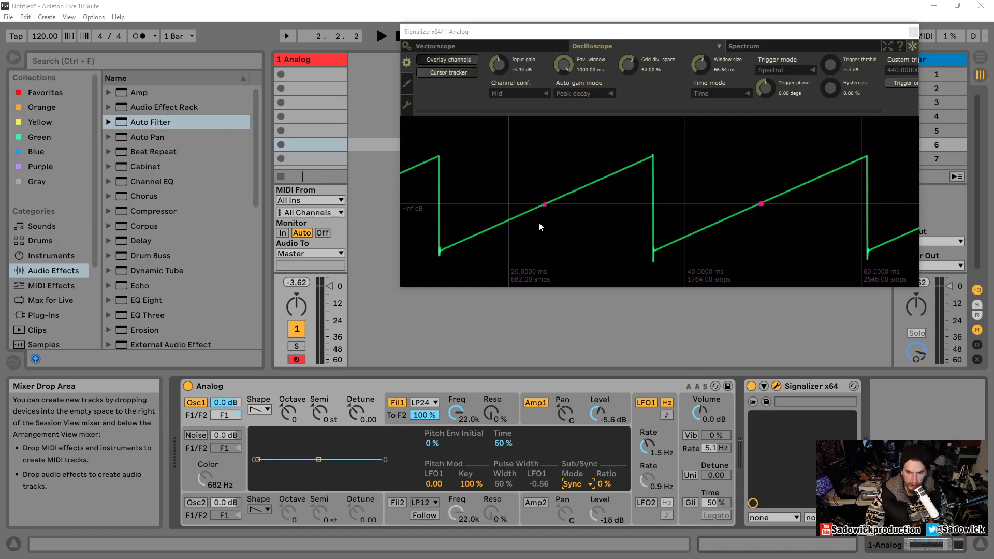
drag(544, 216, 761, 213)
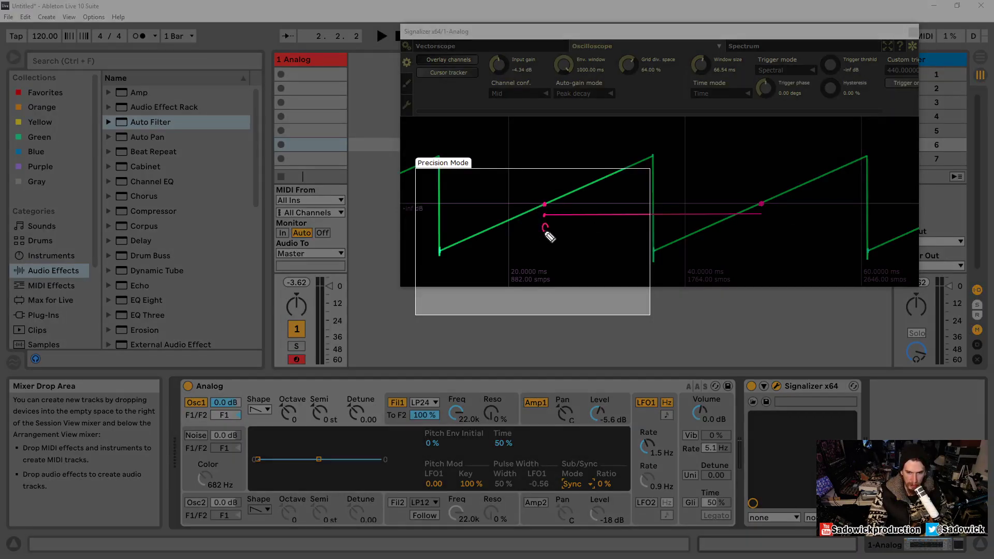
drag(546, 233, 547, 226)
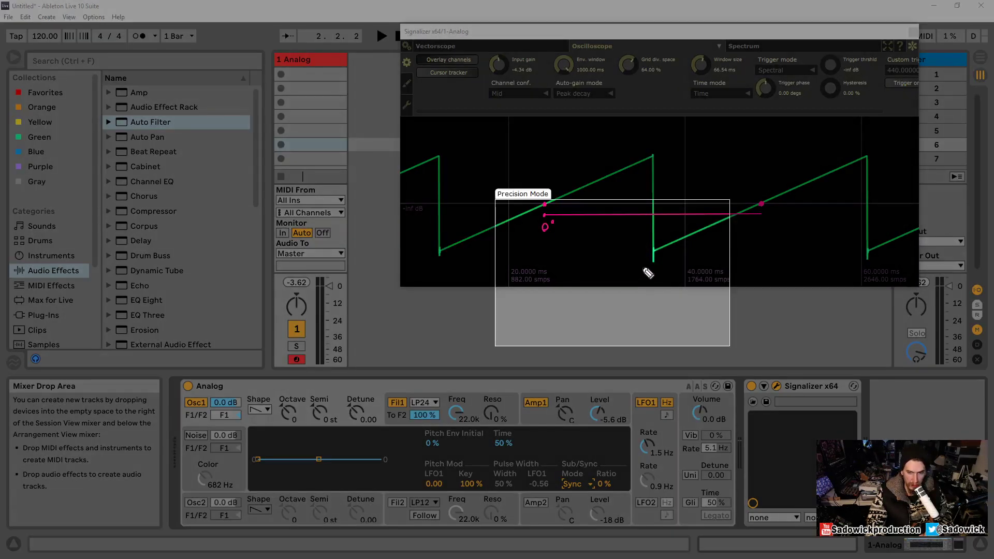
drag(642, 276, 645, 267)
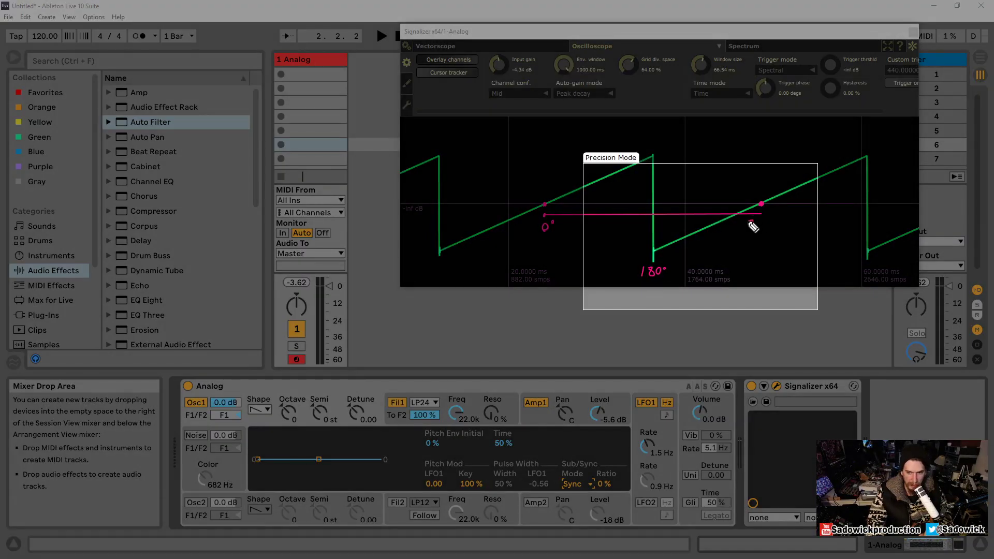
mouse_move(748, 222)
mouse_down()
mouse_move(750, 231)
mouse_move(777, 217)
mouse_up()
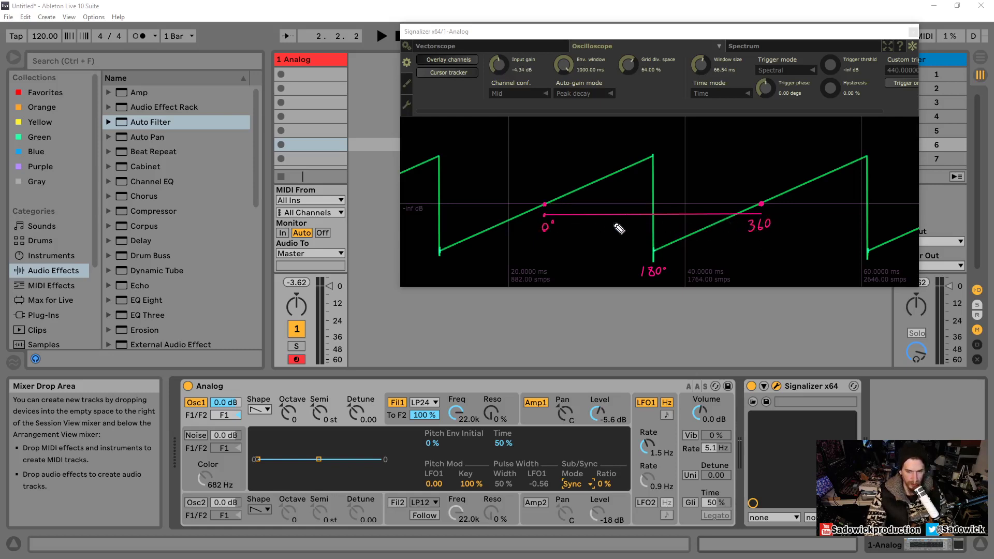
drag(553, 222, 552, 224)
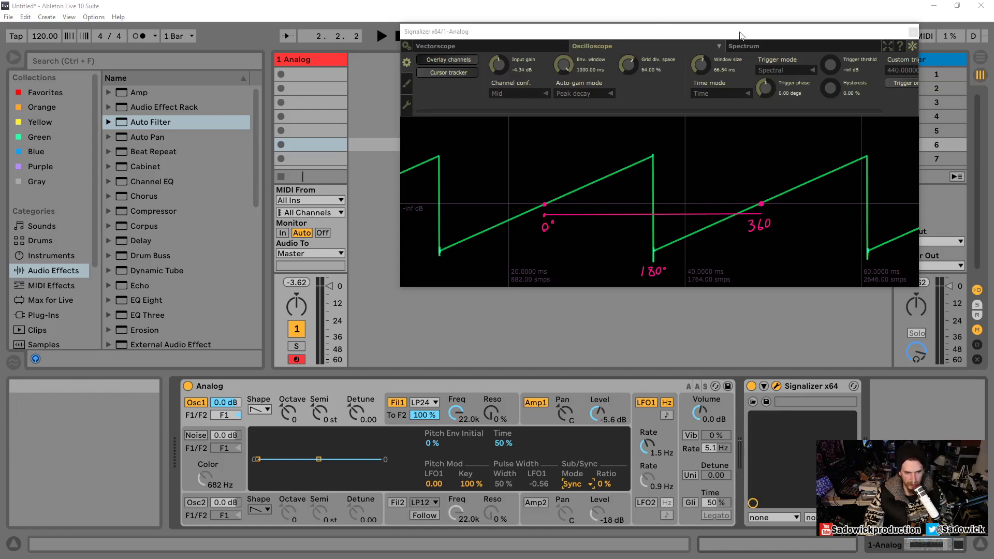
Raise Oscillator 1's Sync ratio through 7% to 9% on a test note and freeze its waveform with the annotations cleared.
click(653, 39)
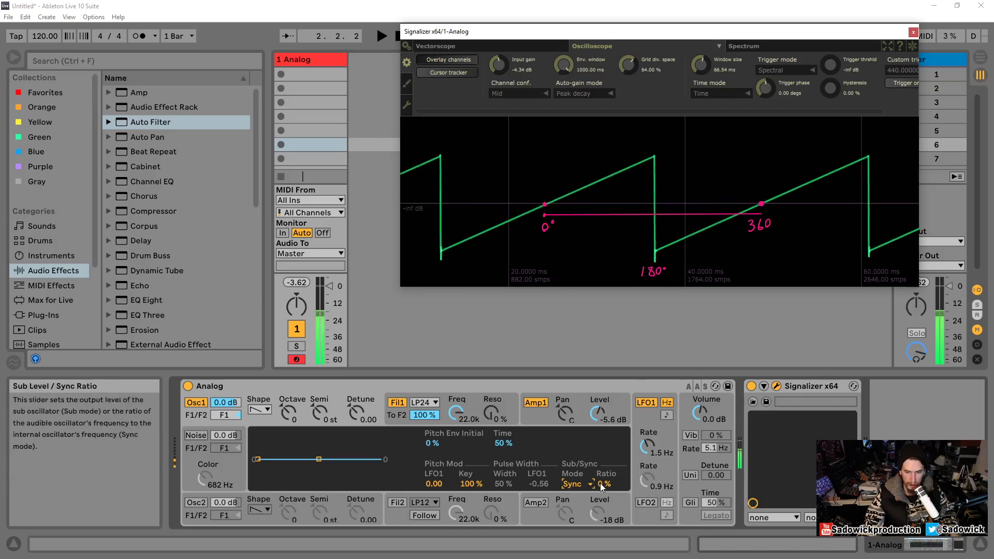
drag(602, 483, 602, 393)
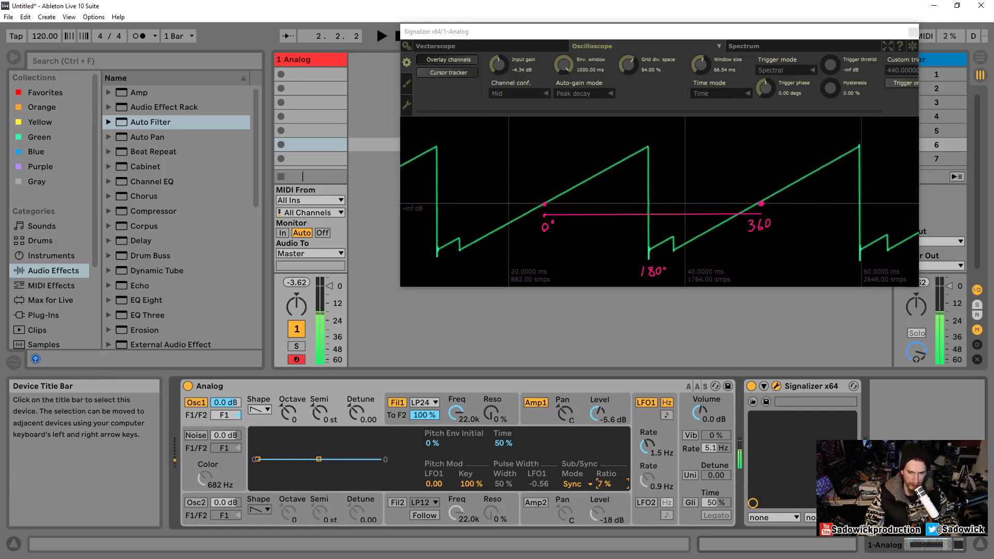
drag(602, 482, 604, 483)
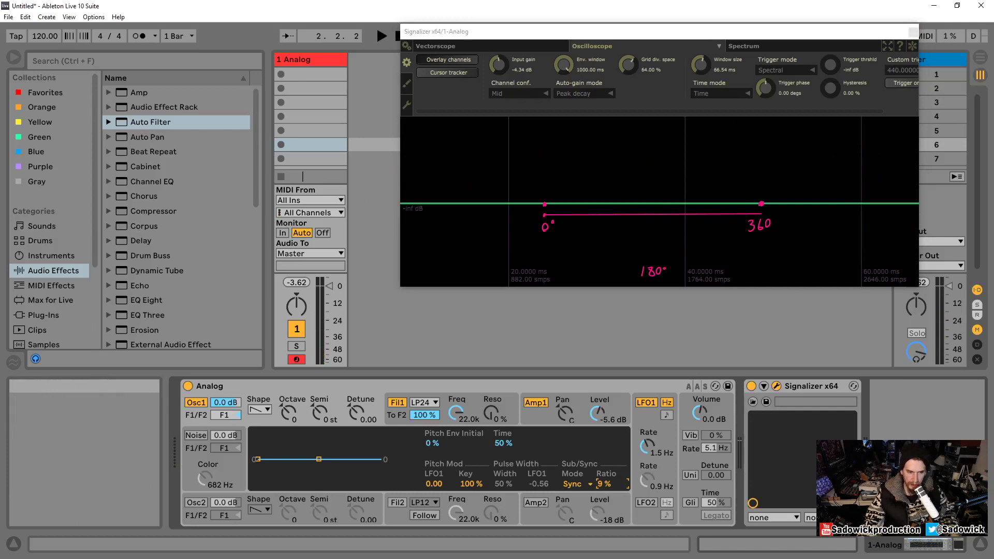
key(Escape)
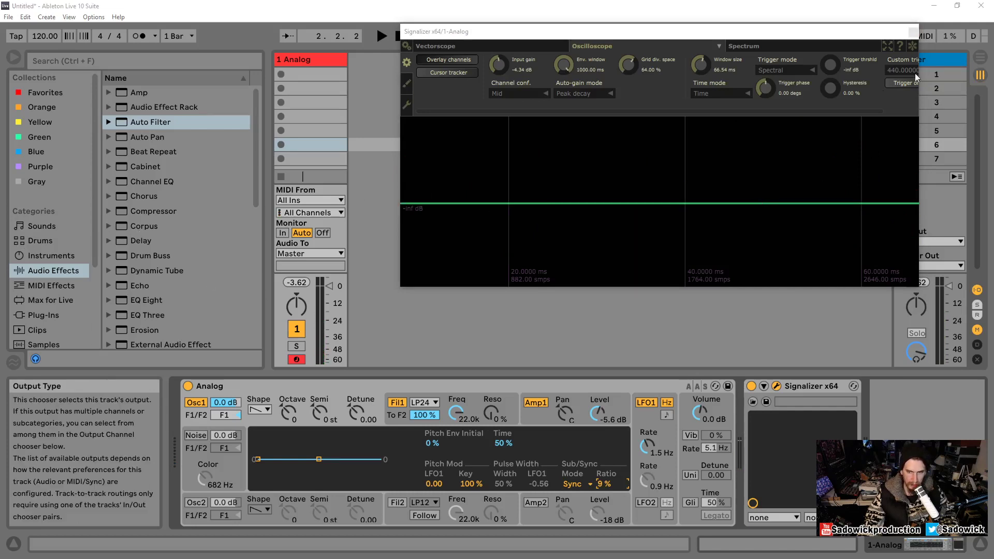
click(912, 46)
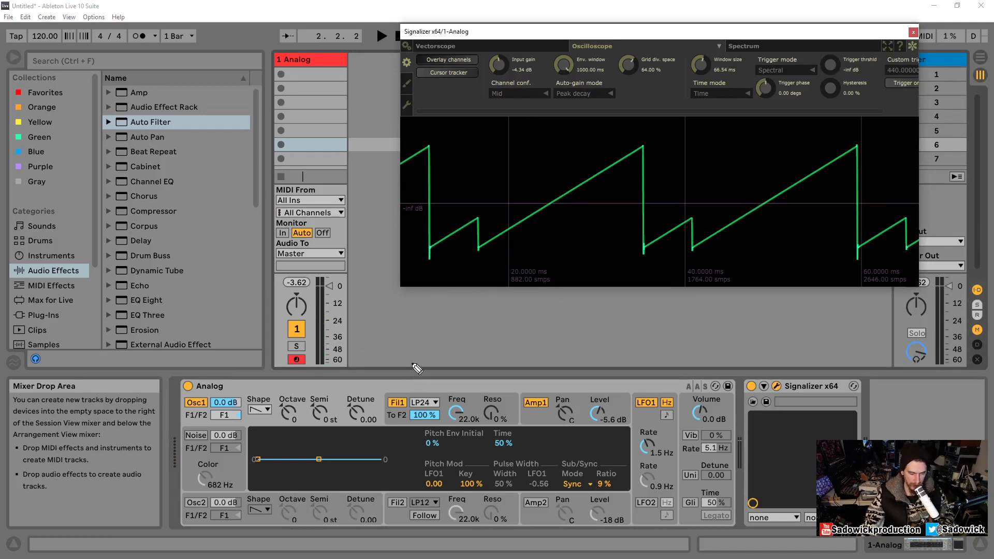
Change Oscillator 1's waveform to sine.
click(260, 410)
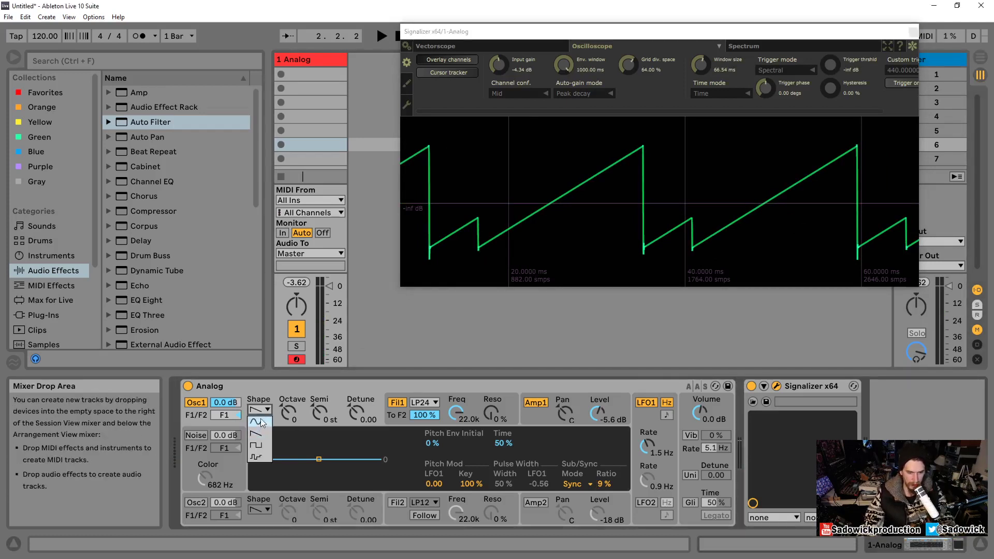
click(263, 421)
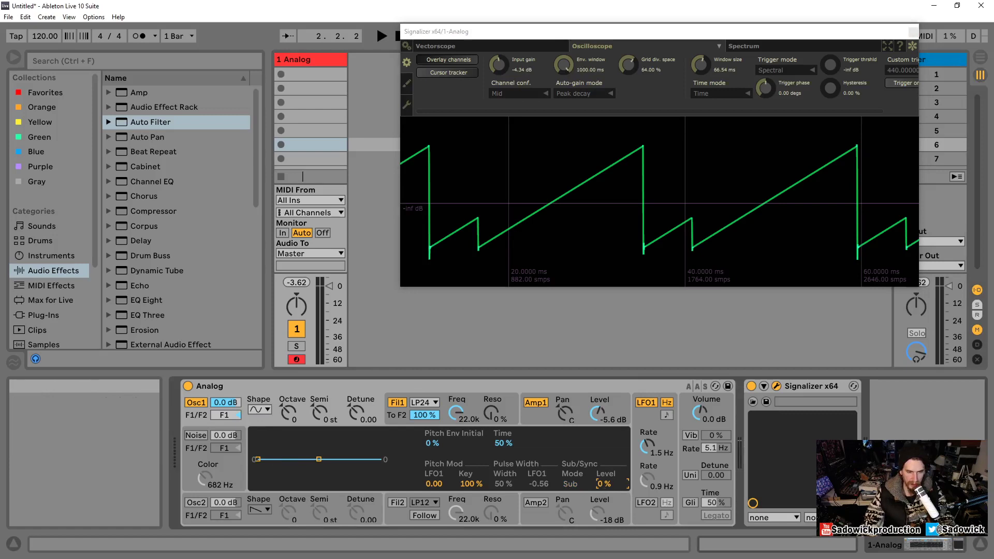
View the sine test note in Signalizer's Spectrum and Oscilloscope views and freeze its waveform in the oscilloscope.
click(828, 44)
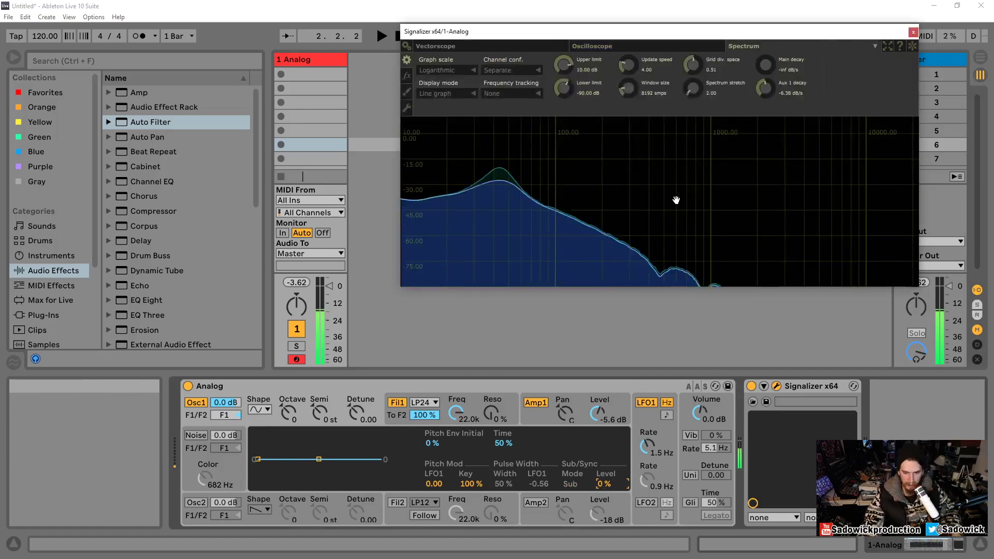
click(614, 45)
click(681, 336)
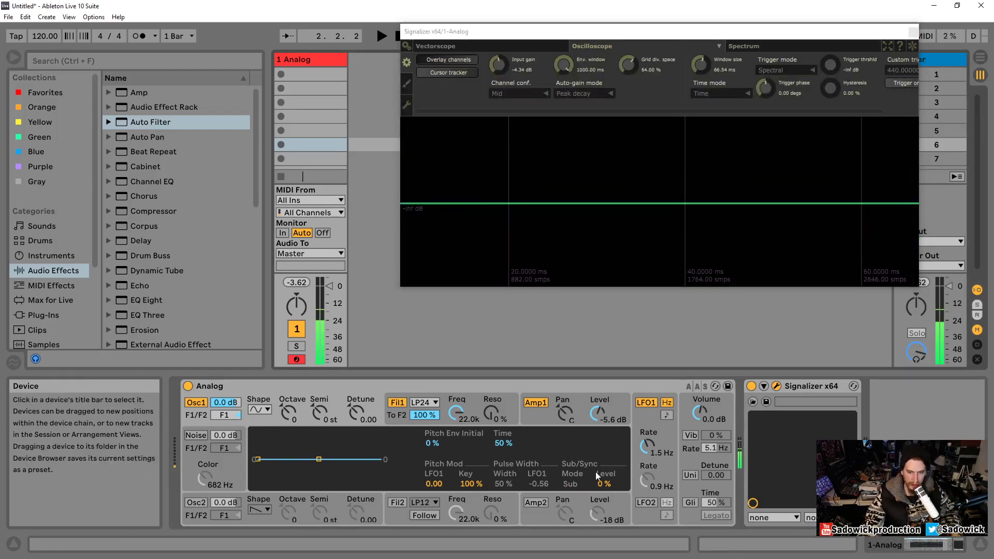
click(517, 221)
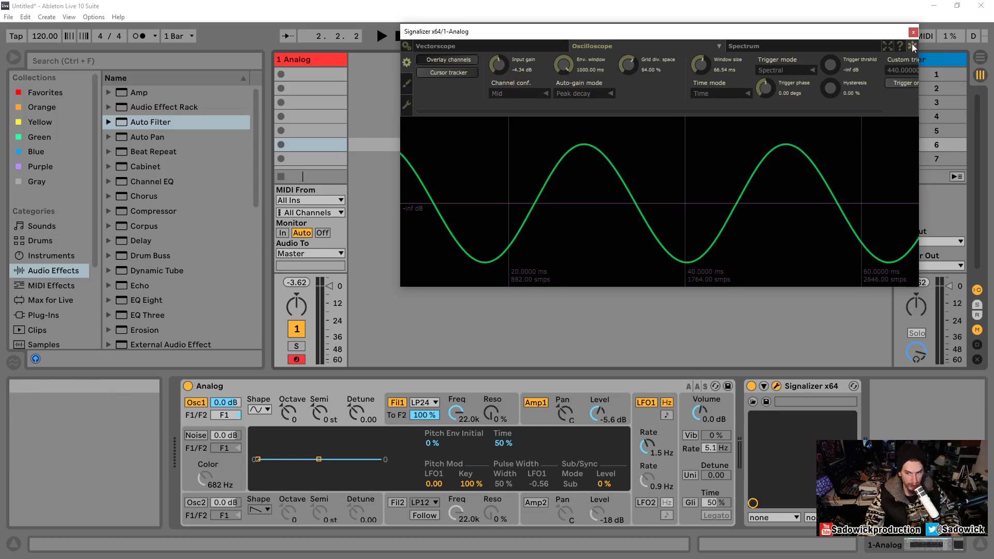
Raise Oscillator 1's Sub level to 57% on the sine test note and return it to 0%.
drag(596, 488, 596, 437)
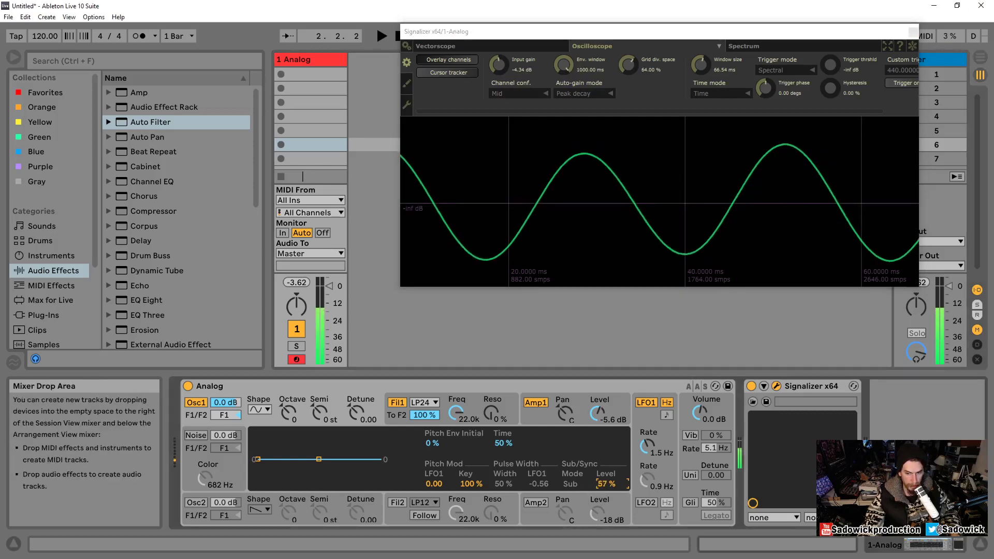
drag(608, 484, 608, 535)
Compare the Sub/Sync mode for Oscillator 1's sawtooth, sine and rectangle waveforms, using Sync for sawtooth and finishing on that waveform.
click(261, 409)
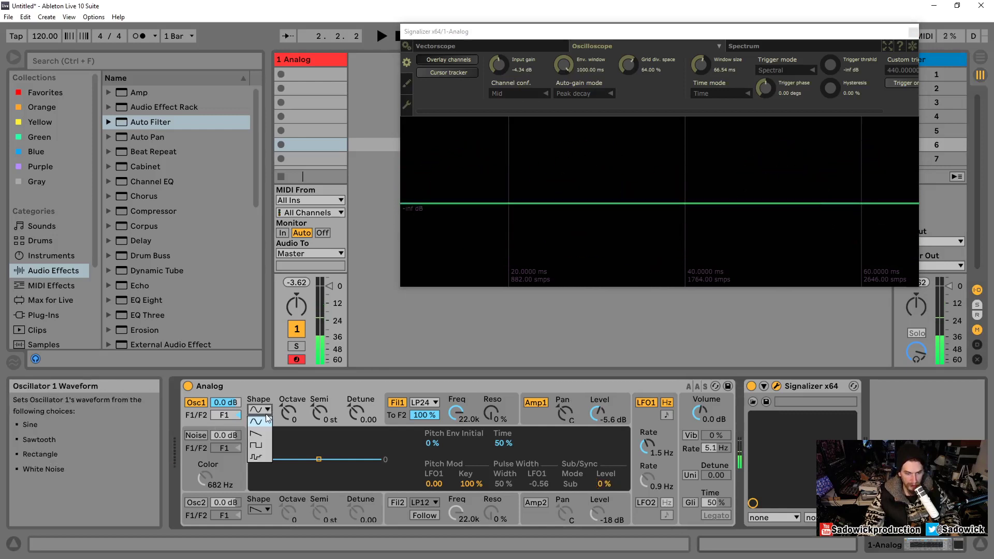
click(259, 429)
click(571, 484)
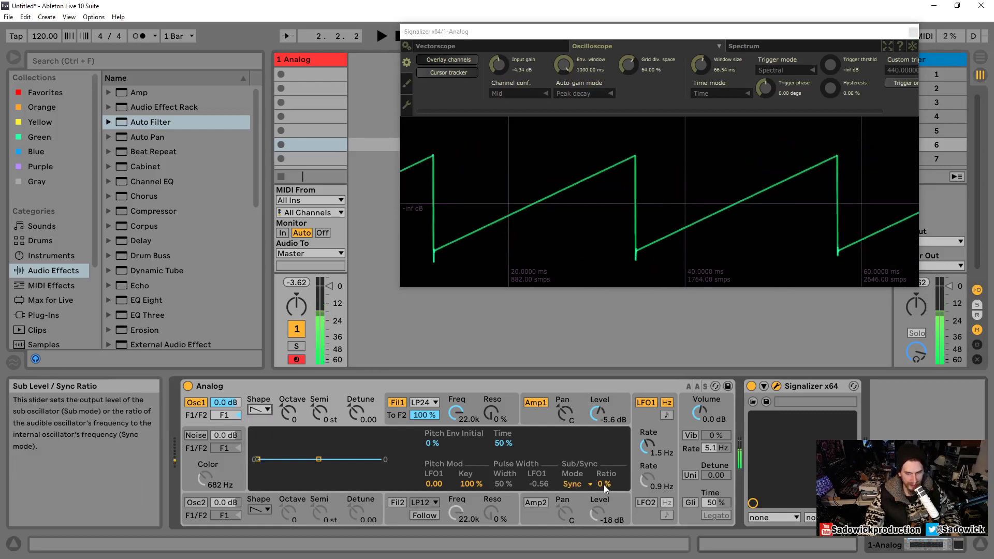
click(259, 409)
click(256, 420)
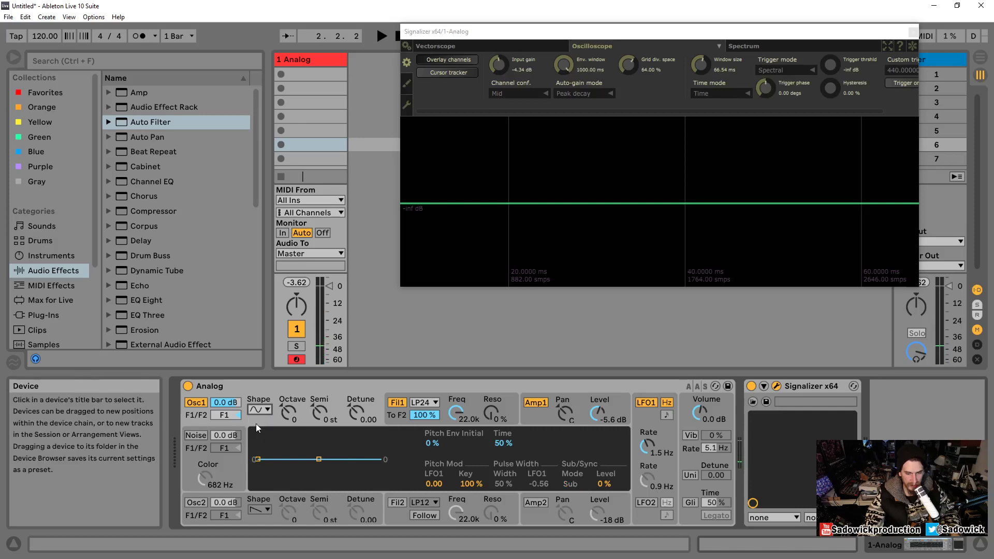
click(259, 409)
click(259, 435)
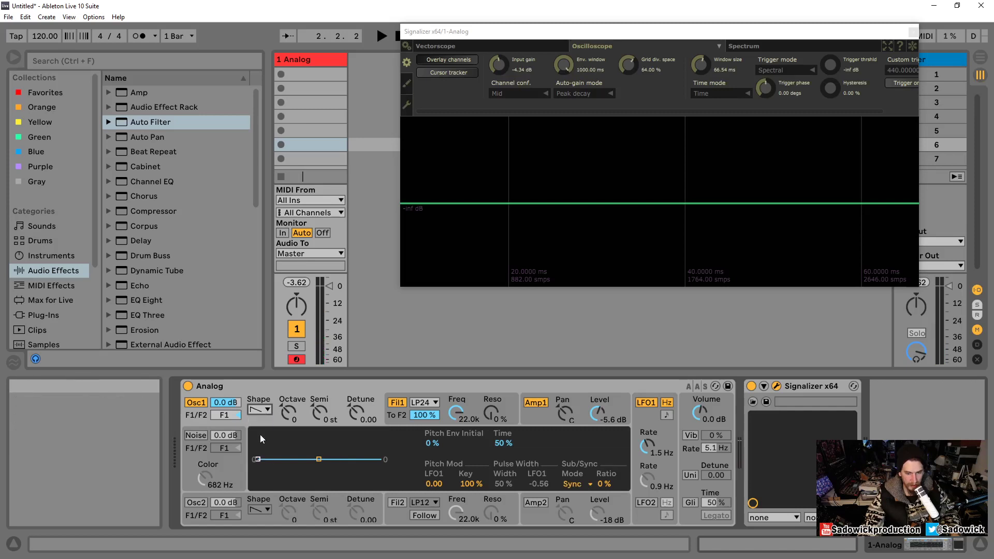
click(260, 410)
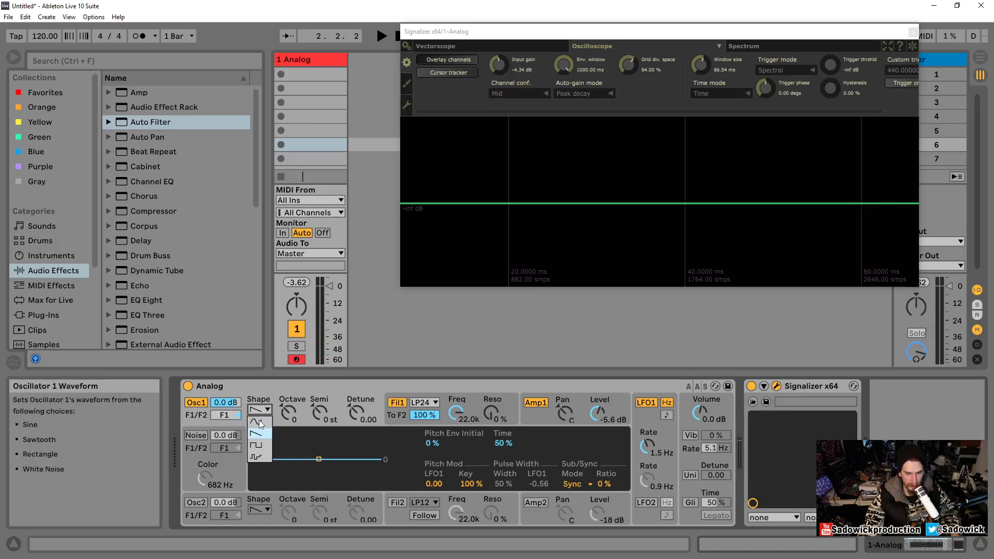
click(259, 448)
mouse_move(606, 484)
mouse_down()
mouse_move(605, 462)
mouse_move(605, 489)
mouse_up()
click(260, 409)
click(261, 435)
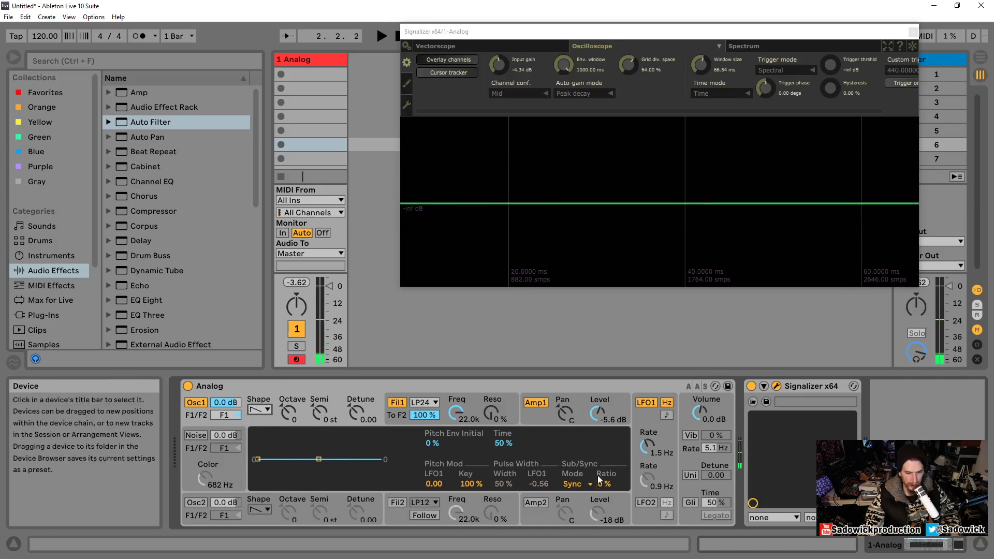
Raise the sawtooth's Sync ratio to 28% and annotate its frozen waveform with dots labelled 0 and 360 around one cycle.
drag(603, 485, 603, 468)
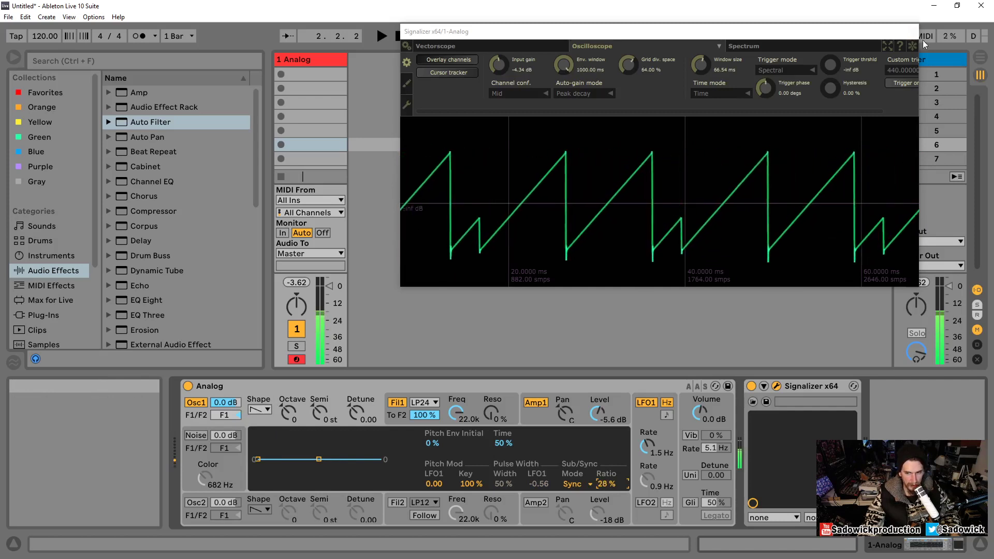
click(837, 118)
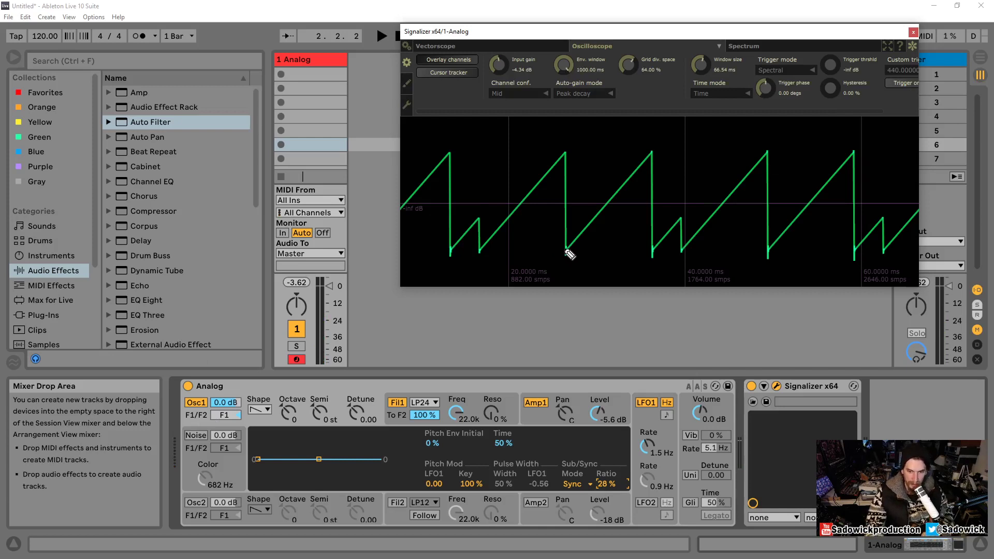
drag(566, 202, 565, 201)
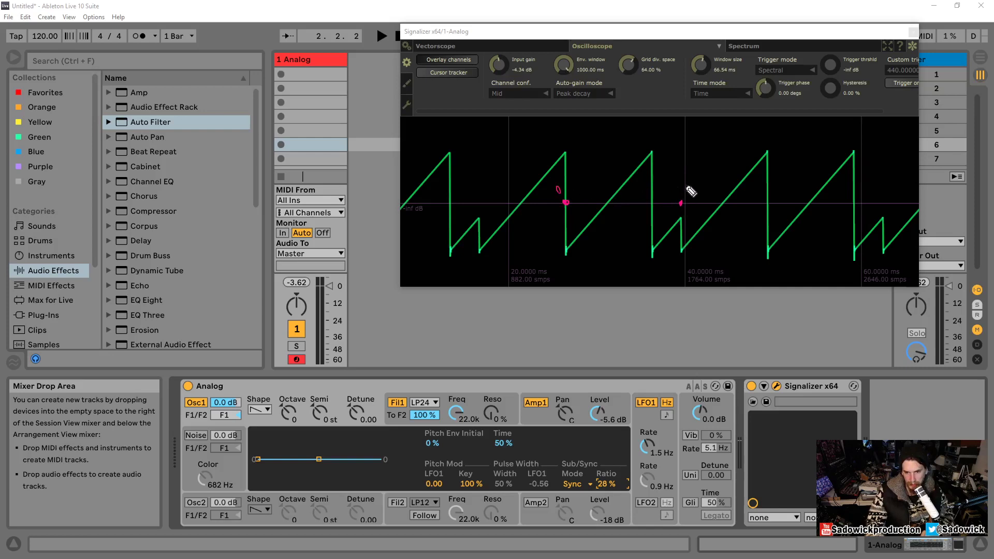
click(680, 202)
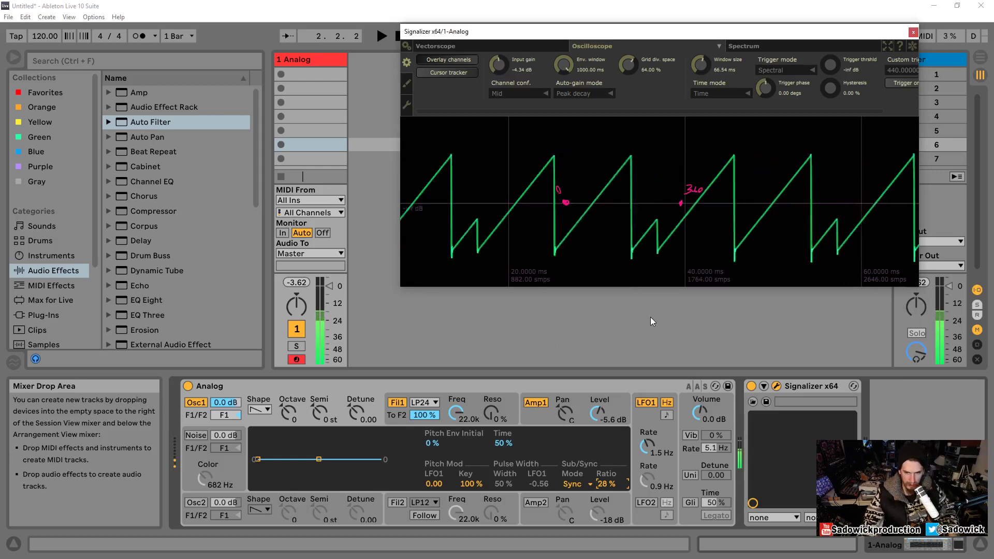
Compare the test note at 0% and 15% Sync ratio, leaving it at 15% with the waveform frozen and annotations cleared.
drag(613, 489, 614, 509)
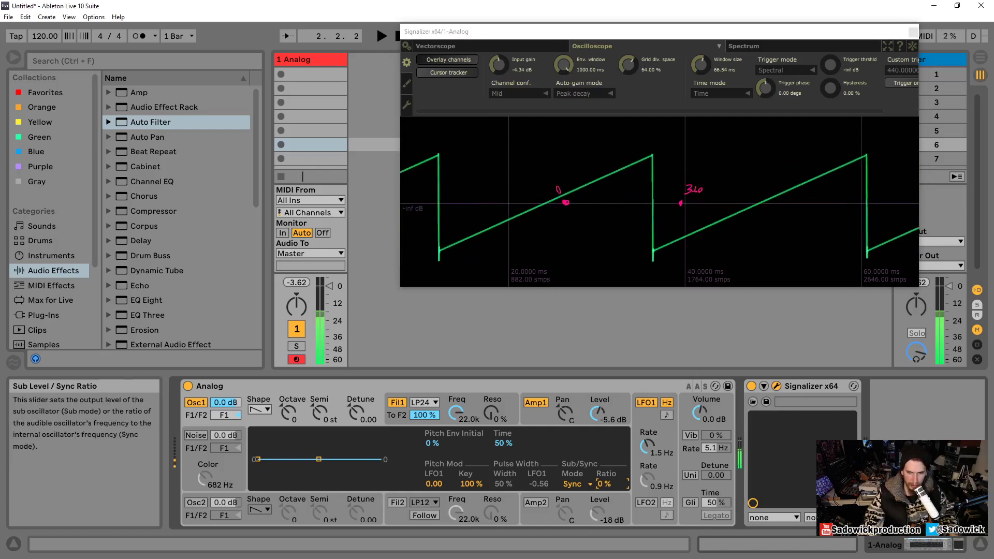
mouse_move(608, 487)
mouse_down()
mouse_move(608, 476)
mouse_move(608, 486)
mouse_up()
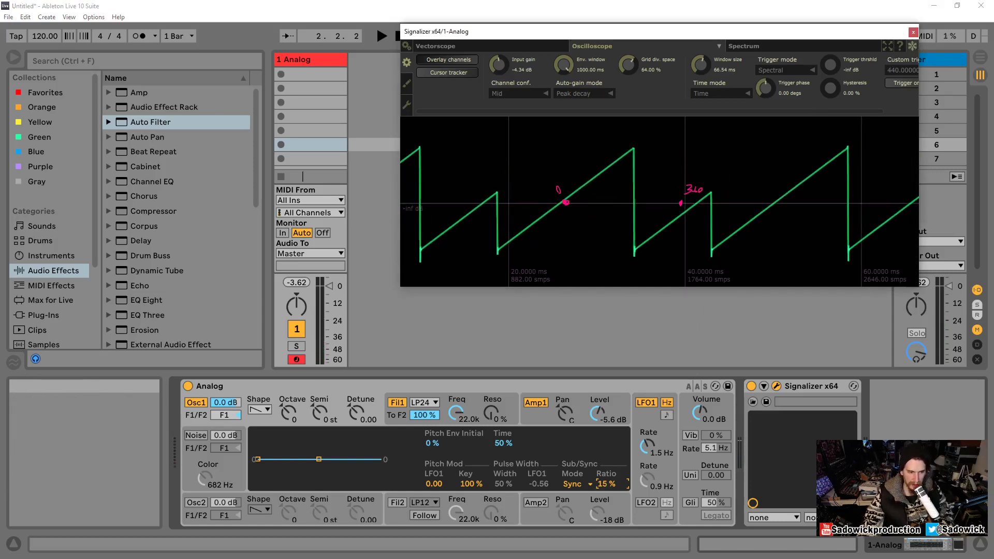
key(Escape)
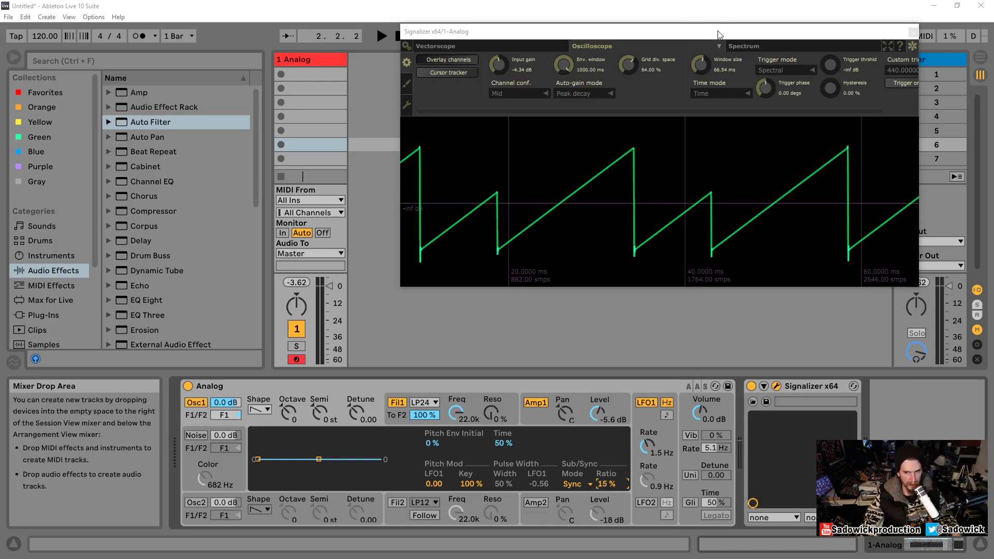
Move the Signalizer window down and to the left, closer to the middle of the workspace.
drag(717, 35, 674, 81)
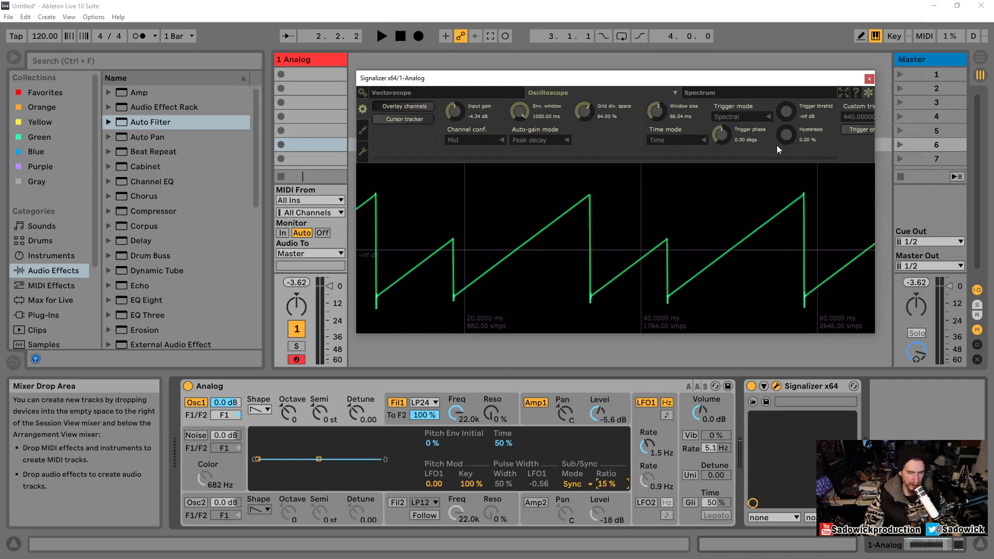
drag(686, 82, 675, 77)
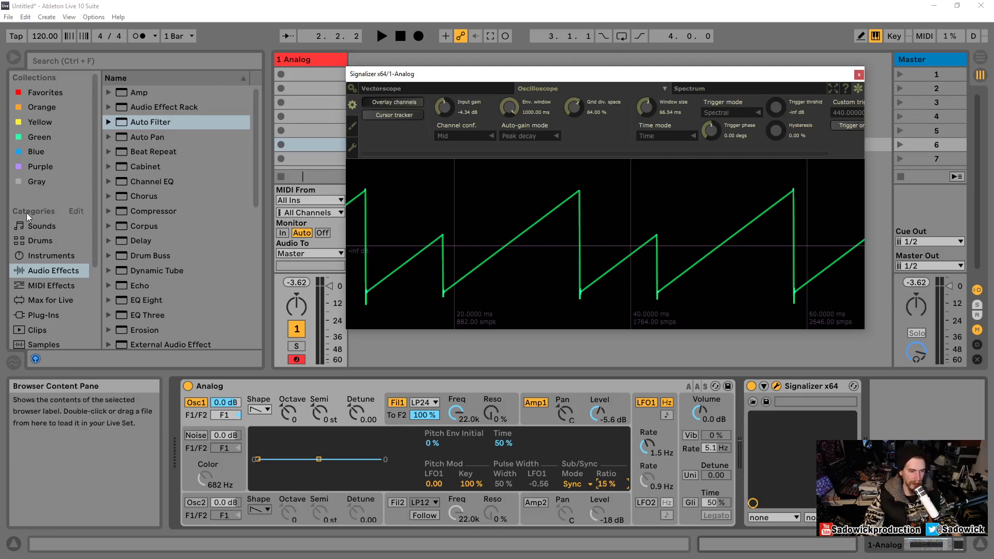
drag(627, 77, 608, 83)
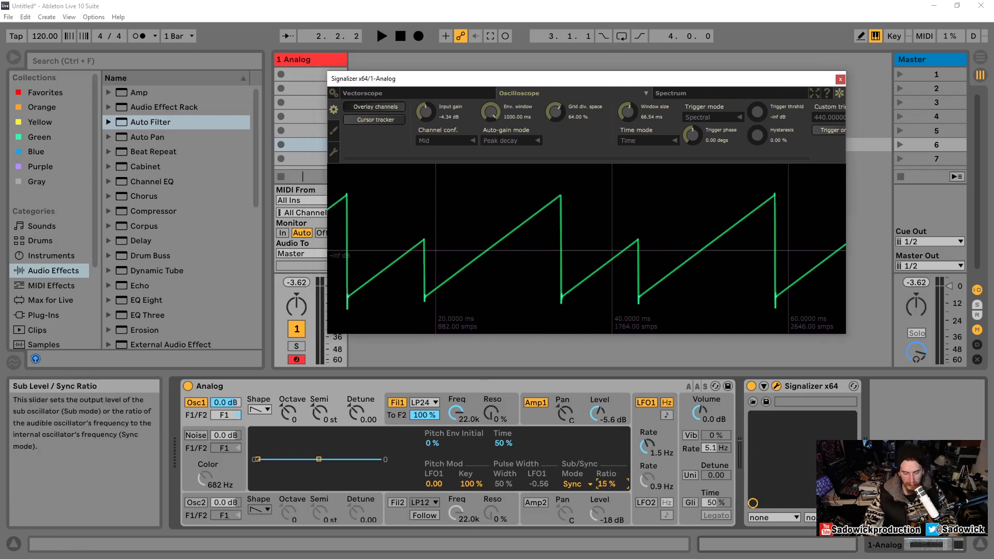
Unfreeze the oscilloscope and play test notes in the C1 to D2 octave with the Sync ratio at 12% and 74%.
drag(606, 485, 606, 484)
click(841, 95)
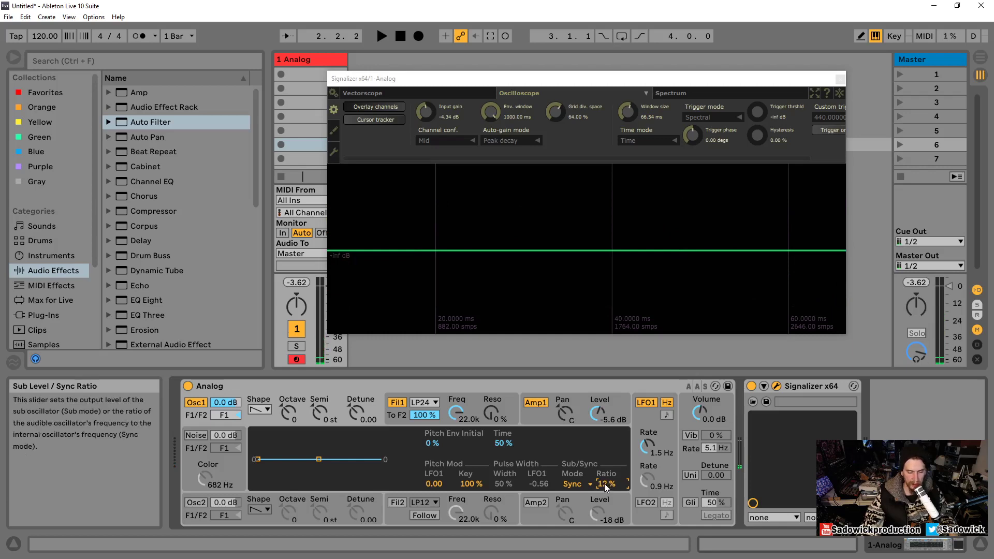
key(z)
key(a)
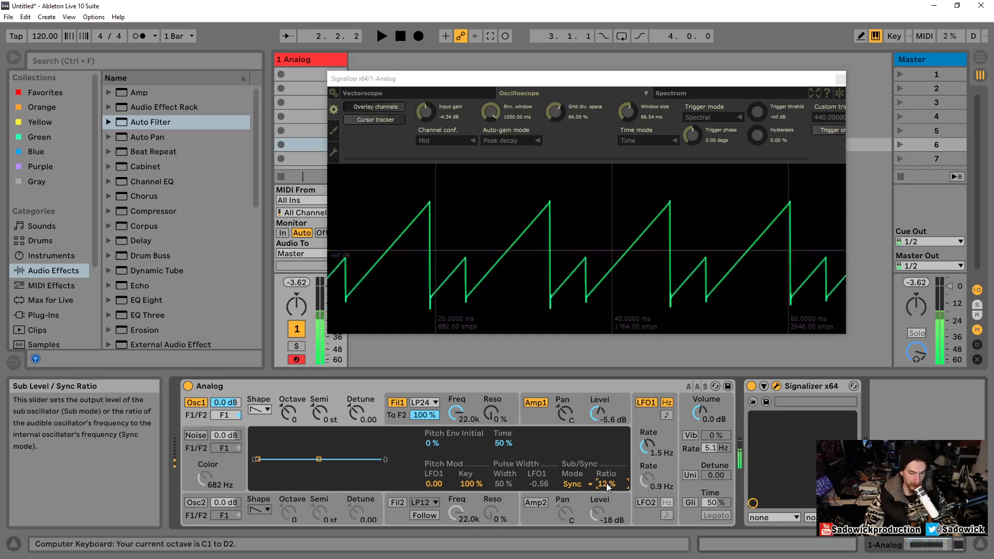
drag(606, 484, 607, 452)
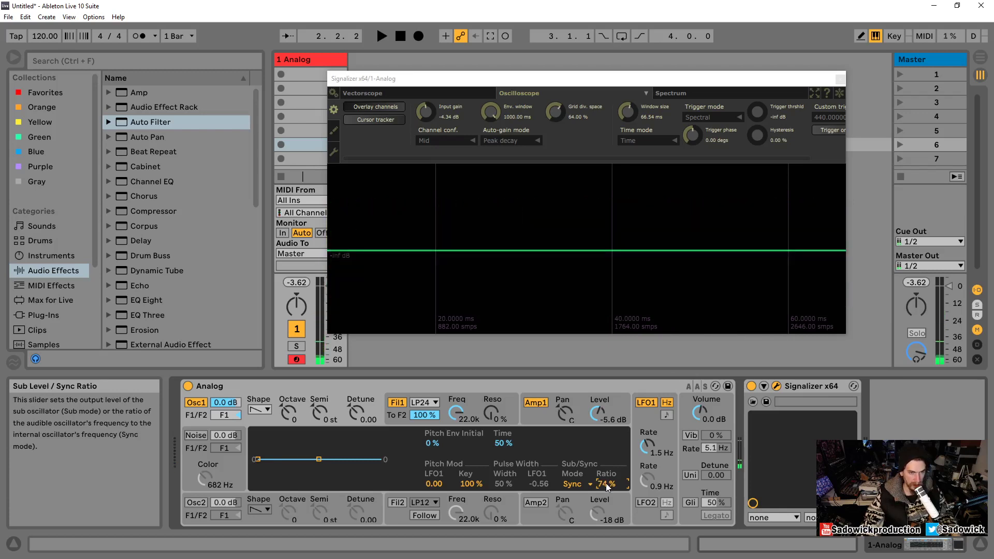
key(a)
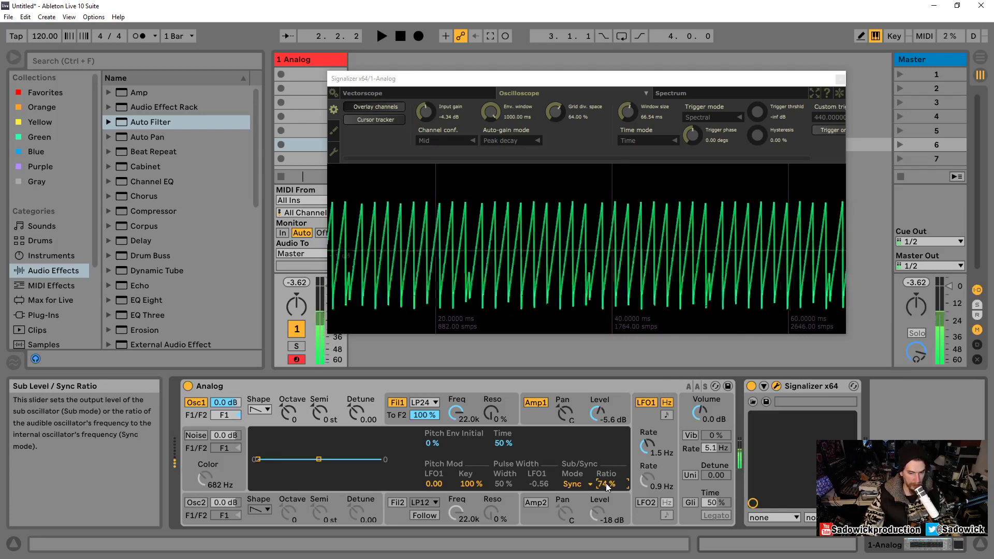
Reset Oscillator 1's Sync ratio to 0% and switch its Sub/Sync mode to Sub.
drag(607, 486, 607, 504)
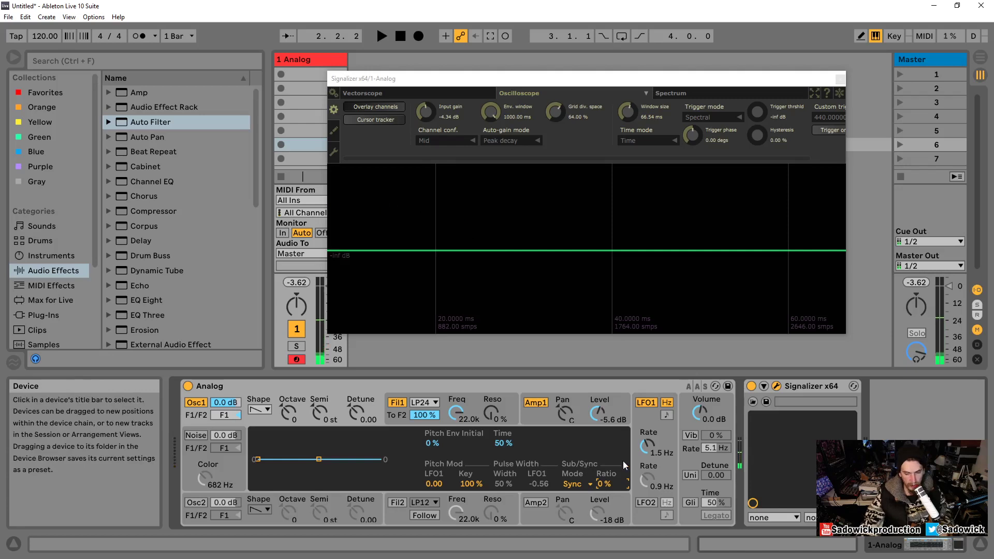
click(571, 485)
click(569, 496)
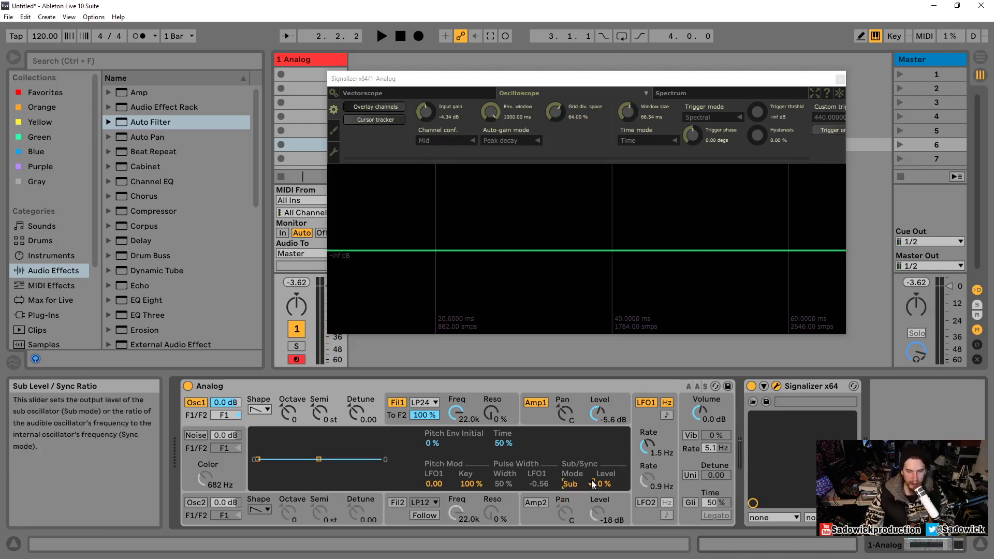
Lower Filter 1's cutoff frequency to 82 and set LFO 1's rate to 2.6 Hz.
click(508, 404)
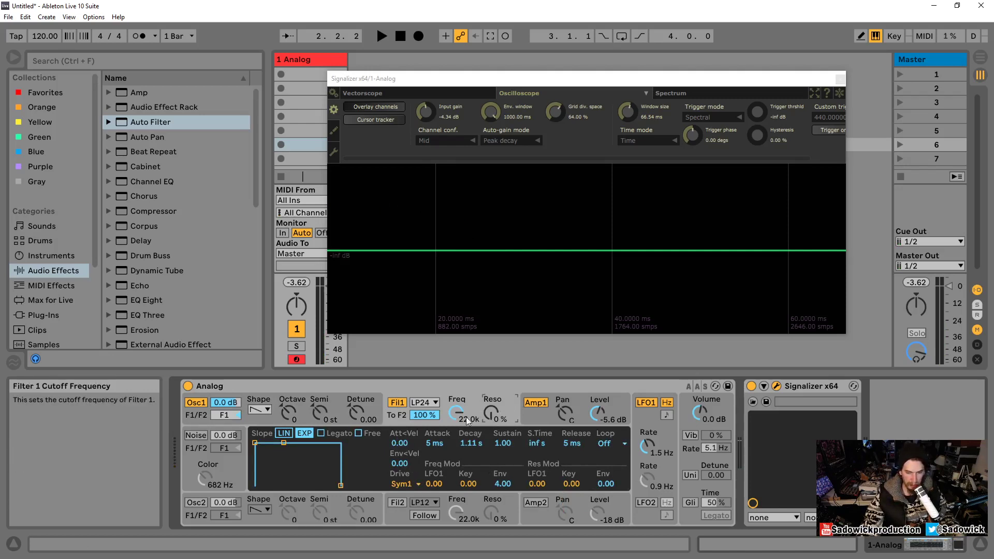
drag(455, 412, 456, 435)
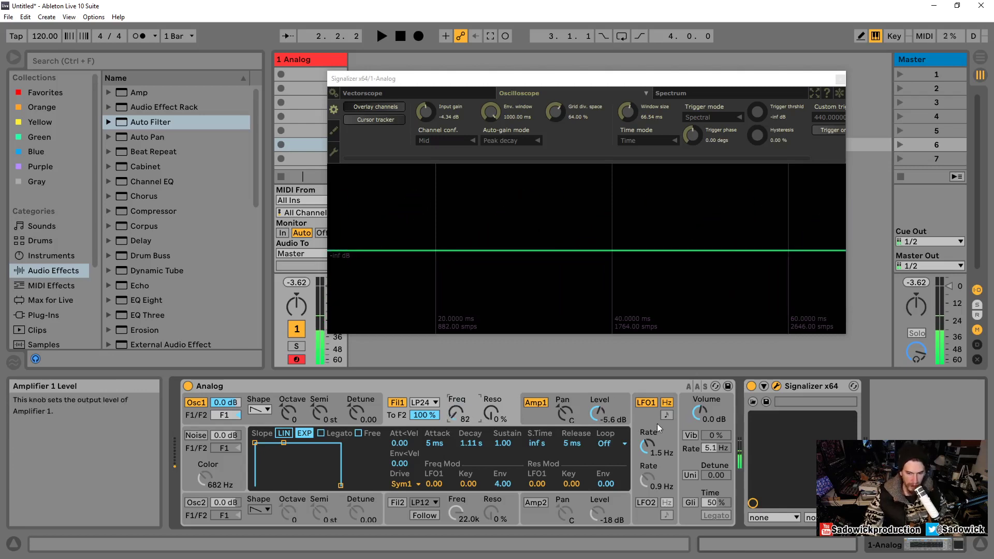
drag(647, 445, 647, 435)
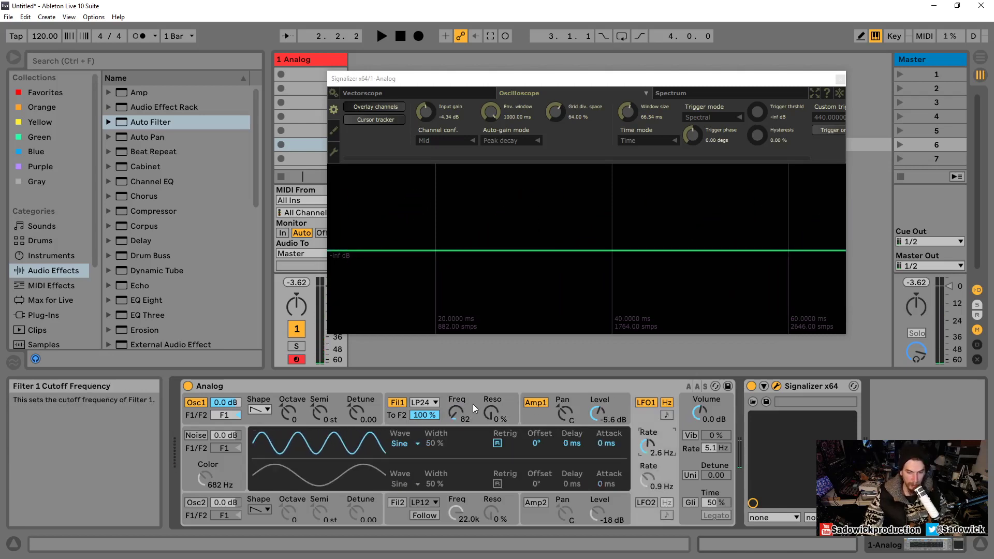
Show Filter 1's settings and outline the LFO1 amounts under Freq Mod and Res Mod with rectangles.
click(455, 412)
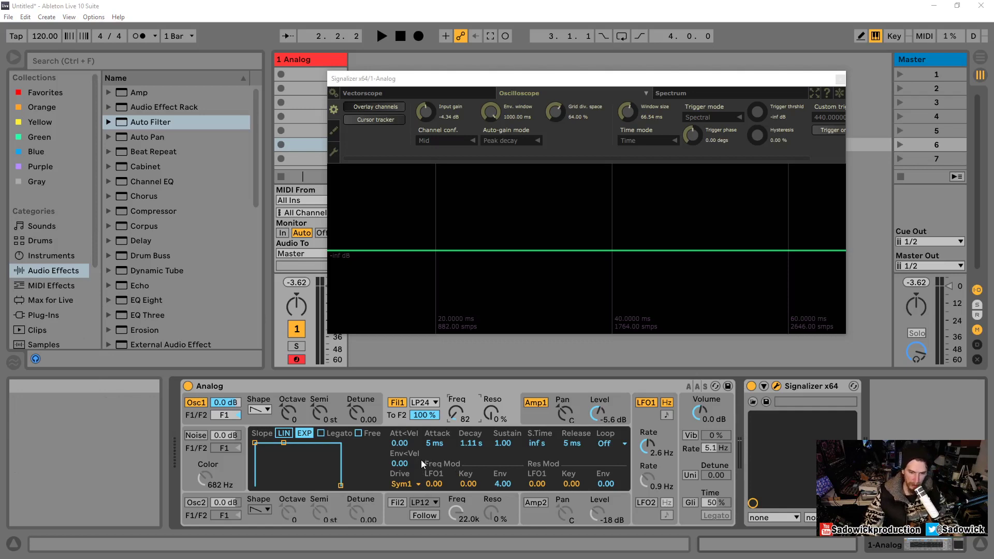
drag(425, 472, 446, 491)
drag(526, 458, 549, 493)
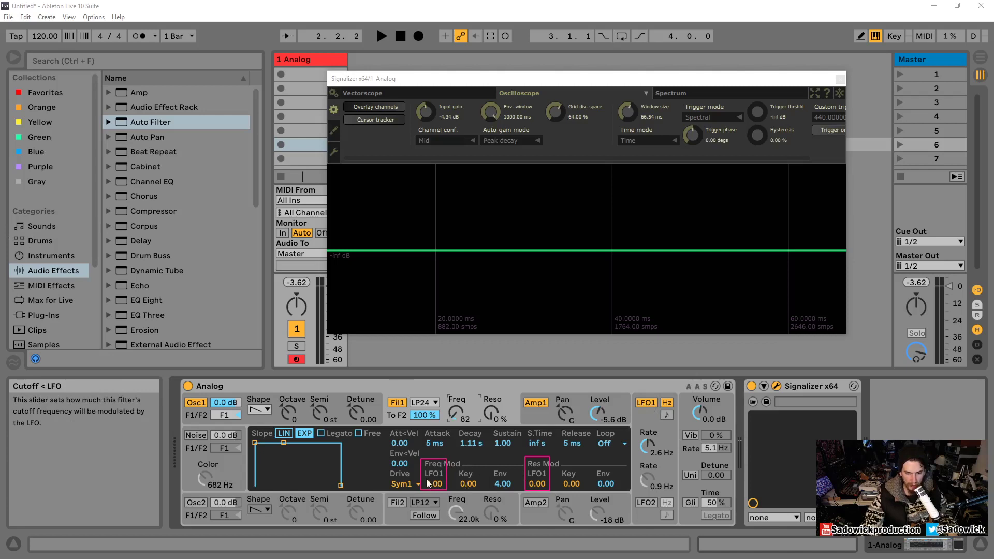
Modulate Filter 1's cutoff, set at 290, by LFO 1 at a 9.6 Hz rate with an amount of 2.26.
drag(456, 412, 455, 393)
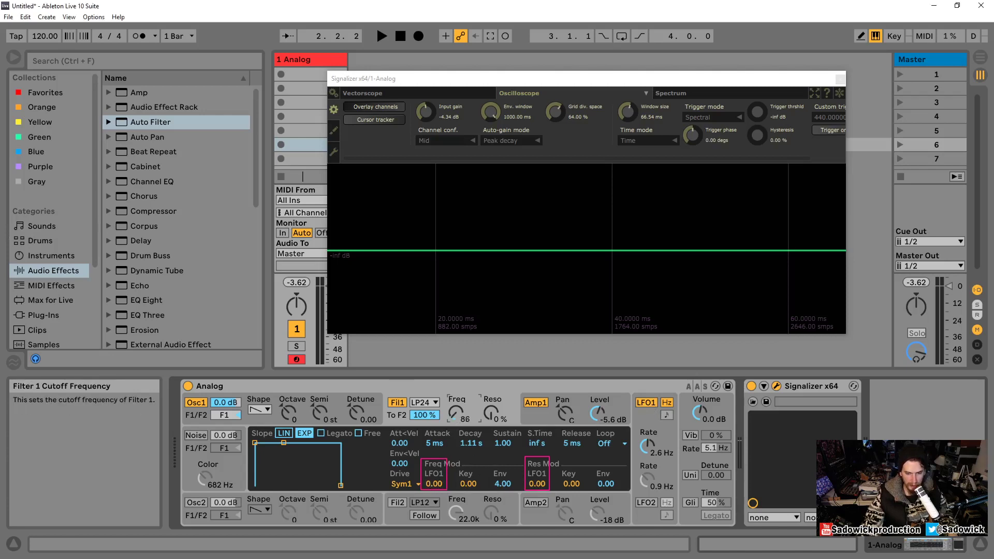
drag(434, 483, 434, 466)
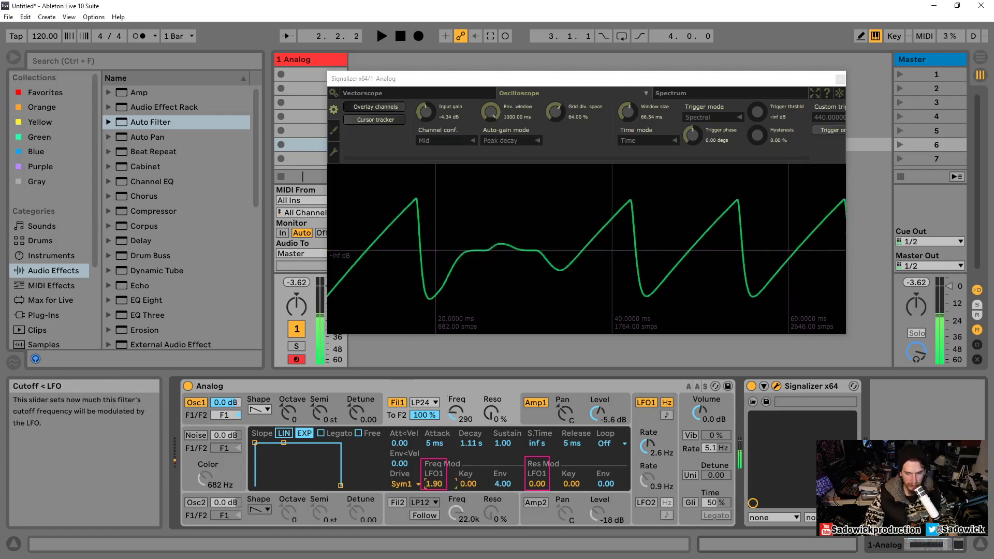
drag(646, 445, 647, 429)
Set the LFO 1 modulation amount of Filter 1's resonance to 2.45 while playing a test note.
click(499, 398)
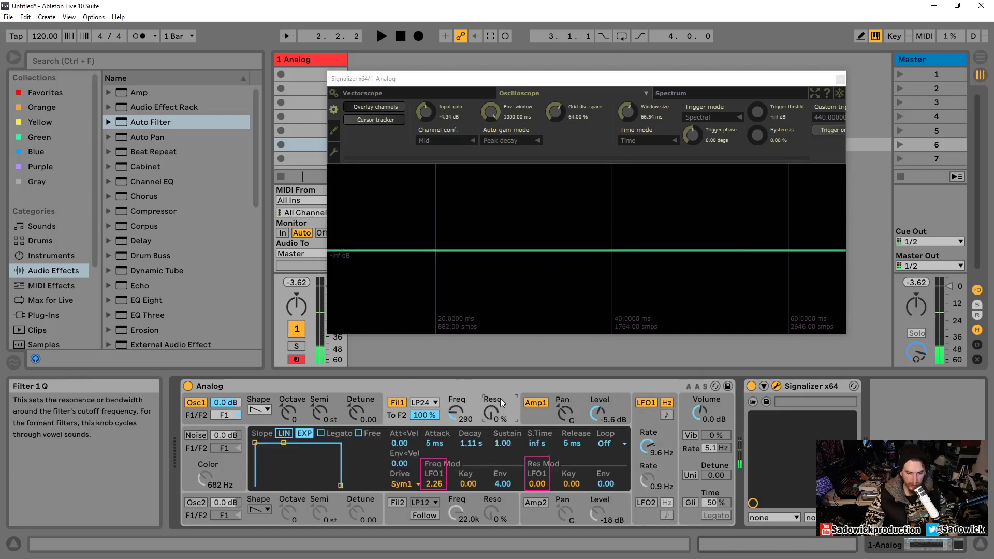
drag(541, 483, 538, 468)
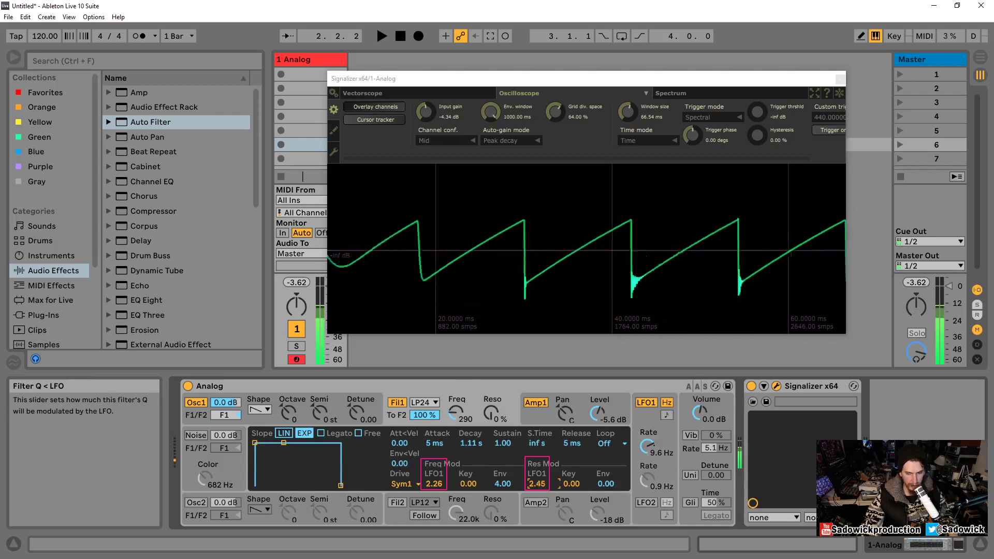
Set Filter 1's resonance to 30 % and LFO 1's rate to 1.6 Hz, then bring Filter 1's settings back into the display.
drag(490, 413, 490, 397)
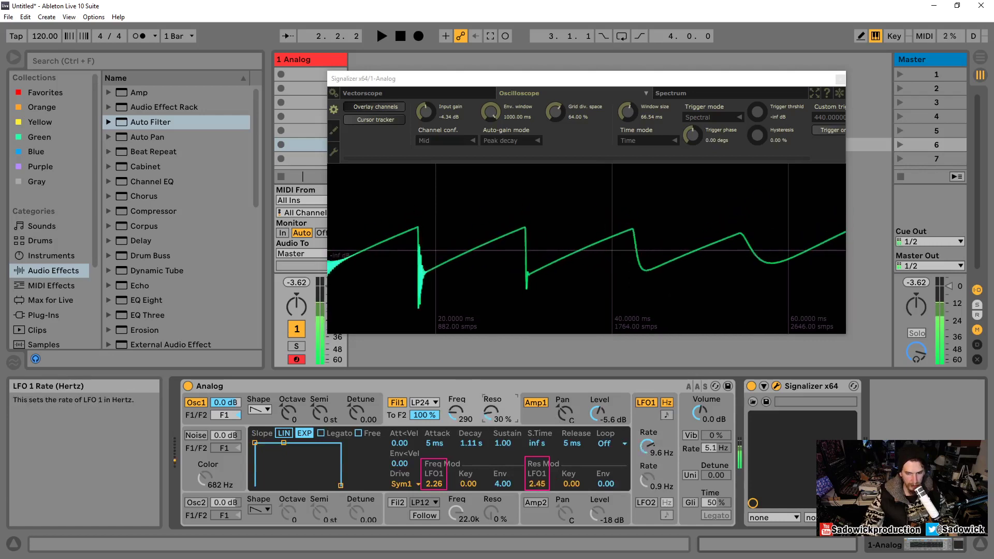
drag(645, 443, 645, 450)
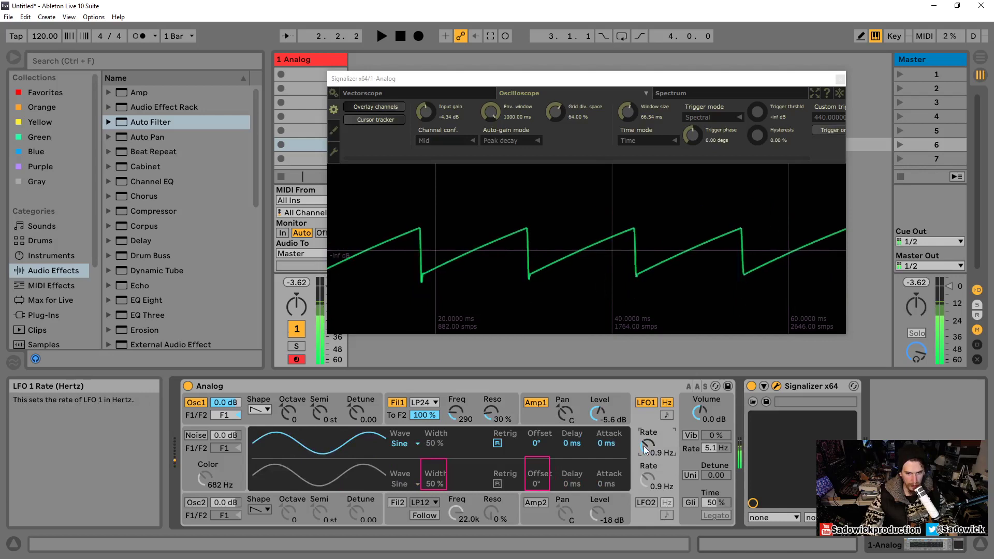
click(477, 399)
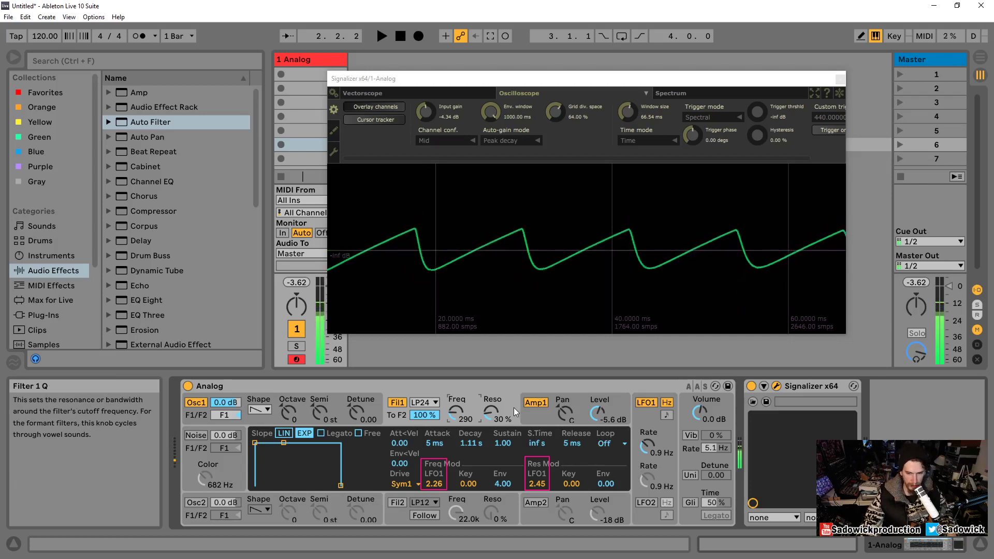
mouse_move(647, 445)
mouse_down()
mouse_move(647, 421)
mouse_move(647, 435)
mouse_up()
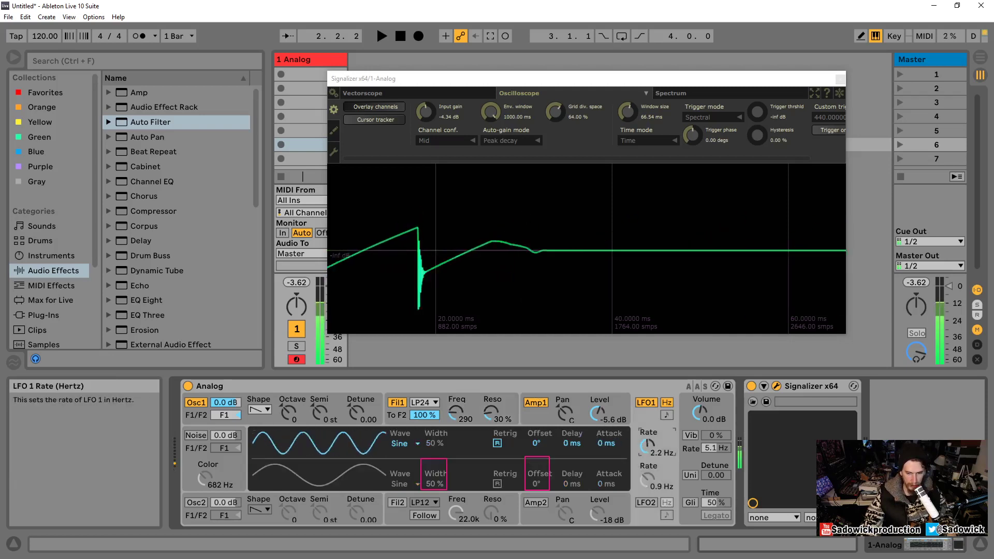
click(476, 403)
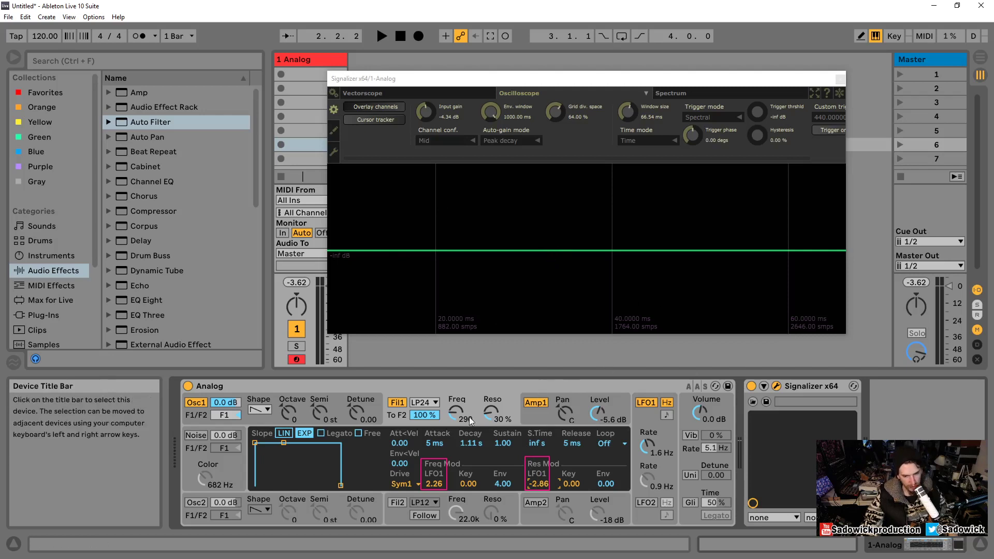
Adjust Filter 1's cutoff and reset the LFO 1 modulation amount of its resonance to 0.00.
mouse_move(455, 412)
mouse_down()
mouse_move(455, 394)
mouse_move(455, 421)
mouse_move(490, 404)
mouse_move(493, 426)
mouse_move(452, 426)
mouse_up()
drag(537, 483, 537, 478)
double_click(538, 483)
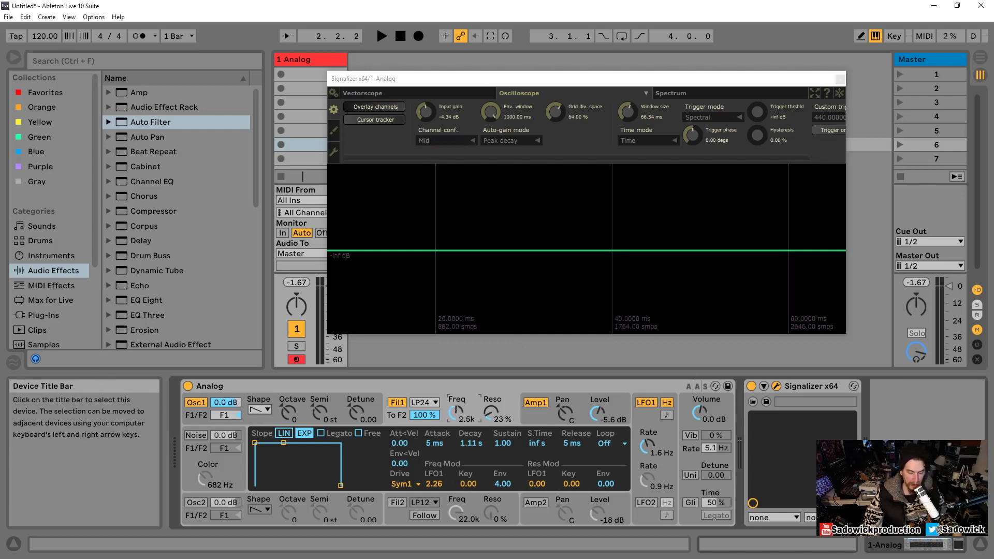
Lower Filter 1's cutoff frequency to 712 and play the same test note in octaves ranging from C1 to C5.
drag(455, 409, 454, 426)
key(z)
key(d)
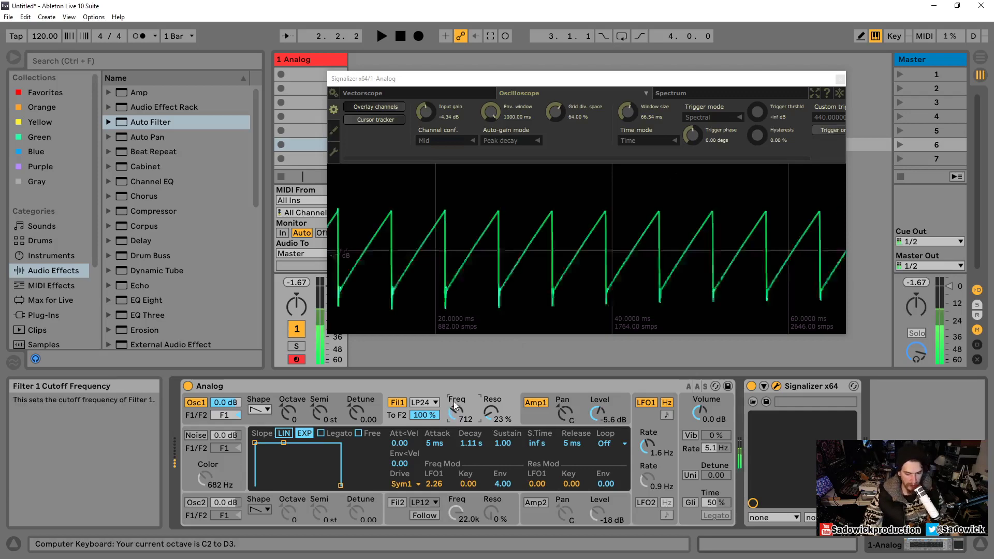
key(x)
key(x)
key(x)
key(d)
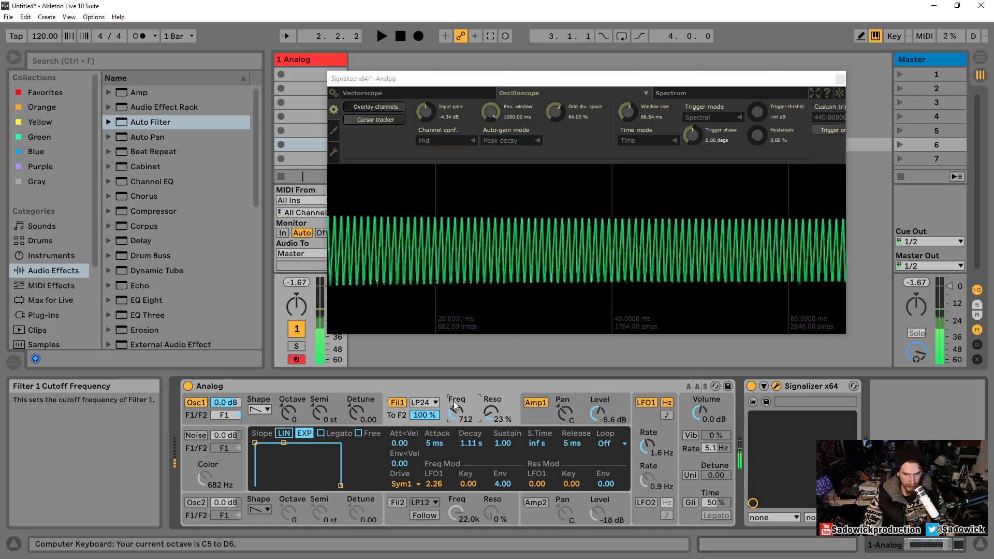
key(z)
key(z)
key(z)
key(d)
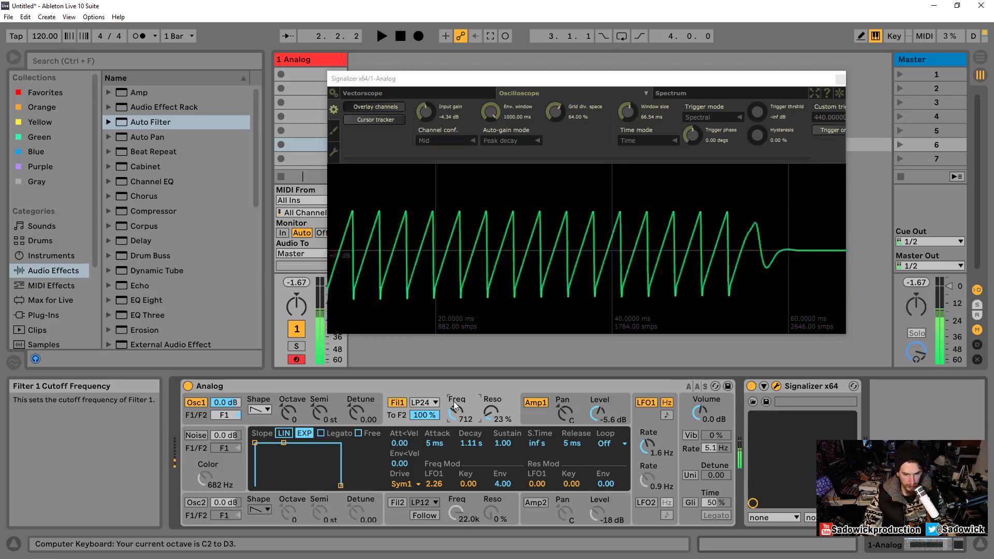
key(z)
key(d)
Switch Signalizer to the Spectrum view and play the test note in the C3 and C4 octaves.
click(720, 95)
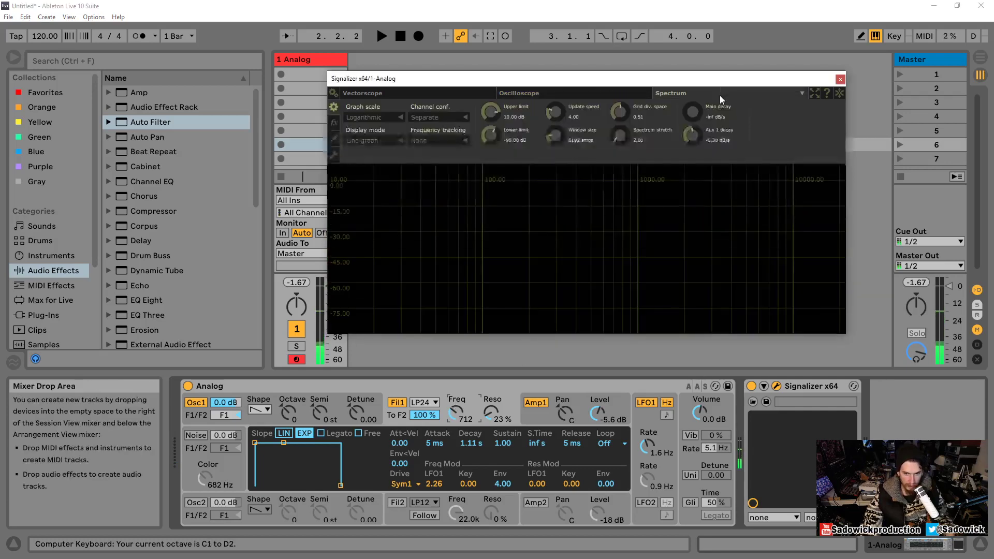
key(x)
key(x)
key(d)
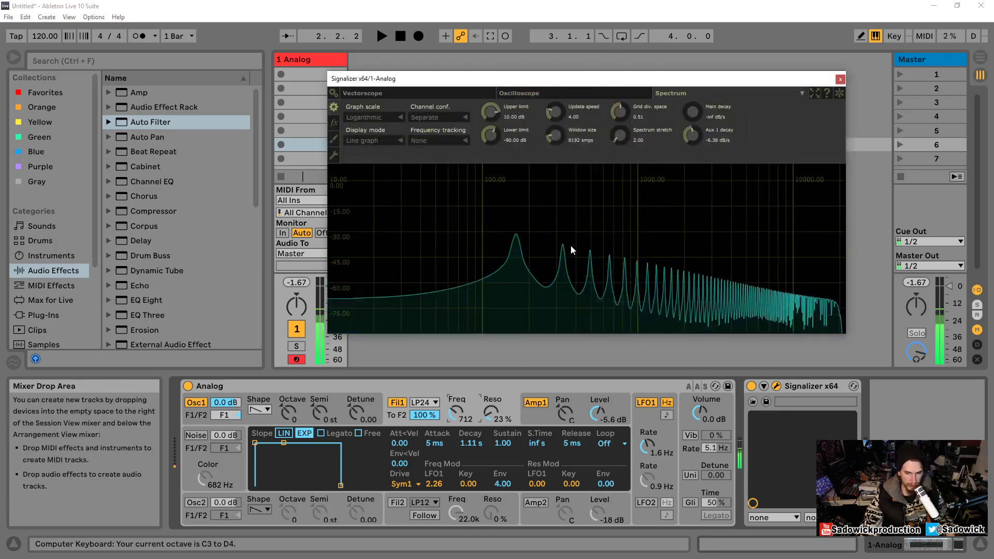
key(x)
key(d)
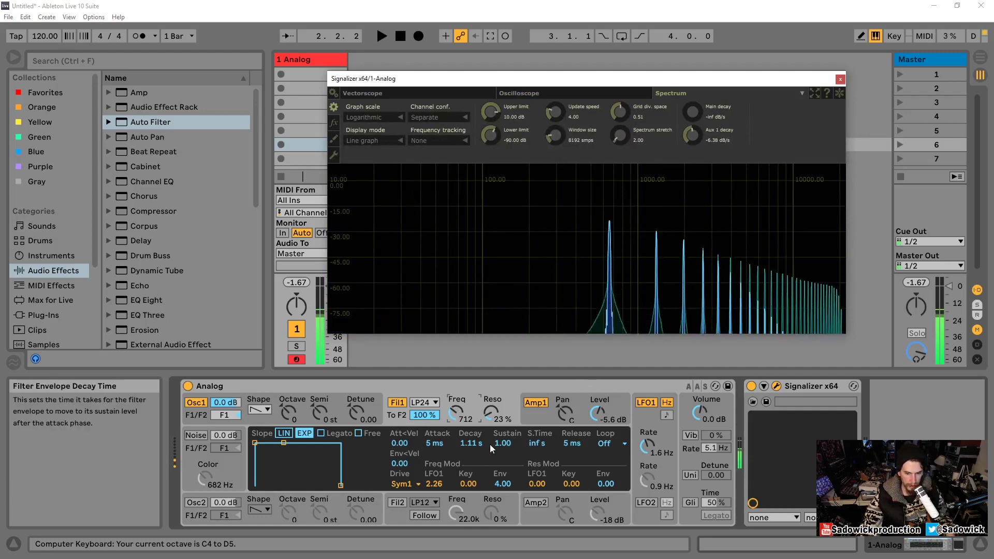
Reset the envelope modulation of Filter 1's cutoff to 0.00 and set the cutoff frequency to 519.
double_click(496, 483)
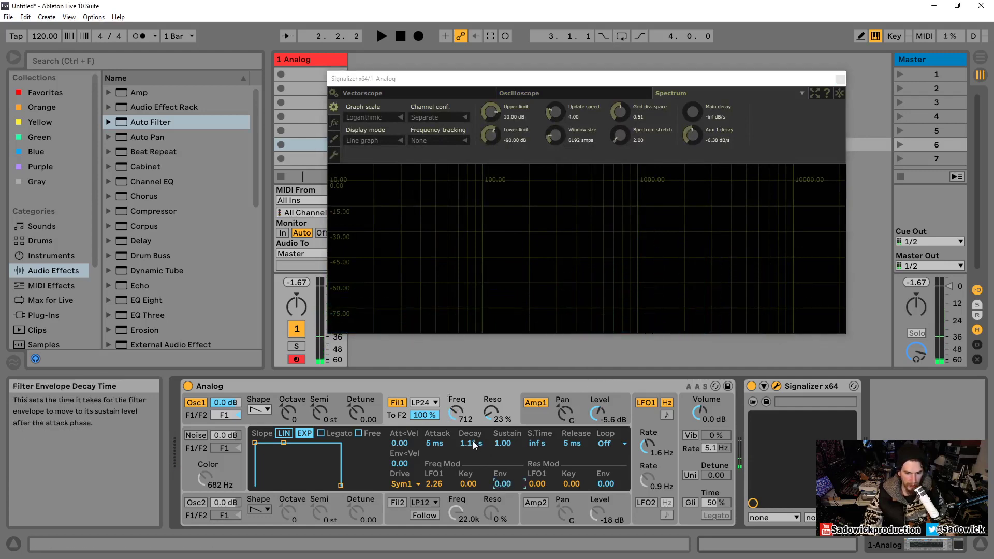
key(d)
drag(456, 413, 457, 419)
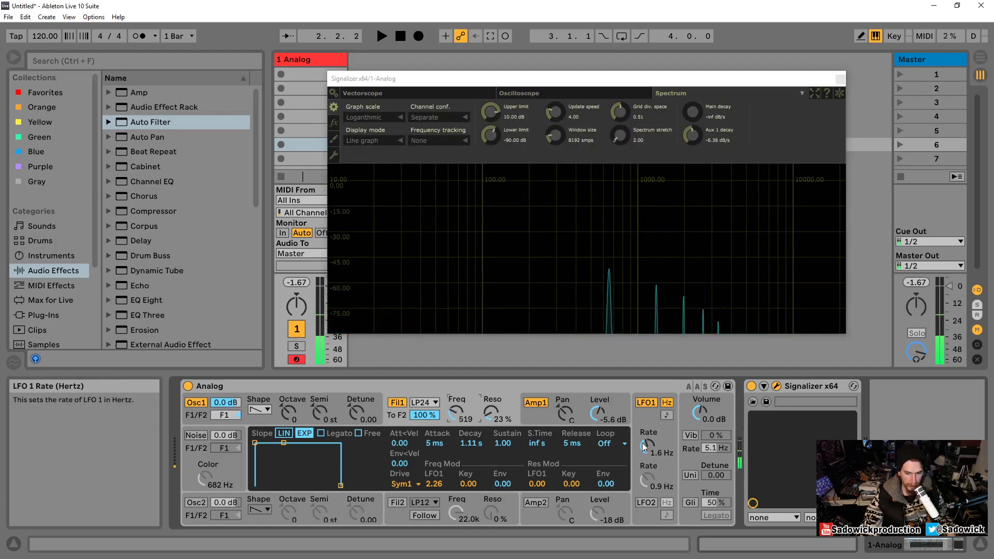
Turn off LFO 1 and play test notes while trying Filter 1's cutoff control.
click(649, 402)
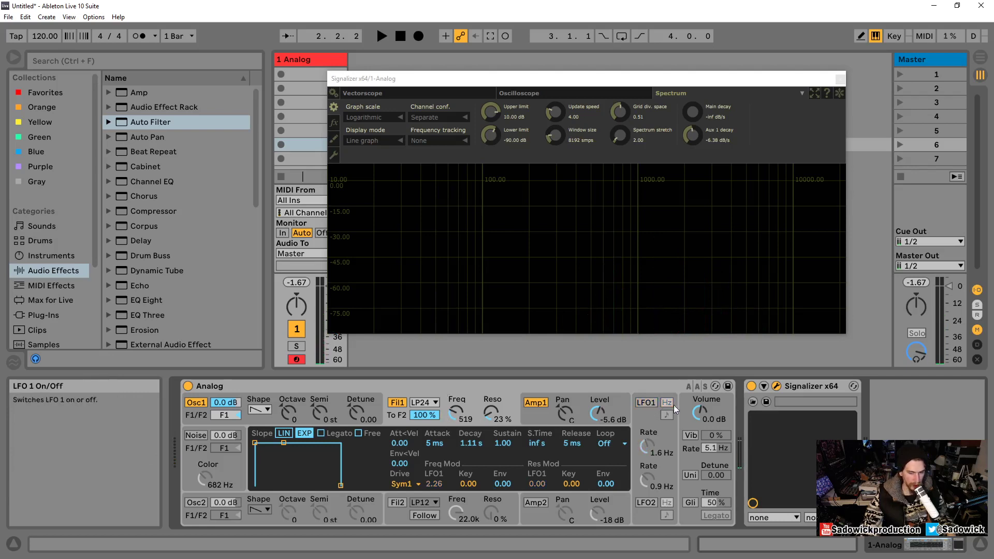
key(d)
drag(458, 396, 457, 412)
key(d)
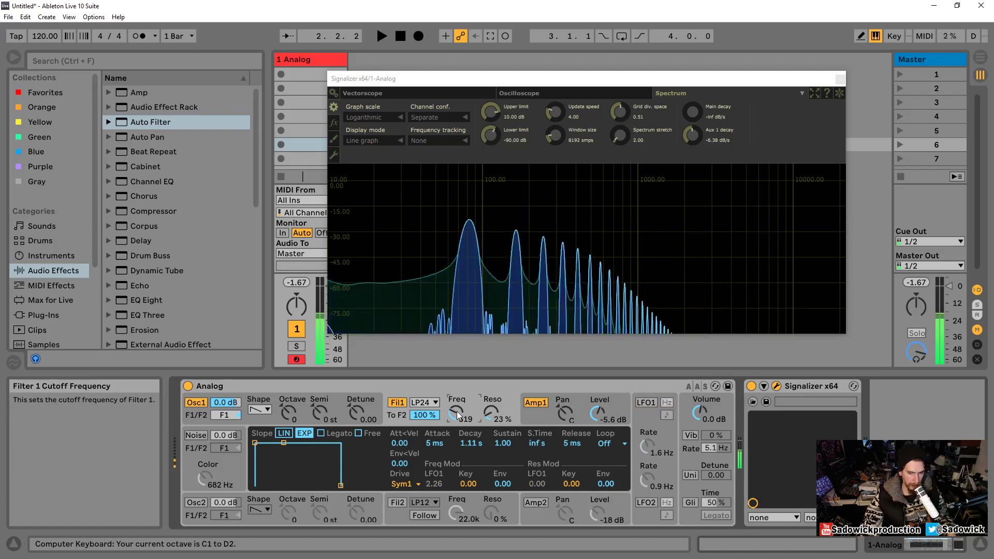
Play the test note in rising octaves up to C5 and again at C1 to compare how the fixed cutoff filters each pitch.
key(x)
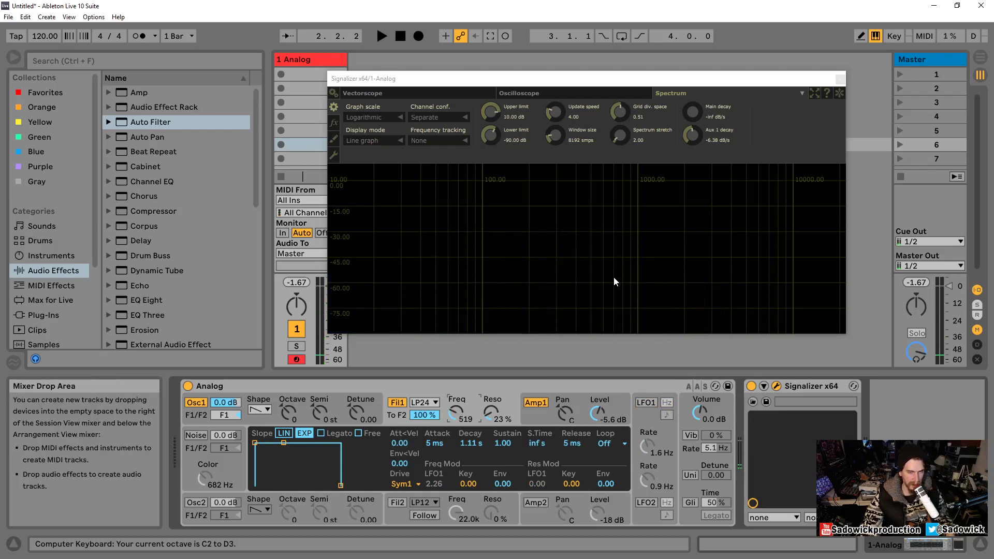
key(x)
key(d)
key(x)
key(d)
key(x)
key(d)
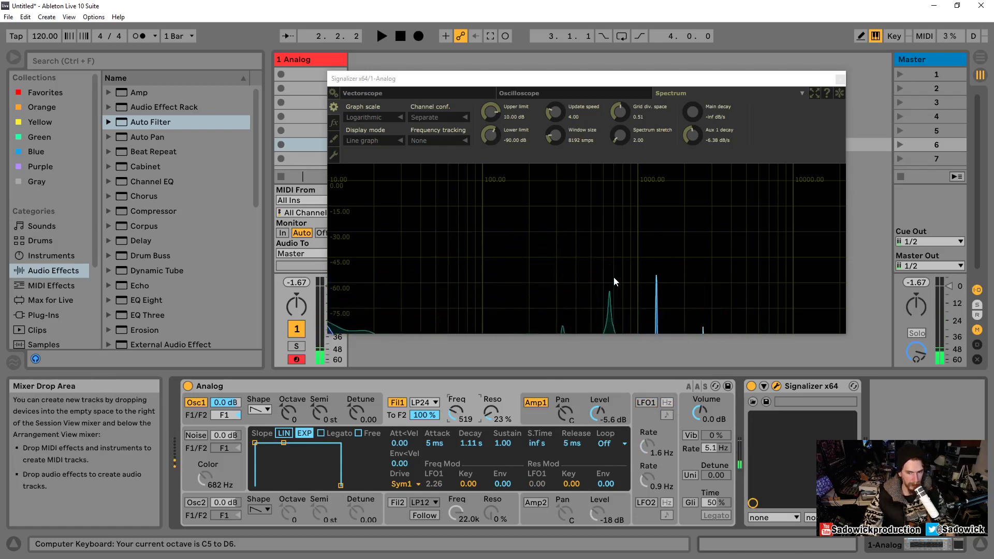
key(z)
key(z)
key(z)
key(z)
key(d)
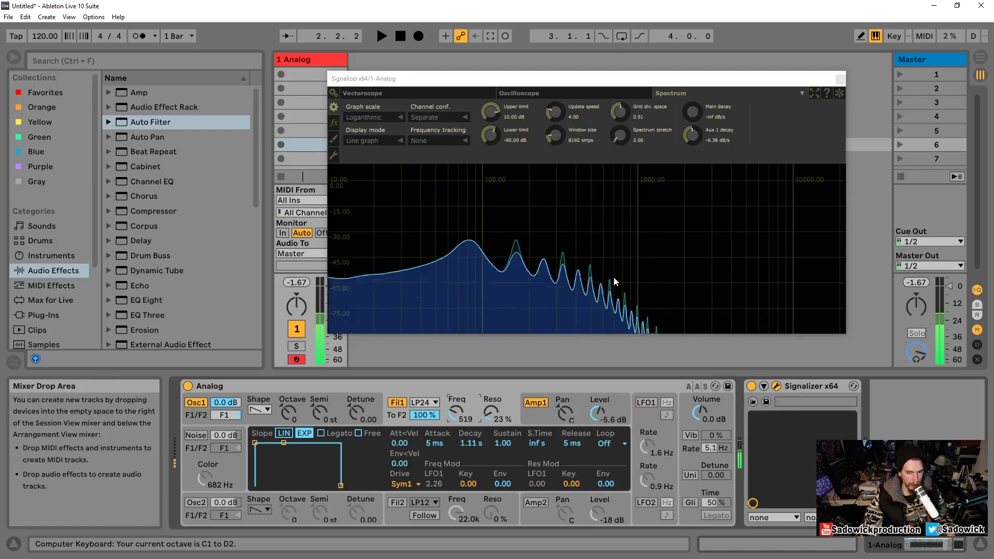
Set the Key modulation of Filter 1's cutoff to 4.00 and play the test note in rising octaves from C1 to C4.
drag(468, 484, 468, 474)
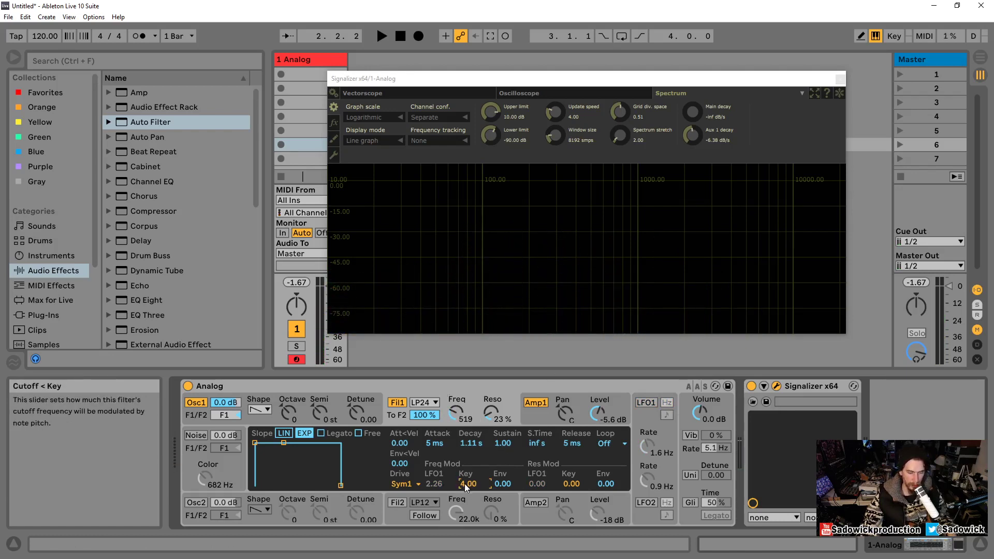
key(d)
key(x)
key(d)
key(x)
key(d)
key(x)
key(d)
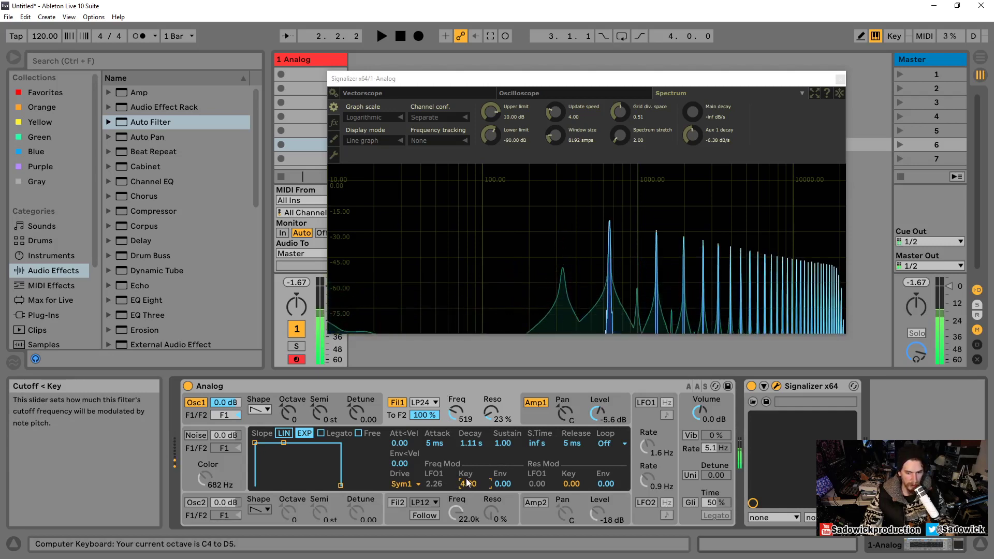
Play the test note an octave lower and reduce the Key modulation of Filter 1's cutoff to 1.00.
key(z)
key(d)
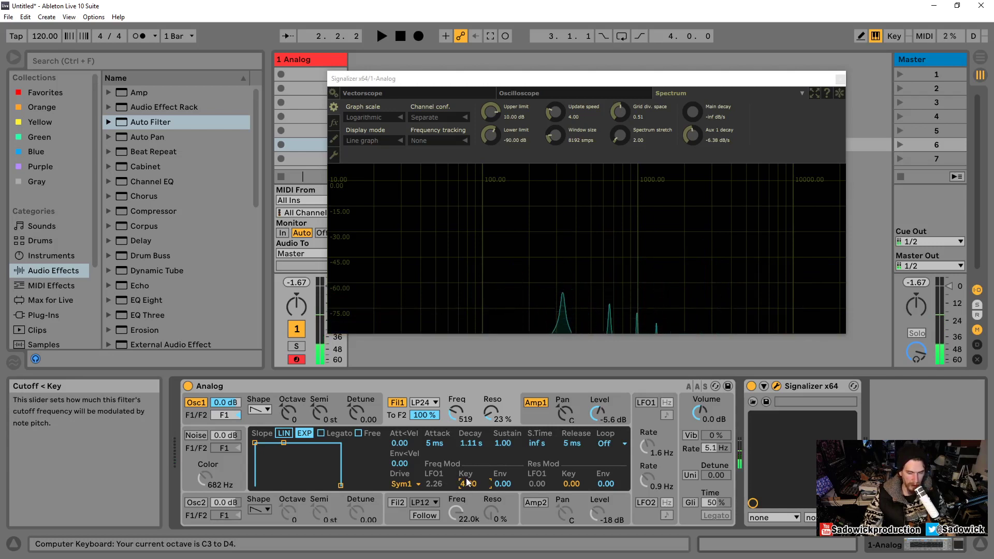
key(d)
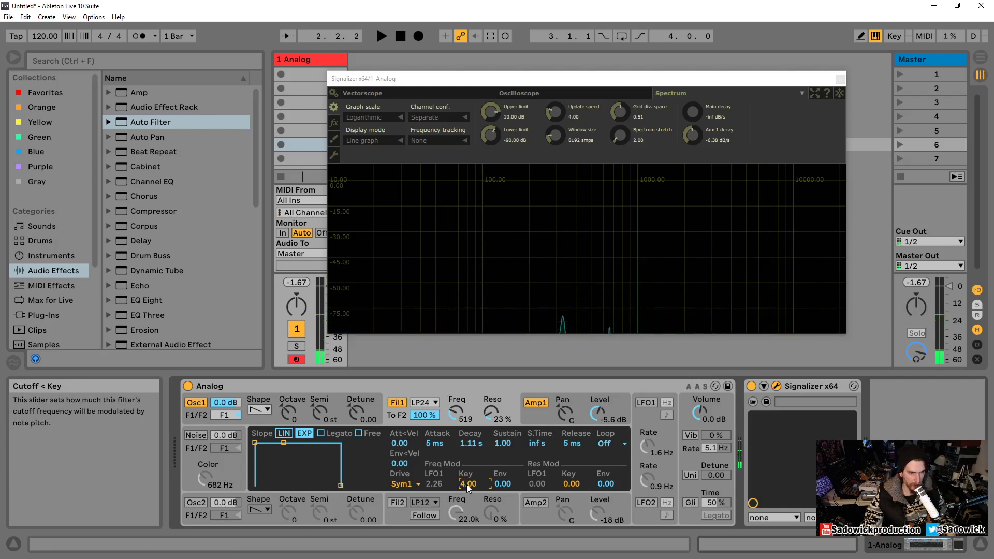
drag(466, 483, 467, 497)
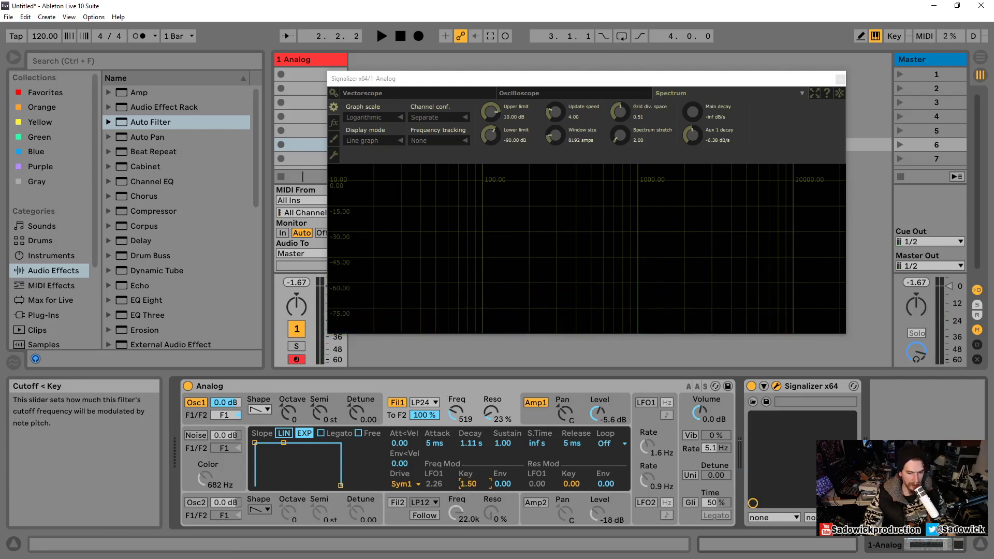
key(d)
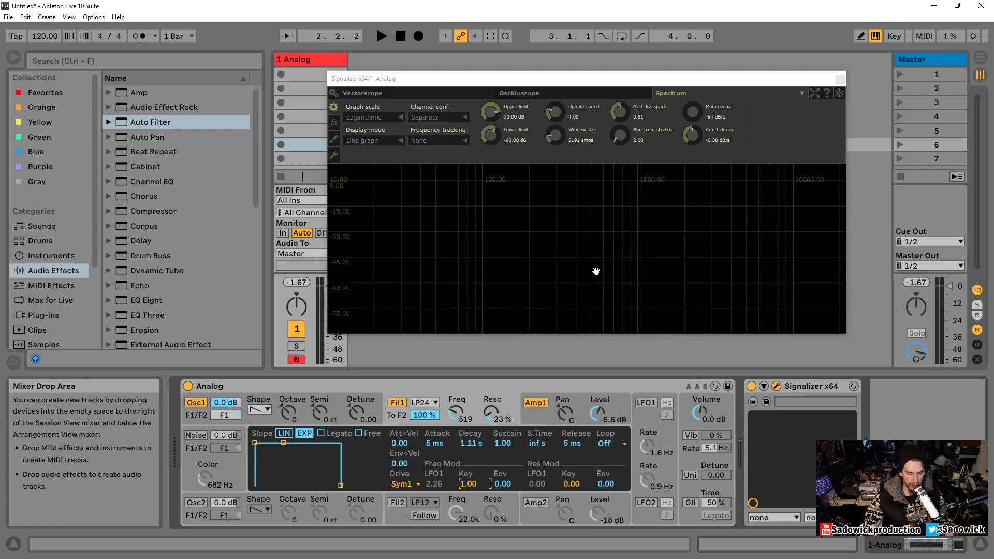
Replace Oscillator 1 with the Noise generator as the active sound source and play notes in different octaves.
click(197, 403)
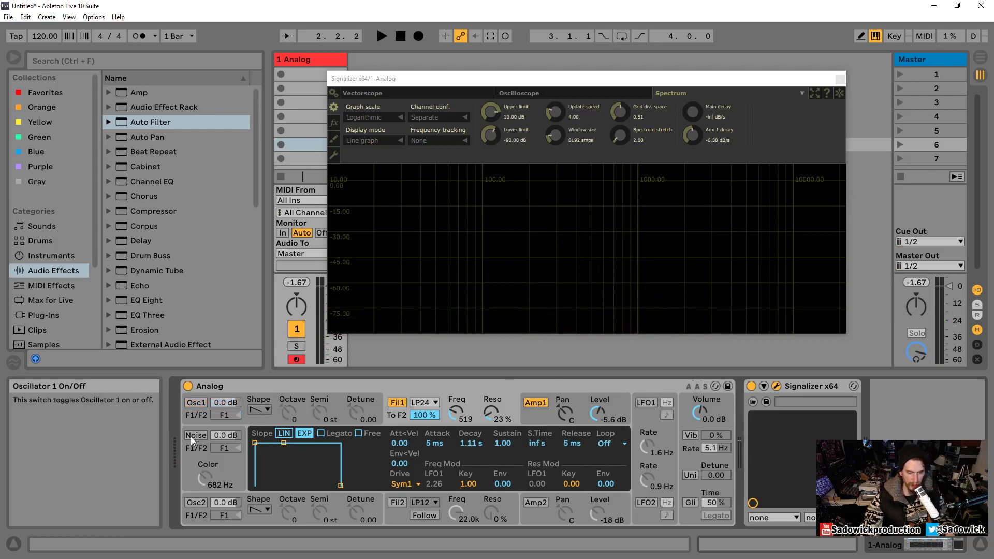
click(190, 437)
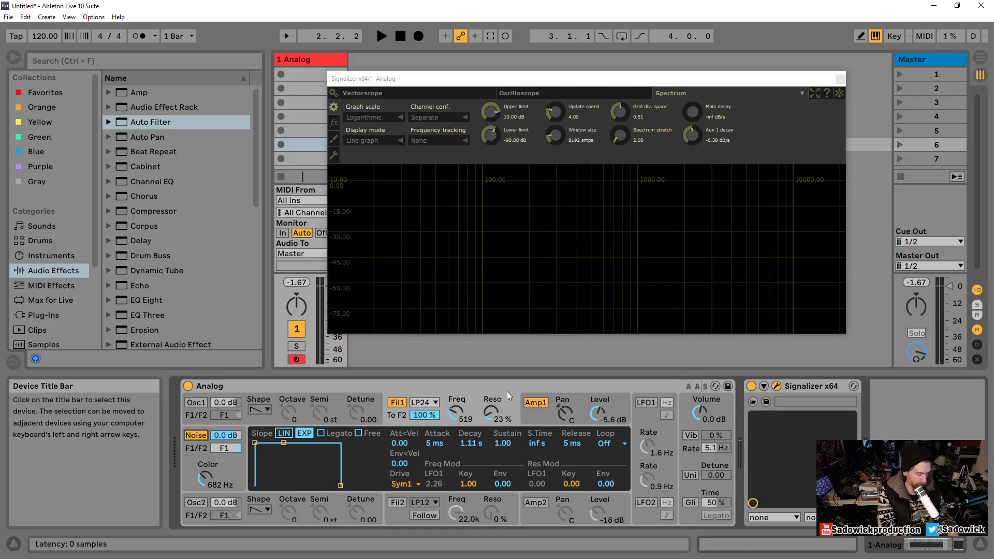
key(a)
key(x)
key(a)
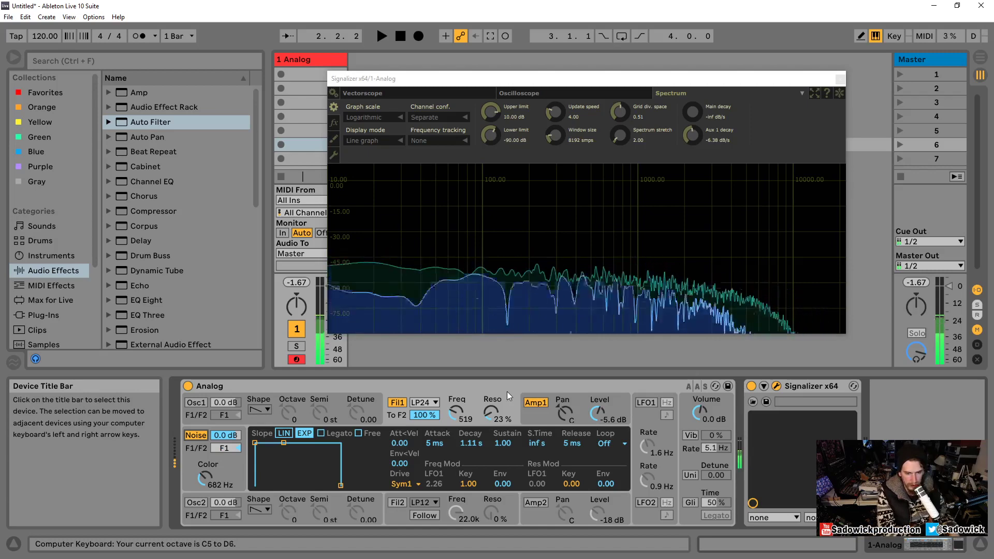
key(z)
key(z)
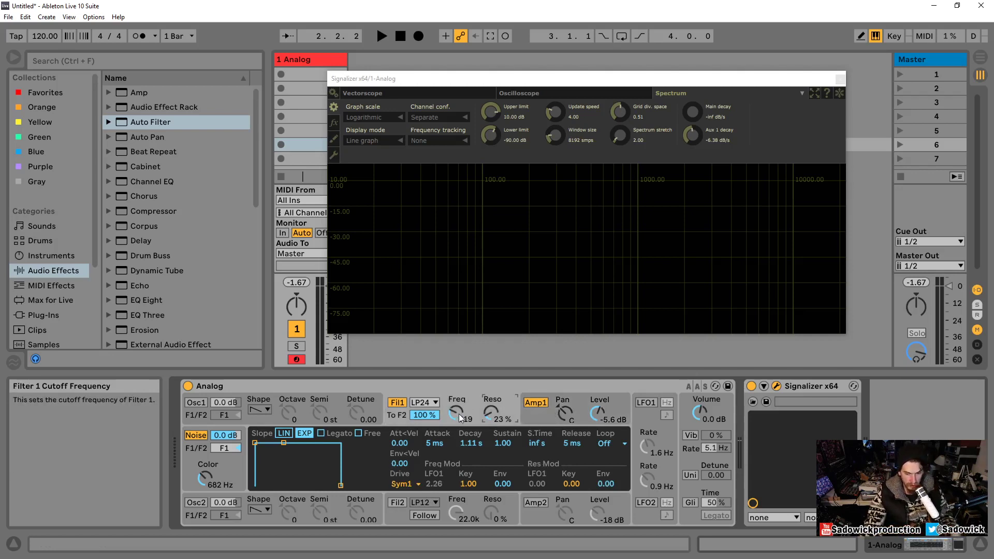
Delete the Analog device and load a fresh default Analog instrument in front of Signalizer.
click(319, 385)
key(Delete)
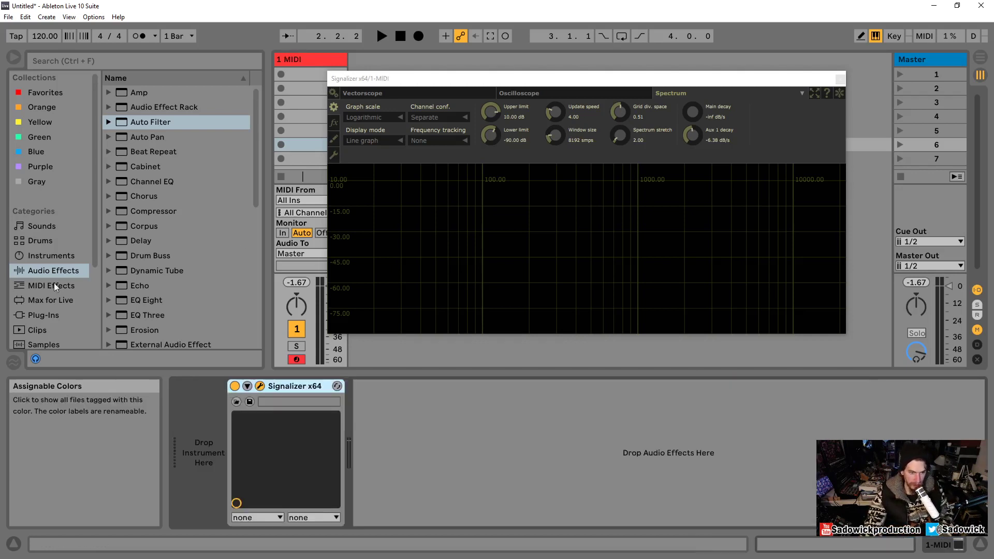
click(42, 257)
drag(247, 452, 248, 452)
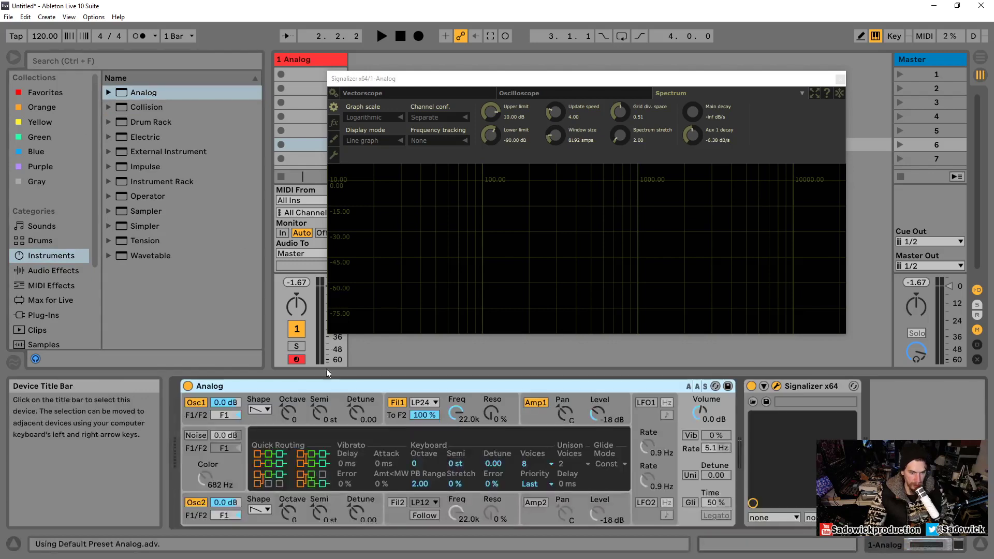
Examine the default settings of Filter 1, Amplifier 1 and Oscillator 1 in the fresh Analog.
click(399, 408)
drag(281, 466, 275, 443)
click(575, 401)
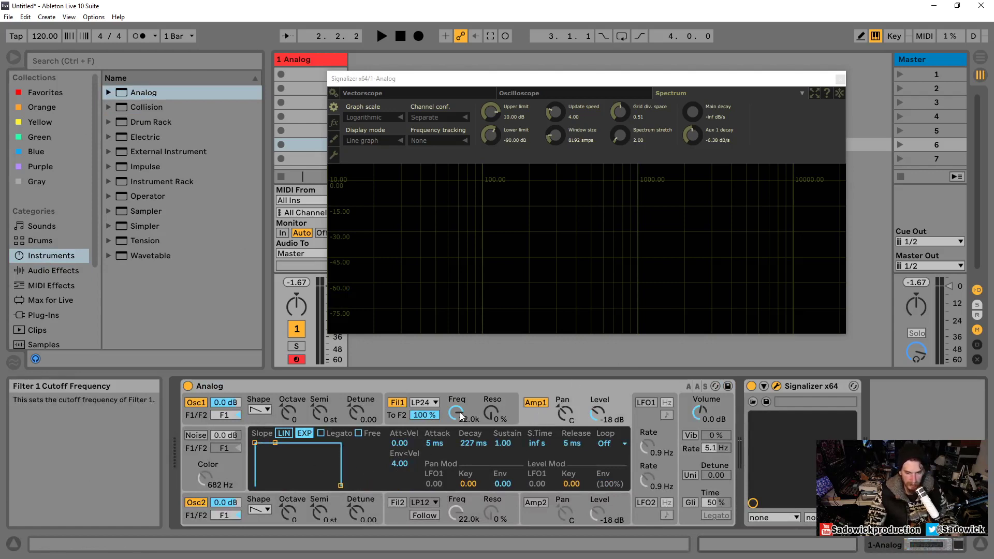
click(472, 398)
click(287, 397)
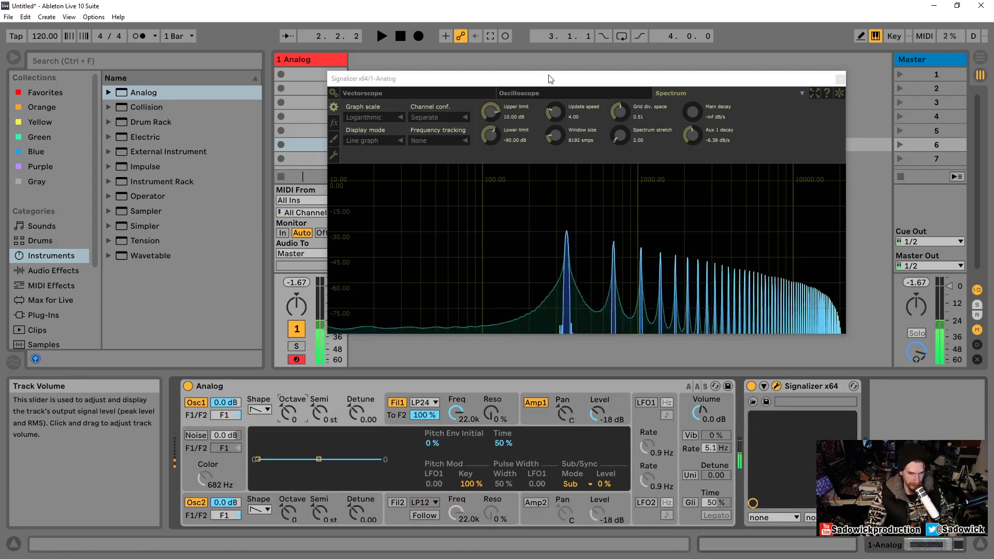
Set Amplifier 1's level to -9.2 dB with the keyboard one octave lower and switch Signalizer to the Oscilloscope view.
key(z)
drag(596, 413, 597, 399)
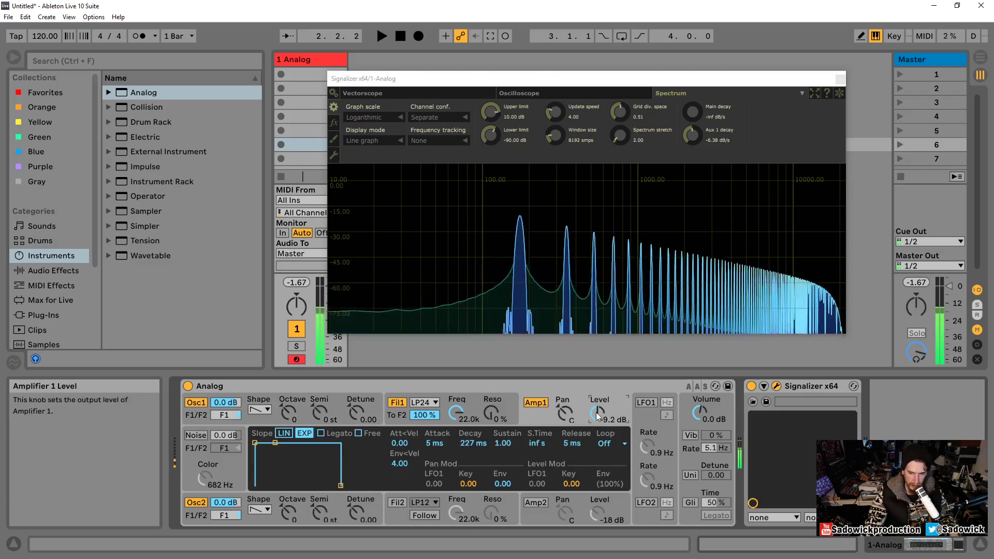
click(627, 94)
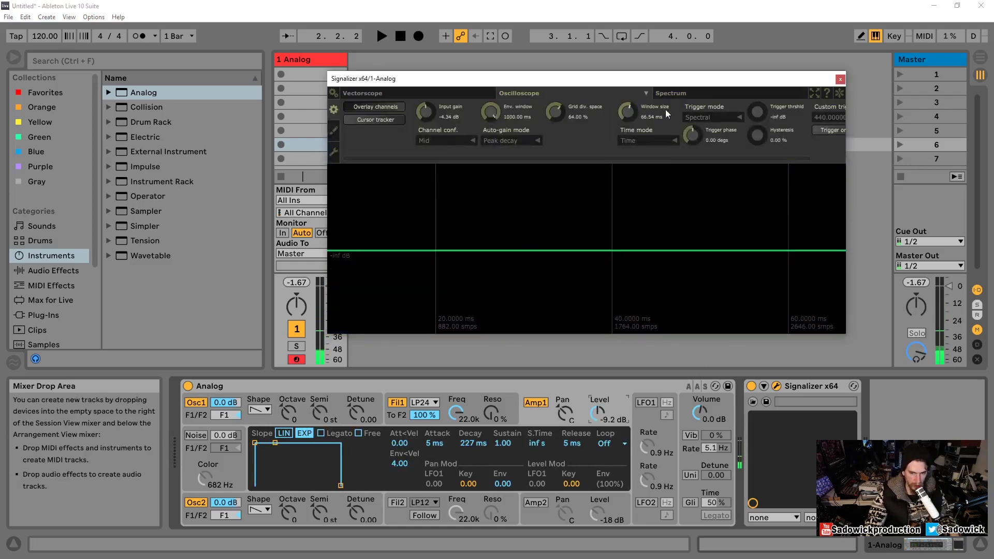
Set the Oscilloscope's window size to 1000 ms, shift the waveform view and raise the Signalizer window slightly.
drag(628, 108, 685, 188)
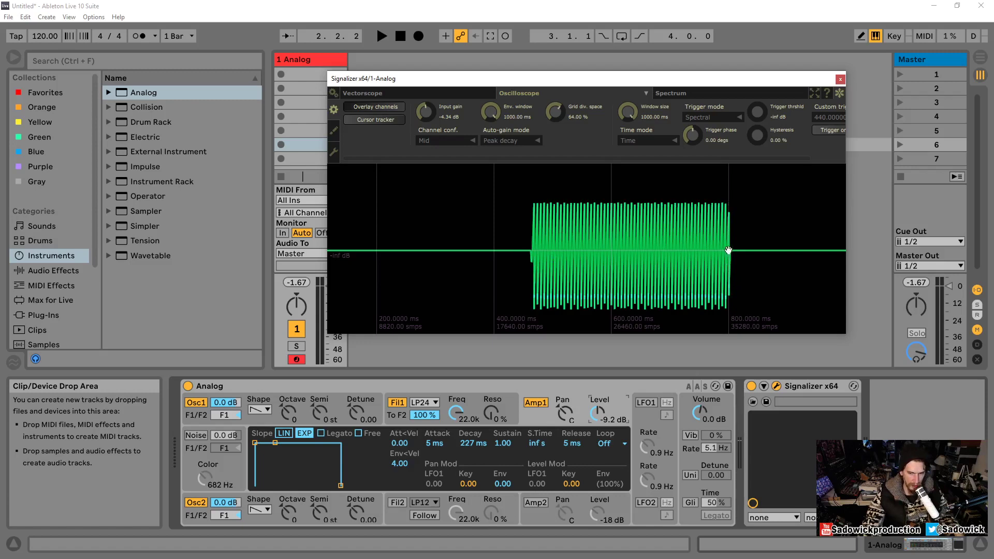
drag(696, 243, 592, 219)
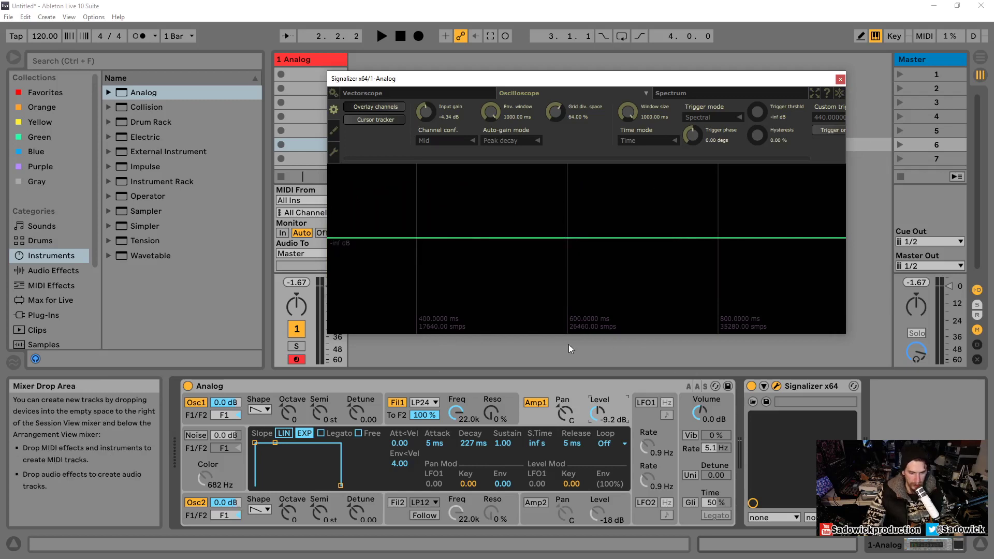
mouse_move(517, 79)
mouse_down()
mouse_move(518, 60)
mouse_move(537, 60)
mouse_move(522, 61)
mouse_up()
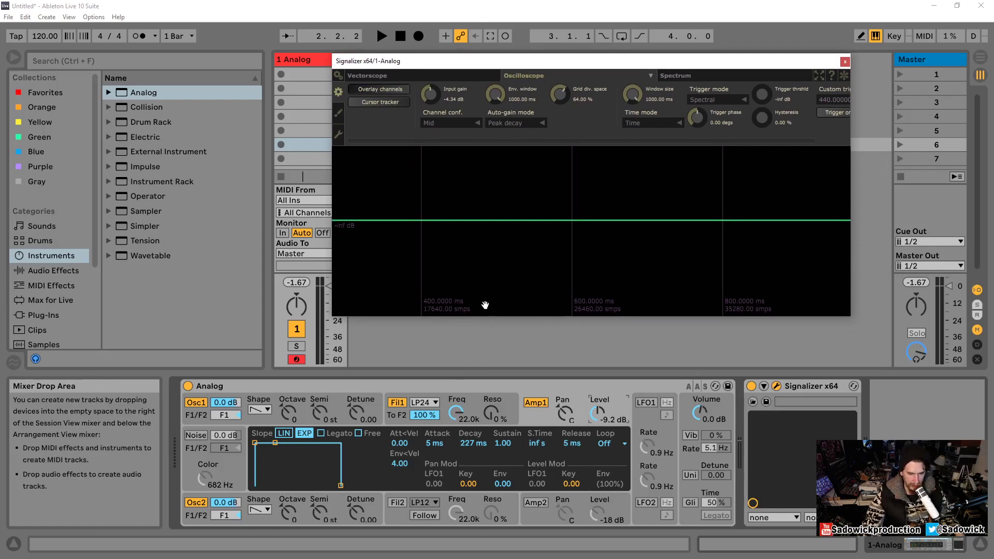
click(542, 415)
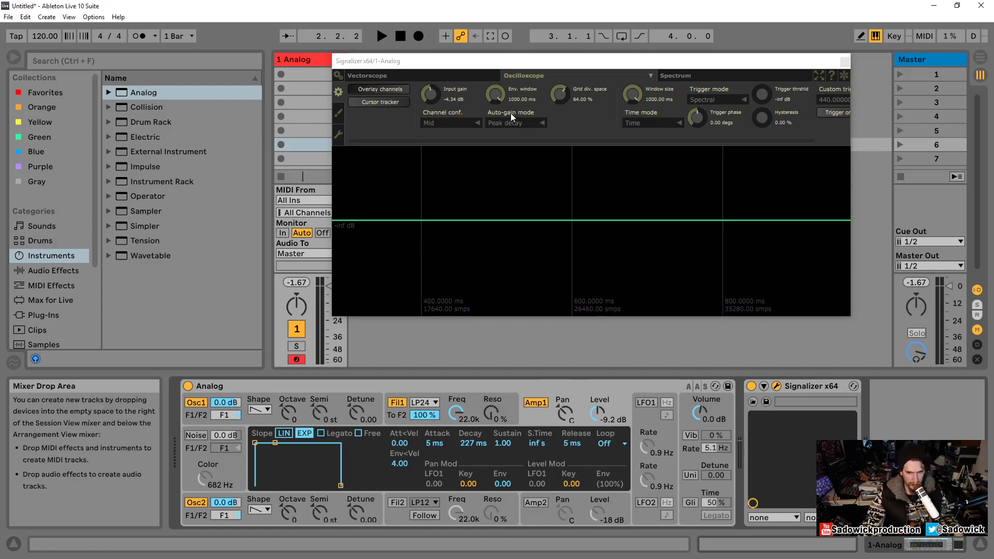
Create a one-bar MIDI clip in the Analog track's first slot, close Signalizer and add an eighth-note G3 at 1.1.1.
drag(540, 61, 582, 58)
double_click(302, 73)
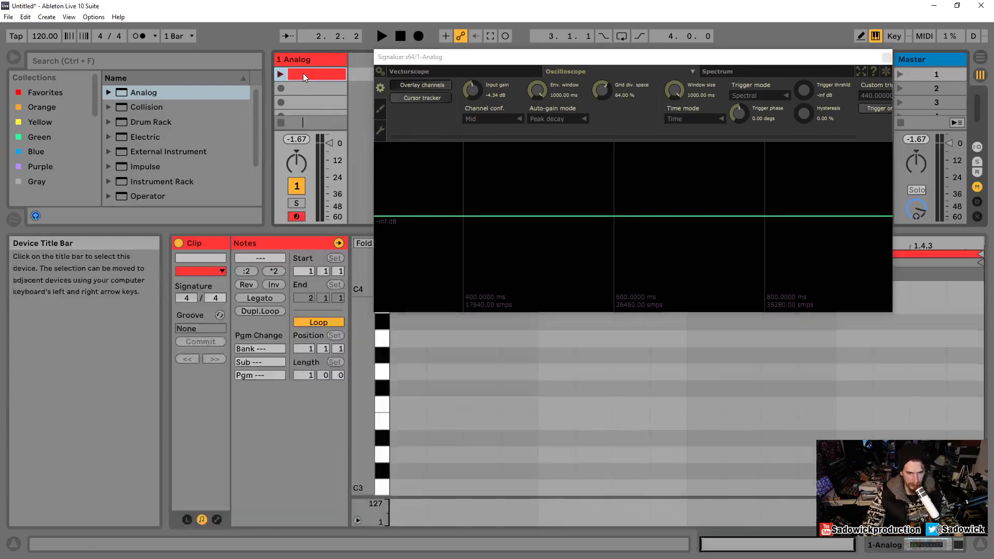
click(886, 58)
double_click(402, 372)
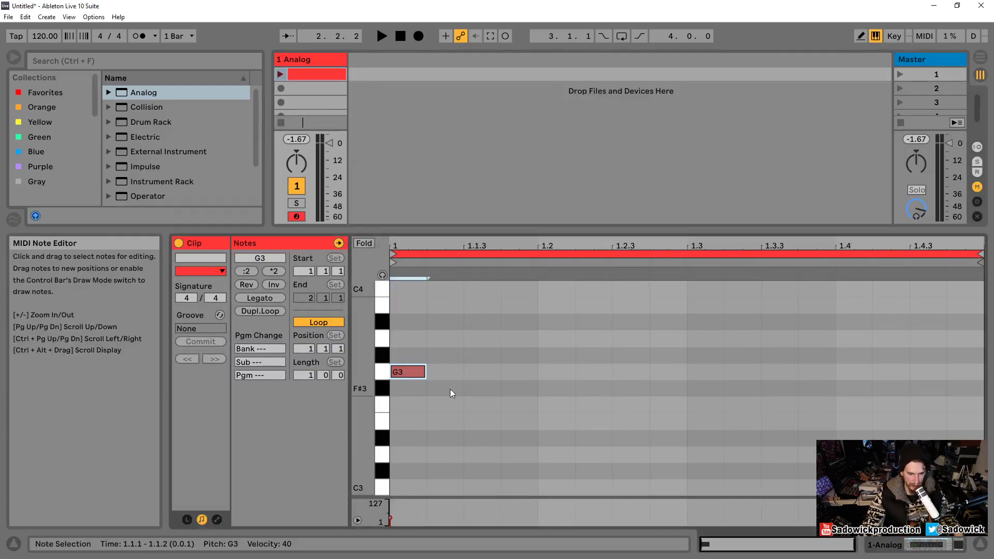
drag(425, 372, 471, 377)
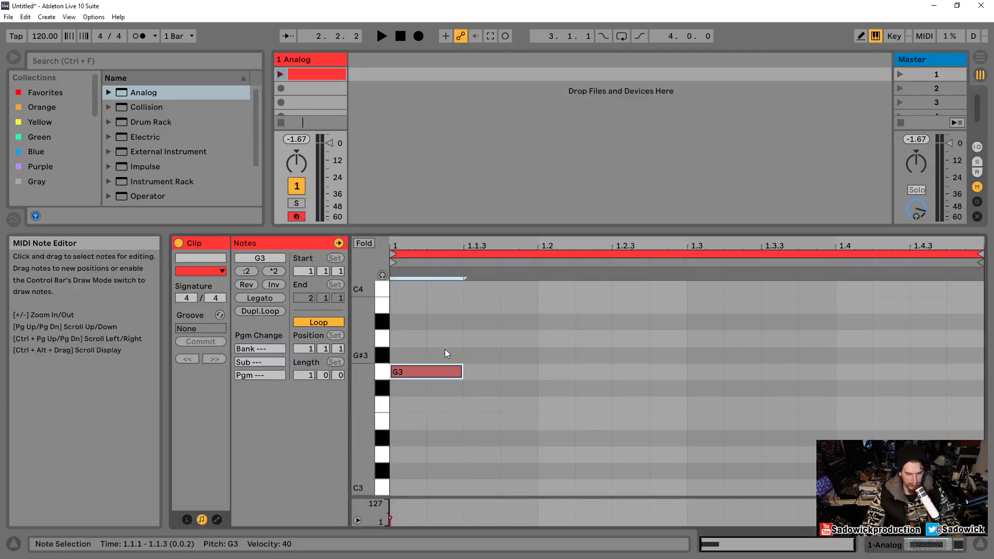
Play the clip and transpose its note down two octaves to G1.
click(284, 77)
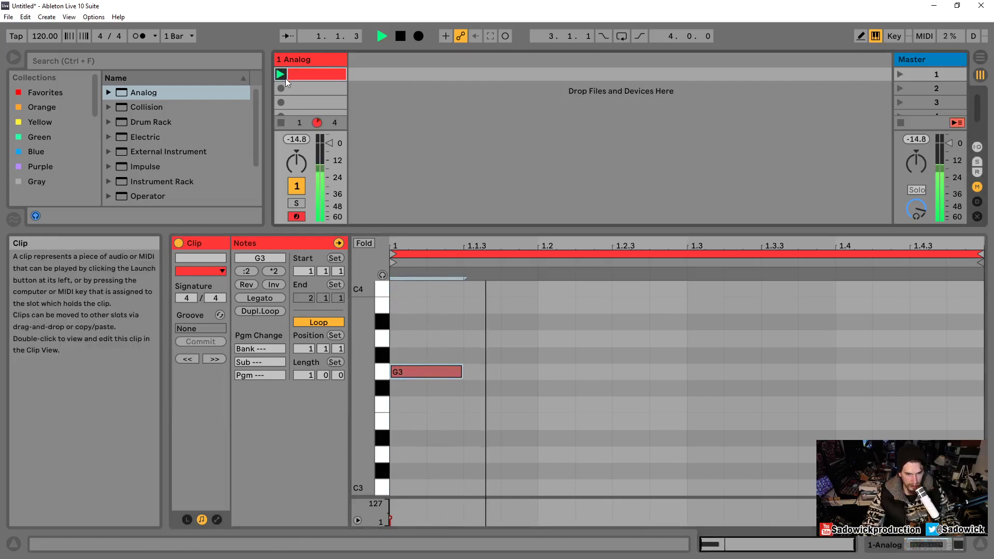
key(space)
key(shift+Down)
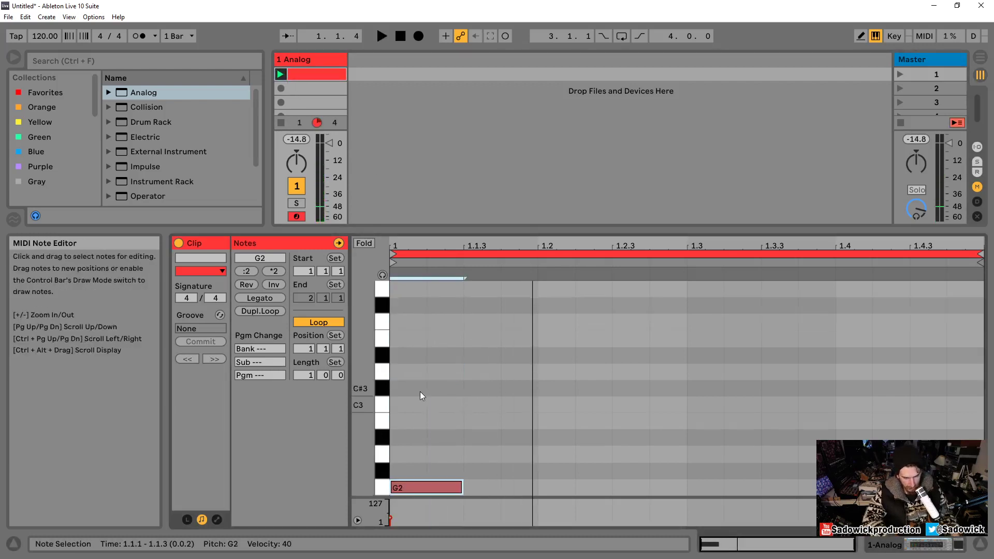
key(space)
key(shift+Down)
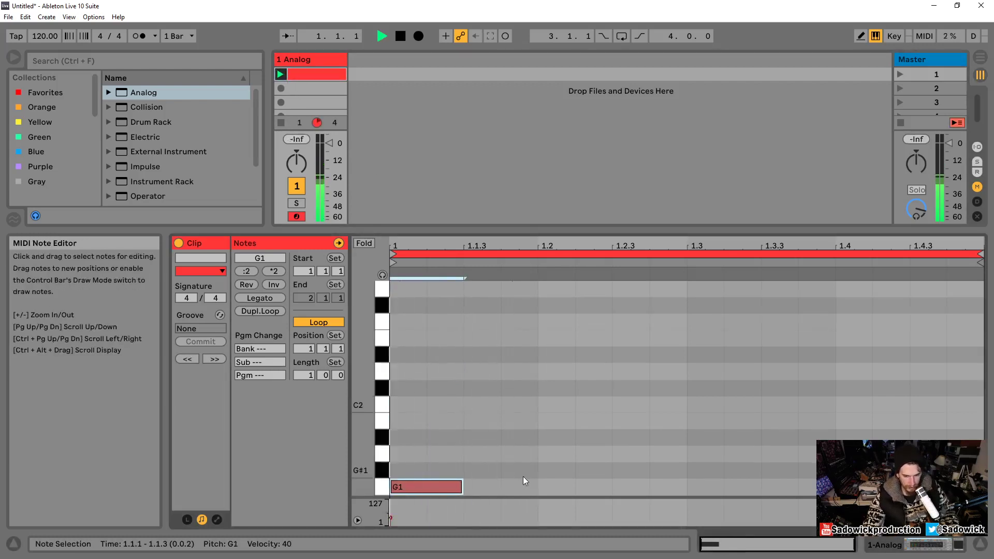
key(space)
Duplicate the G1 note twice at quarter-note spacing and move the last copy to 1.2.4.
key(shift+Right)
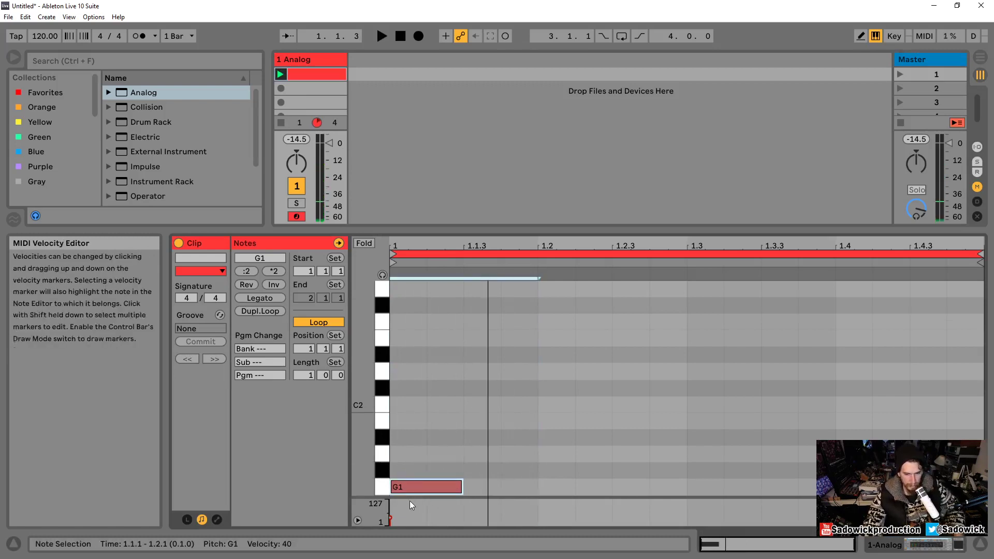
key(ctrl+d)
key(ctrl+d)
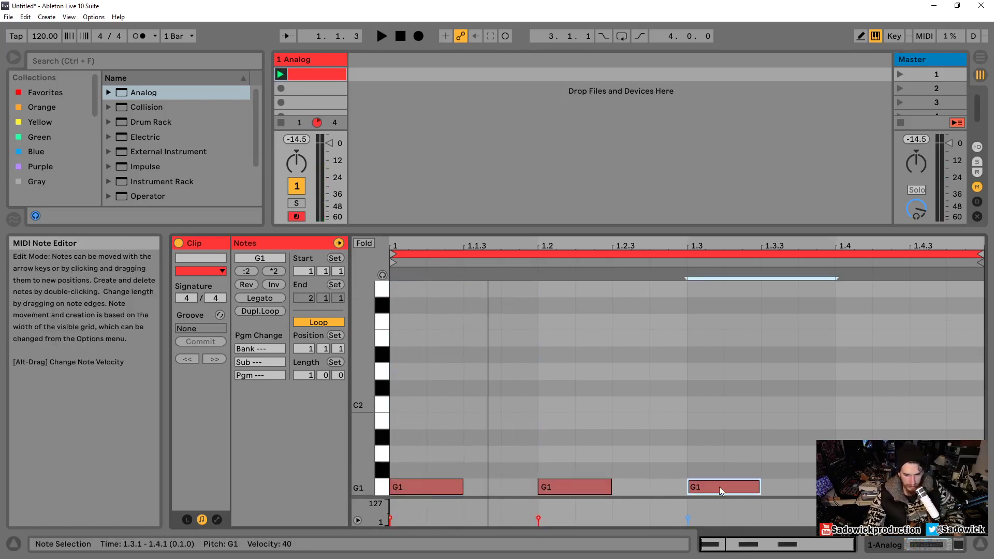
key(space)
key(space)
key(Left)
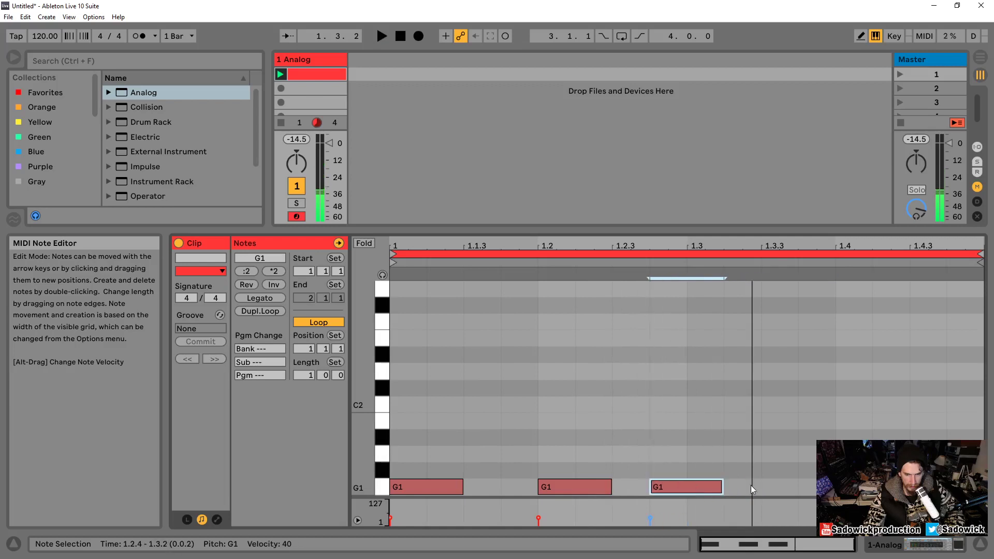
Add an eighth-note G1 at 1.3.3 and a sixteenth-note G1 at 1.4.3 while the clip plays.
key(space)
double_click(777, 488)
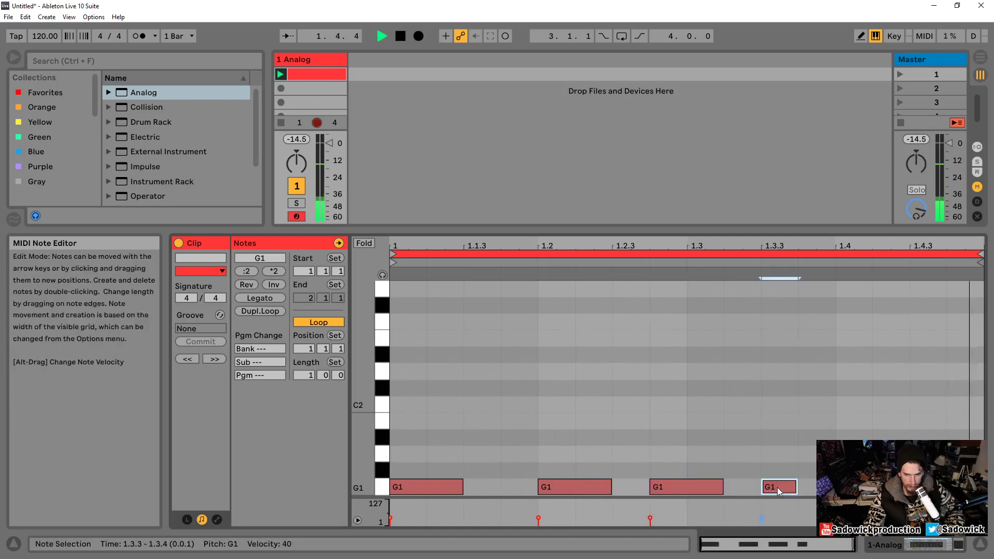
drag(796, 486, 834, 486)
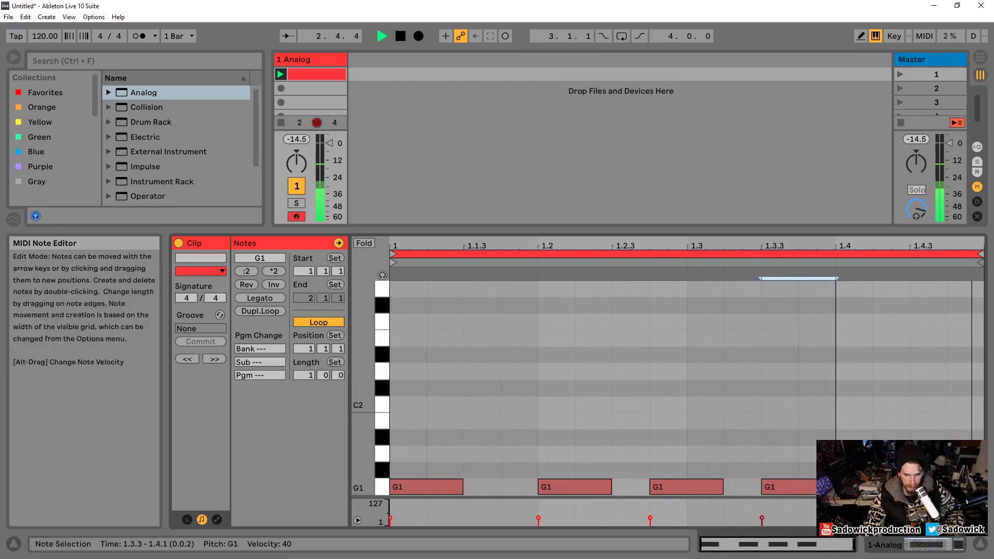
double_click(929, 486)
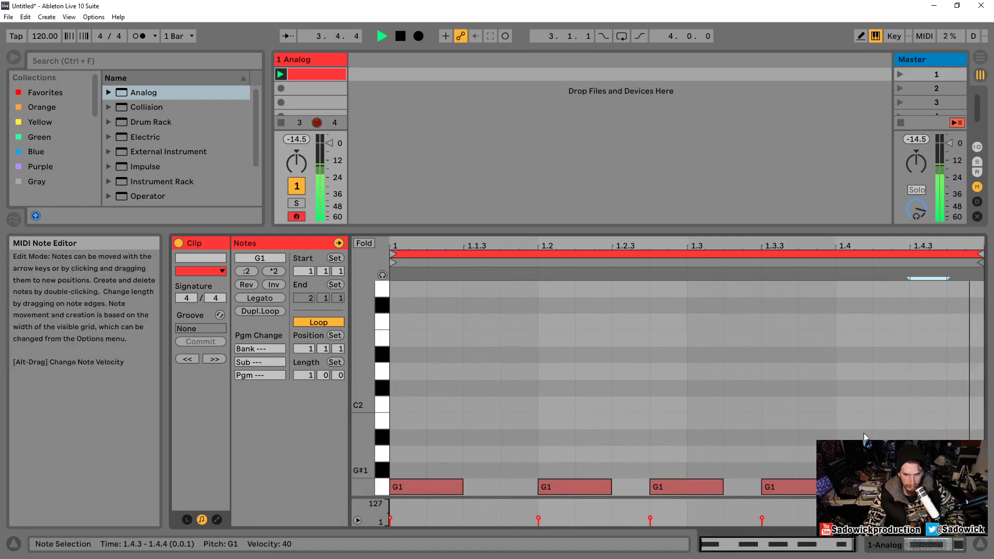
Listen to the G1 pattern and take a closer look at the notes around beats 1.2 and 1.3.
scroll(362, 414, down, 5)
key(space)
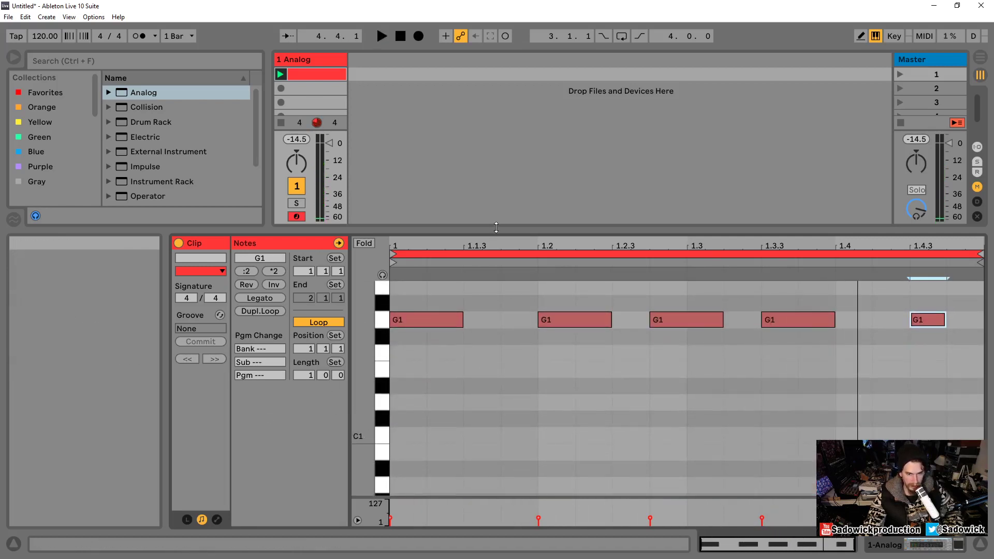
key(space)
click(920, 545)
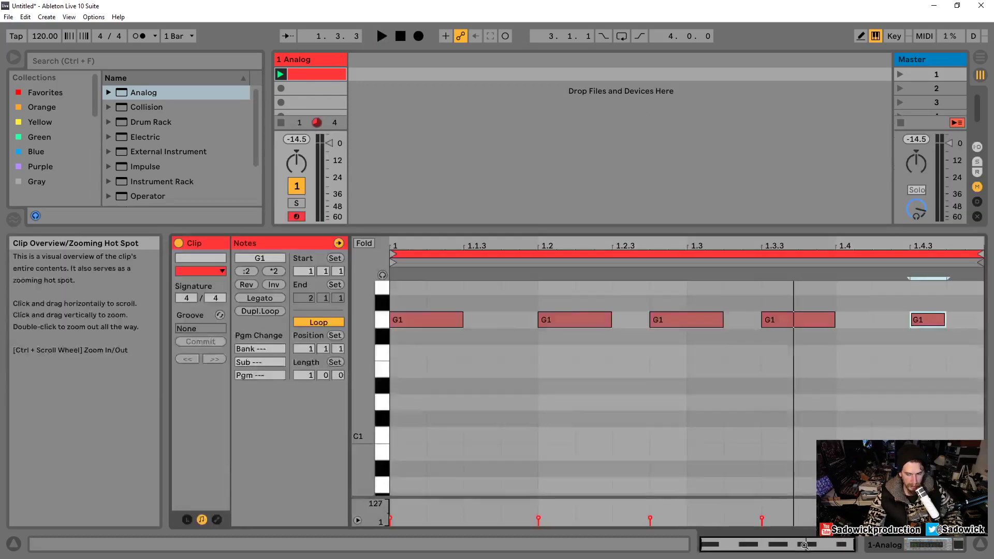
click(920, 545)
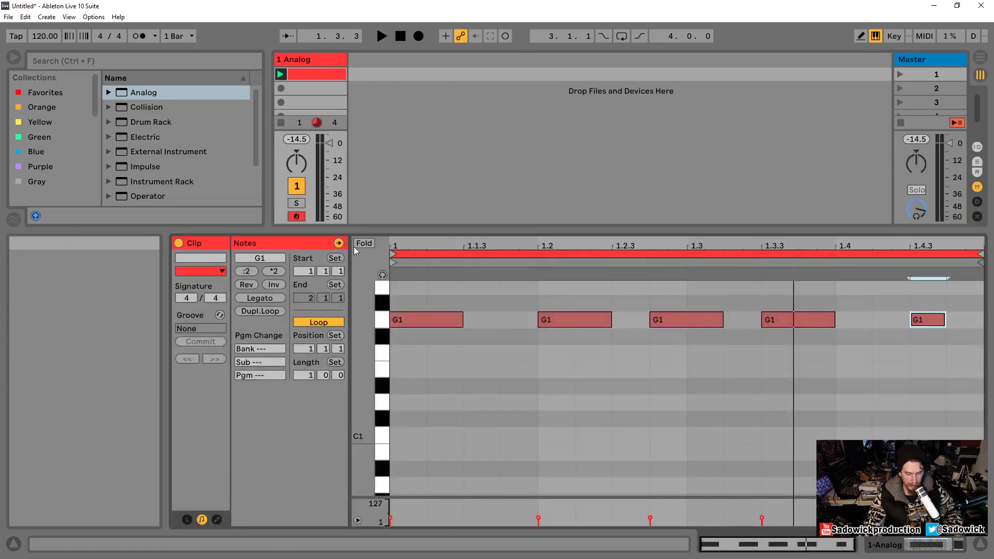
drag(587, 244, 564, 273)
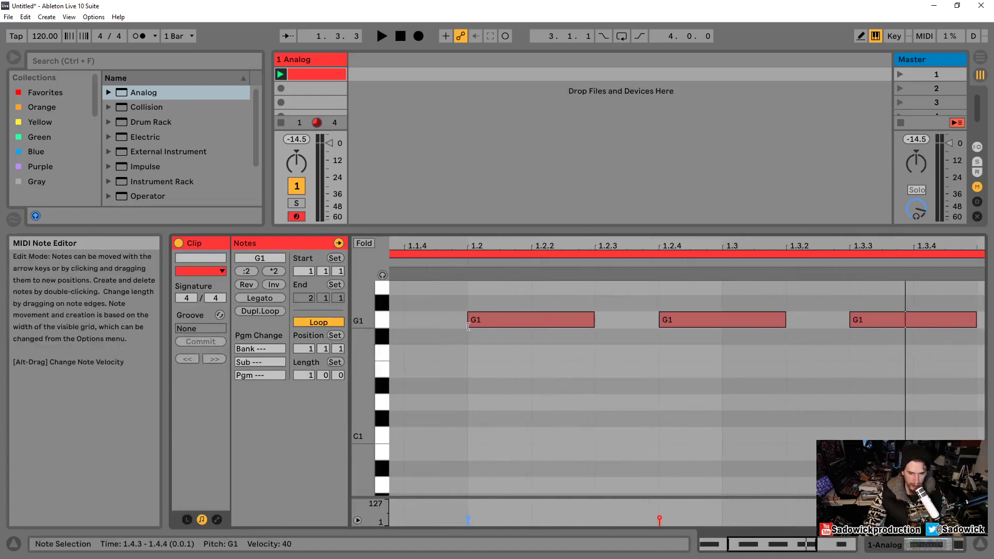
Show the Analog track's devices and draw a straight black horizontal time line across the empty session area.
click(904, 548)
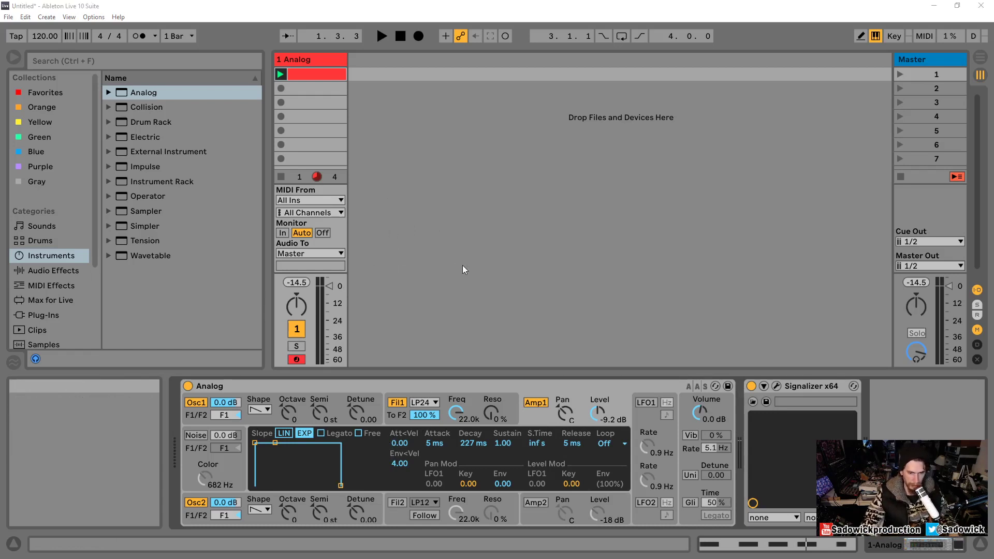
mouse_move(440, 272)
mouse_down()
mouse_move(710, 265)
mouse_move(808, 275)
mouse_up()
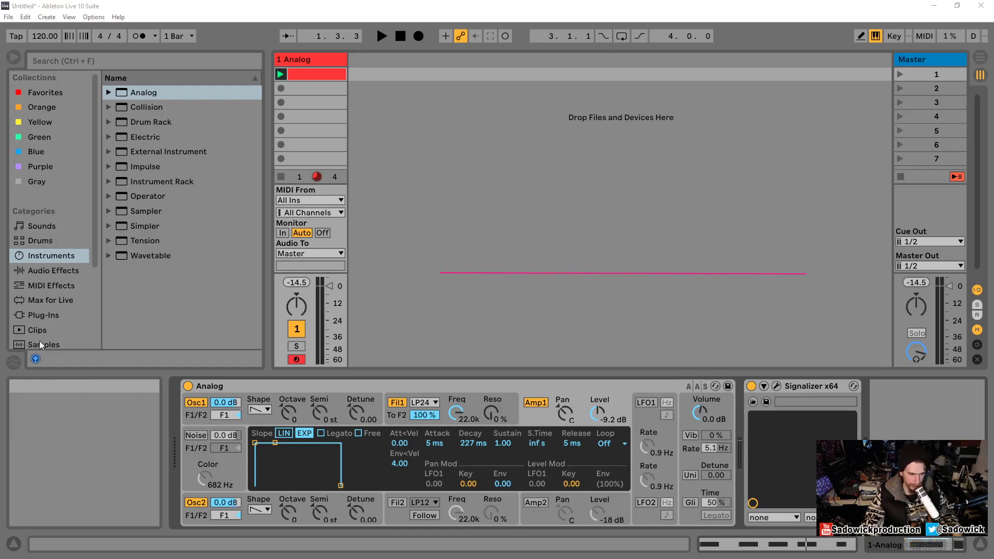
drag(469, 263, 498, 289)
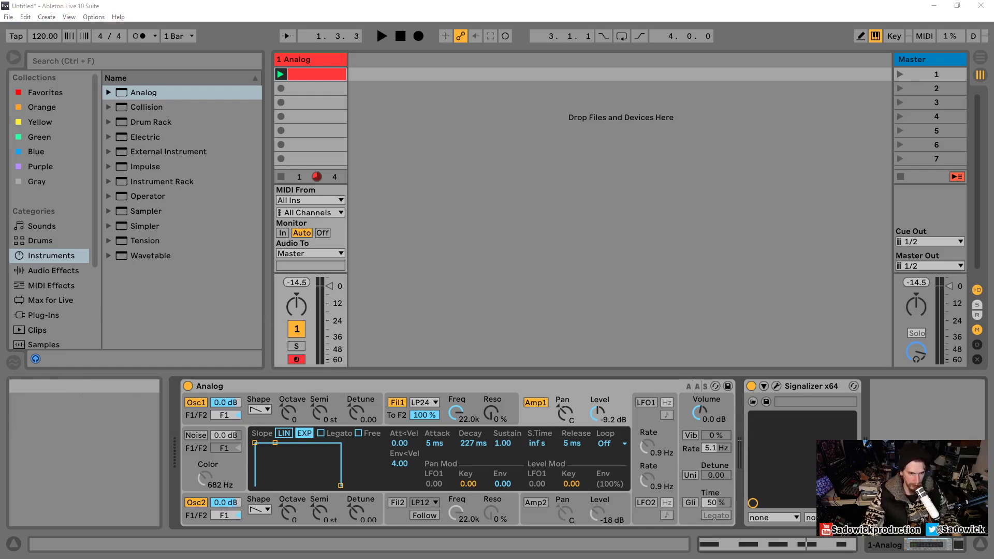
drag(385, 256, 835, 256)
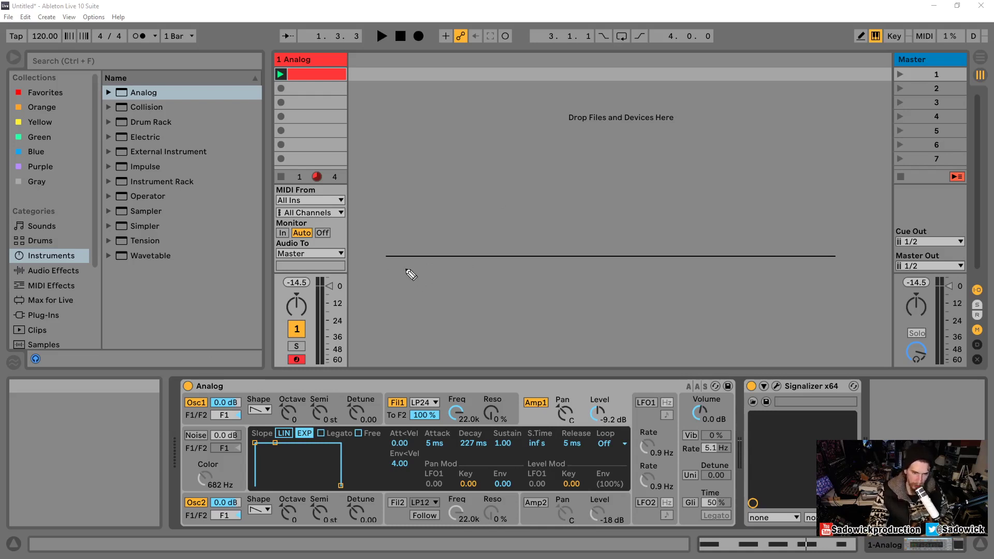
Mark the time line with two ticks, handwriting "Note ON" under the first and "Note off" under the second.
mouse_move(407, 269)
mouse_down()
mouse_move(439, 268)
mouse_move(432, 275)
mouse_up()
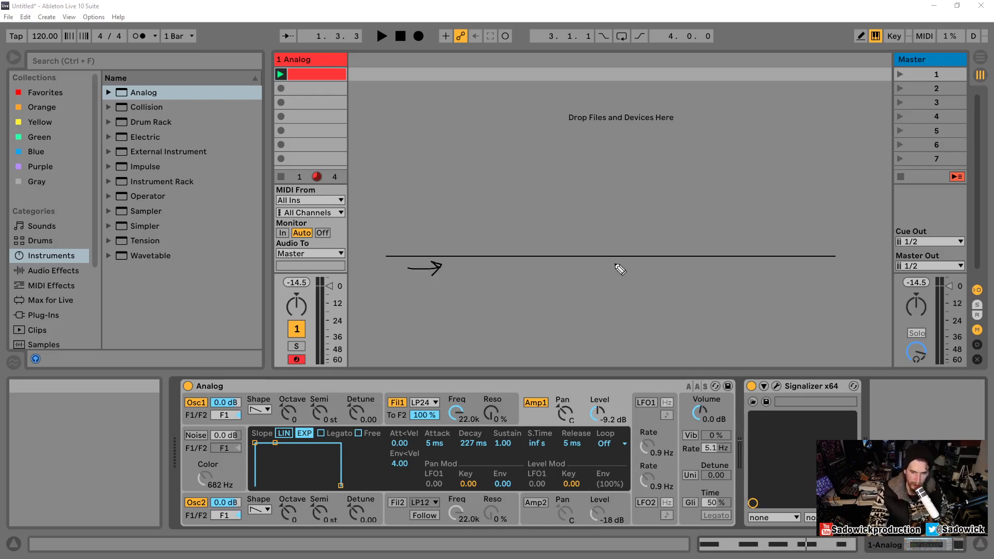
mouse_move(612, 268)
mouse_down()
mouse_move(642, 267)
mouse_move(632, 275)
mouse_up()
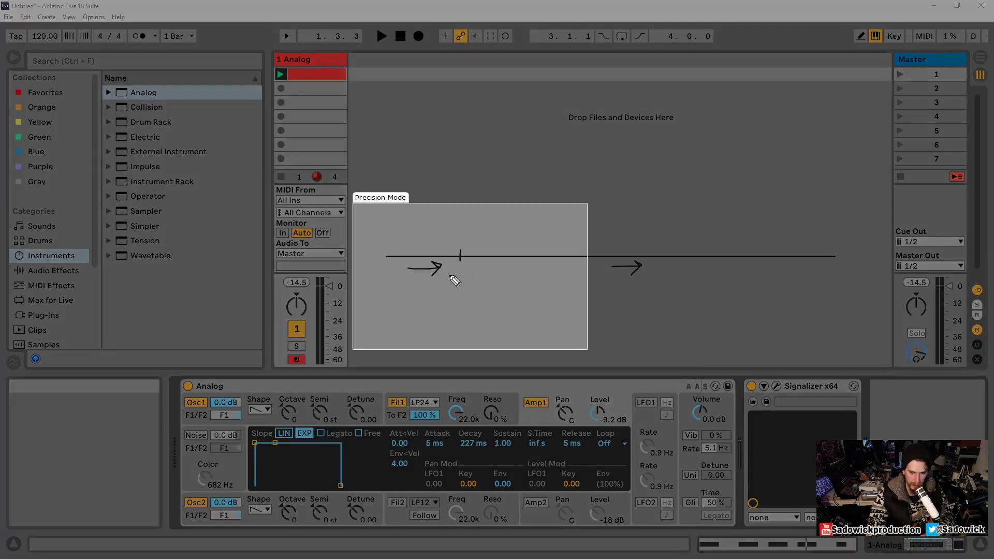
mouse_move(451, 276)
mouse_down()
mouse_move(472, 274)
mouse_move(472, 283)
mouse_up()
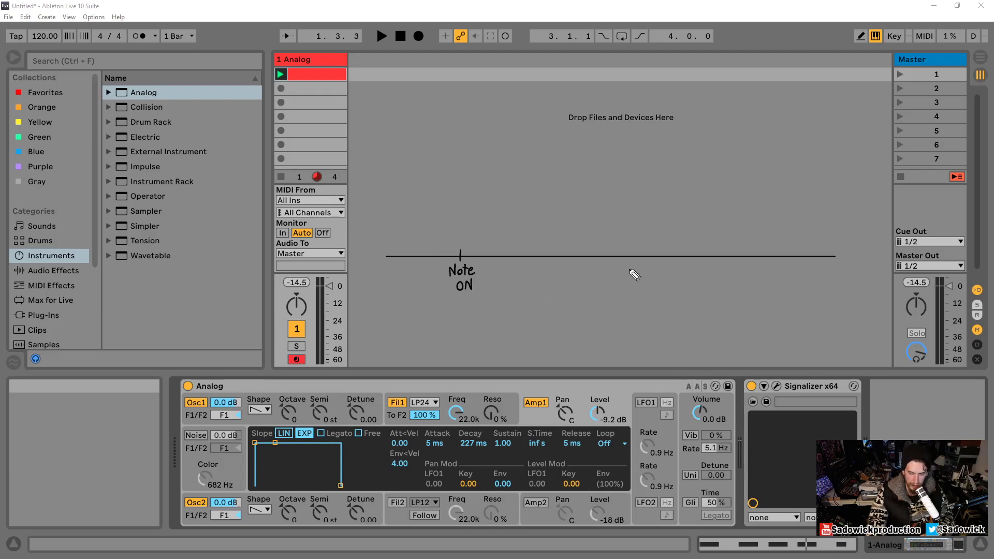
mouse_move(683, 262)
mouse_down()
mouse_move(683, 247)
mouse_move(681, 259)
mouse_up()
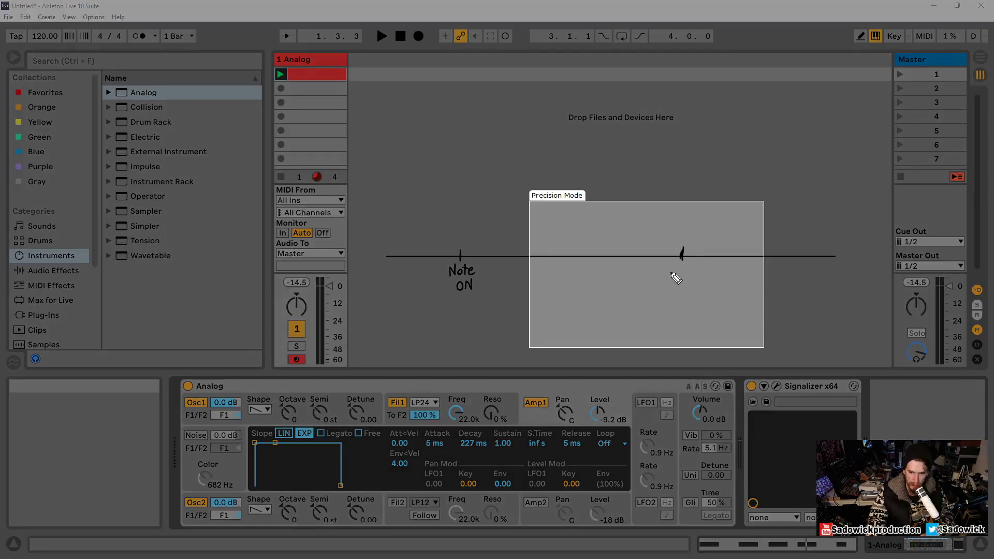
mouse_move(673, 272)
mouse_down()
mouse_move(698, 270)
mouse_move(694, 284)
mouse_up()
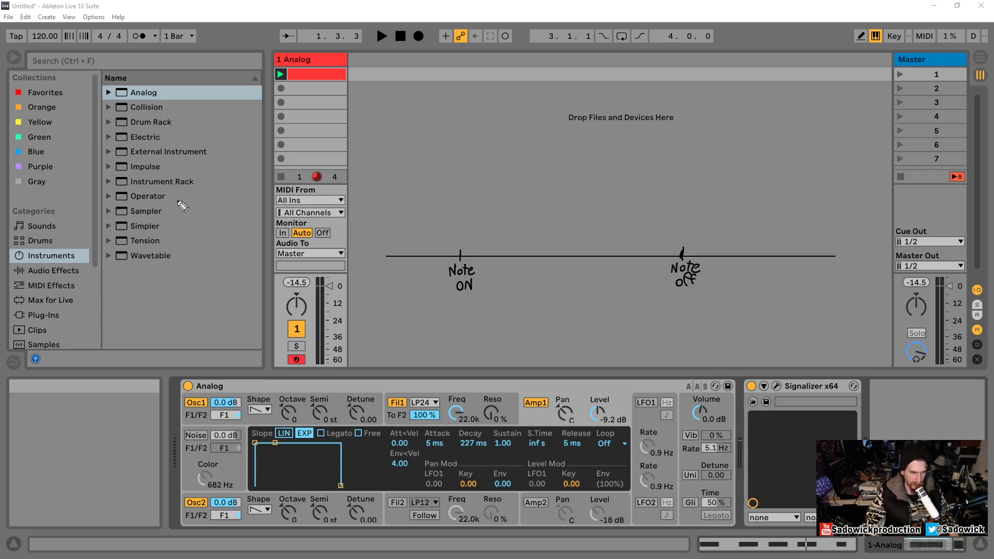
Open the Signalizer oscilloscope window, move it over the browser and resize it narrower and taller beside the drawing.
click(497, 200)
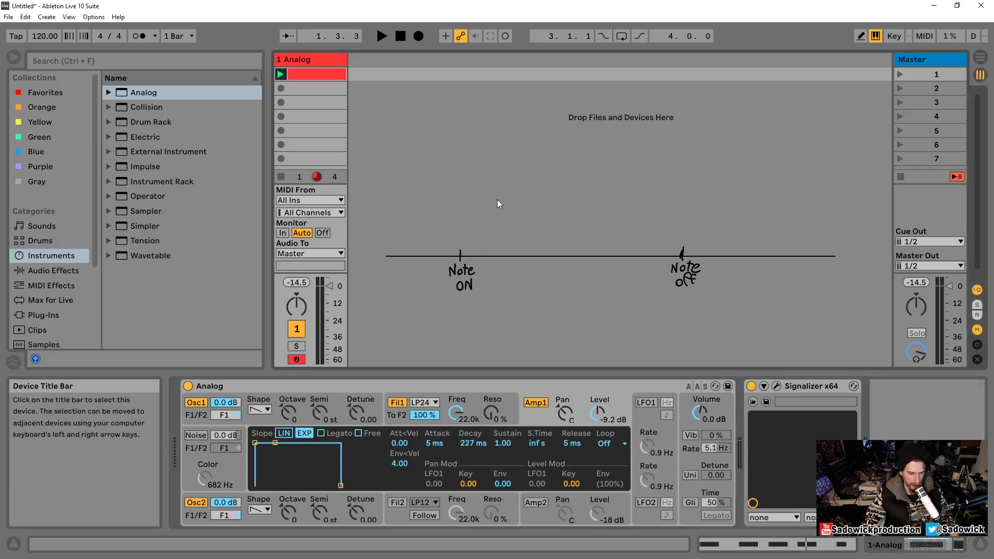
click(776, 386)
mouse_move(893, 312)
mouse_down()
mouse_move(825, 229)
mouse_move(802, 226)
mouse_up()
drag(644, 57, 289, 20)
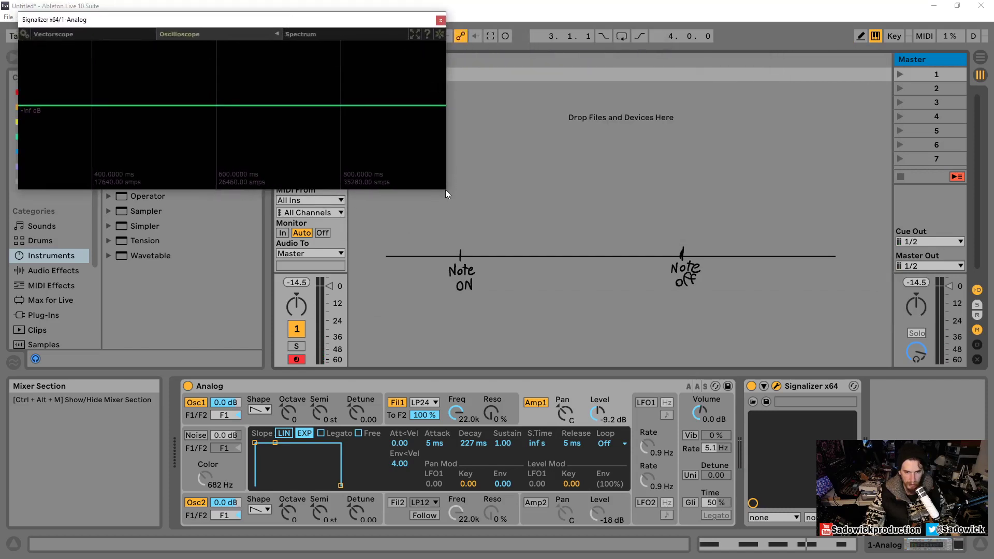
drag(445, 190, 337, 250)
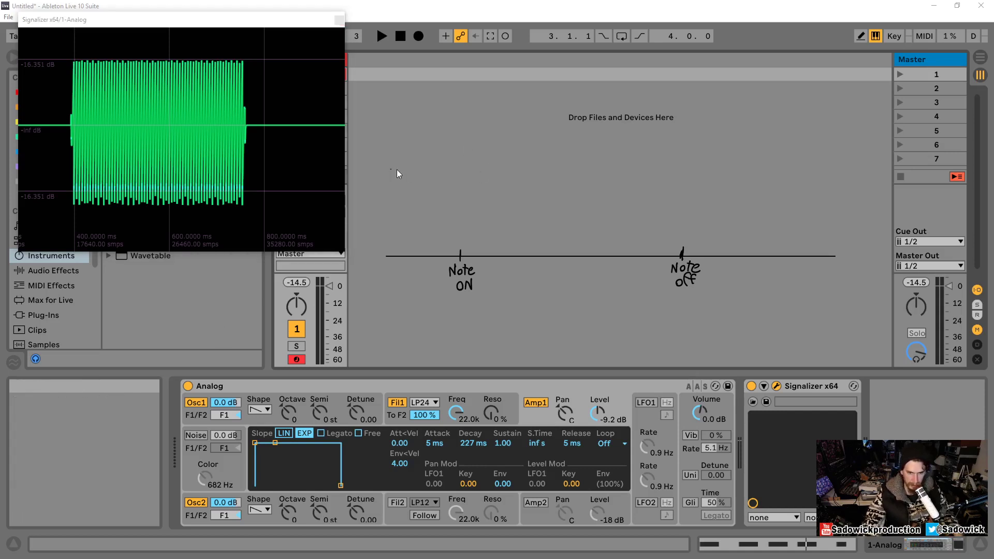
Draw an upper line labelled "full Amp" and illustrate the underlined Attack time with a near-vertical rise at Note ON.
mouse_move(396, 170)
mouse_down()
mouse_move(778, 162)
mouse_move(835, 172)
mouse_up()
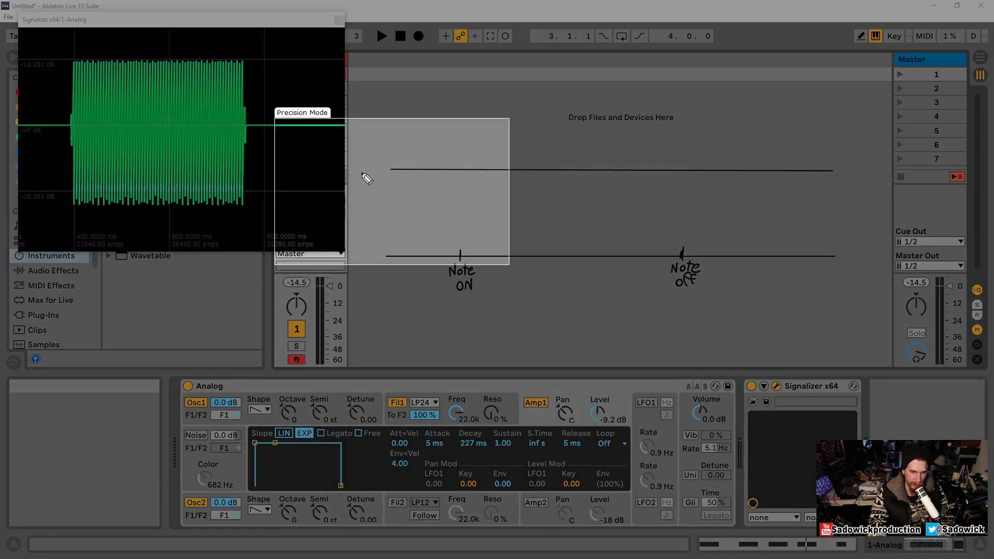
mouse_move(364, 175)
mouse_down()
mouse_move(357, 163)
mouse_move(370, 160)
mouse_move(364, 177)
mouse_move(384, 185)
mouse_up()
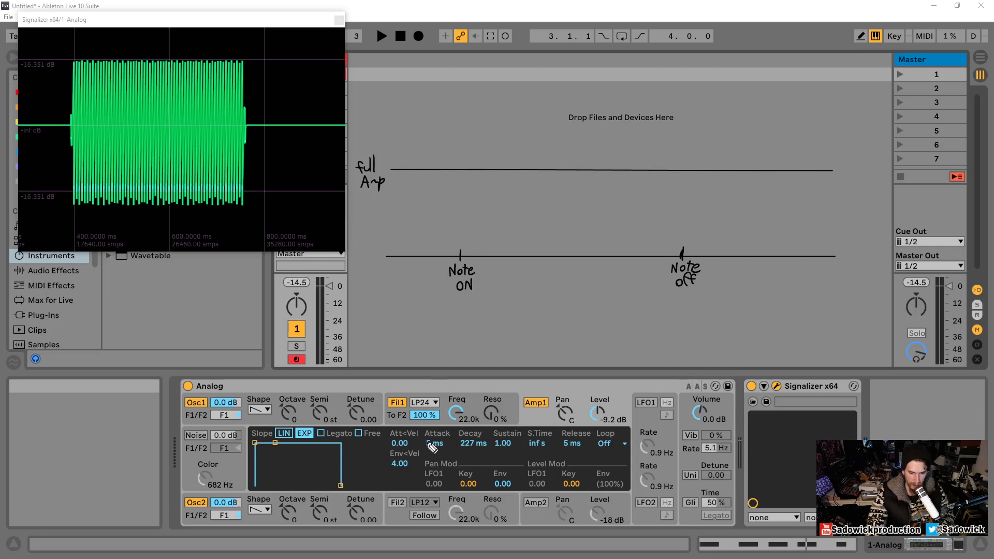
drag(428, 450, 444, 449)
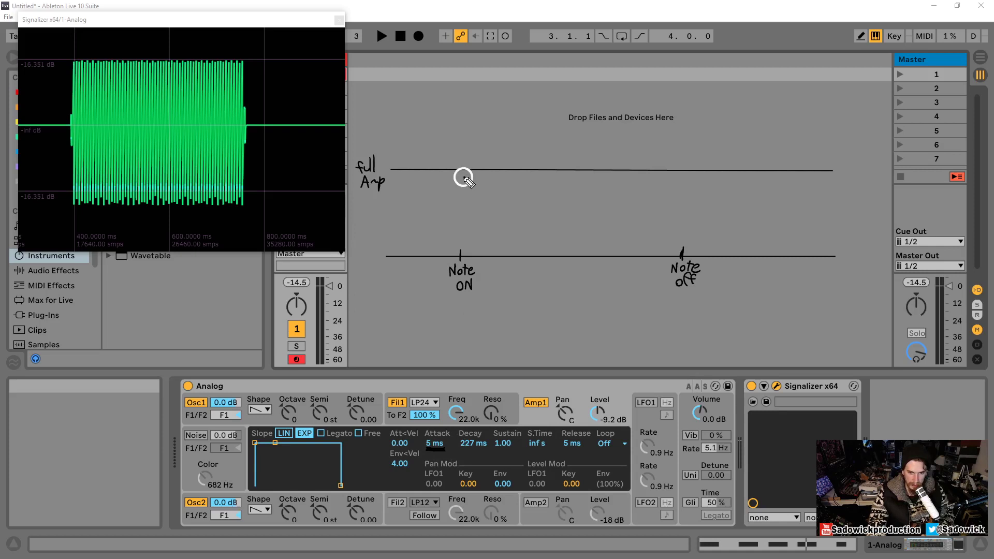
drag(464, 177, 462, 253)
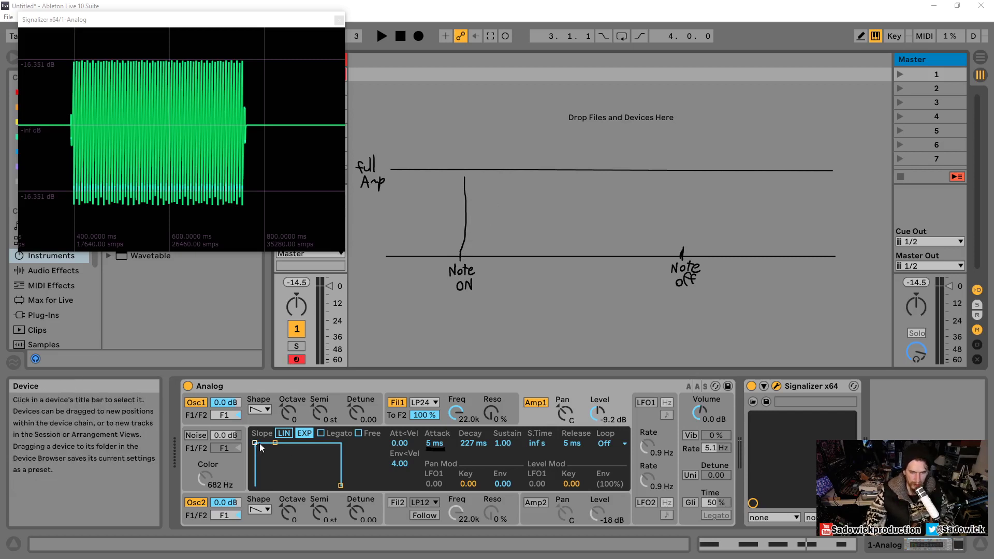
Set the amp envelope's Attack to 117 ms, then play a note and freeze the oscilloscope on its onset.
drag(434, 443, 433, 423)
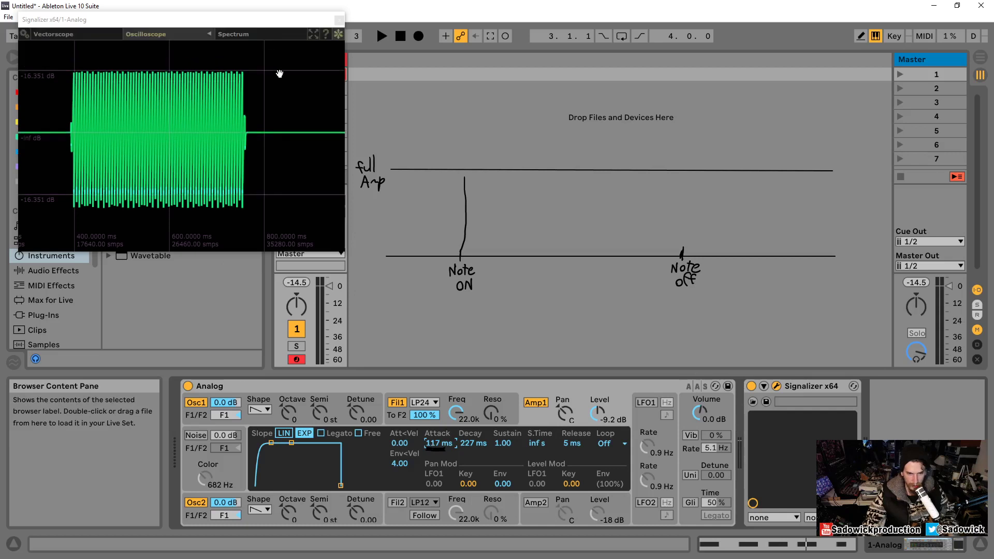
click(338, 35)
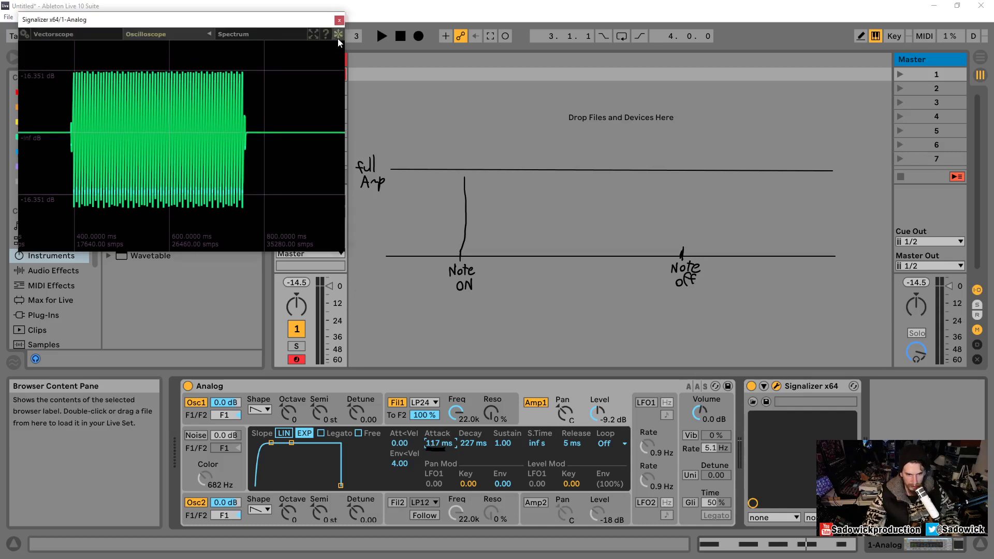
click(557, 148)
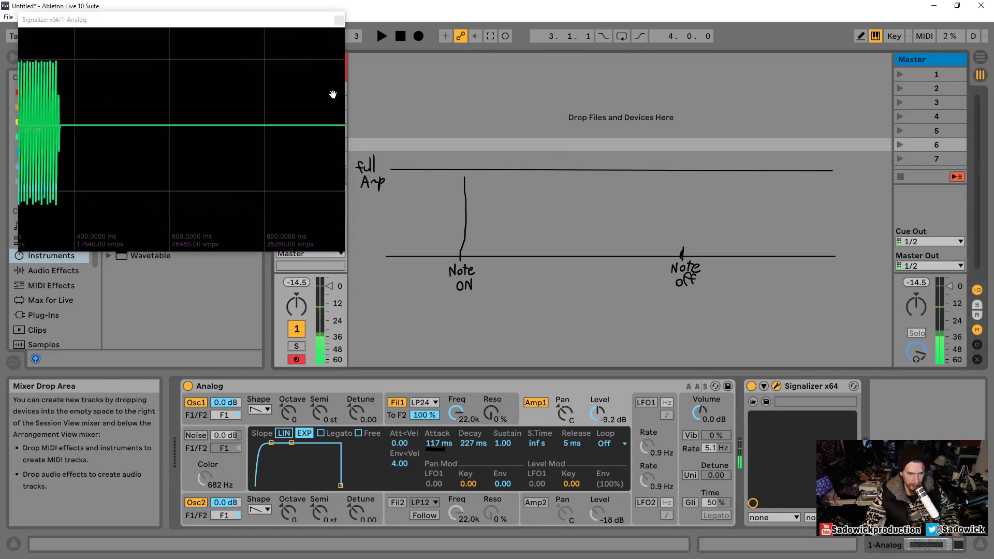
key(a)
click(338, 36)
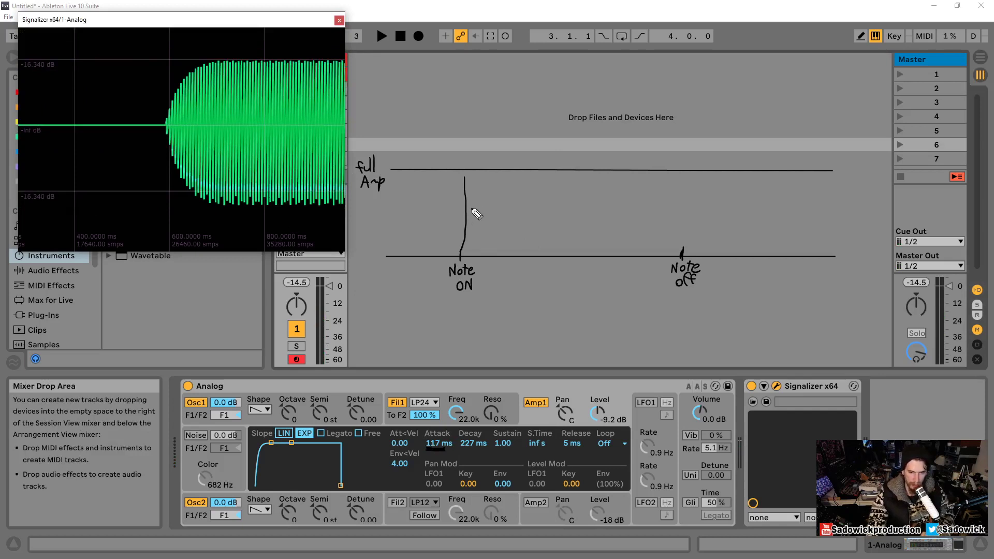
Replace the near-vertical attack stroke with a curve rising from Note ON to the full amplitude line.
key(ctrl+z)
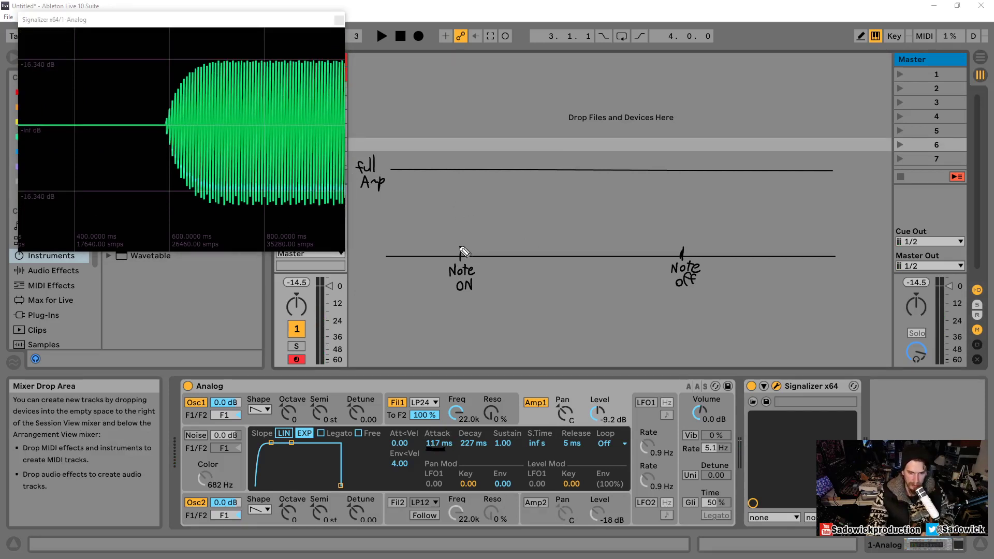
mouse_move(462, 243)
mouse_down()
mouse_move(462, 214)
mouse_move(491, 173)
mouse_up()
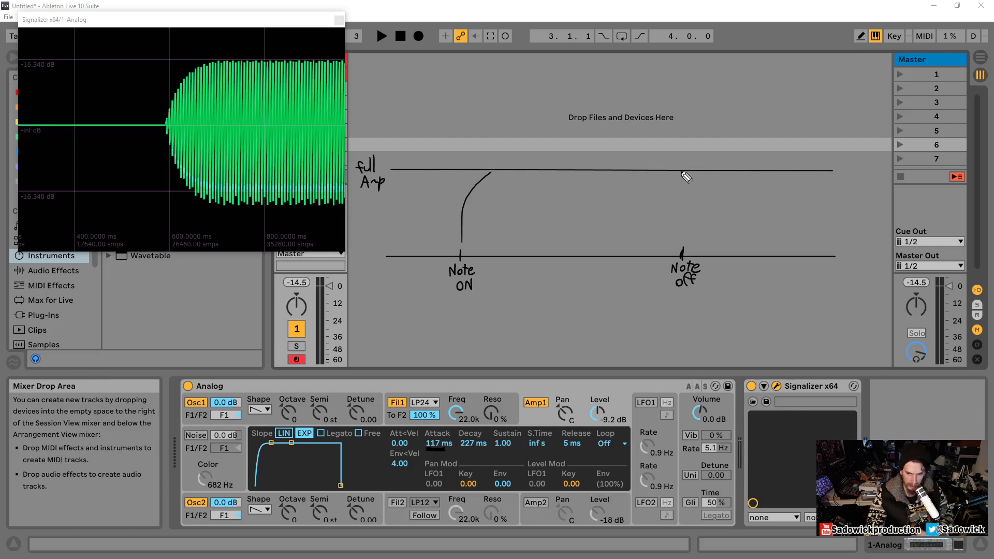
Mark the Note off point on the full amplitude line and draw a box labelled "Midi Note" spanning Note ON to Note off.
drag(681, 161, 681, 177)
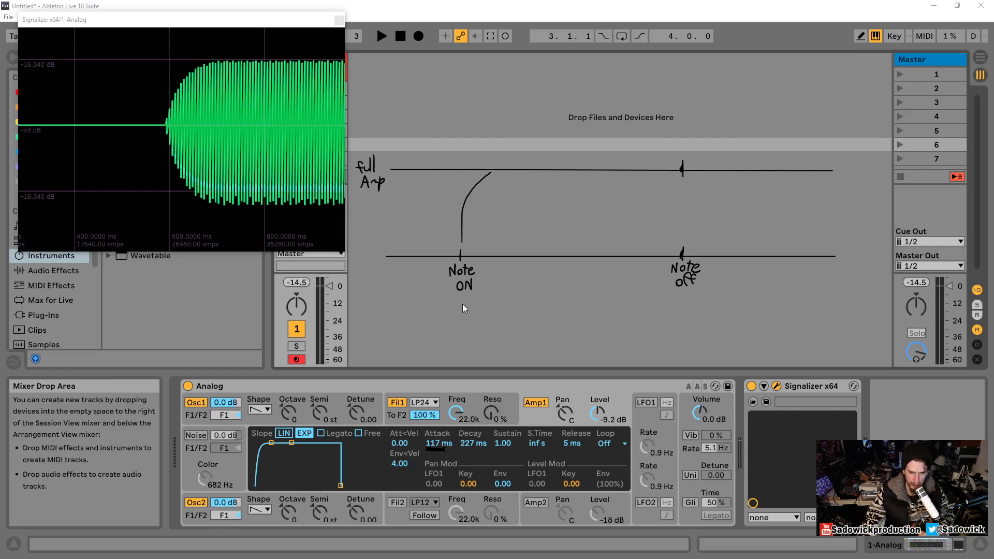
mouse_move(462, 304)
mouse_down()
mouse_move(686, 328)
mouse_move(688, 315)
mouse_move(684, 325)
mouse_up()
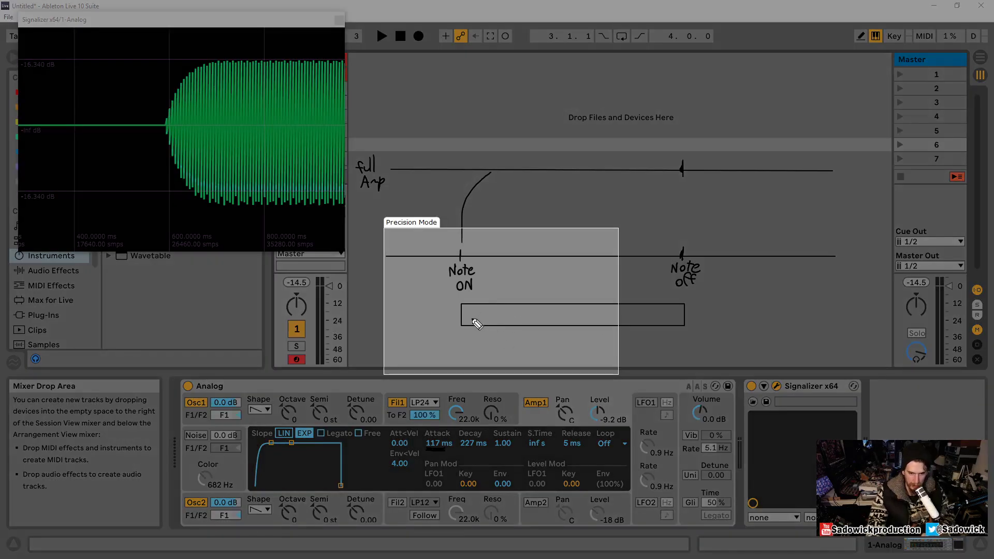
drag(472, 319, 541, 310)
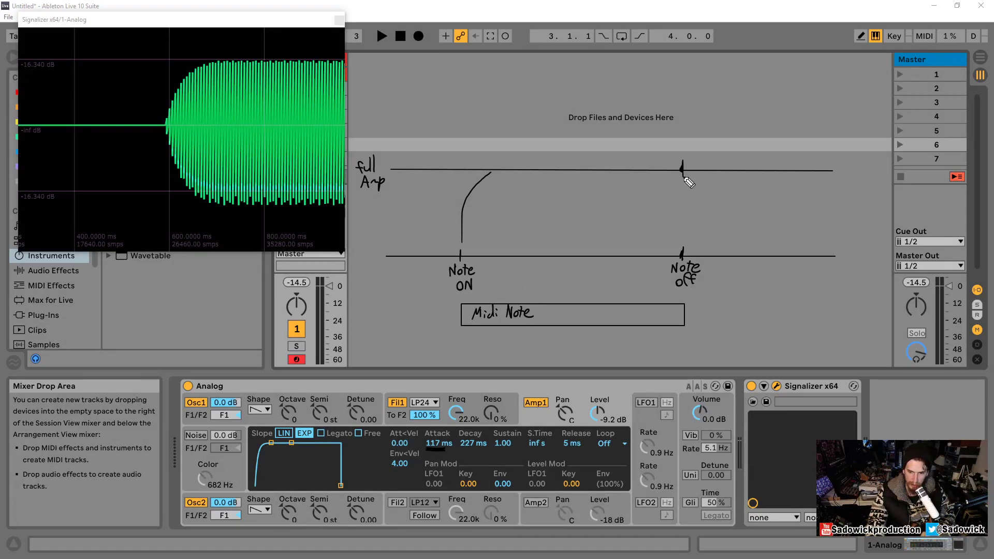
Draw a release curve falling from full amplitude at Note off down to the time line.
drag(686, 175, 695, 232)
key(ctrl+z)
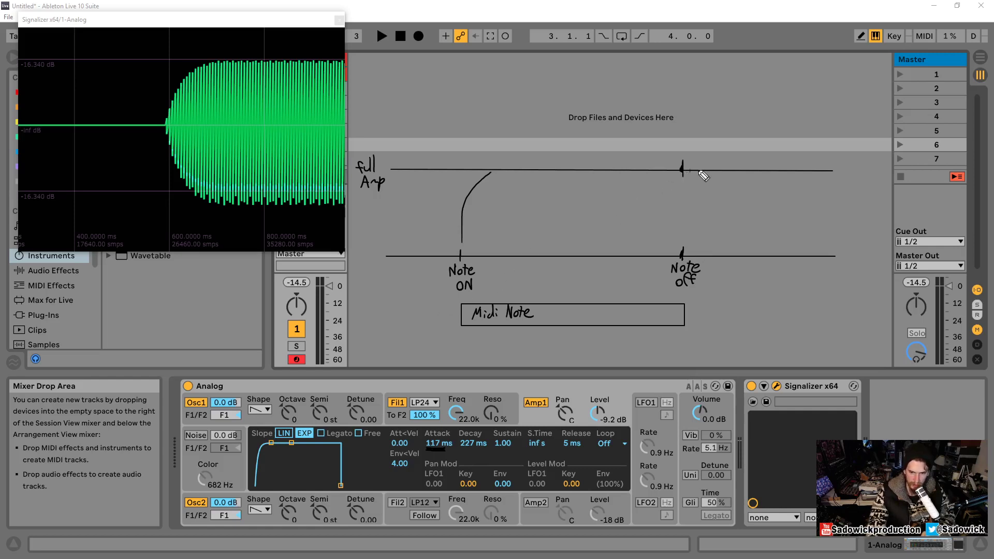
key(F1)
drag(684, 174, 758, 251)
key(F1)
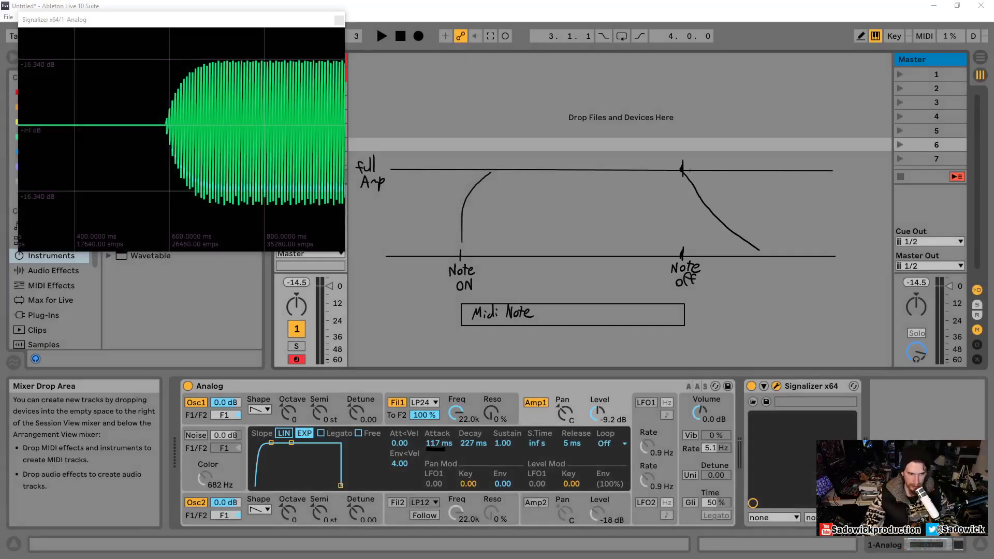
Set the amp envelope's Release to 133 ms, underline it, and freeze the oscilloscope on a played note's full shape.
click(338, 36)
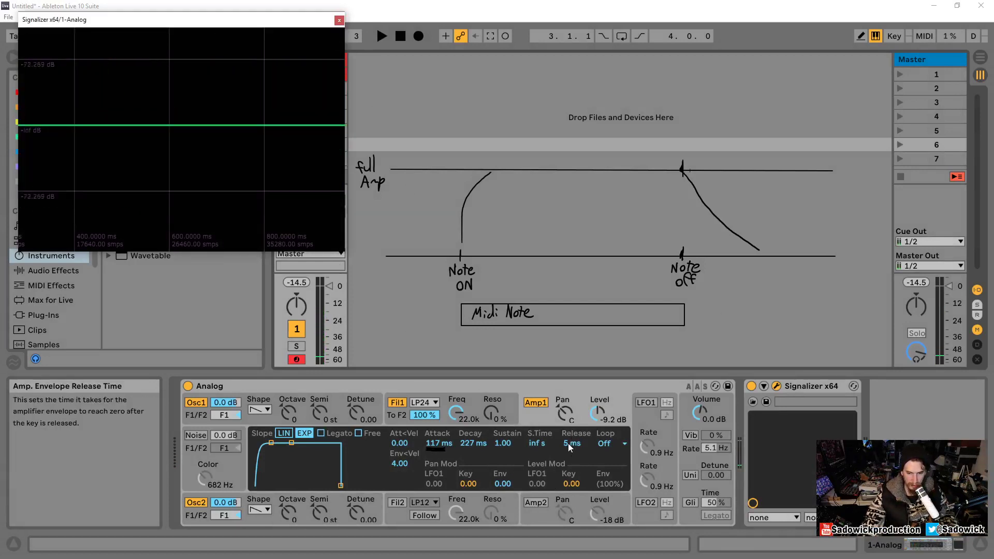
click(2, 275)
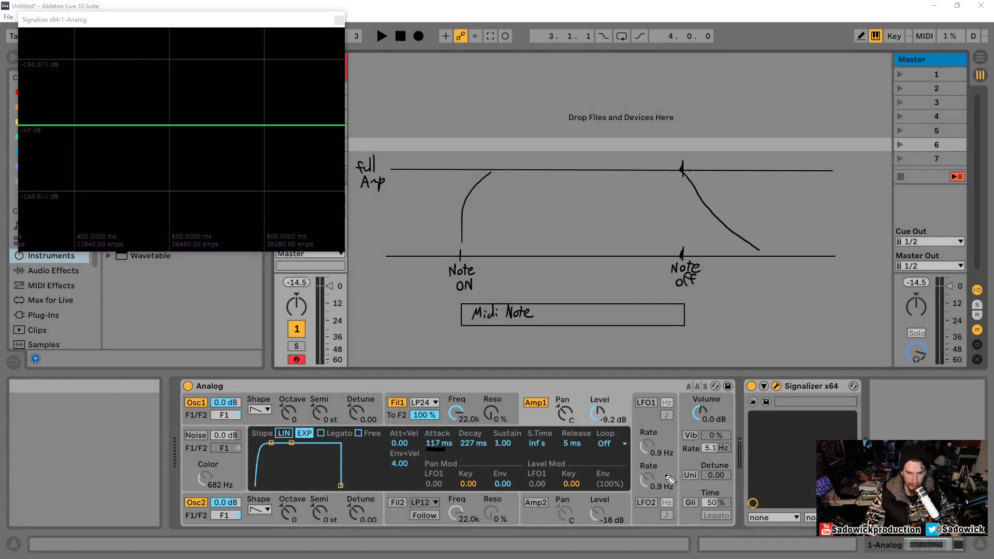
mouse_move(569, 454)
mouse_down()
mouse_move(588, 455)
mouse_move(571, 430)
mouse_up()
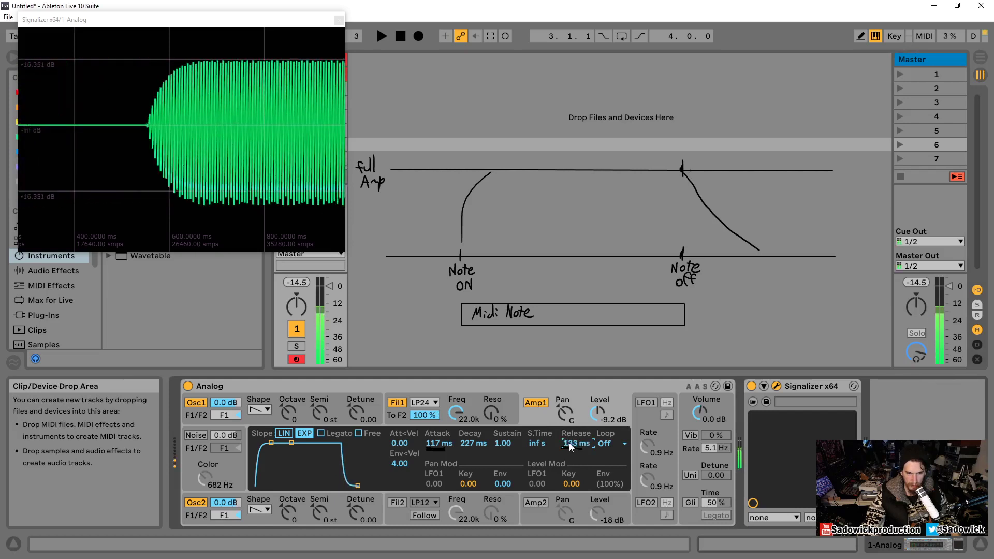
click(339, 41)
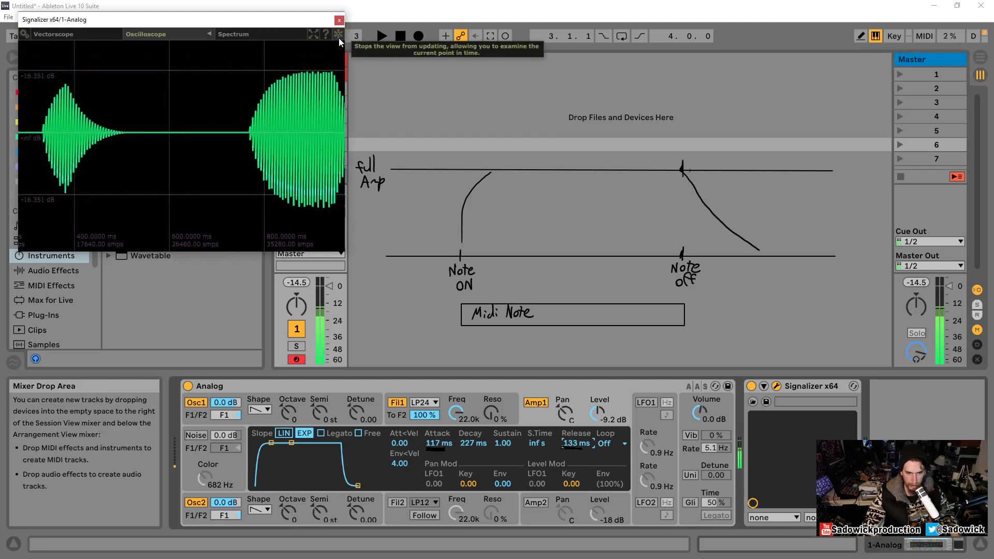
click(338, 38)
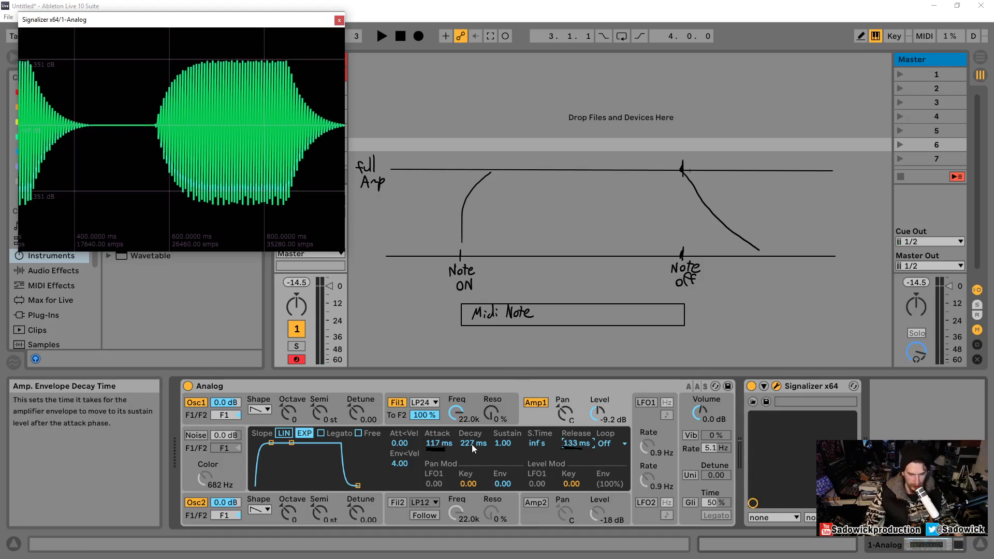
Lower the amp envelope's Sustain level to 0.73 and resume the oscilloscope to view played notes.
click(499, 444)
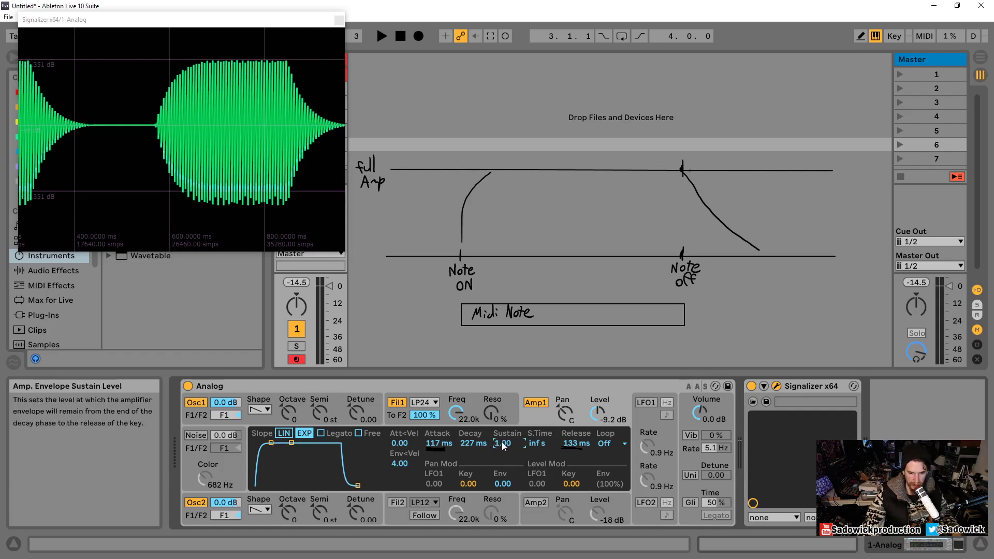
drag(292, 443, 292, 455)
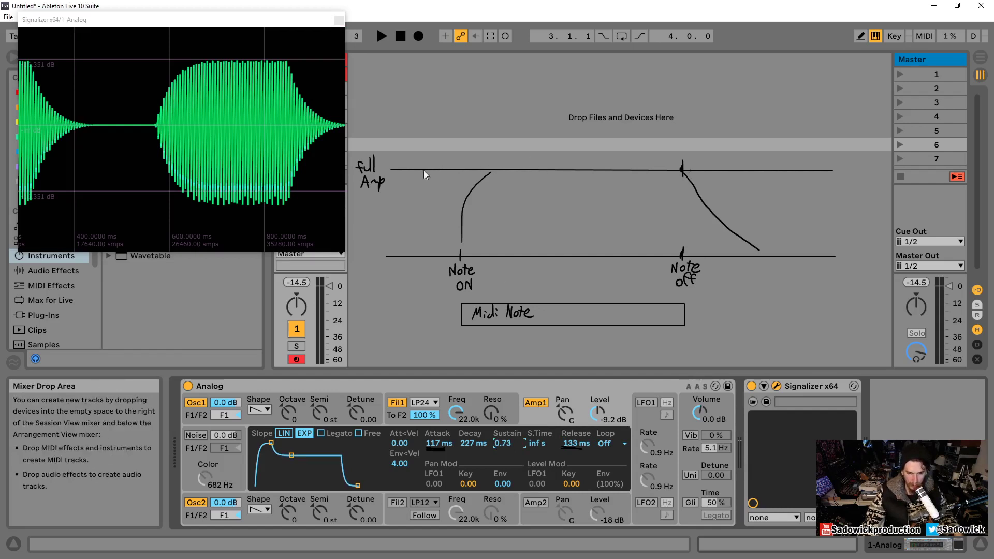
click(331, 39)
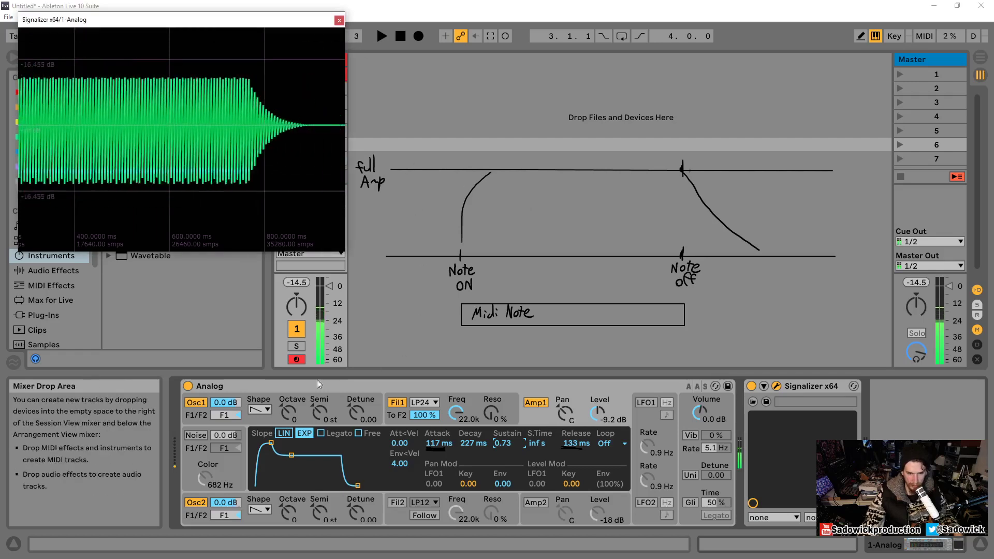
Set the amp envelope's Attack to 5 ms, freeze the oscilloscope on a played note's start, and raise Sustain to 1.00.
drag(438, 443, 438, 484)
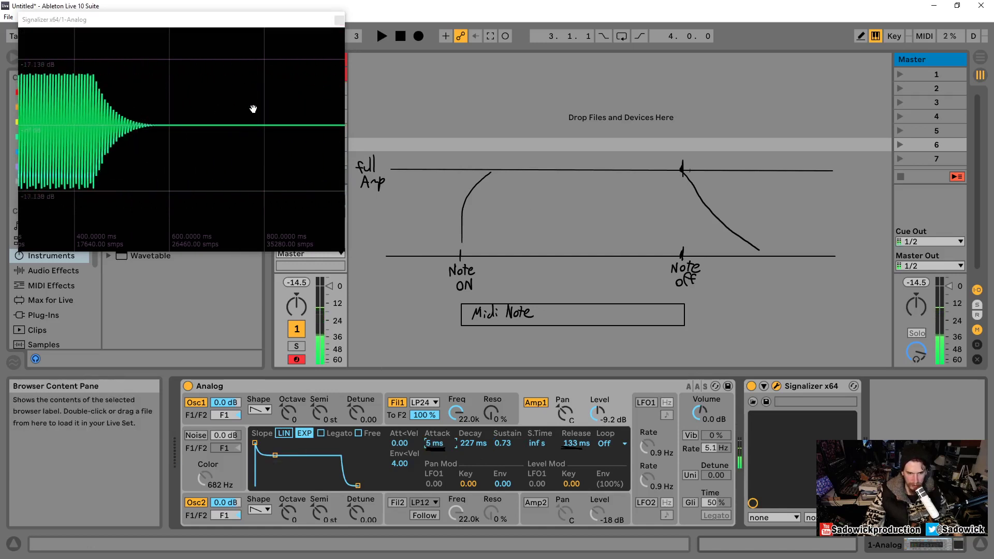
click(338, 35)
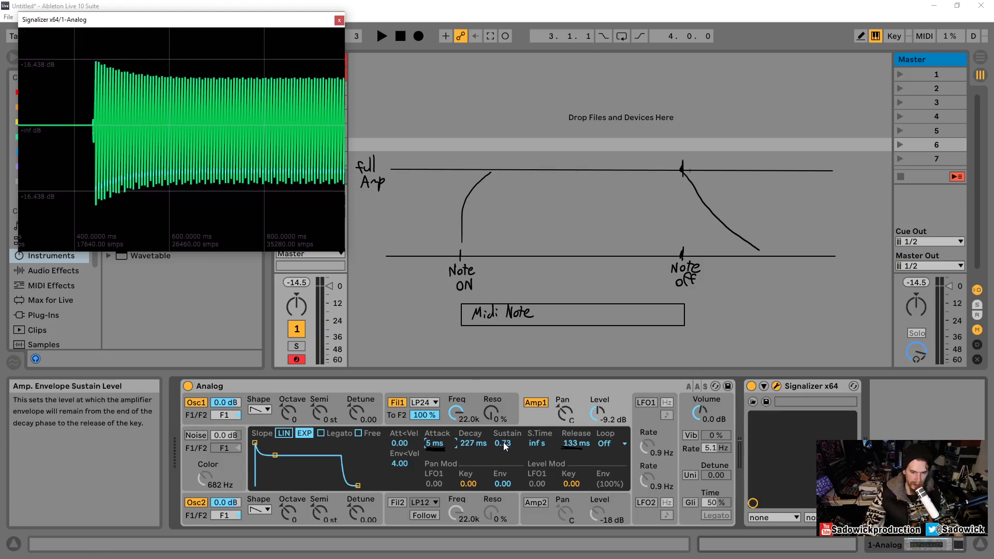
mouse_move(504, 443)
mouse_down()
mouse_move(505, 472)
mouse_move(505, 445)
mouse_up()
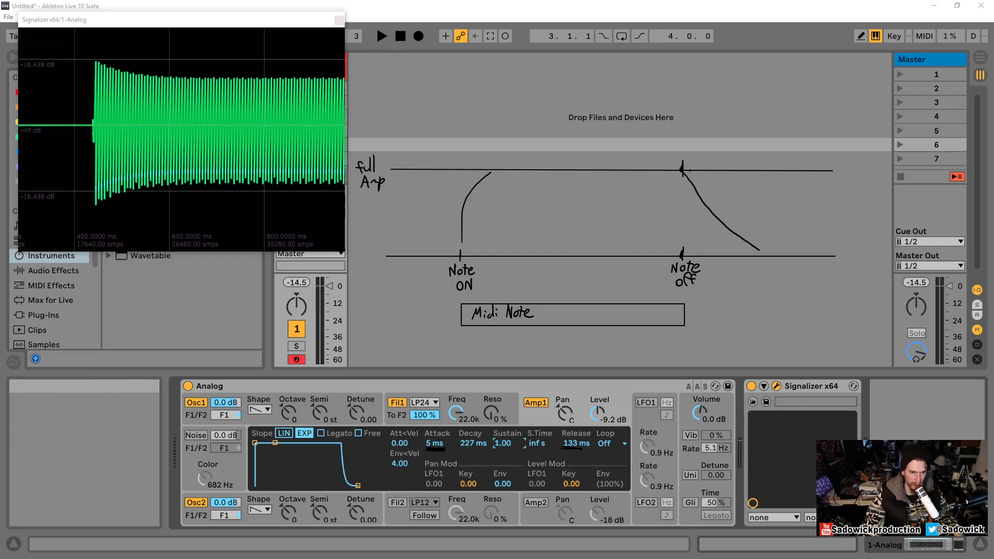
Clear the drawing, widen the Signalizer window and switch the oscilloscope's time mode to Cycles.
key(ctrl+shift+7)
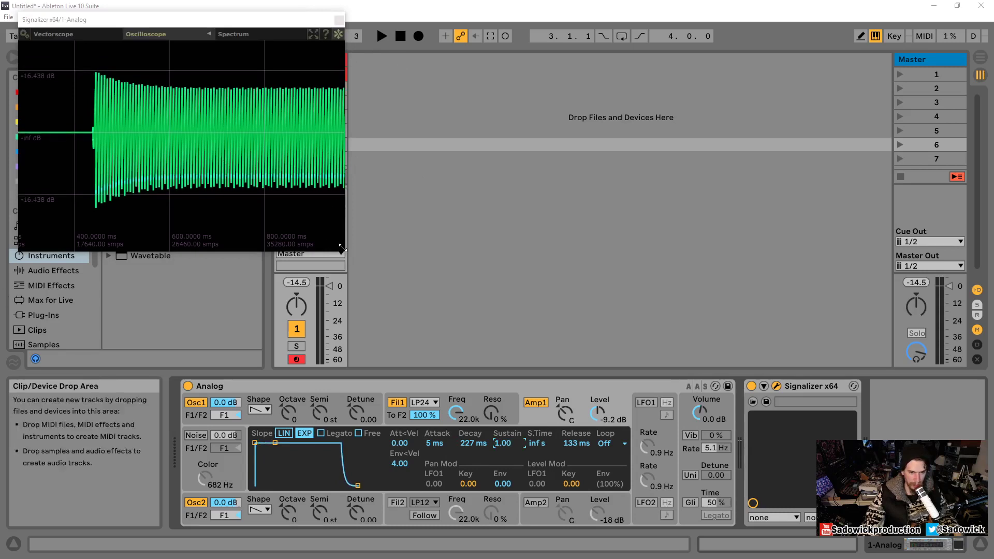
drag(341, 248, 919, 269)
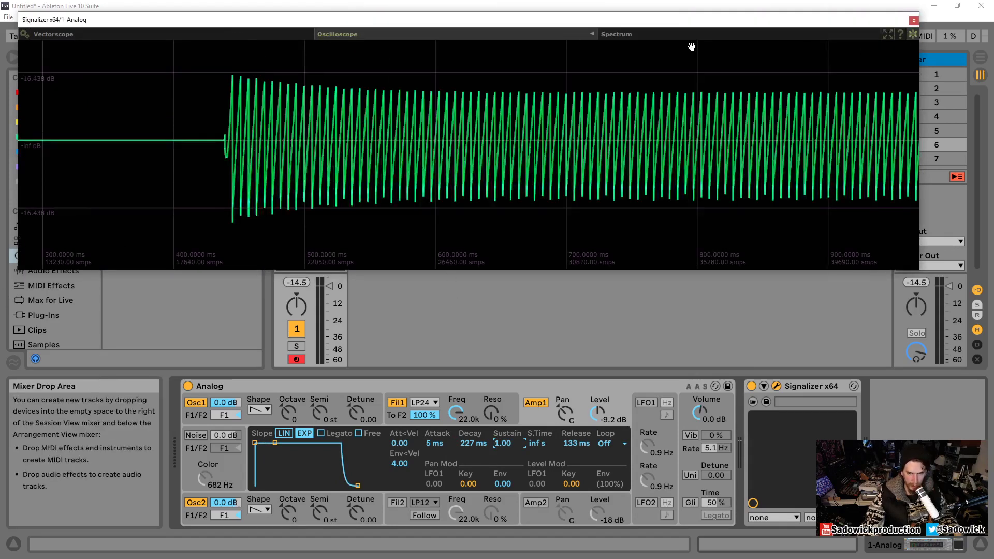
click(593, 33)
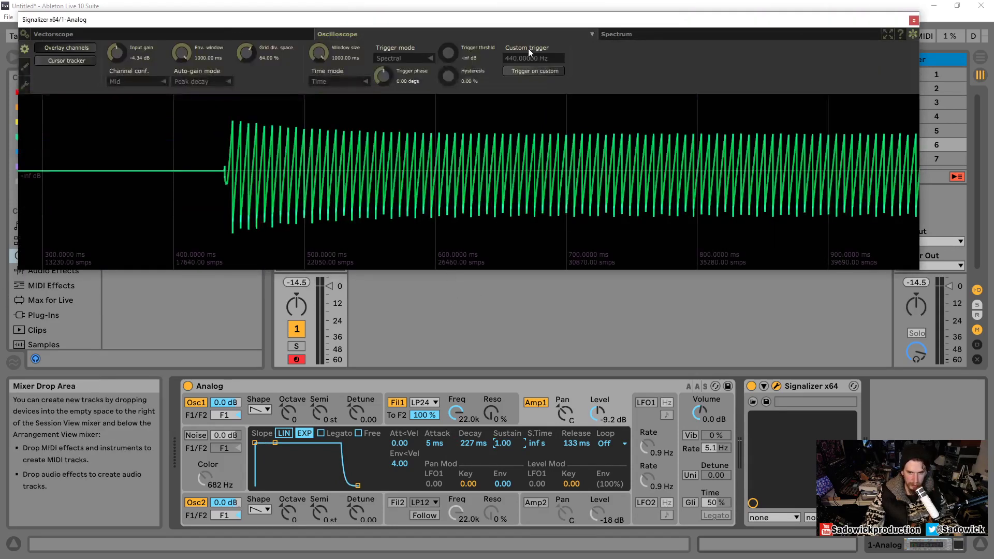
click(361, 79)
click(337, 100)
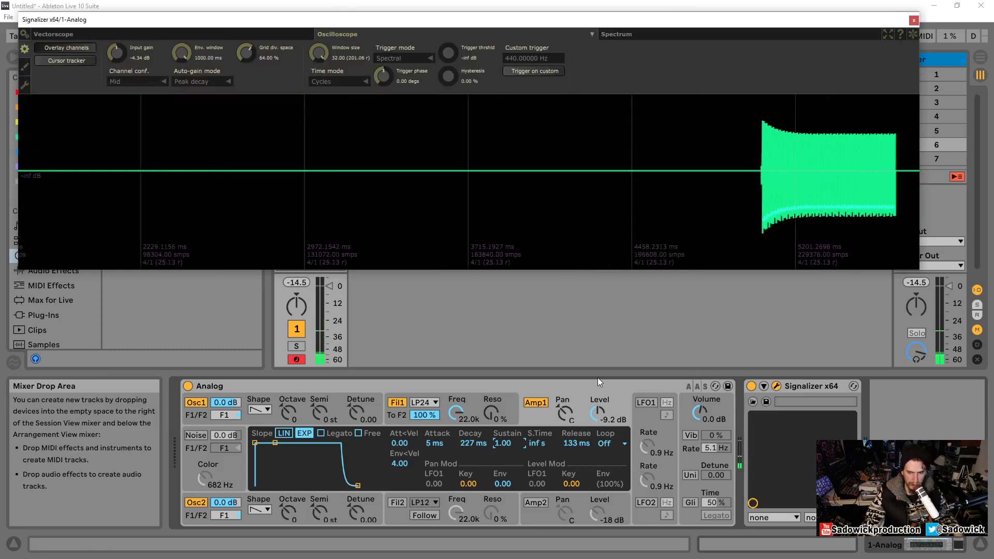
Reshape the amp envelope to Attack 61 ms, Decay 196 ms and Sustain 0.69, and freeze the oscilloscope on a complete note.
drag(255, 444, 288, 455)
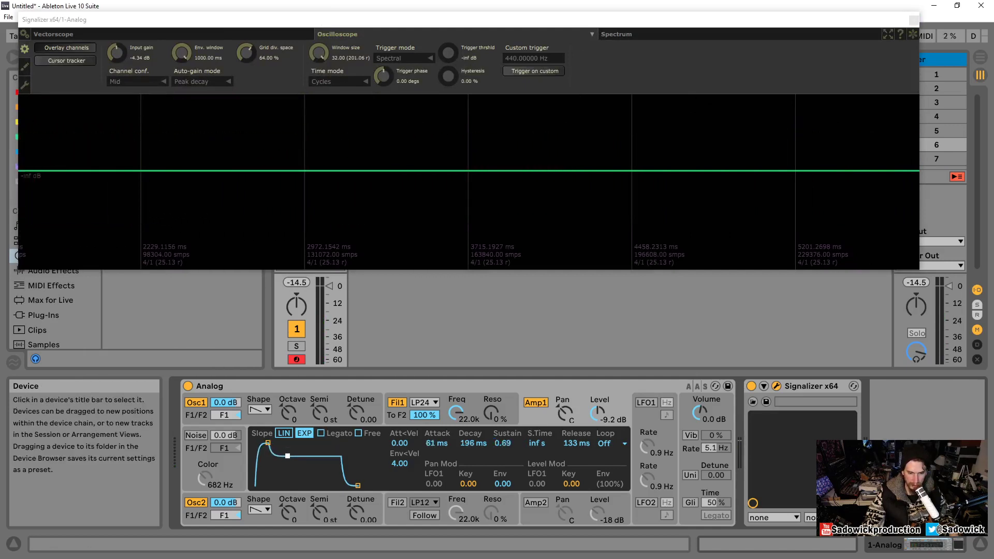
click(913, 34)
scroll(502, 183, up, 2)
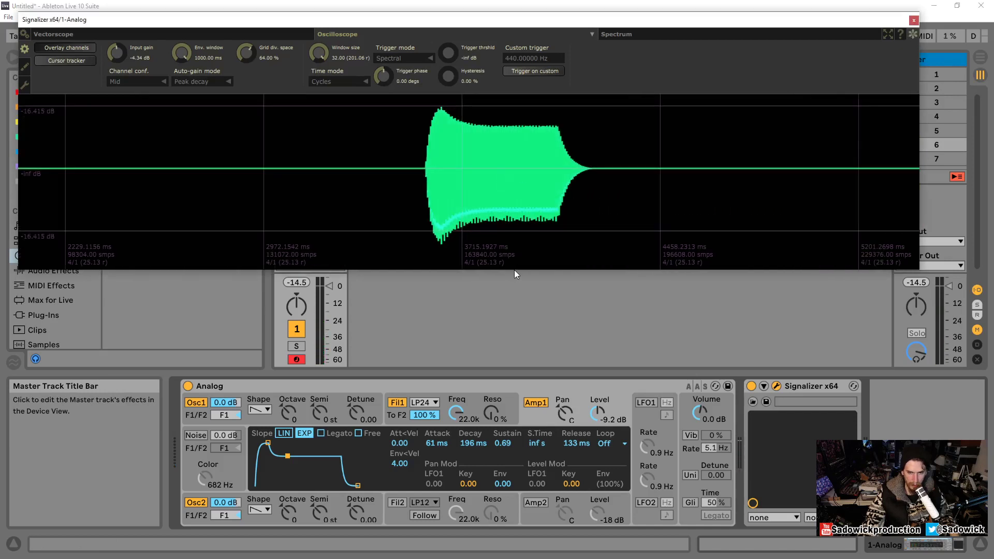
Make the Signalizer window taller and enlarge the frozen note's waveform around its middle.
drag(915, 267, 928, 349)
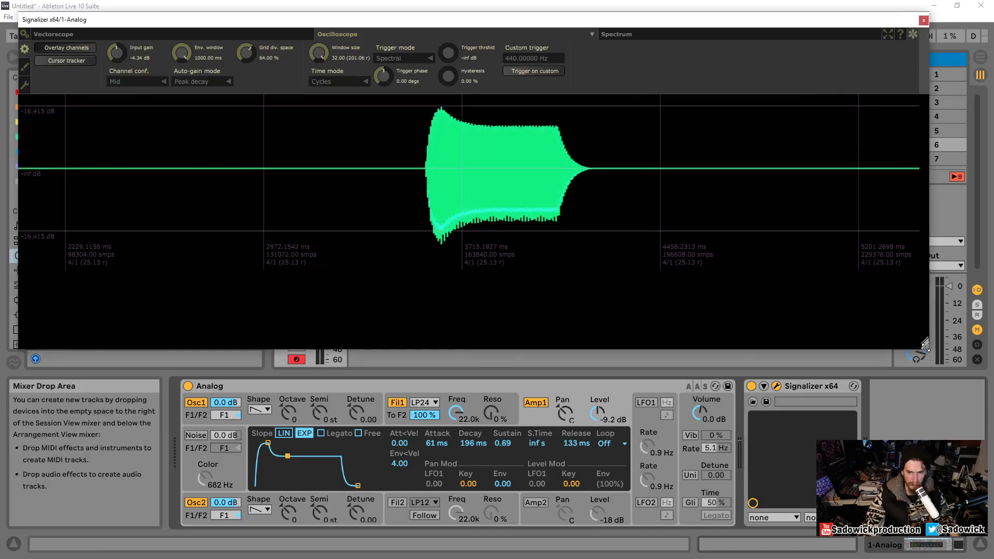
scroll(473, 156, up, 3)
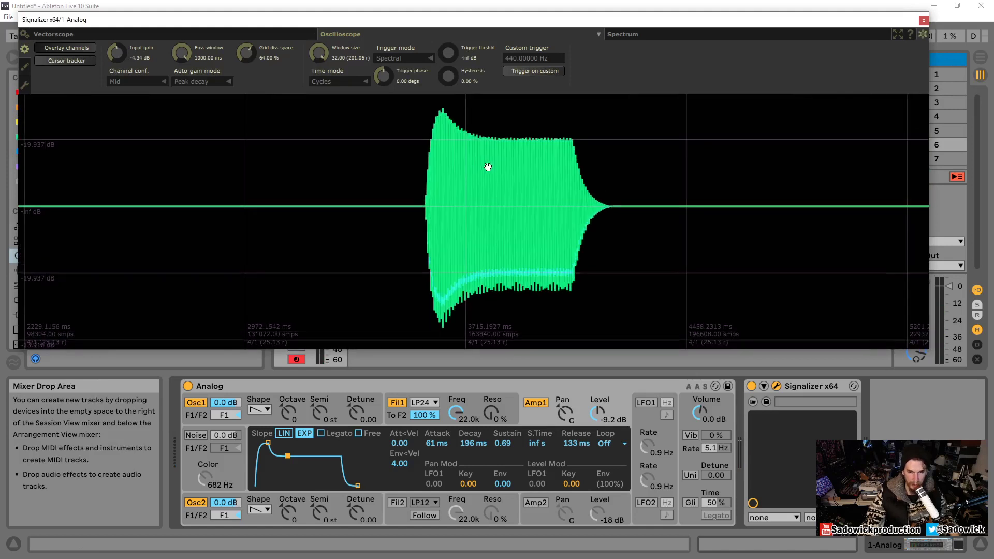
drag(486, 167, 451, 177)
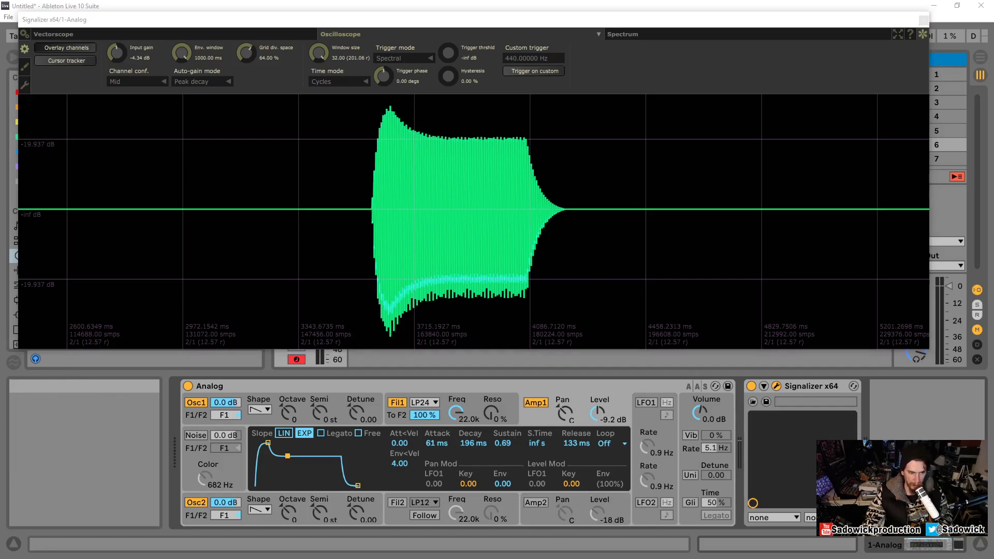
Draw vertical divider lines over the frozen waveform at the note start, peak, end of decay, note off and end of release.
mouse_move(373, 101)
mouse_down()
mouse_move(372, 315)
mouse_move(397, 291)
mouse_move(390, 98)
mouse_up()
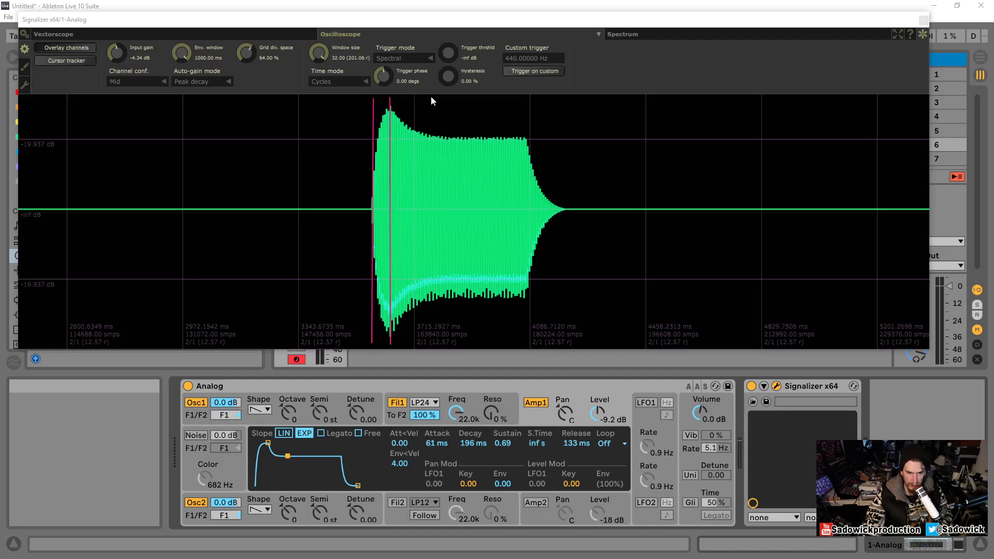
drag(433, 98, 432, 343)
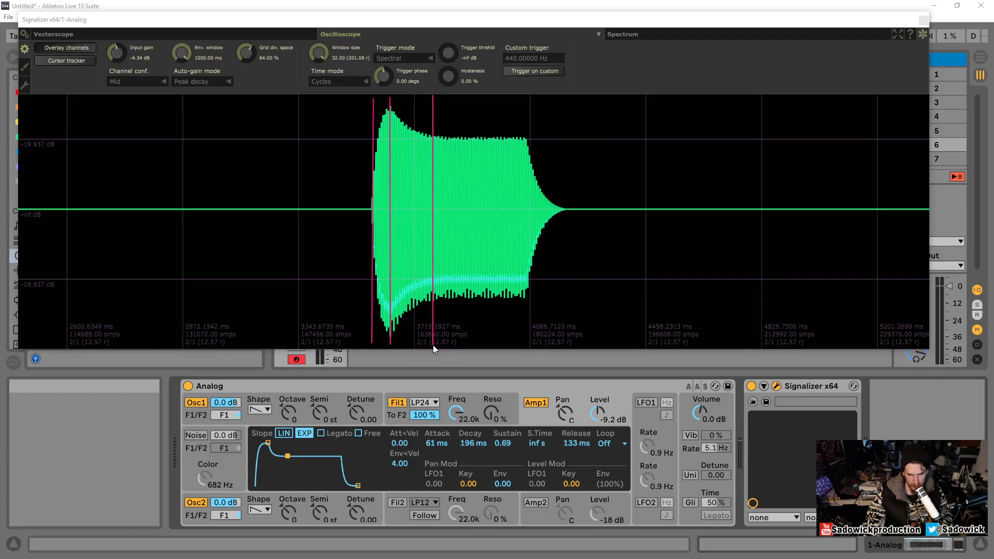
mouse_move(527, 96)
mouse_down()
mouse_move(518, 325)
mouse_move(529, 349)
mouse_up()
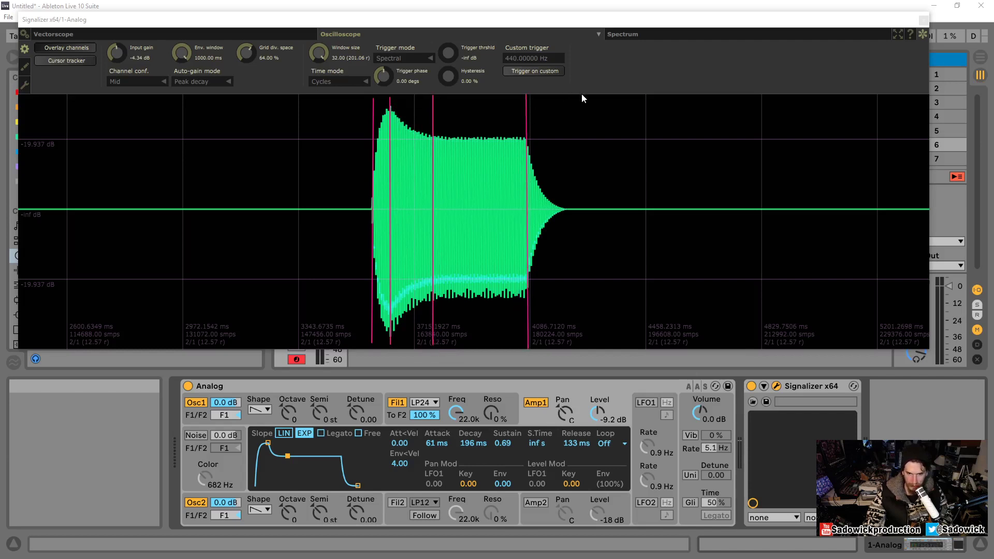
drag(574, 96, 579, 348)
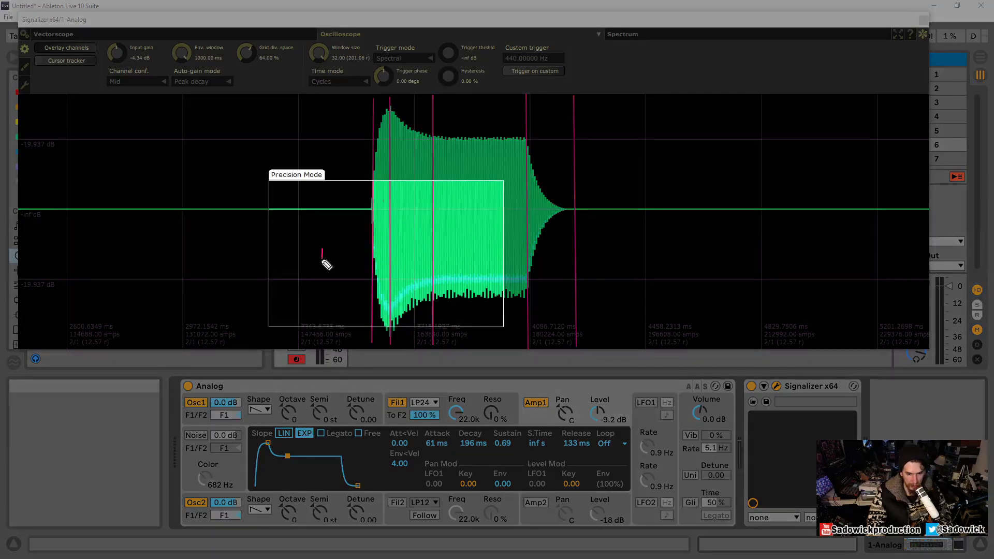
Label the waveform's four sections Attack, Decay, Sustain and Release, with an arrow pointing from Attack to its section.
mouse_move(326, 263)
mouse_down()
mouse_move(323, 249)
mouse_move(343, 257)
mouse_move(354, 244)
mouse_move(355, 222)
mouse_move(357, 249)
mouse_move(384, 218)
mouse_up()
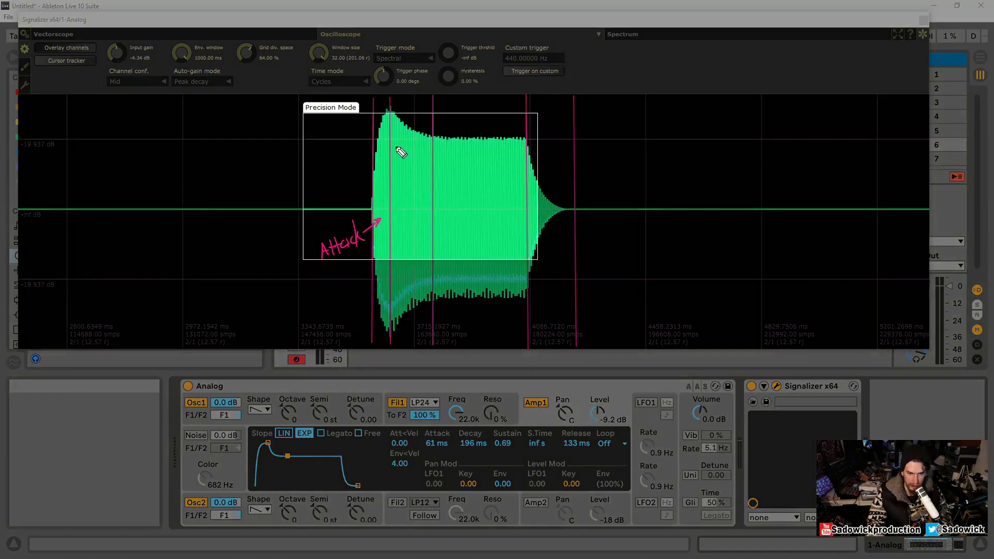
mouse_move(396, 142)
mouse_down()
mouse_move(395, 156)
mouse_move(414, 167)
mouse_up()
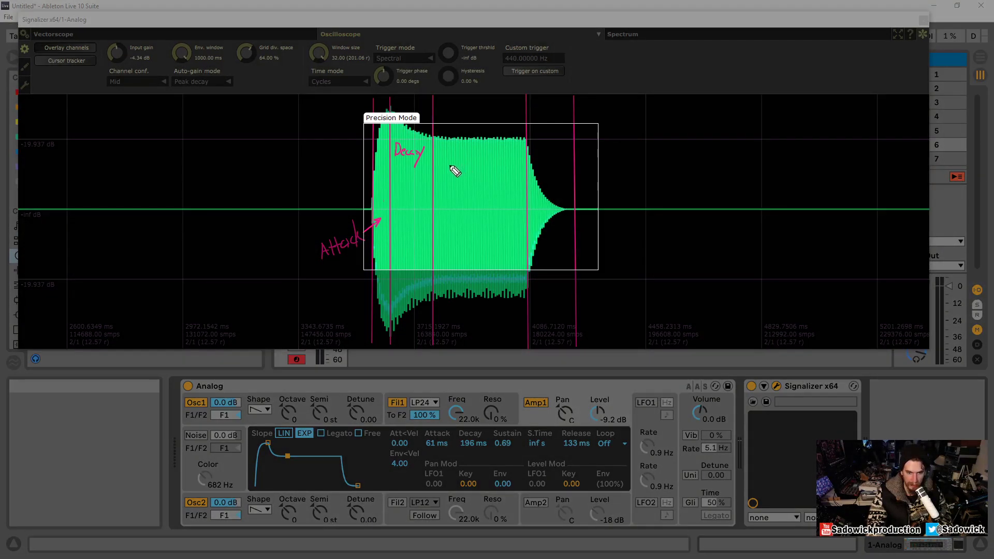
mouse_move(455, 166)
mouse_down()
mouse_move(443, 180)
mouse_move(471, 179)
mouse_up()
drag(468, 170, 496, 173)
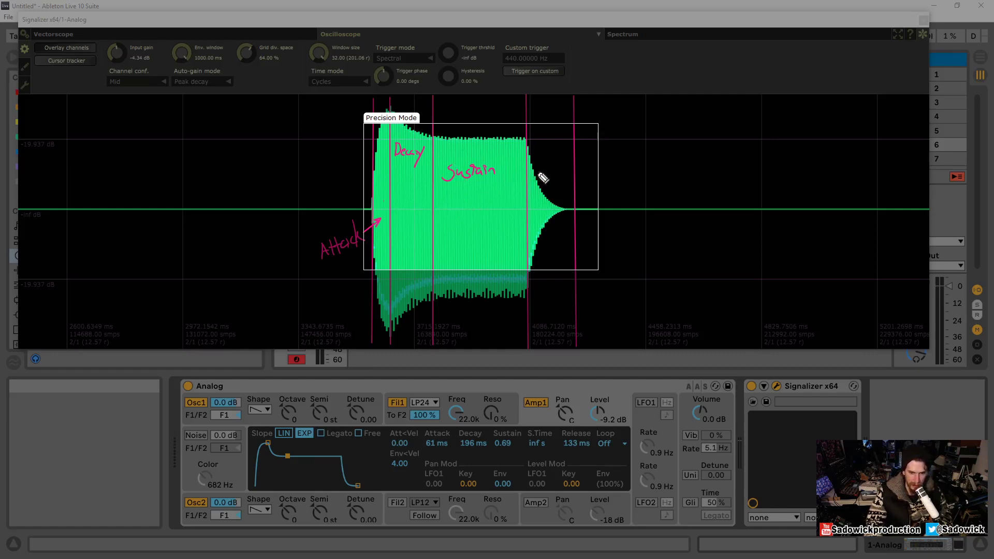
drag(533, 147, 562, 163)
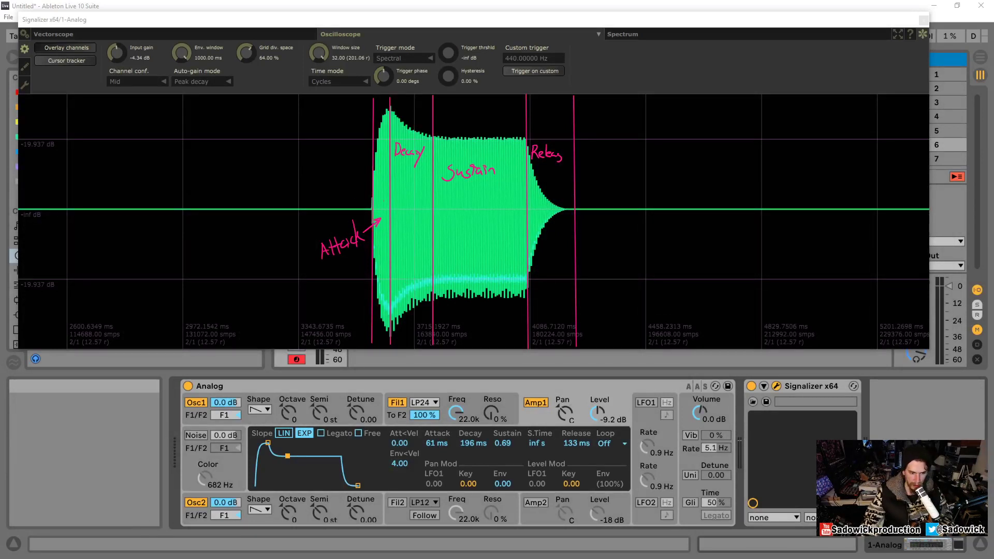
Clear the annotations and reduce the oscilloscope's window size to 4.11 cycles with its view reset.
key(Escape)
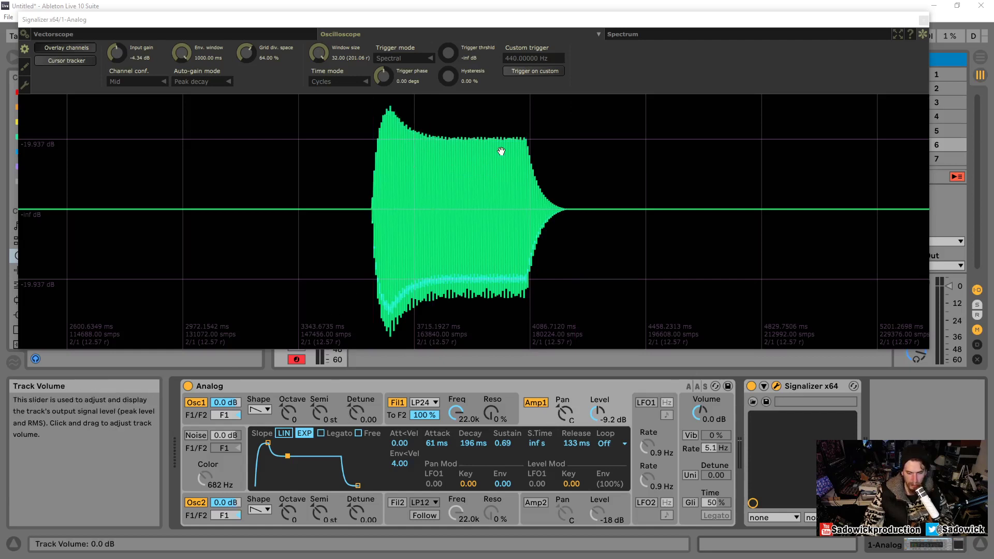
drag(319, 54, 322, 64)
drag(292, 181, 492, 182)
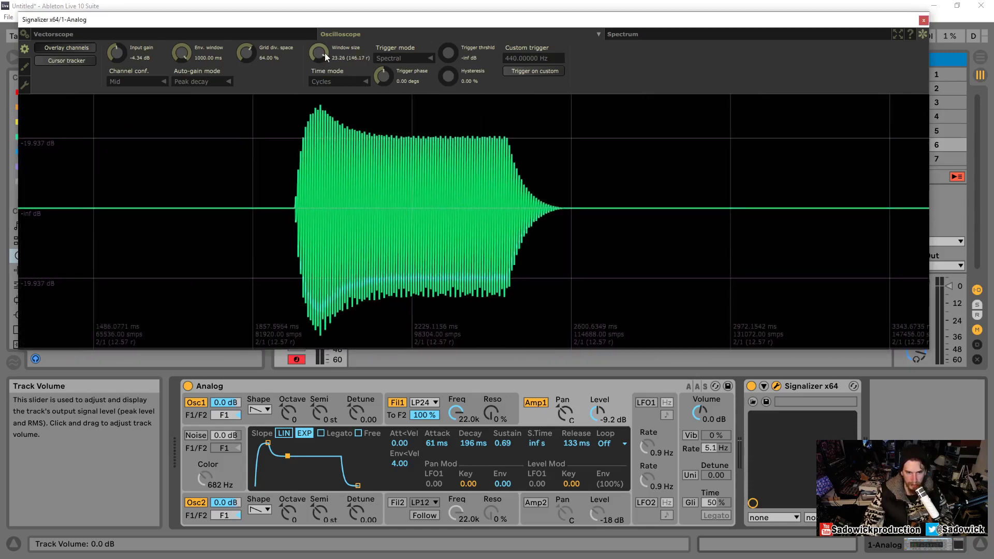
drag(325, 53, 324, 91)
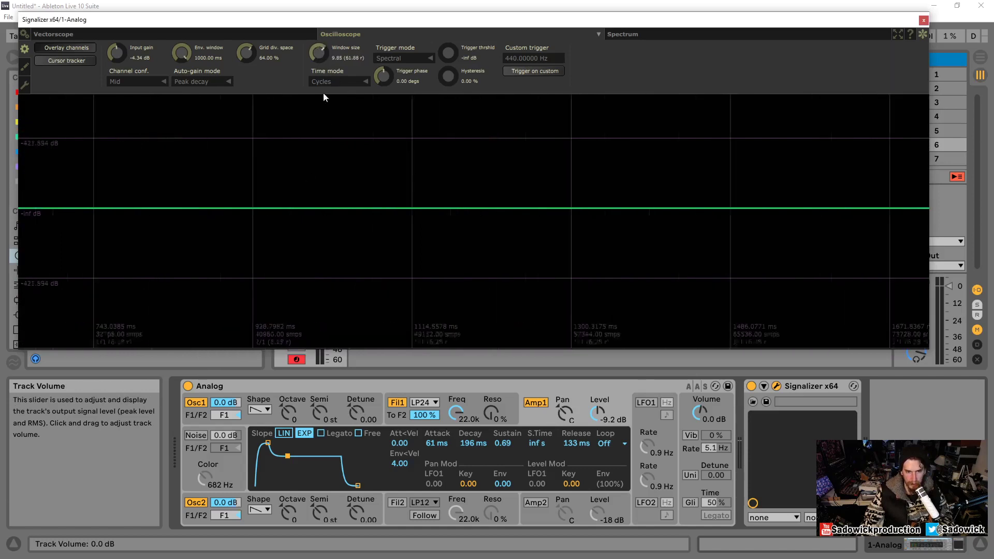
double_click(428, 250)
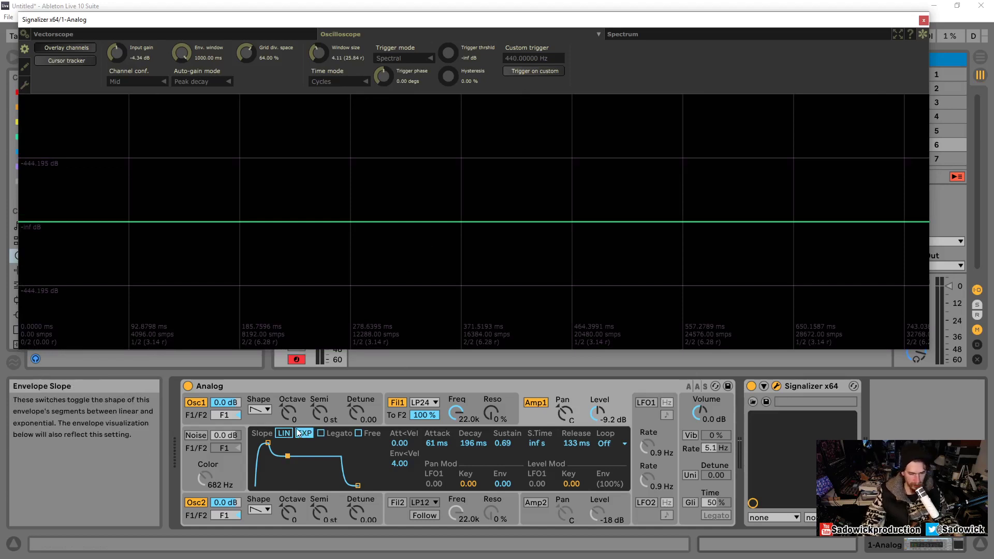
Toggle the amp envelope's slope between linear and exponential to compare the shapes, ending on linear.
click(261, 444)
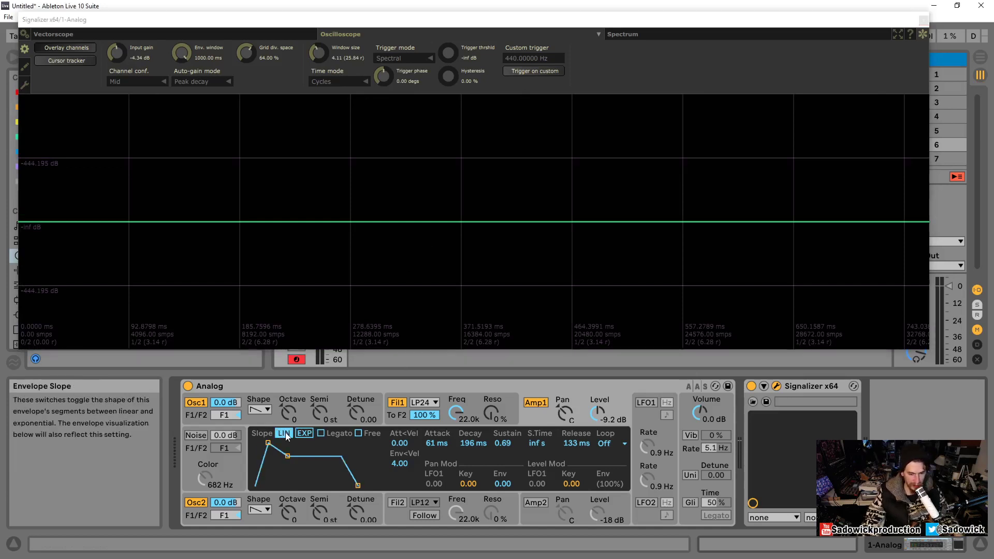
click(310, 436)
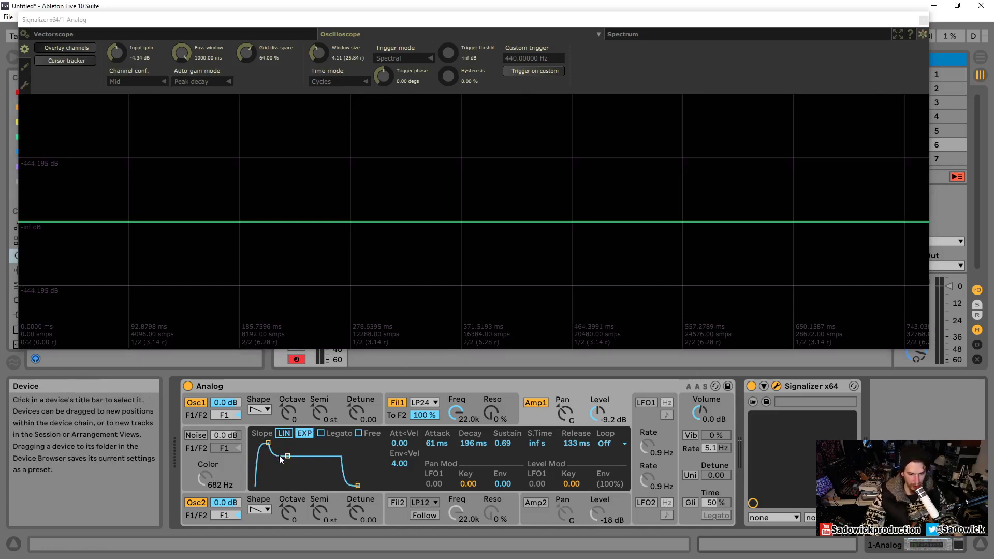
click(284, 434)
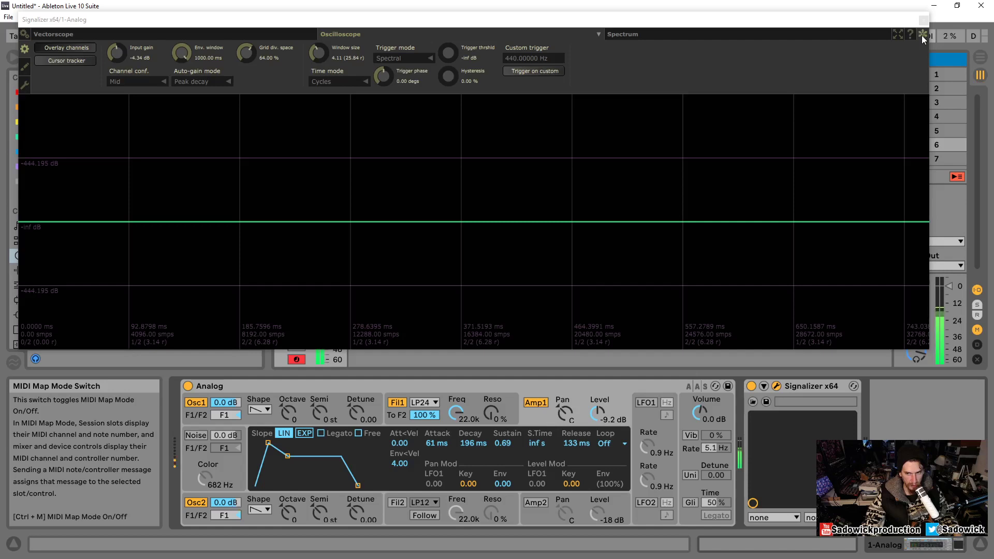
Raise the oscilloscope's window size to 32.00 cycles while playing notes.
click(589, 182)
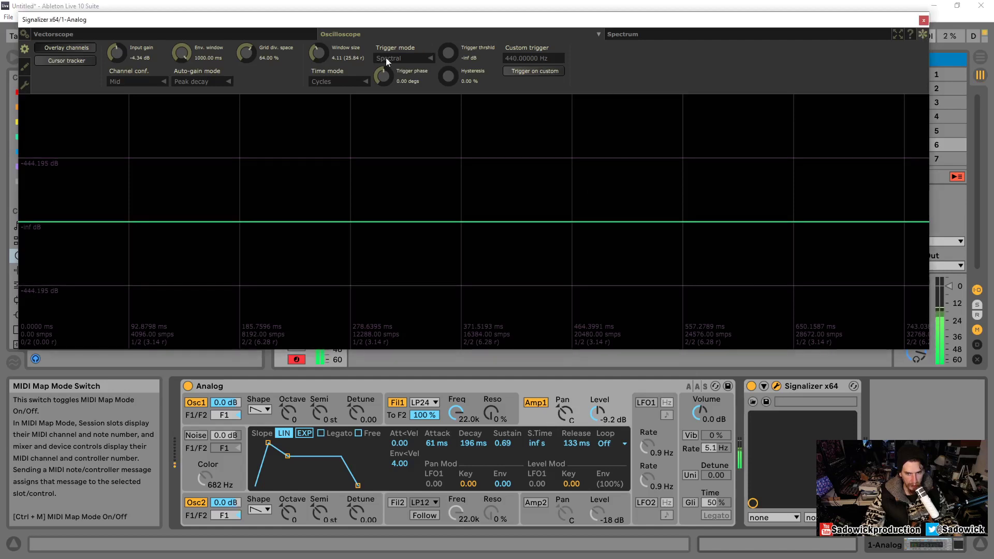
drag(314, 51, 377, 66)
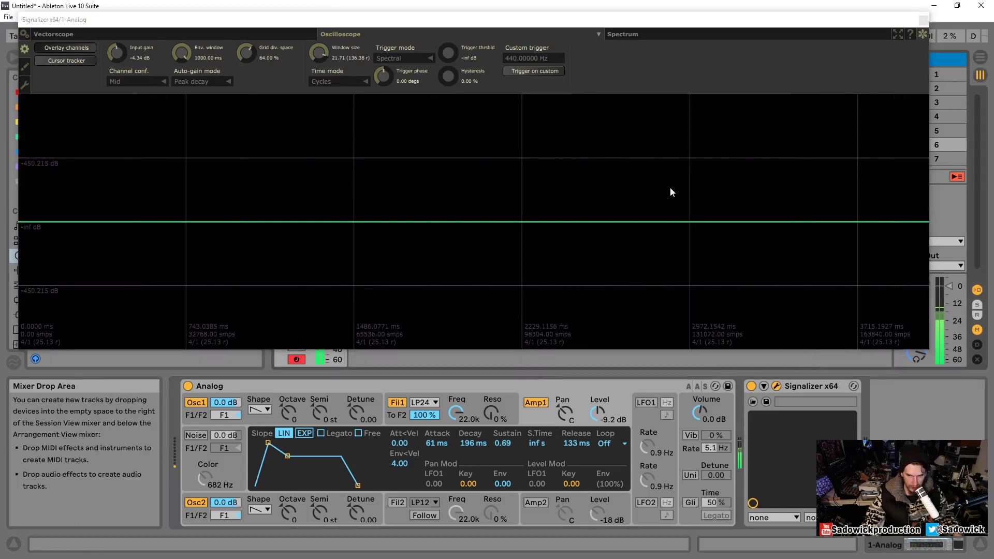
drag(338, 52, 339, 26)
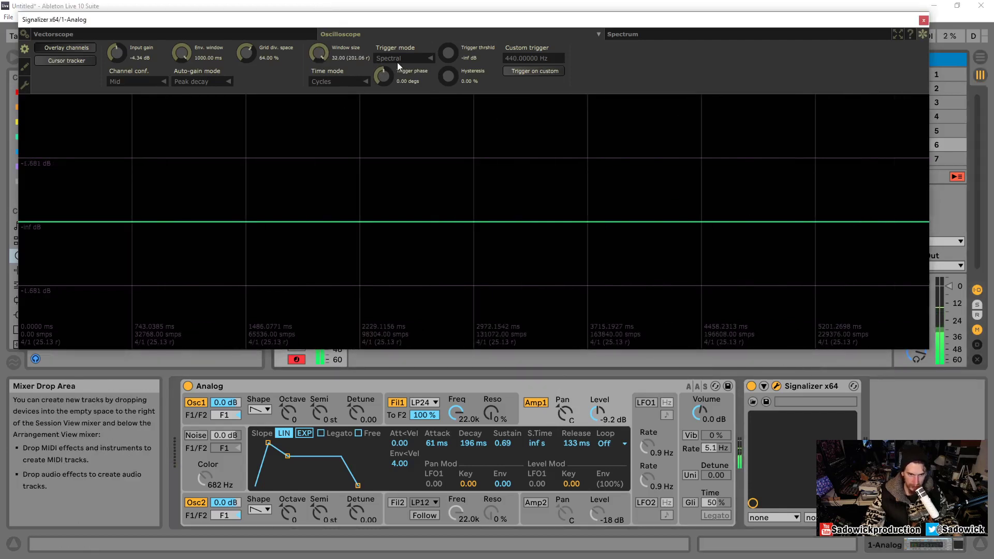
Switch the oscilloscope's time mode to Time and reduce the window size to about 469 ms.
click(343, 80)
click(337, 95)
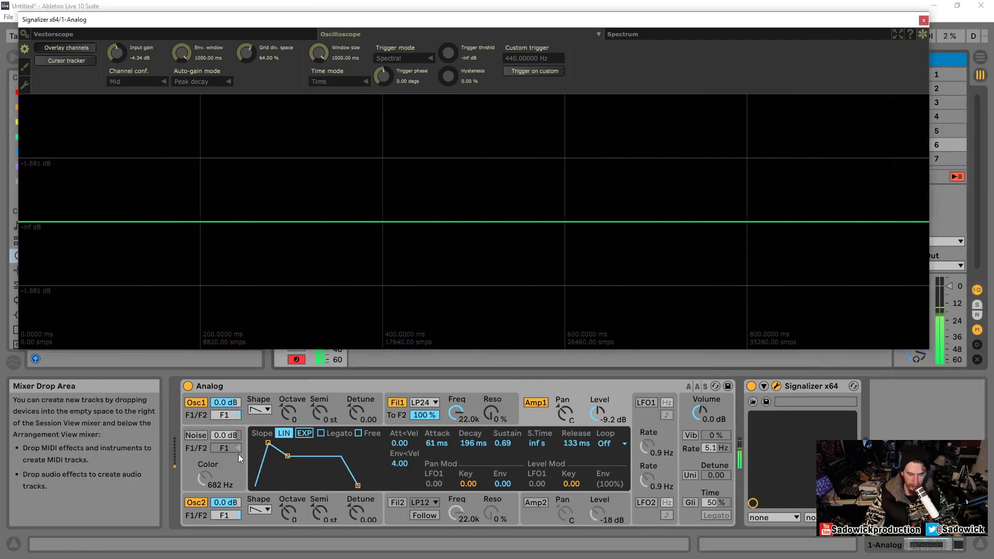
mouse_move(318, 52)
mouse_down()
mouse_move(321, 91)
mouse_move(318, 70)
mouse_up()
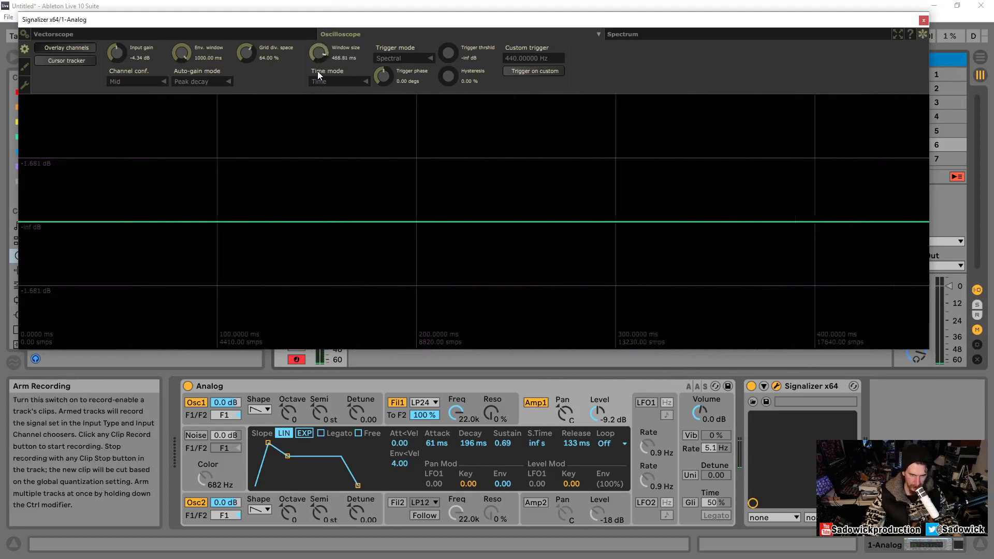
right_click(319, 58)
click(343, 43)
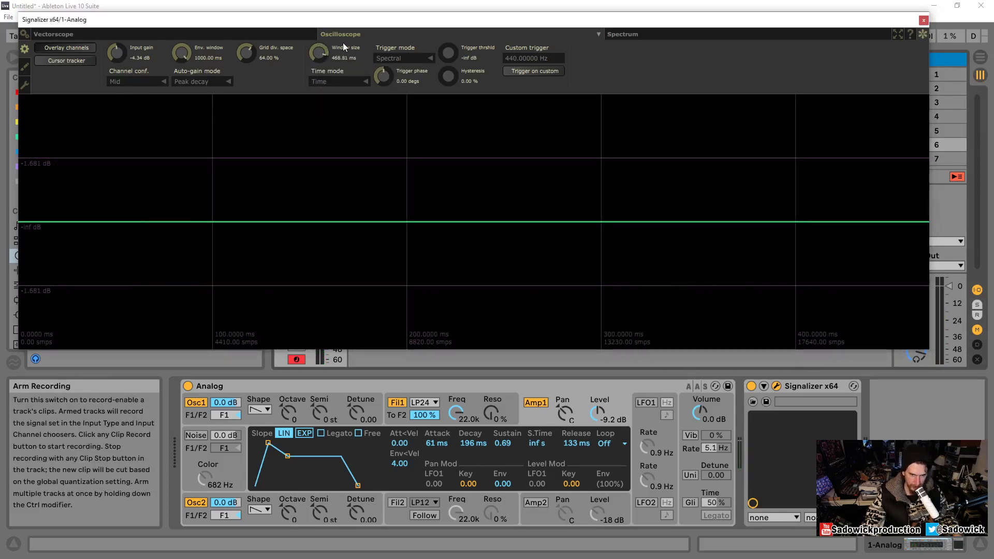
Switch Signalizer to the Spectrum view to check for a signal and select the Analog device.
click(619, 34)
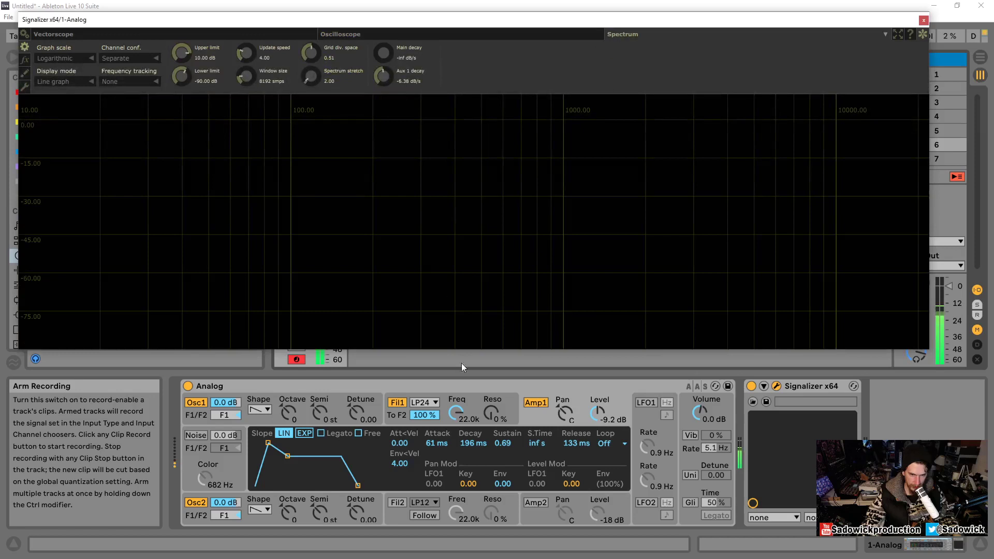
click(636, 385)
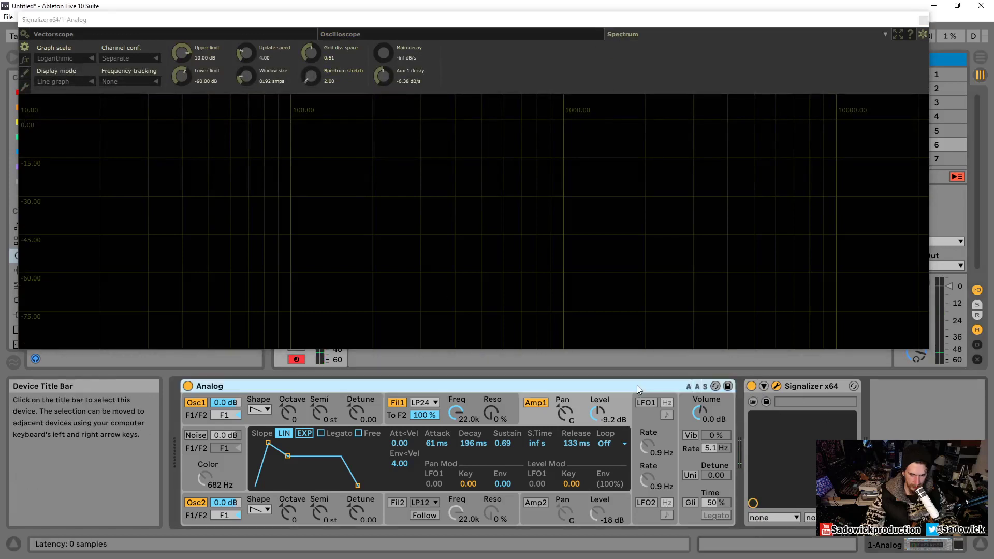
Return Signalizer to the Oscilloscope view and set its trigger mode to None.
click(26, 59)
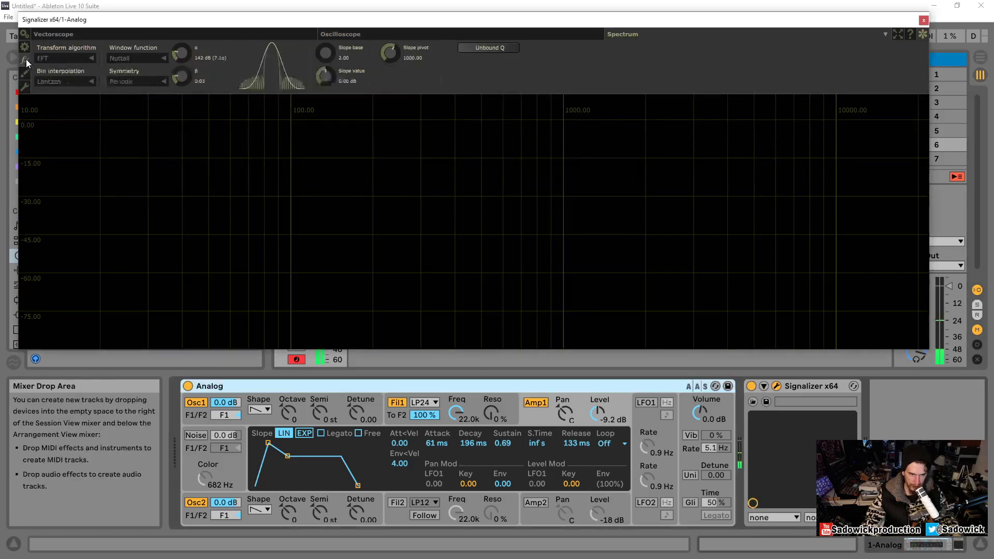
click(482, 35)
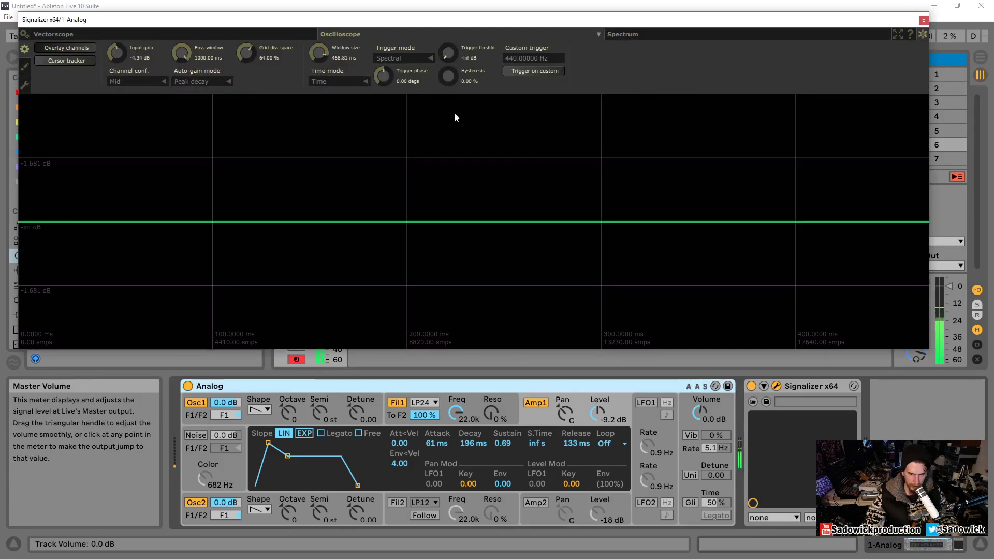
click(401, 58)
click(403, 71)
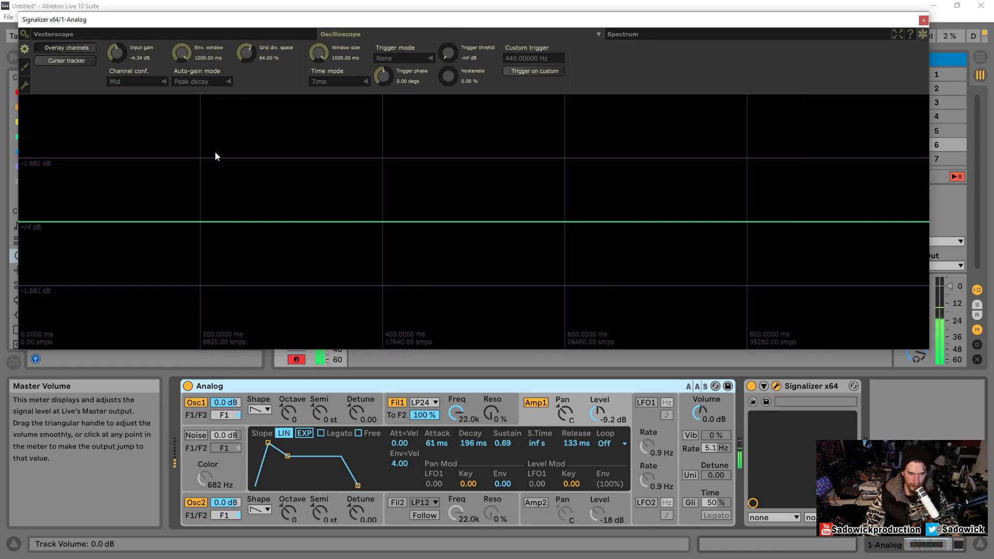
Reopen the Signalizer window and lower the keyboard octave to test whether played notes show in its views.
click(924, 19)
click(777, 386)
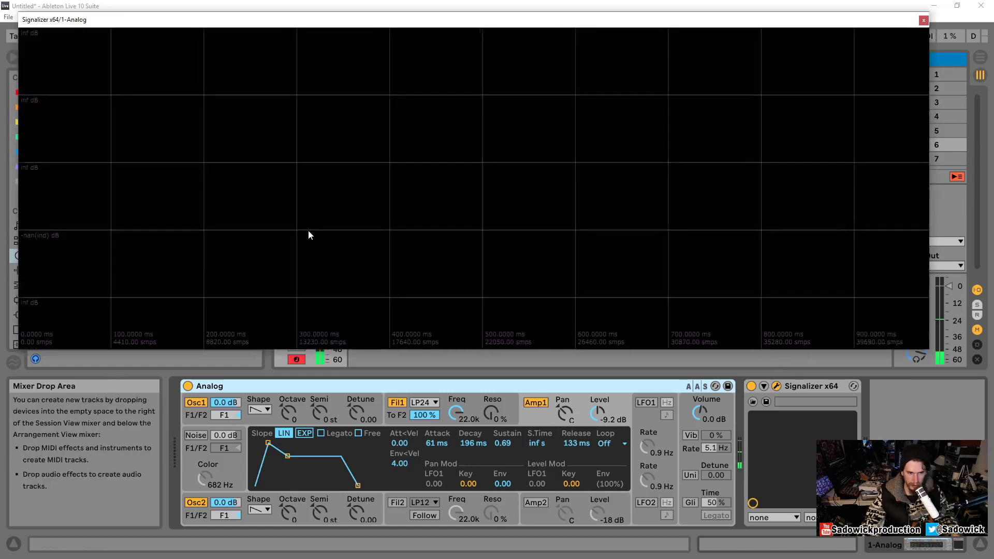
mouse_move(621, 33)
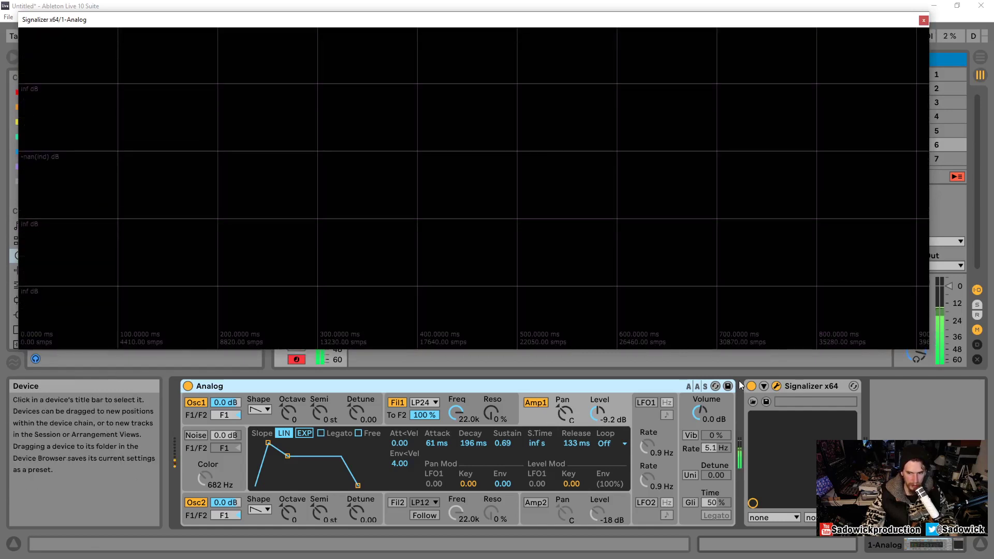
key(z)
mouse_move(483, 36)
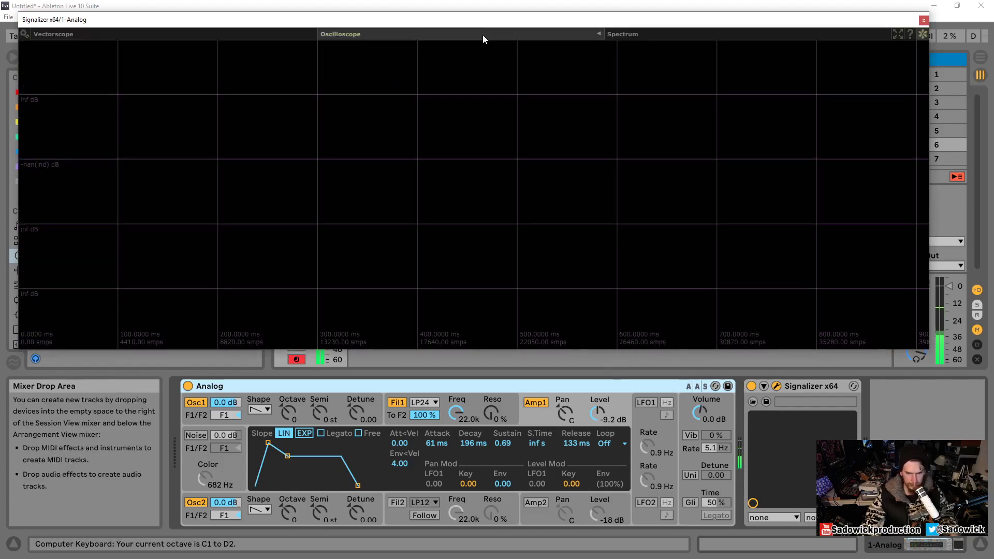
click(671, 36)
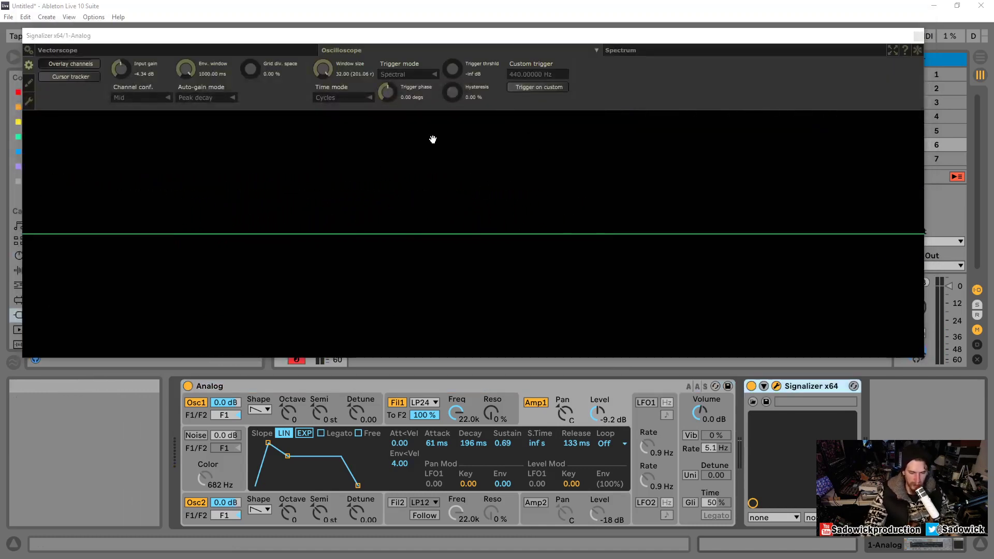
Set the amp envelope to 5 ms attack, 34 ms decay, 0.29 sustain and 304 ms release, and the oscilloscope window size to 6.32 cycles.
drag(268, 443, 266, 475)
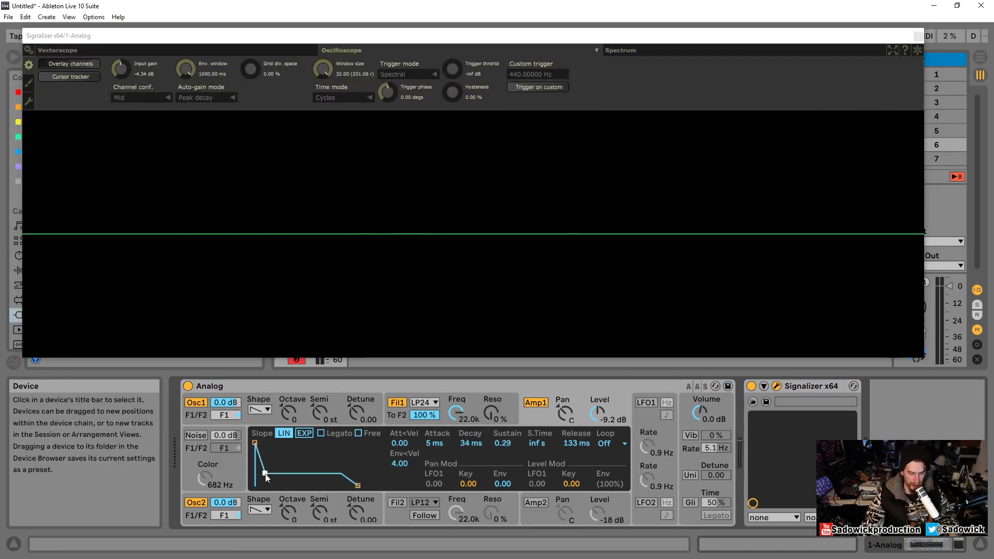
drag(360, 485, 363, 486)
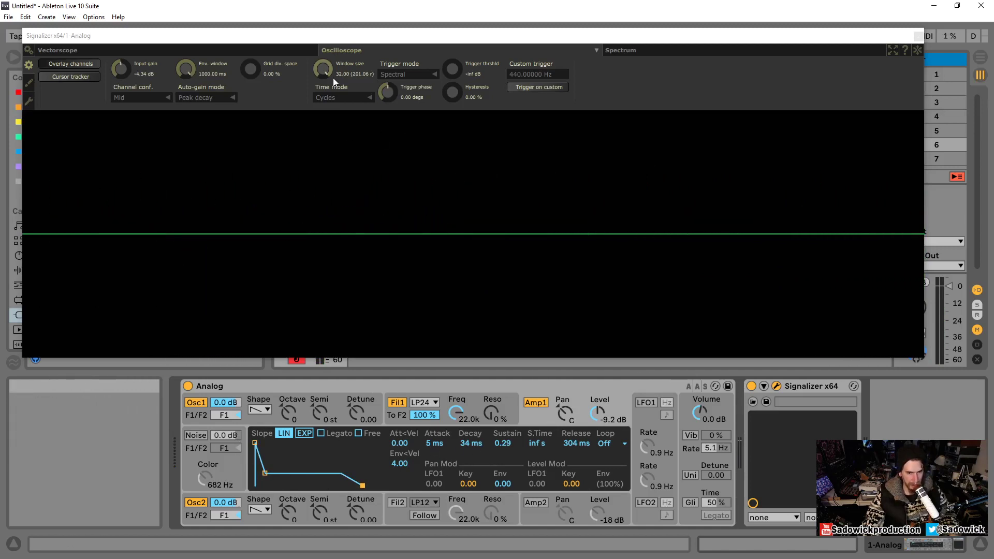
mouse_move(334, 78)
mouse_down()
mouse_move(326, 122)
mouse_move(319, 88)
mouse_up()
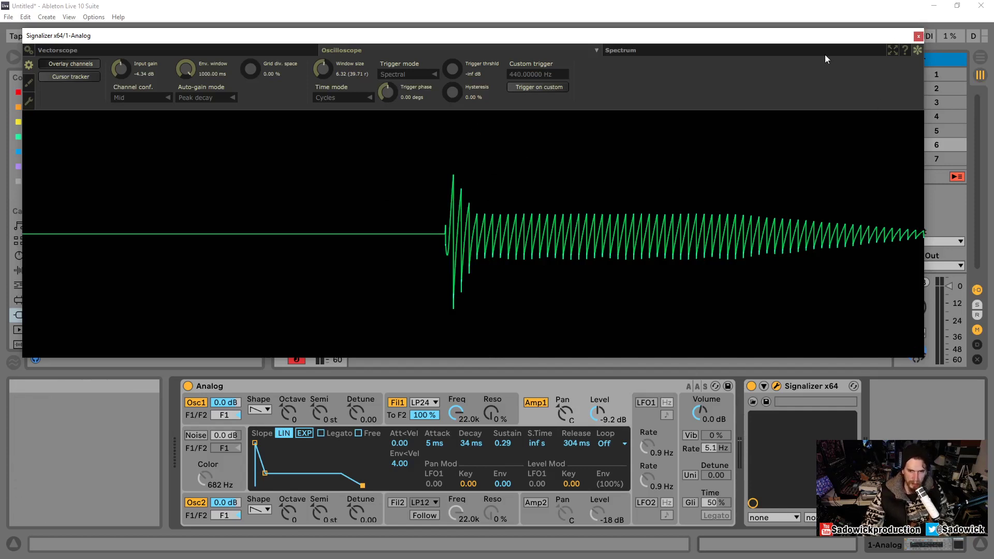
Close the Signalizer window and switch Analog's sound source from oscillators 1 and 2 to the noise generator.
click(918, 36)
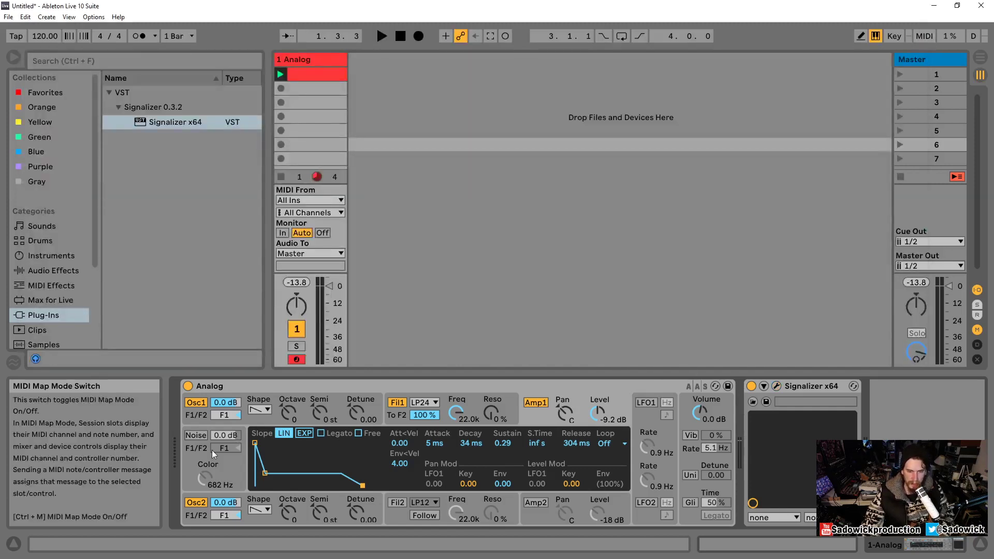
click(194, 403)
click(195, 502)
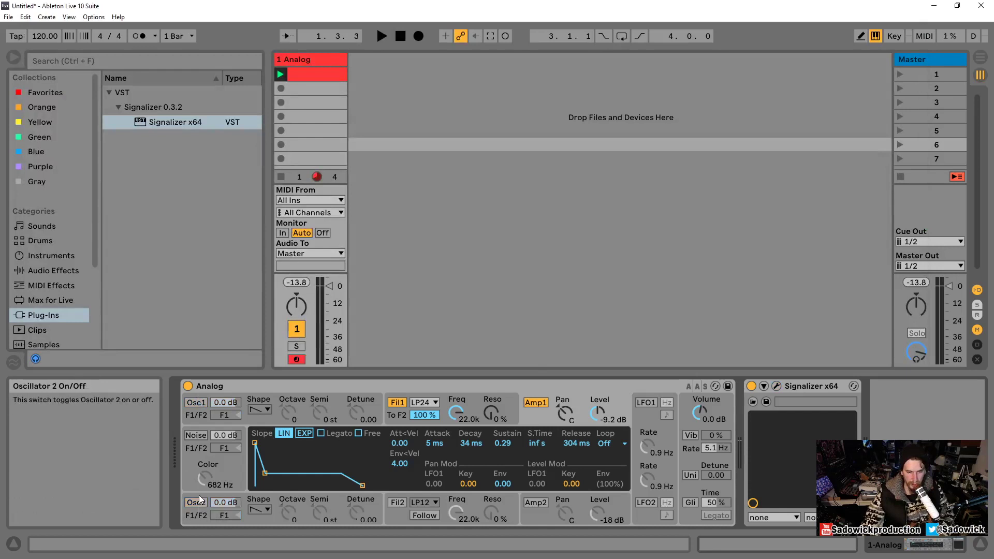
click(195, 435)
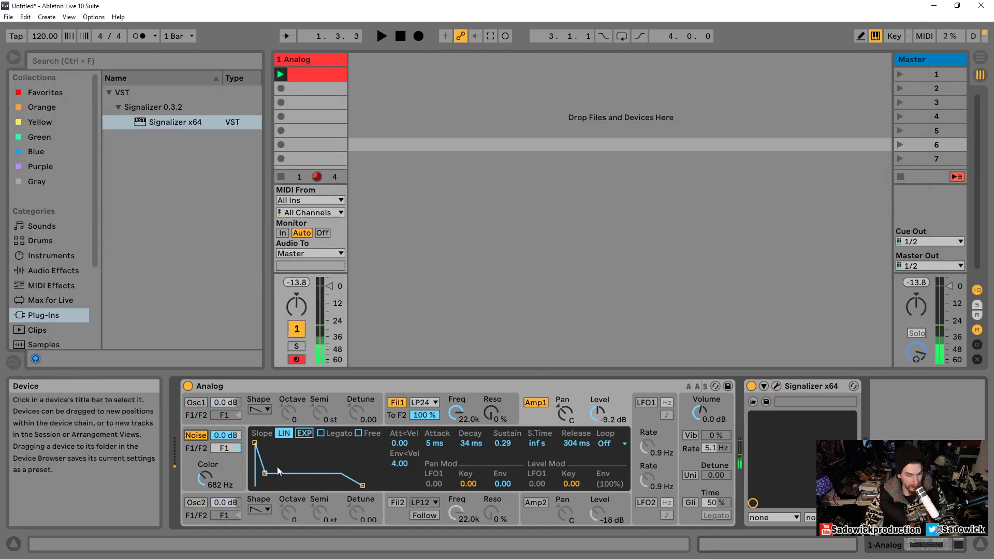
Shorten the amp envelope's decay to 16 ms with 0.00 sustain and raise the Amp1 level to 2.8 dB.
drag(265, 475, 260, 485)
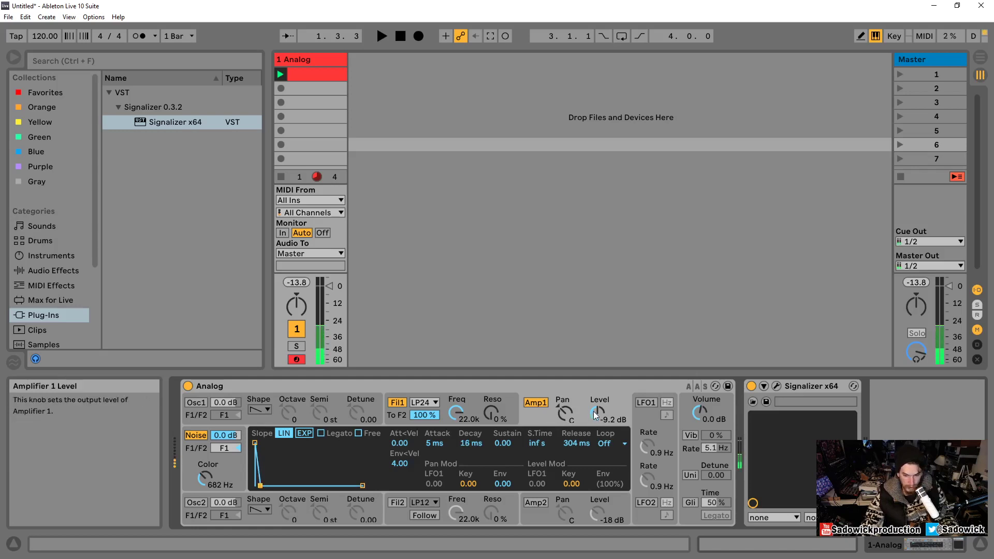
drag(597, 412, 598, 378)
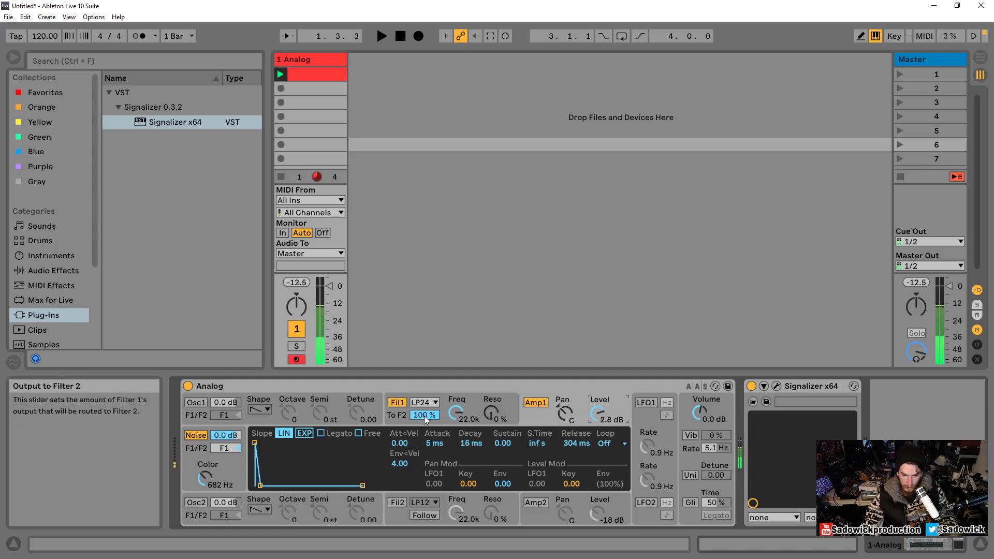
Set filter 1's resonance to 55 %, cutoff to 2.8 kHz and key modulation to 1.08, playing notes in higher octaves.
drag(491, 413, 490, 378)
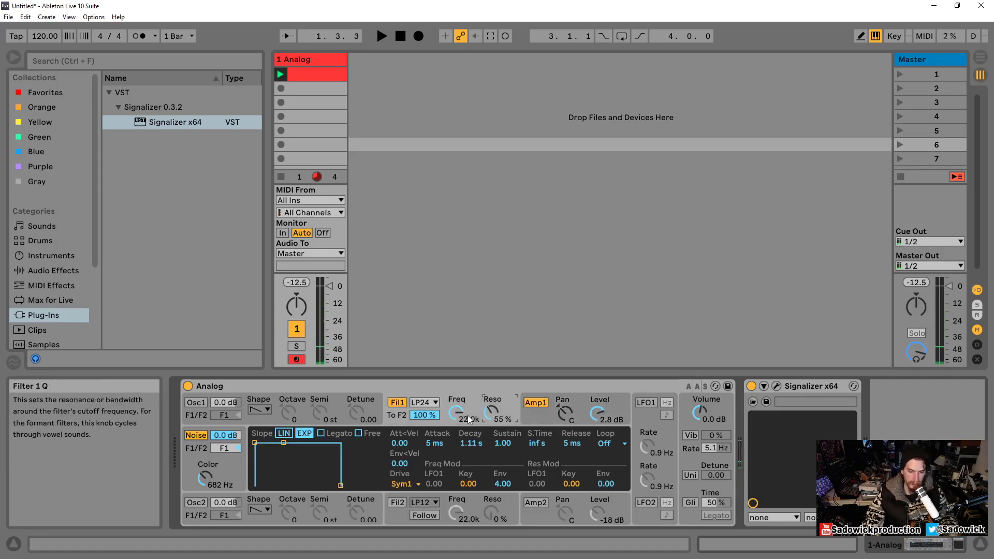
drag(456, 413, 456, 429)
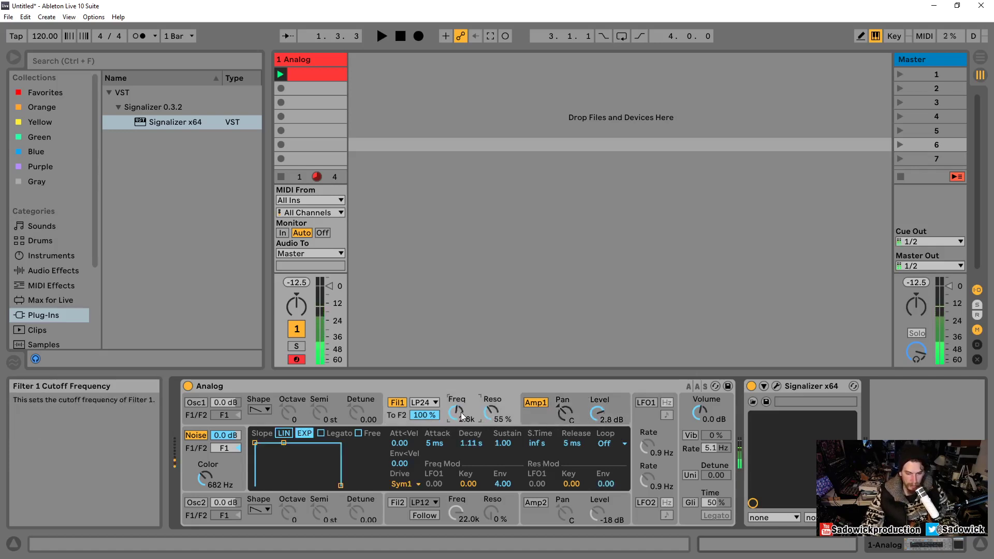
drag(467, 483, 467, 471)
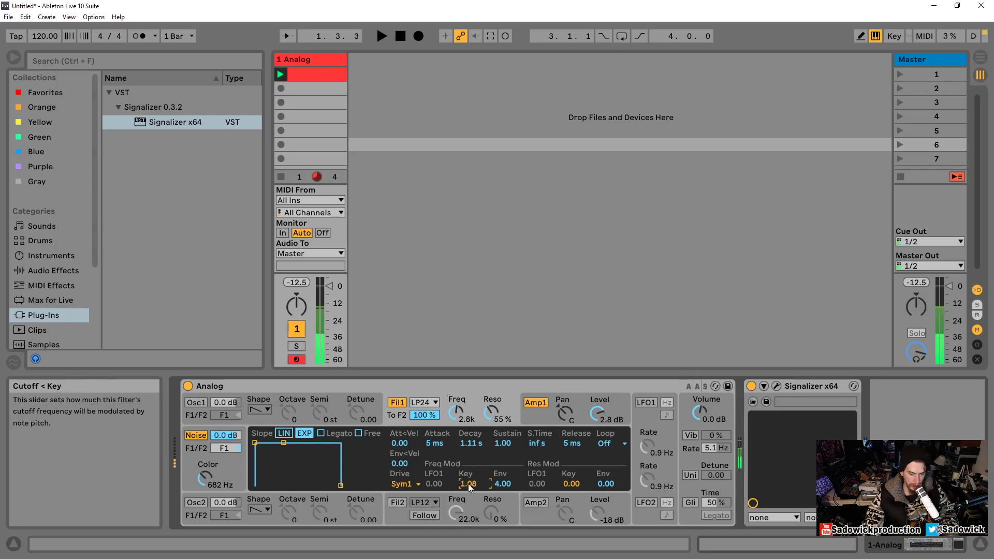
key(x)
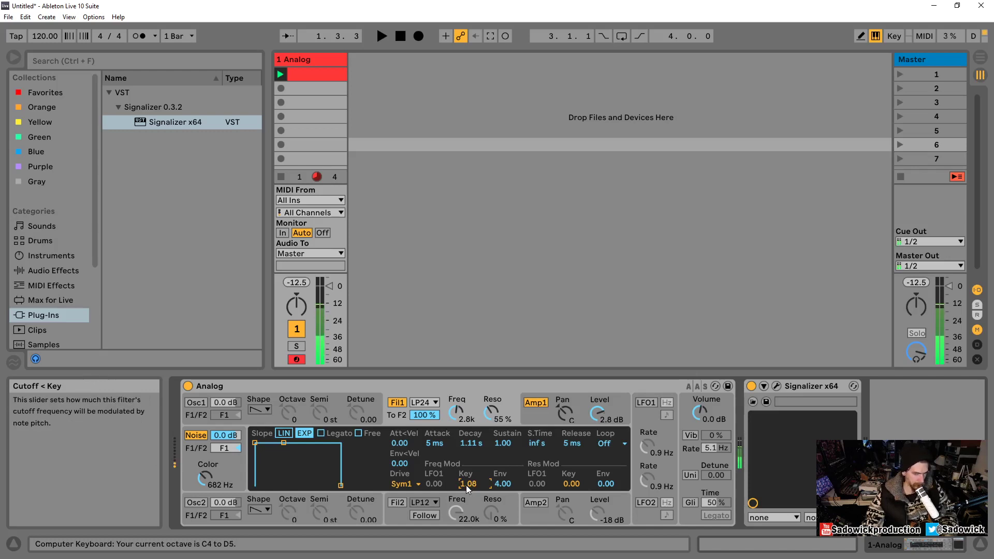
key(x)
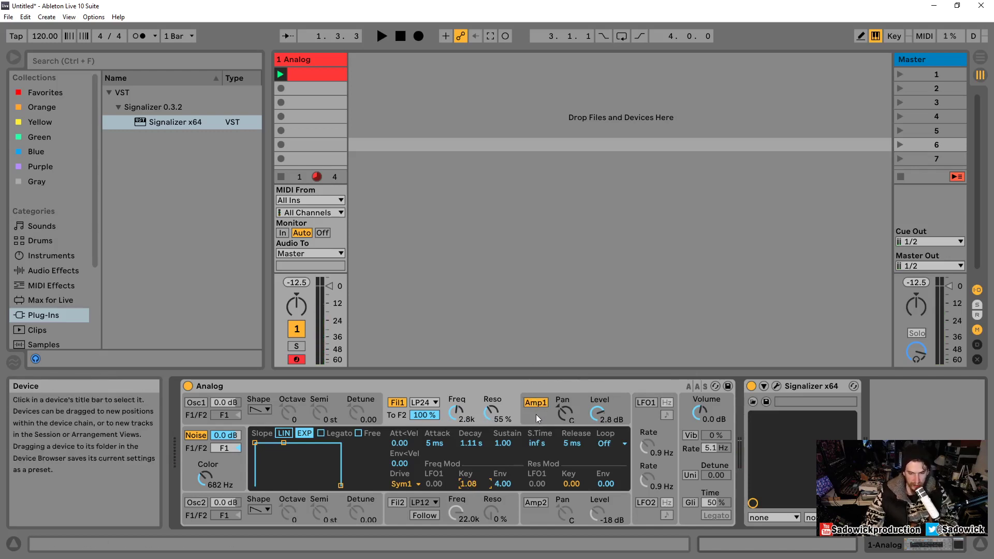
Set the amp envelope to 109 ms decay, 1.00 sustain and 5 ms release, and replace the noise with oscillator 1.
click(590, 422)
drag(260, 487, 271, 443)
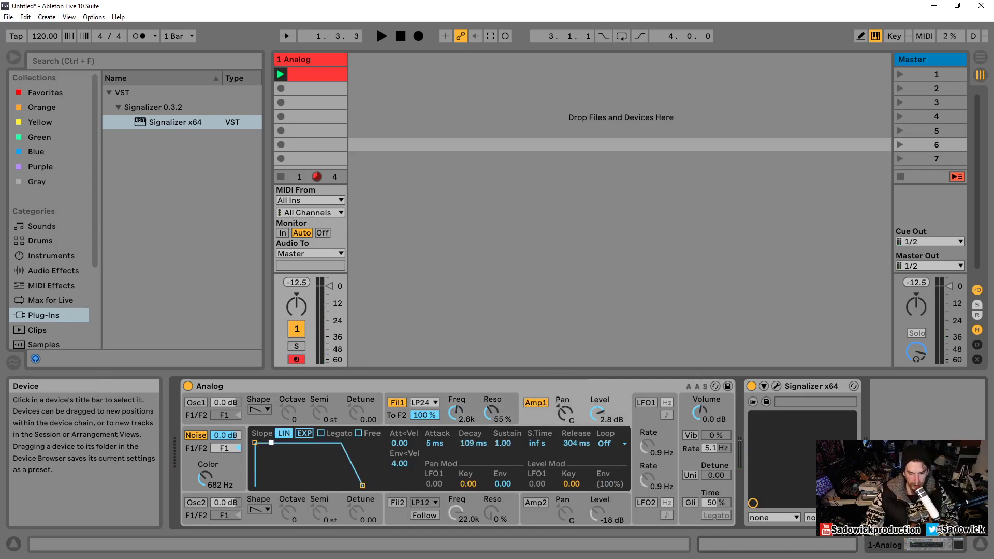
drag(361, 488, 335, 488)
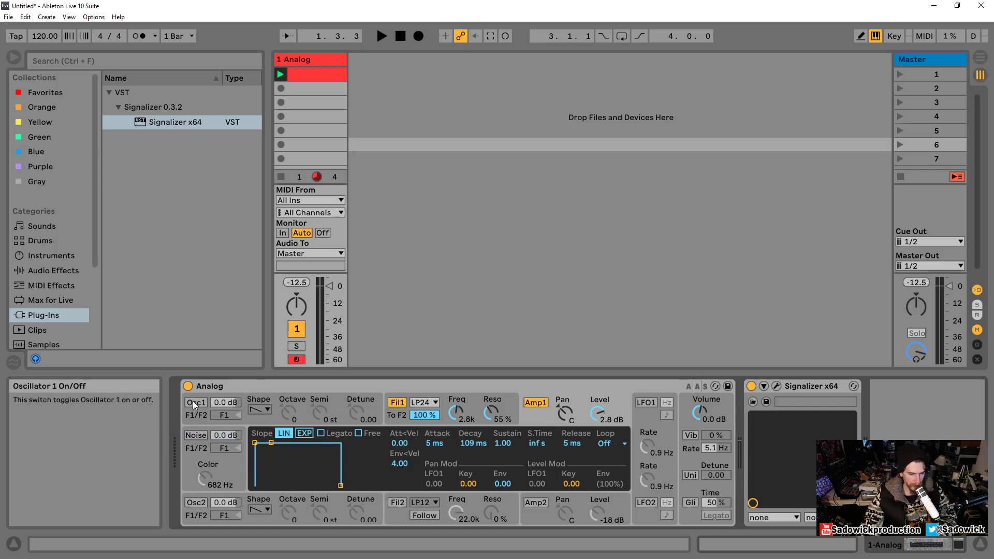
click(196, 403)
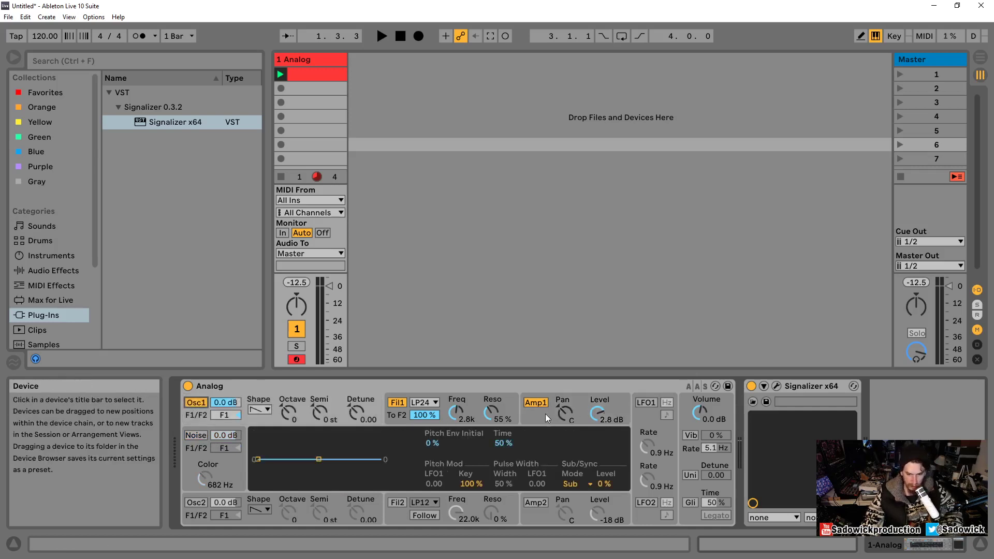
Lower the Amp1 level to -3.8 dB and filter 1 to 16 % resonance and 78 Hz cutoff while playing low notes.
key(a)
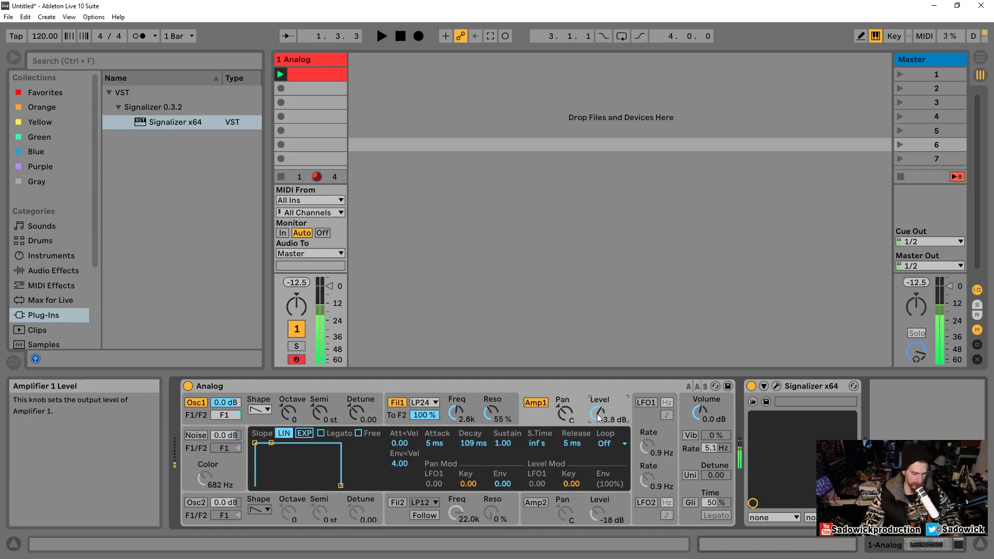
key(a)
key(z)
key(a)
key(z)
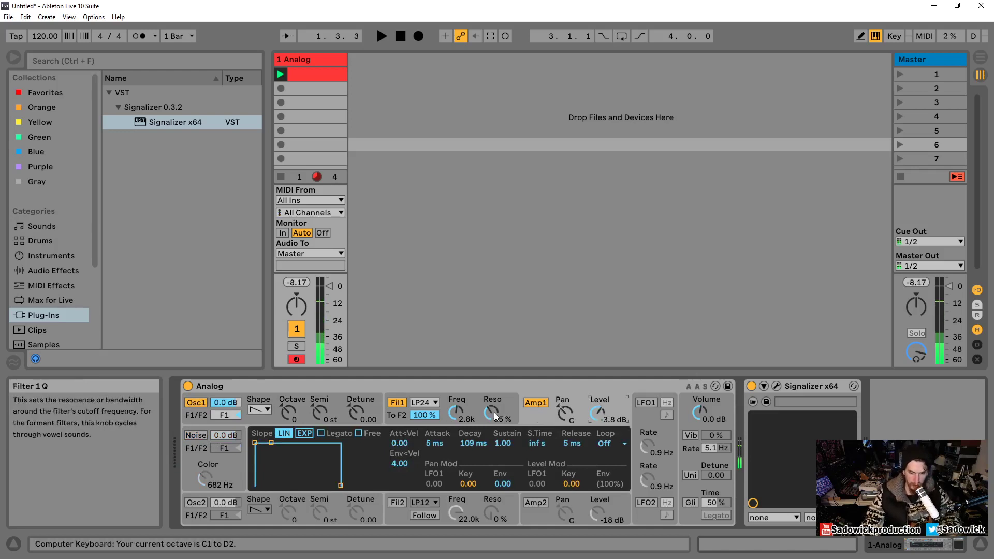
drag(491, 413, 456, 457)
key(a)
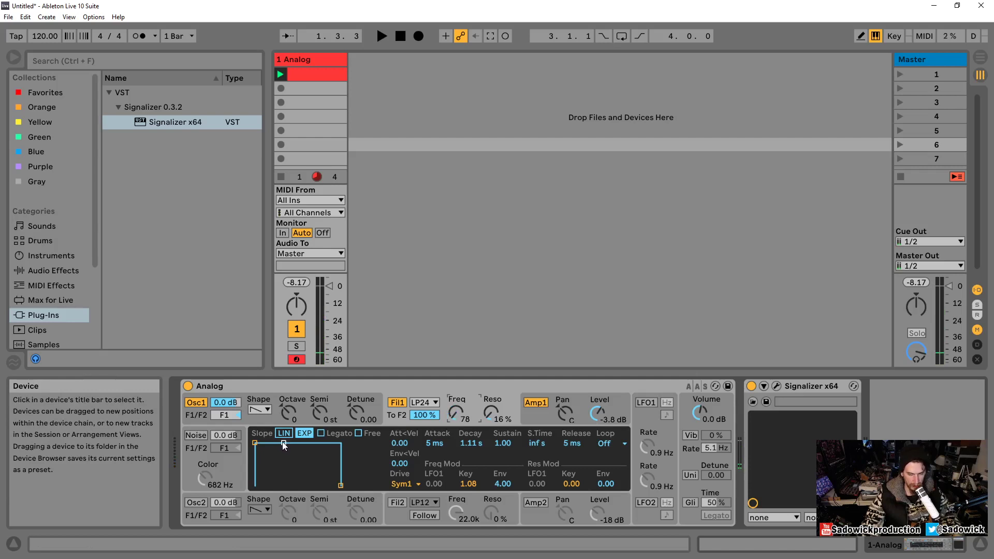
Reopen the Signalizer window, make it narrower and place it above the Analog device beside the track.
click(776, 387)
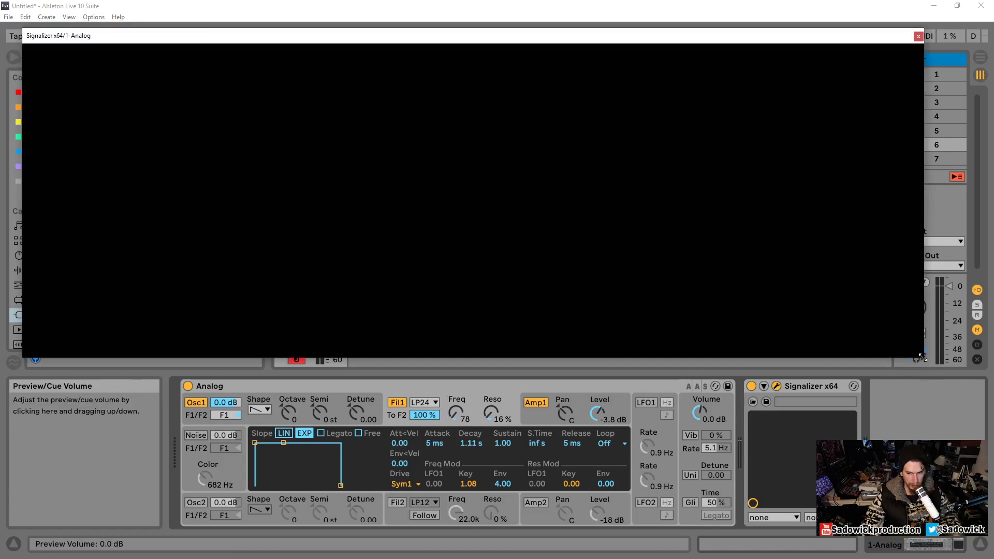
drag(925, 360, 541, 339)
drag(337, 37, 660, 59)
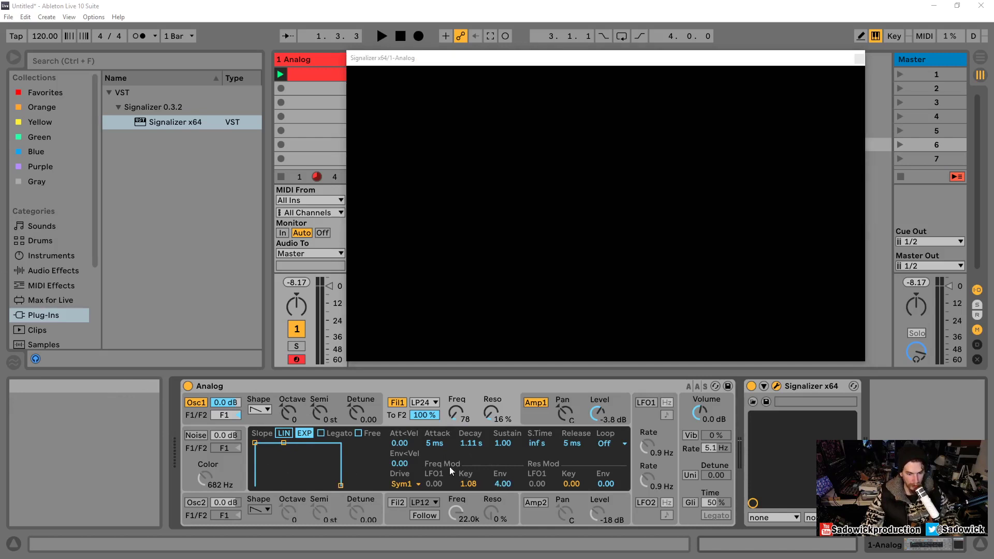
Draw annotation rectangles around the Freq Mod section and filter 1's cutoff frequency knob.
drag(423, 459, 528, 493)
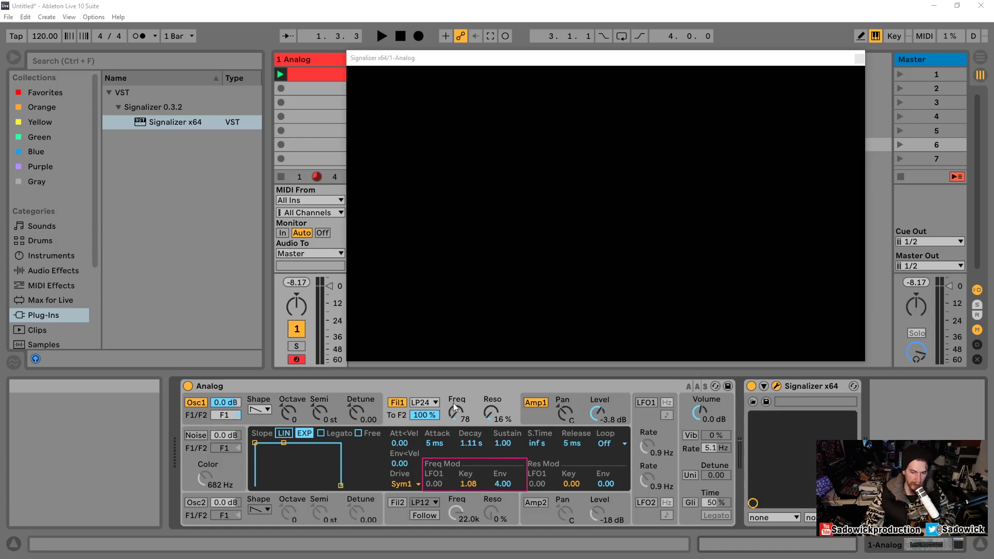
drag(446, 394, 468, 422)
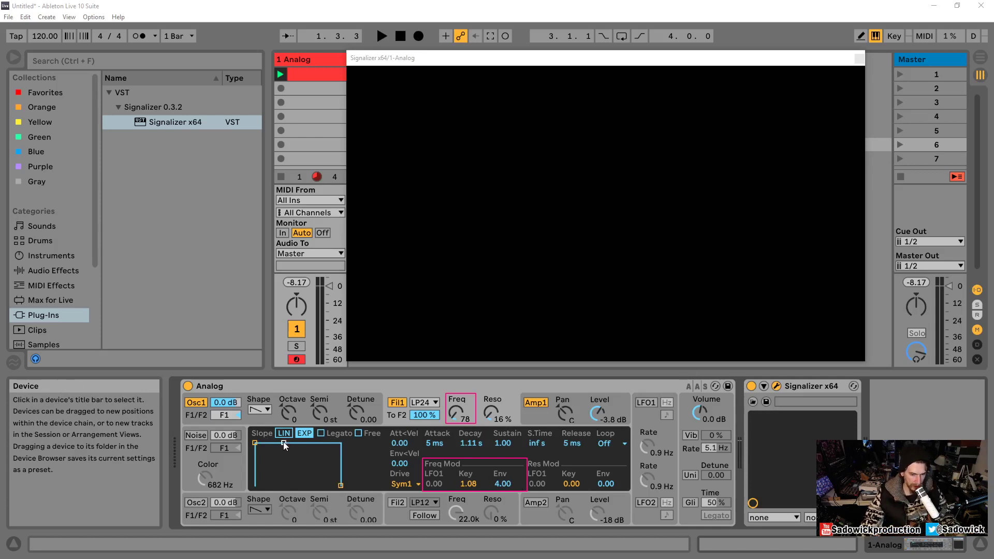
Set the filter envelope to 351 ms decay and 0.00 sustain, and raise filter 1's cutoff to 424 Hz.
drag(283, 442, 277, 485)
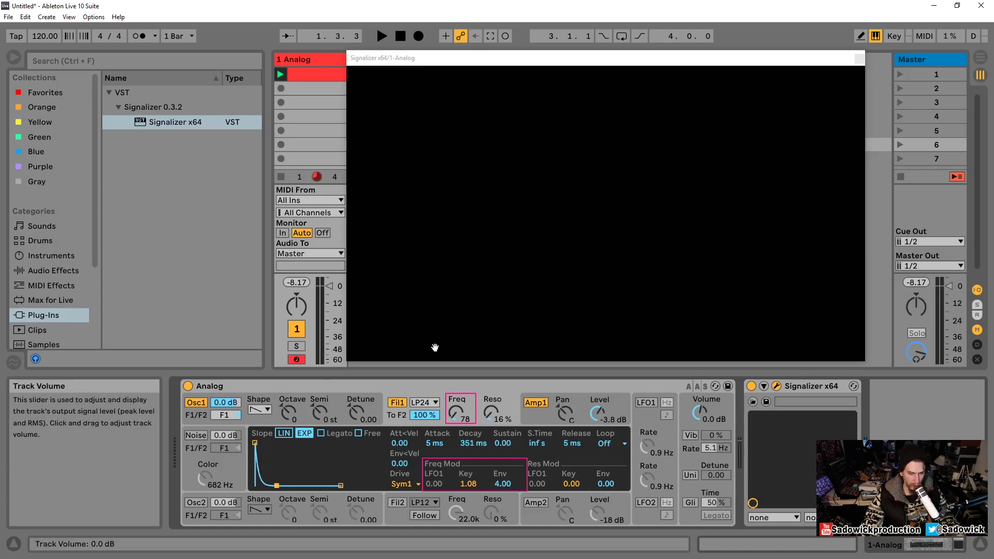
drag(455, 412, 456, 391)
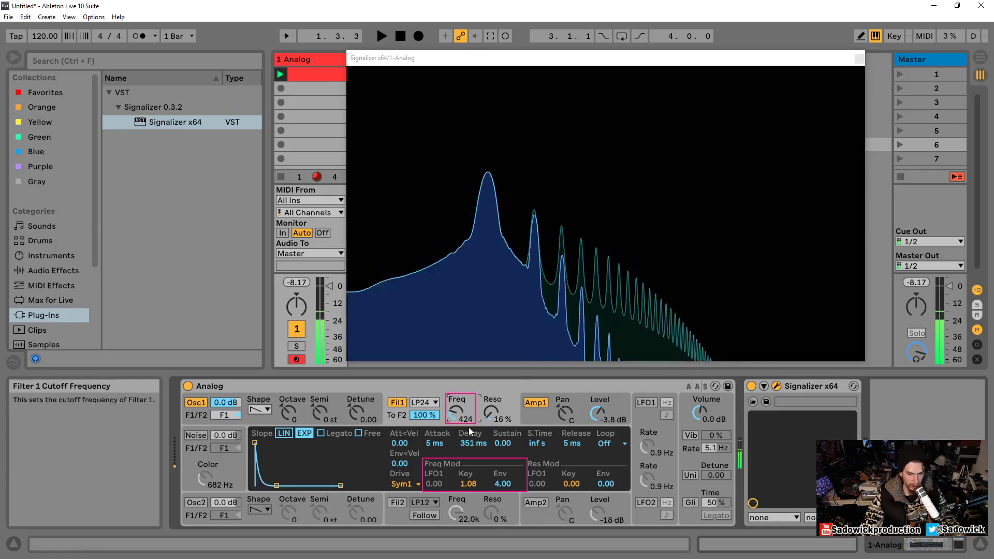
Compare filter 1's cutoff envelope modulation at 0.00 and 6.01, ending at 3.63.
double_click(500, 485)
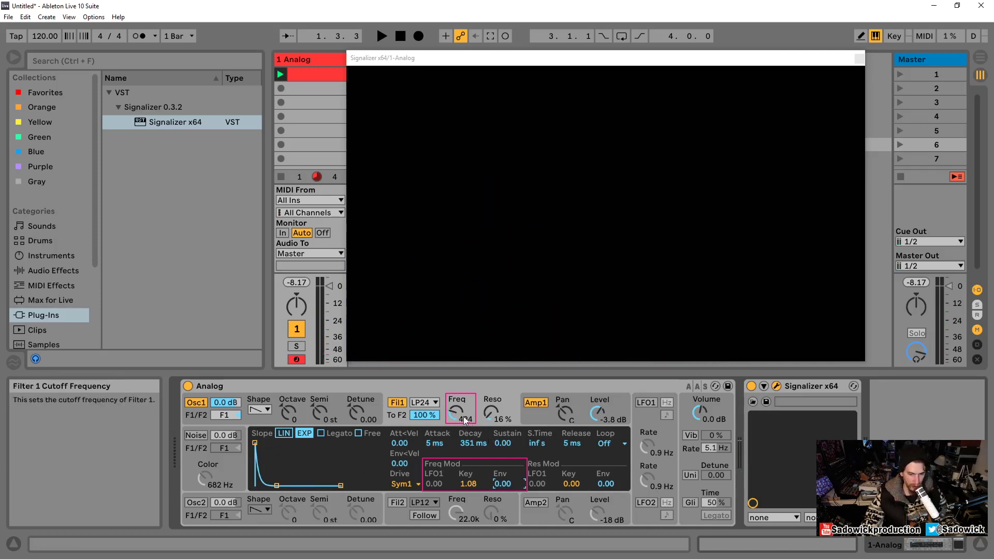
mouse_move(497, 485)
mouse_down()
mouse_move(497, 471)
mouse_move(498, 498)
mouse_move(498, 484)
mouse_up()
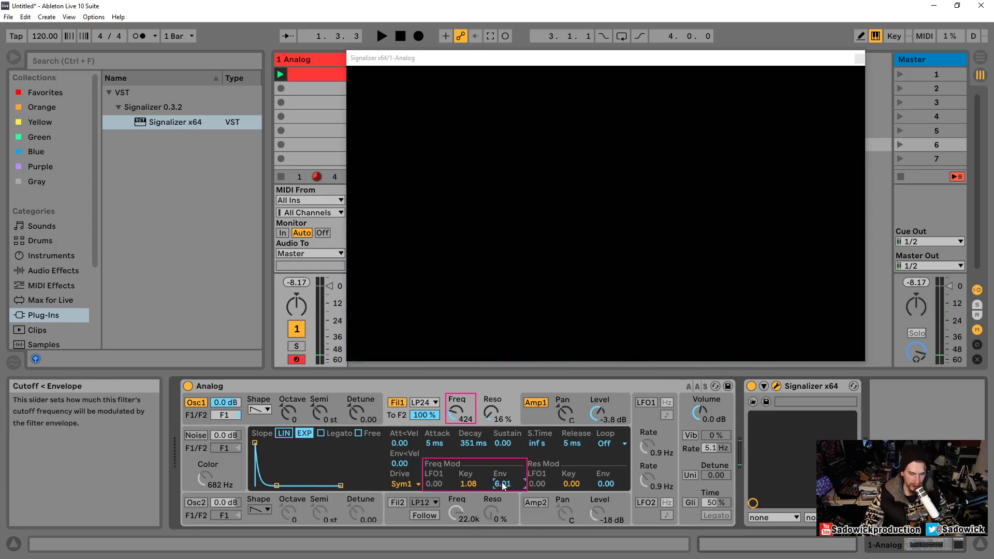
drag(500, 484, 500, 492)
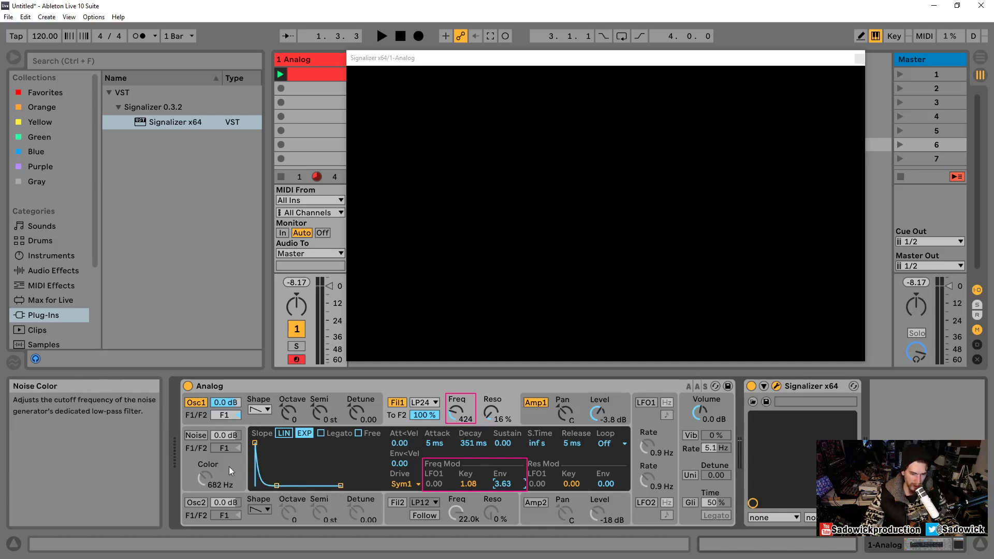
Compare filter 1's envelope with long and short attacks, ending with a linear slope, 263 ms attack and 723 ms decay.
drag(254, 443, 287, 442)
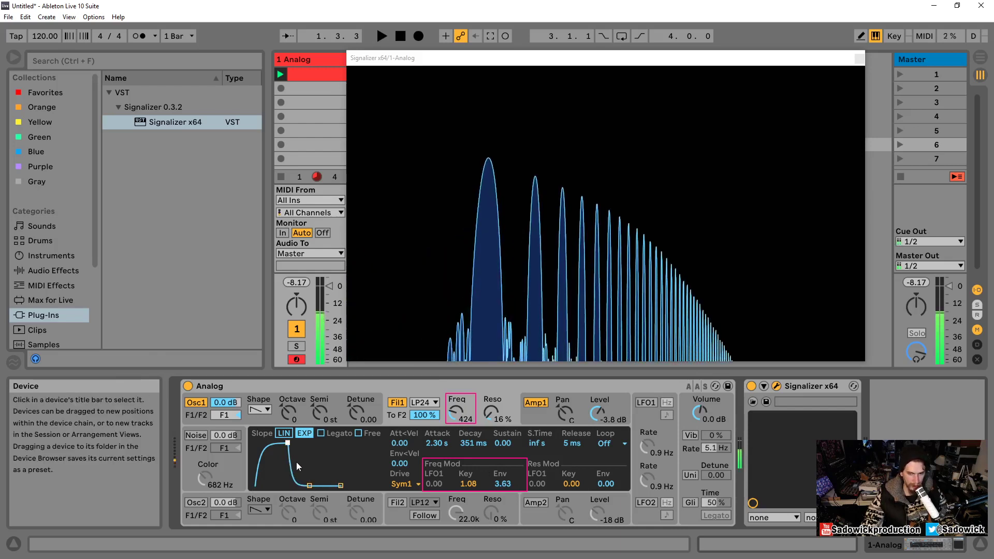
drag(289, 444, 271, 444)
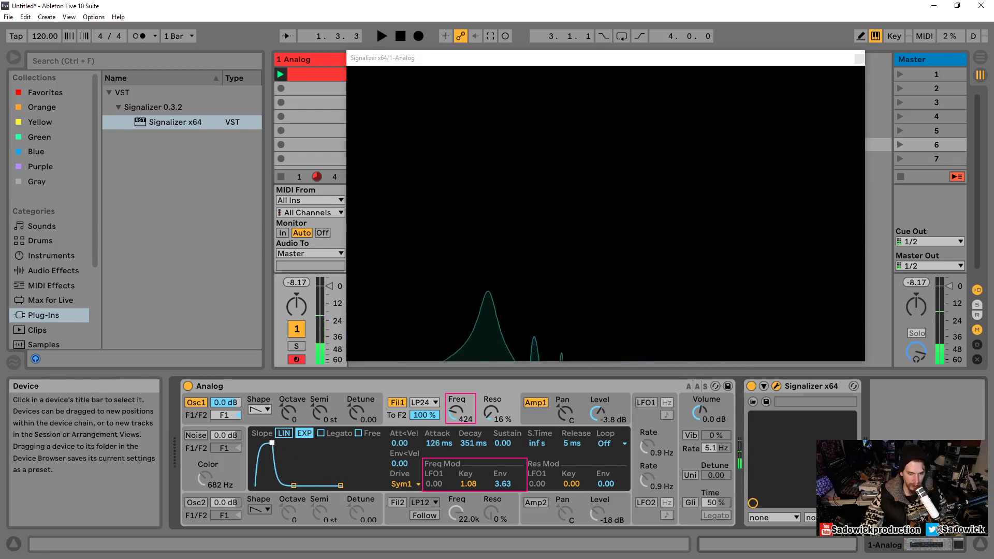
mouse_move(292, 485)
mouse_down()
mouse_move(282, 485)
mouse_move(297, 485)
mouse_up()
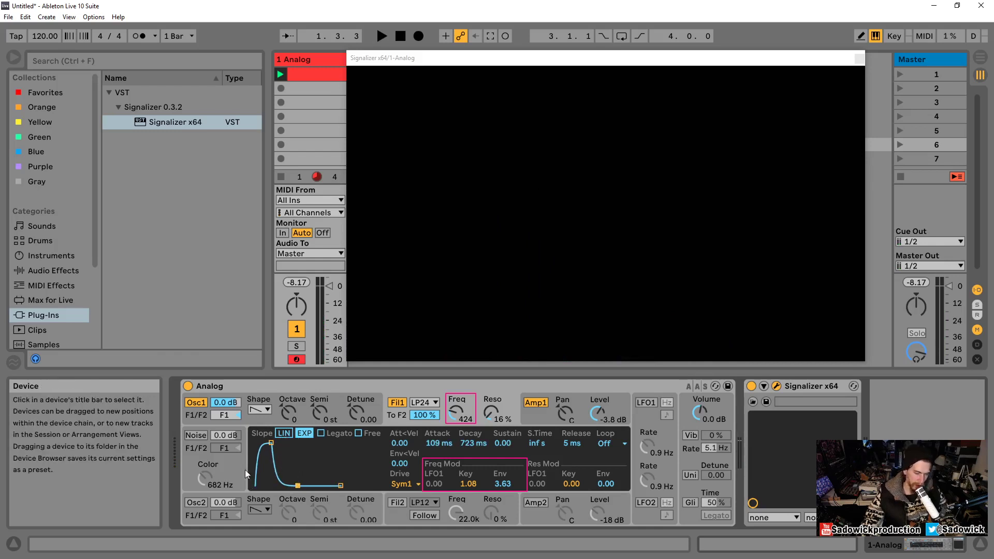
click(283, 434)
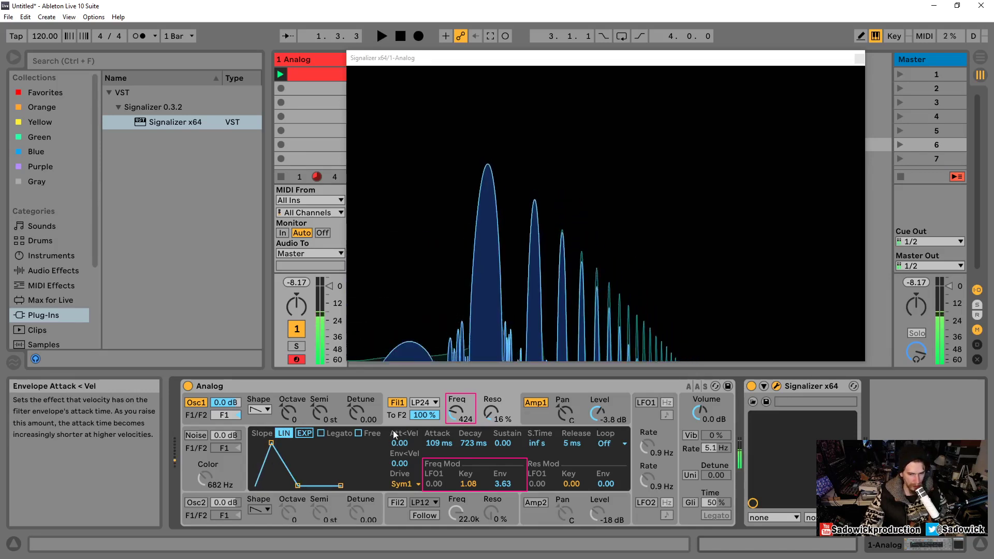
drag(271, 444, 276, 443)
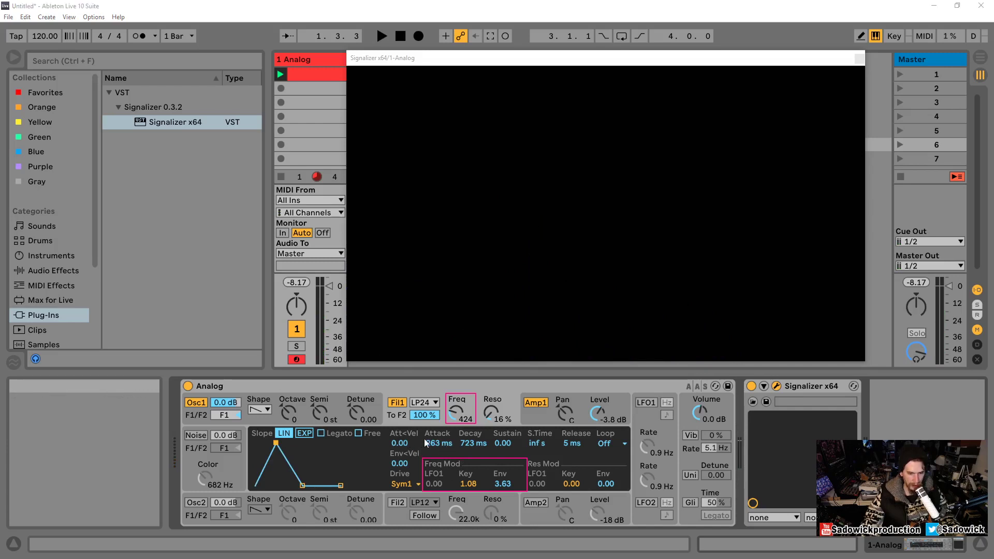
Draw an annotation rectangle around the envelope's attack-to-release values and set the filter envelope to 835 ms decay, 0.20 sustain and 45 ms release.
drag(423, 430, 594, 451)
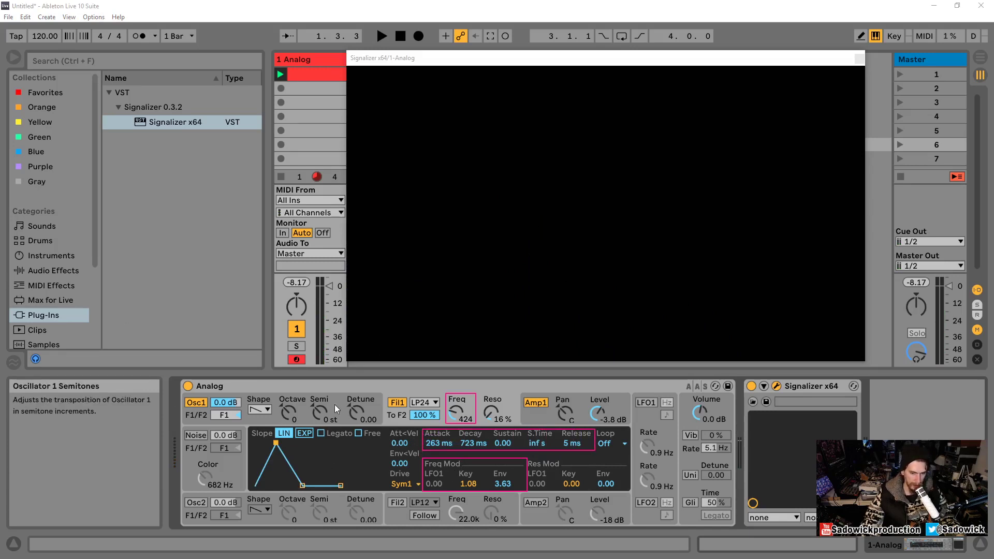
click(284, 387)
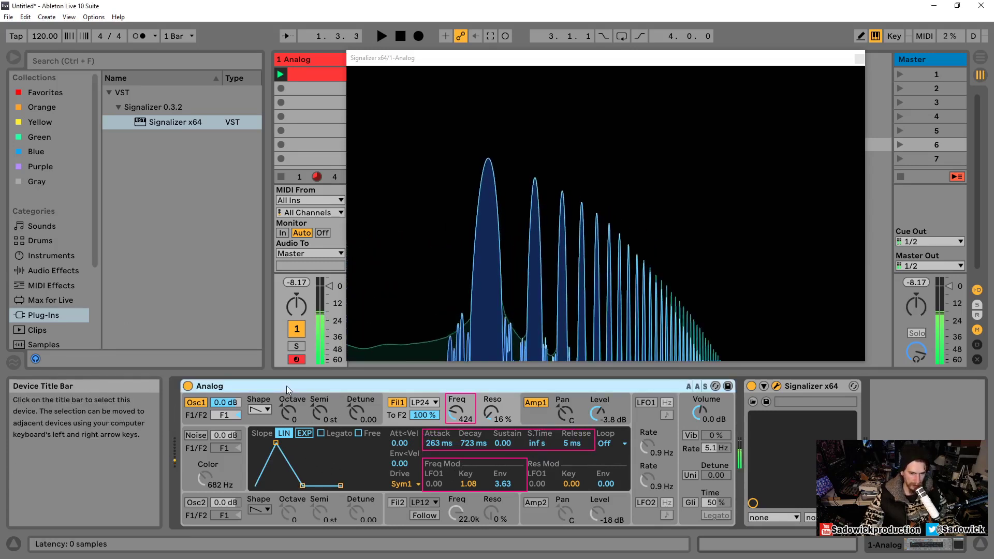
drag(303, 485, 353, 485)
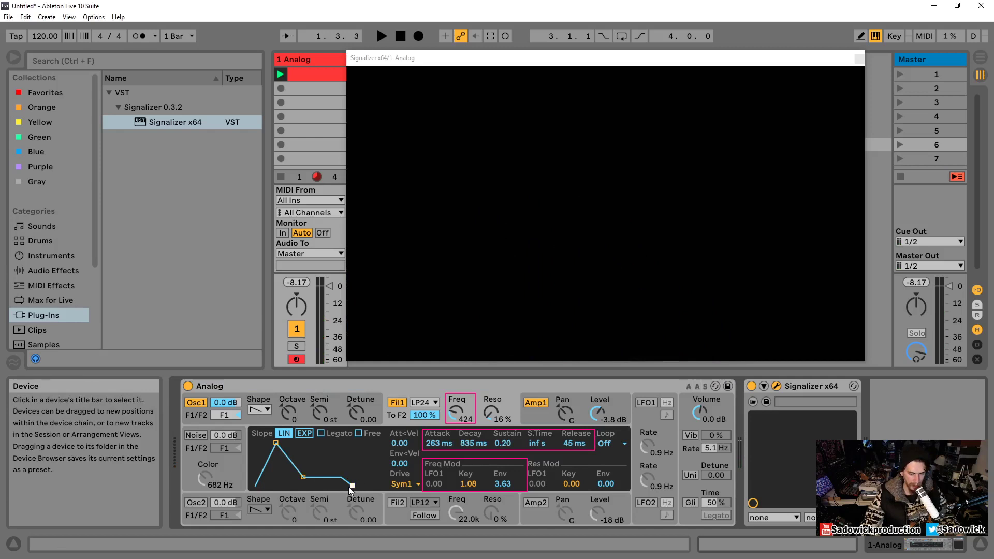
Compare filter 1's and amp 1's envelopes, lengthen amp 1's release to 1.29 s and play a note.
click(533, 418)
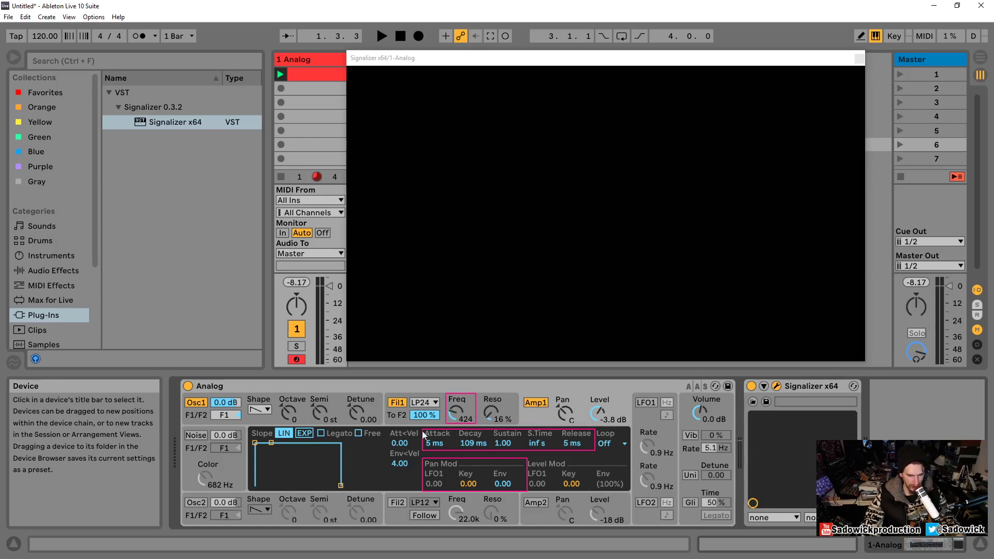
click(459, 409)
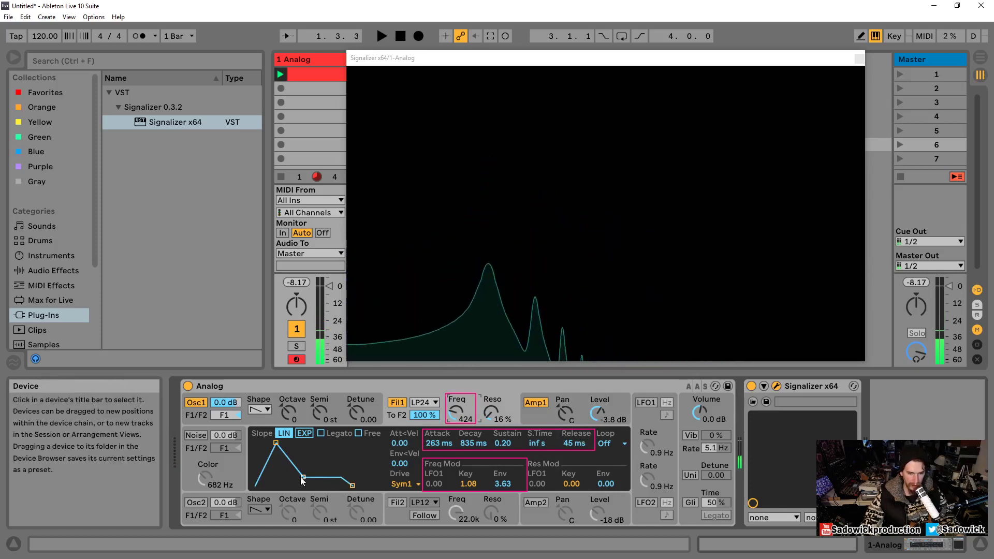
drag(300, 476, 370, 485)
click(533, 417)
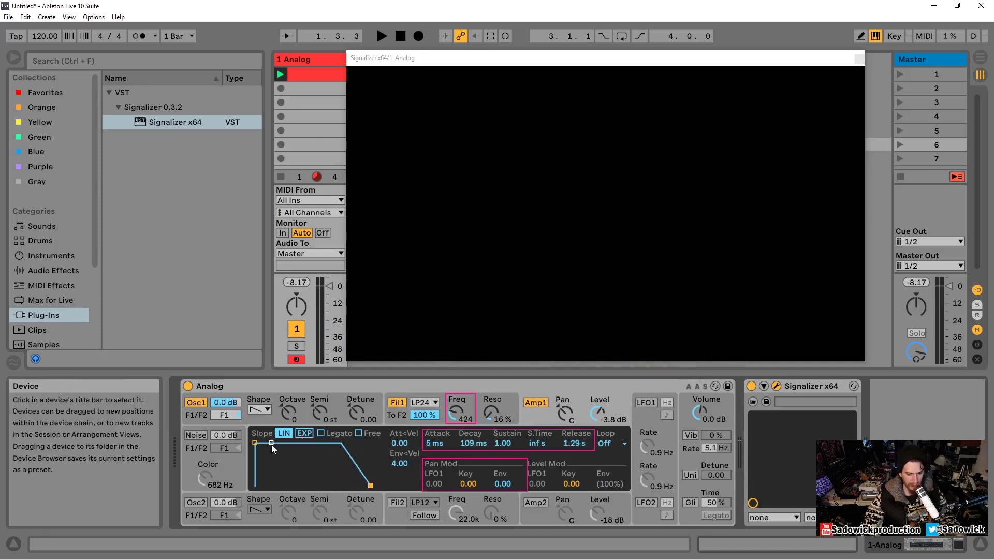
key(a)
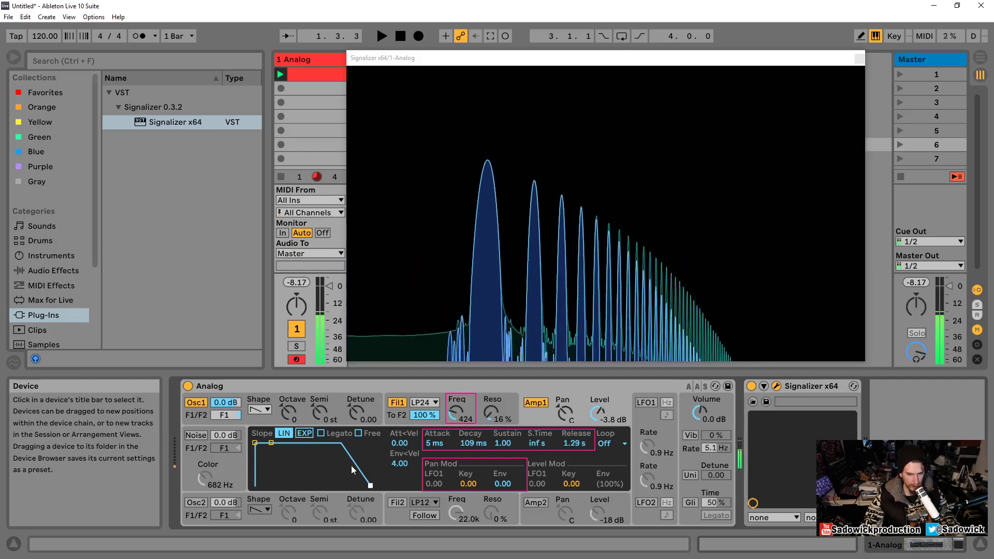
Set filter 1 to 46 % resonance, 0.72 resonance envelope modulation, 1.11 s decay, 0.46 sustain and 196 ms release, and lower Analog's volume to -1.6 dB.
click(493, 398)
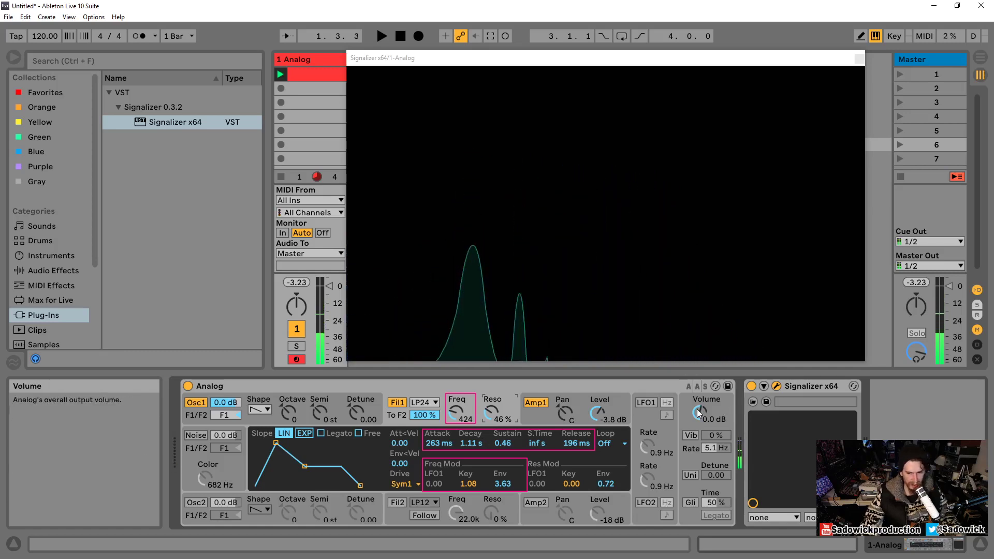
drag(698, 413, 698, 417)
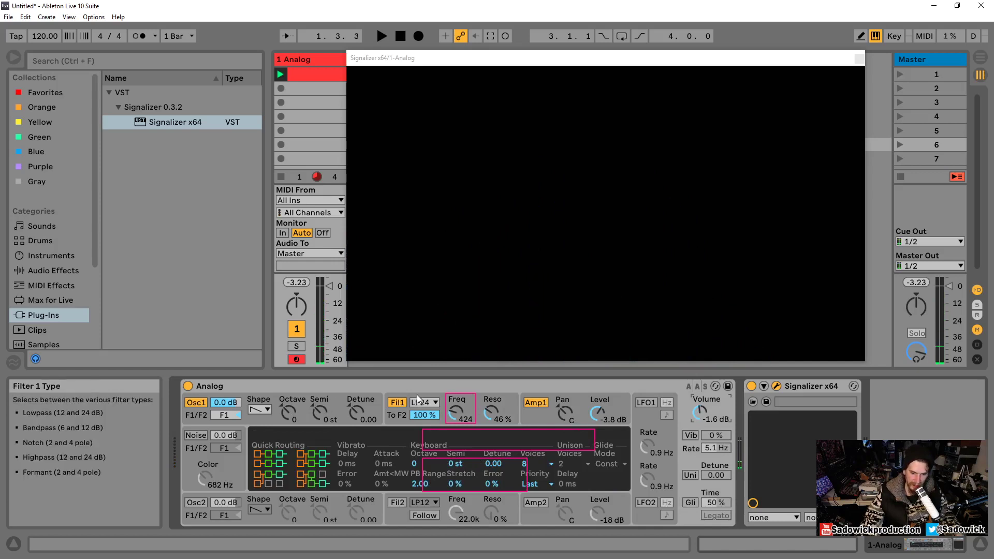
click(451, 412)
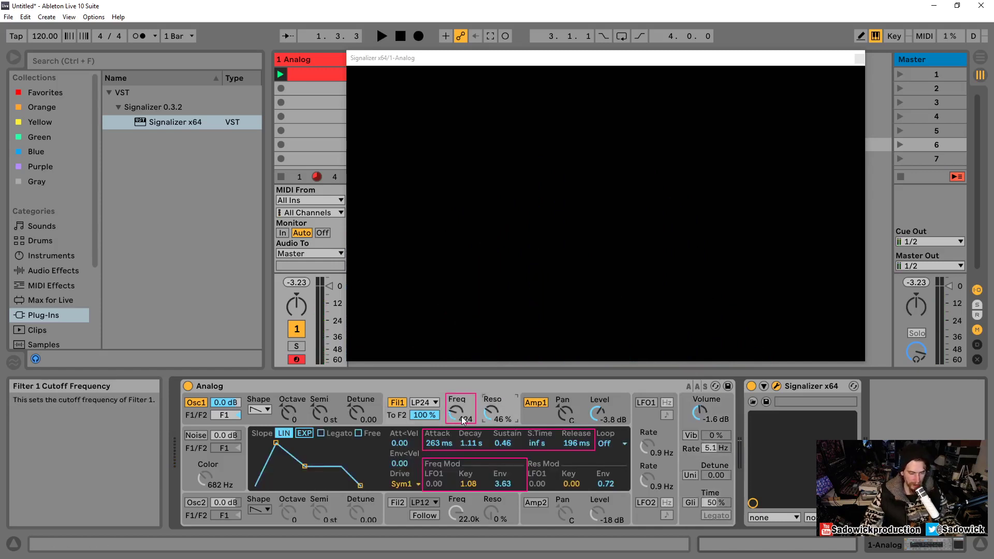
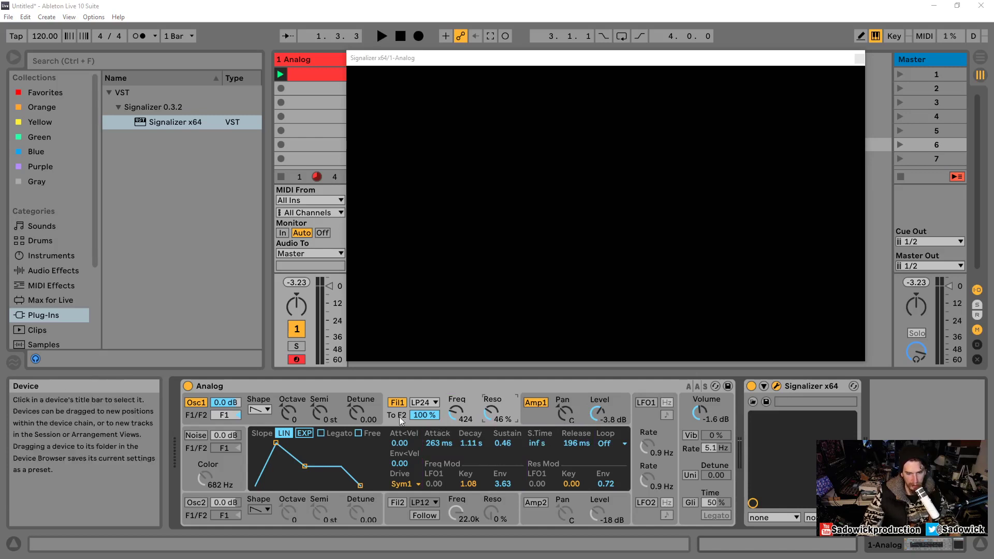
Examine the modulation sections of amp 1 and filter 1 by switching between their settings displays.
click(542, 417)
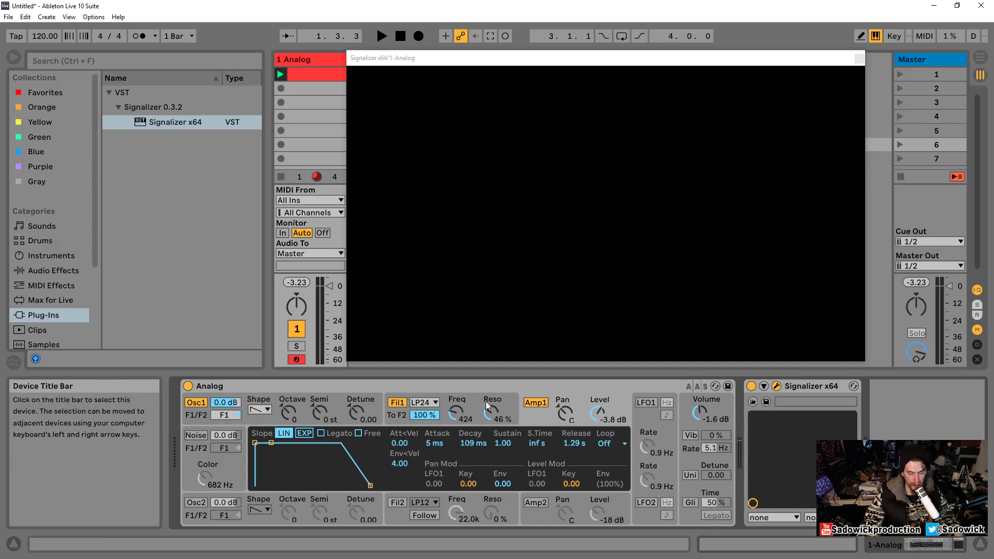
click(461, 399)
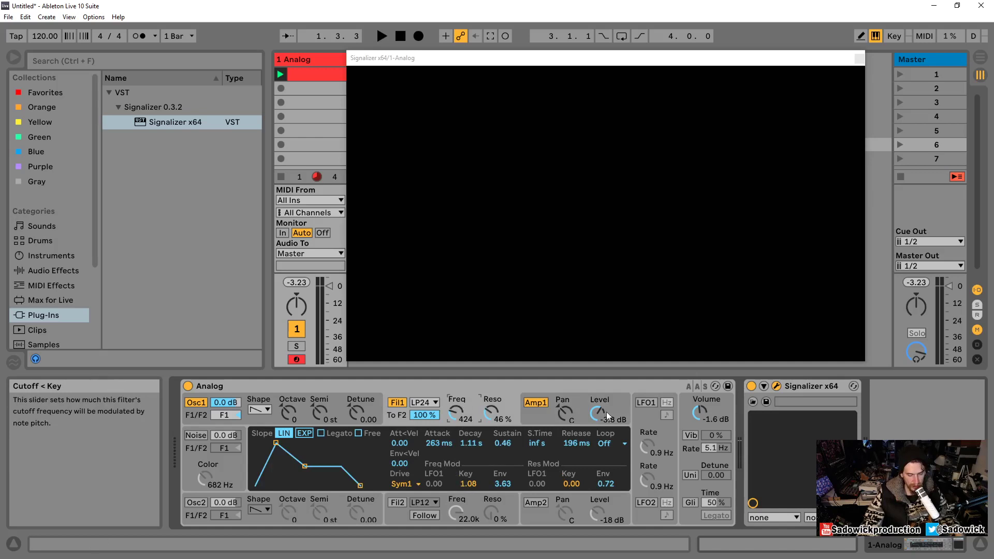
click(585, 399)
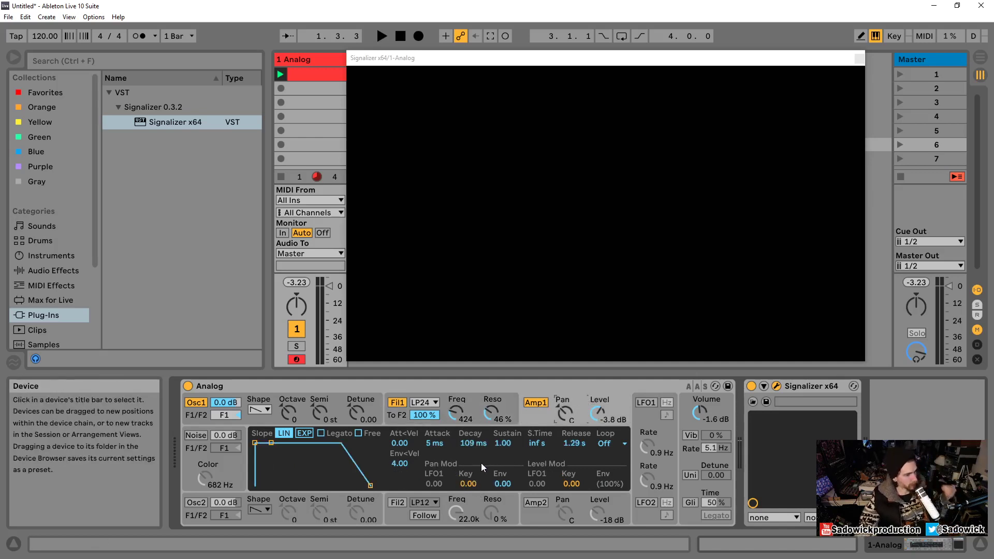
Draw annotation rectangles around amp 1's Pan Mod and Level Mod sections, with lines leading to the Pan and Level knobs.
drag(465, 483, 465, 492)
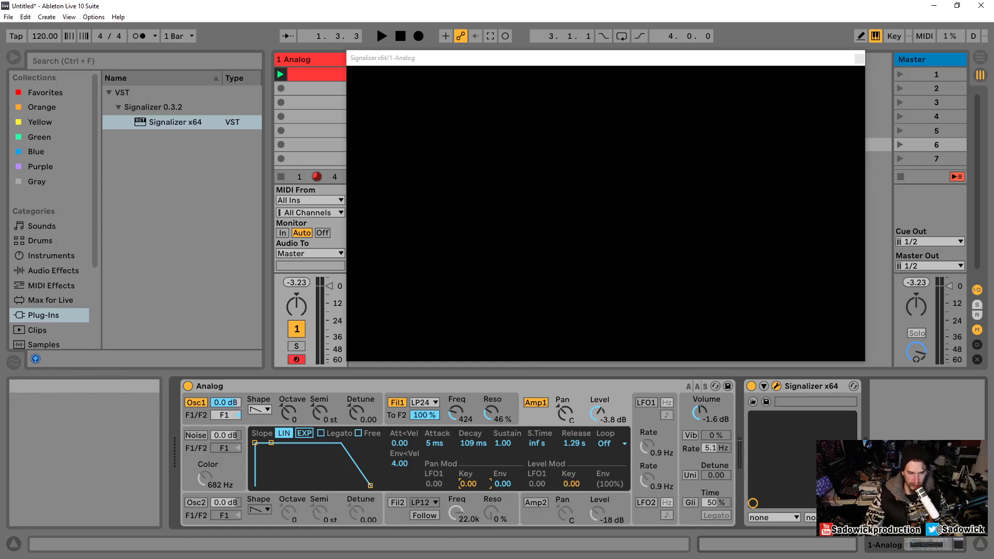
mouse_move(525, 461)
mouse_down()
mouse_move(647, 494)
mouse_move(631, 493)
mouse_up()
drag(423, 455, 521, 491)
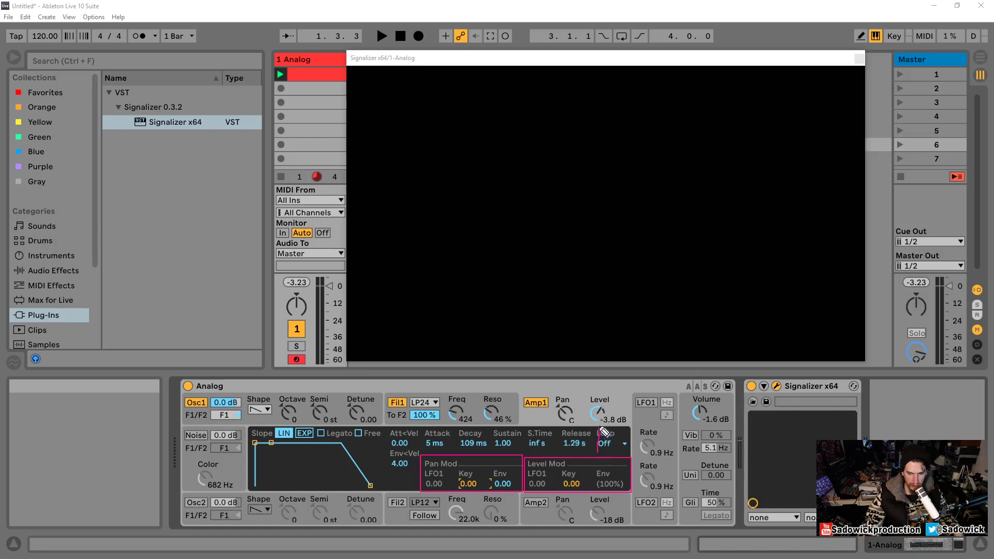
drag(514, 454, 559, 427)
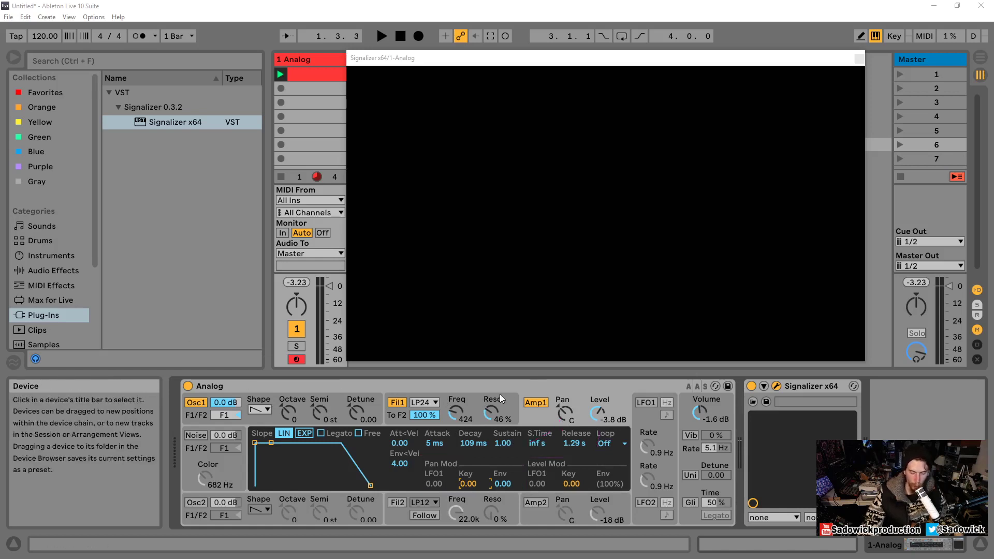
Audition amp 1 panned to 50R while playing a note, and return its pan to center.
drag(564, 415, 564, 417)
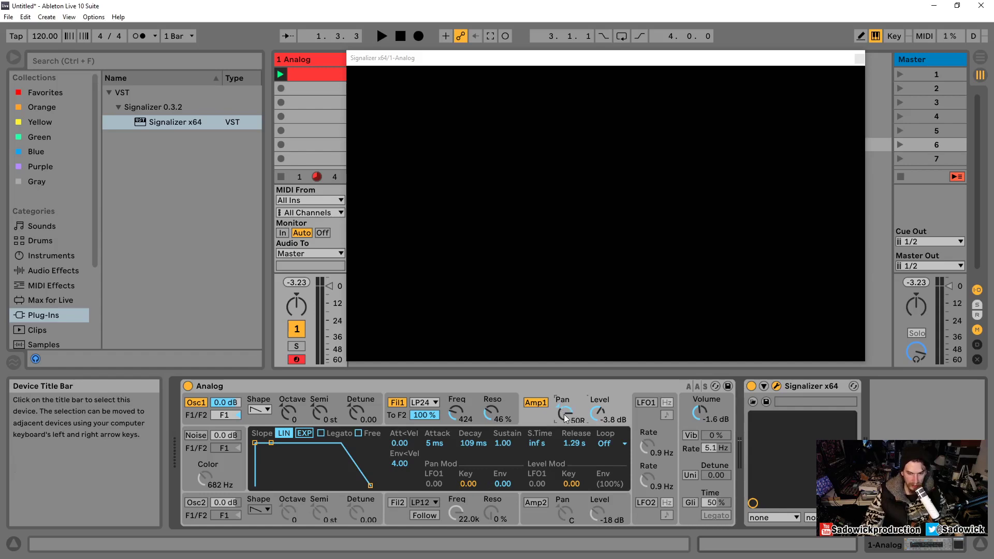
drag(566, 418, 567, 431)
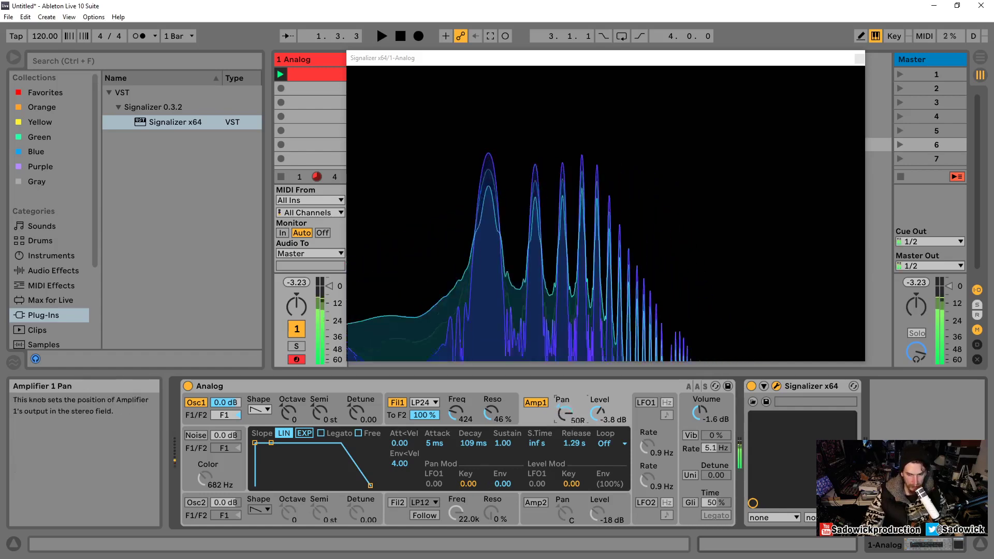
click(557, 406)
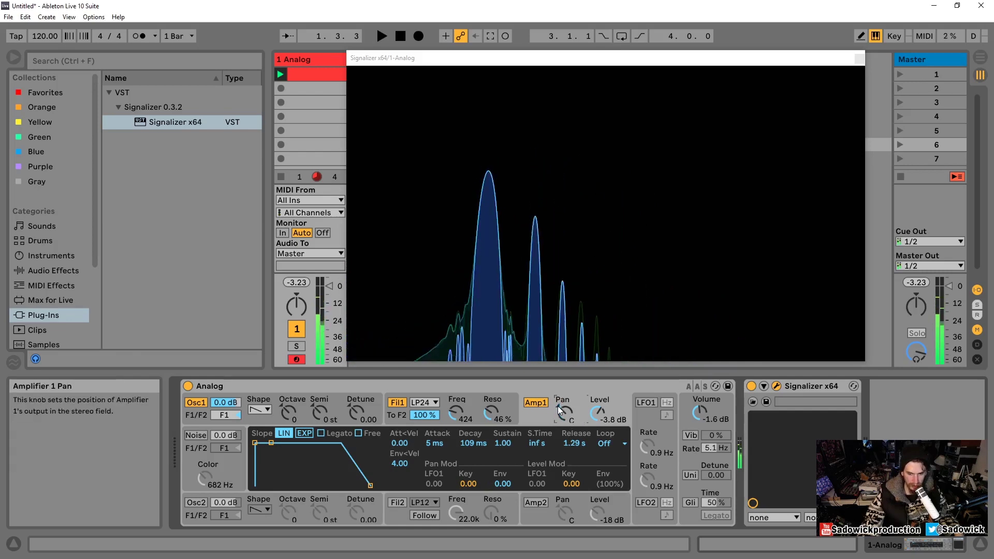
Set filter 1's cutoff envelope modulation to 0.00, cutoff to 2.6k and resonance to 17 %, and shorten amp 1's release to 8 ms.
click(485, 405)
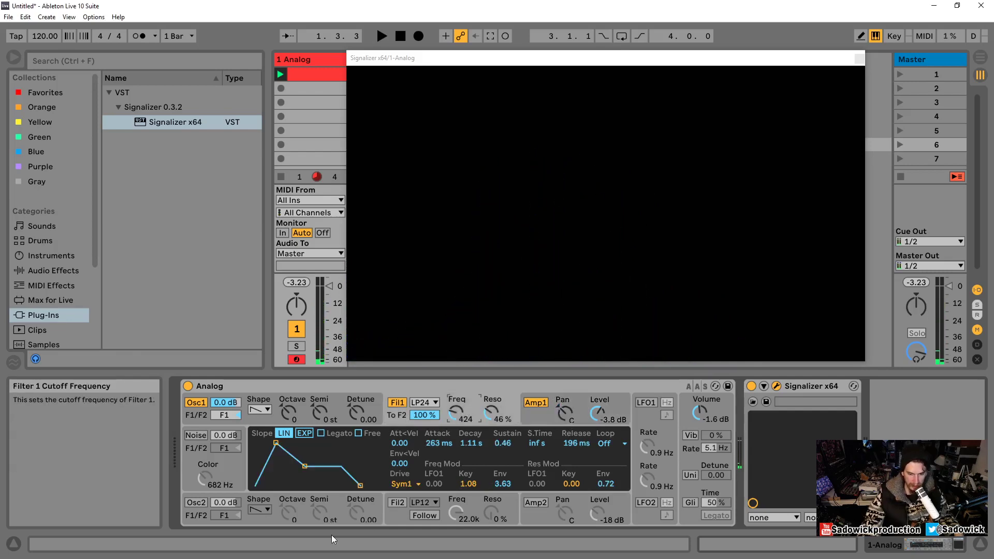
click(506, 483)
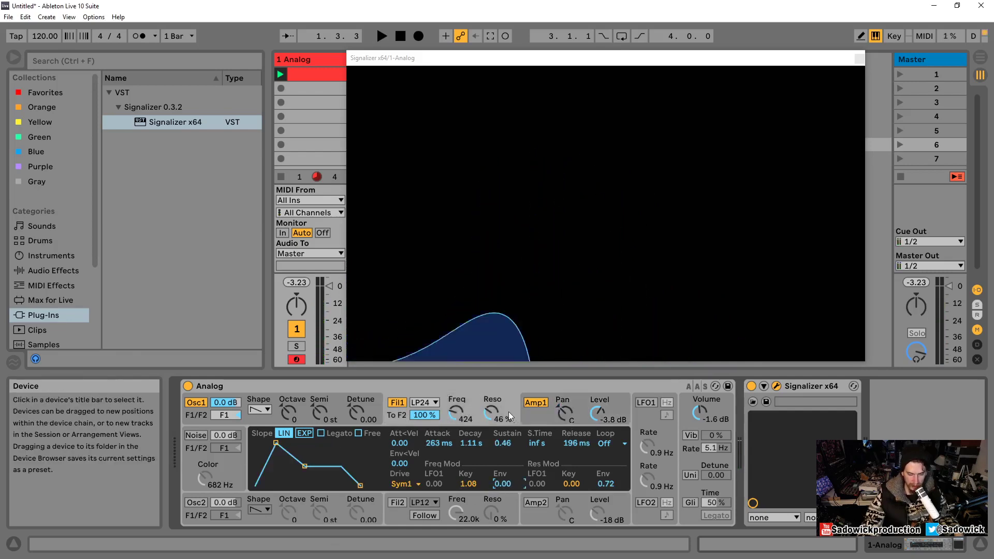
drag(455, 417, 487, 432)
click(541, 409)
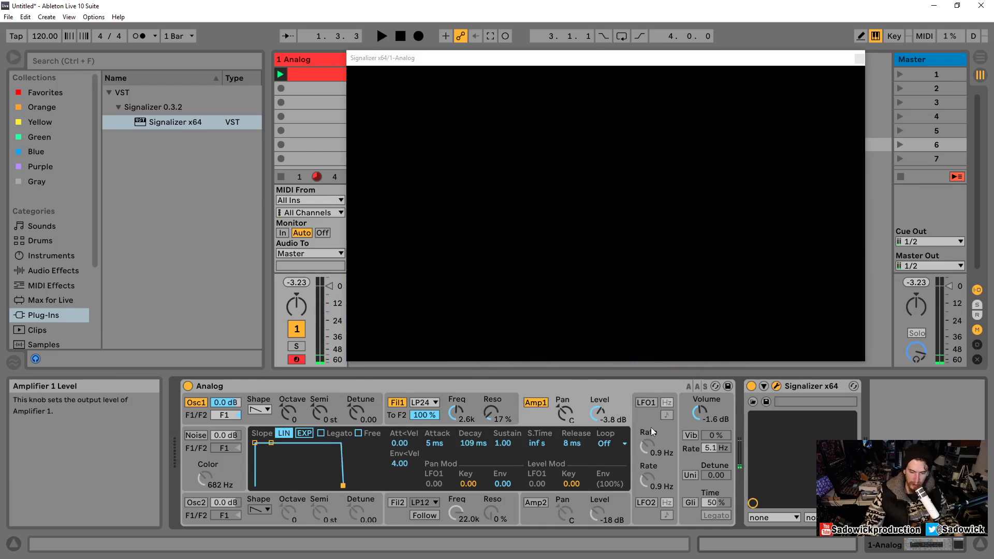
Switch on LFO 1 and set oscillator 1's LFO pitch modulation to 0.53.
click(638, 414)
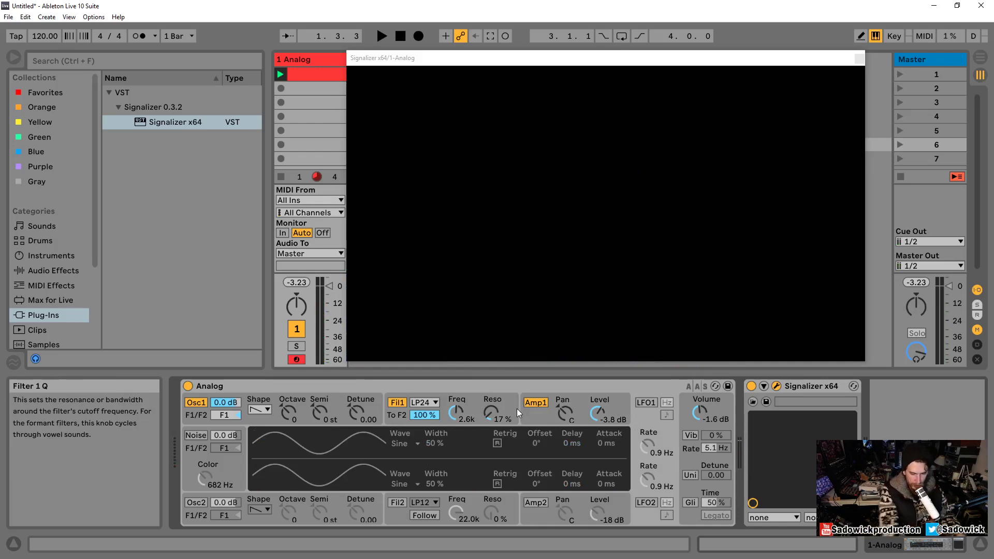
click(647, 402)
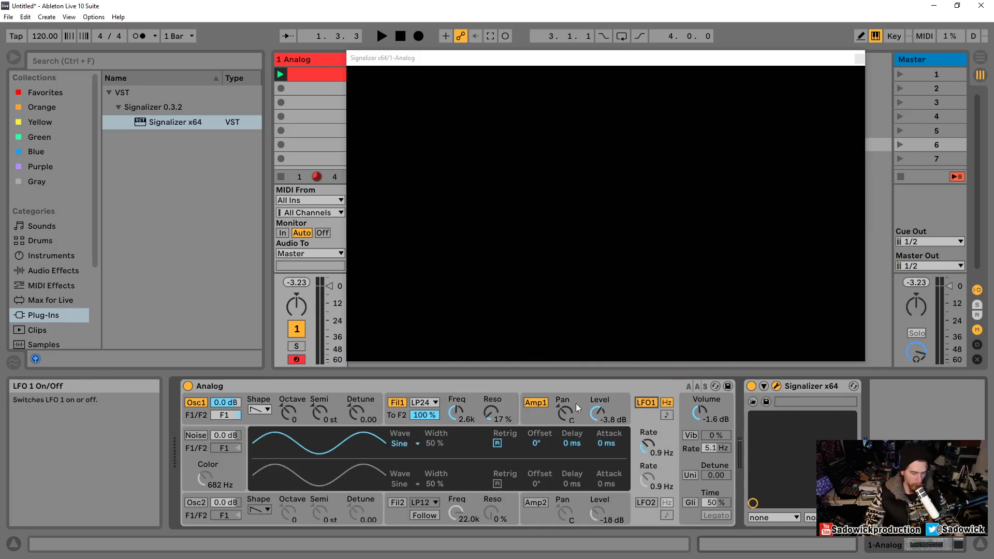
click(341, 402)
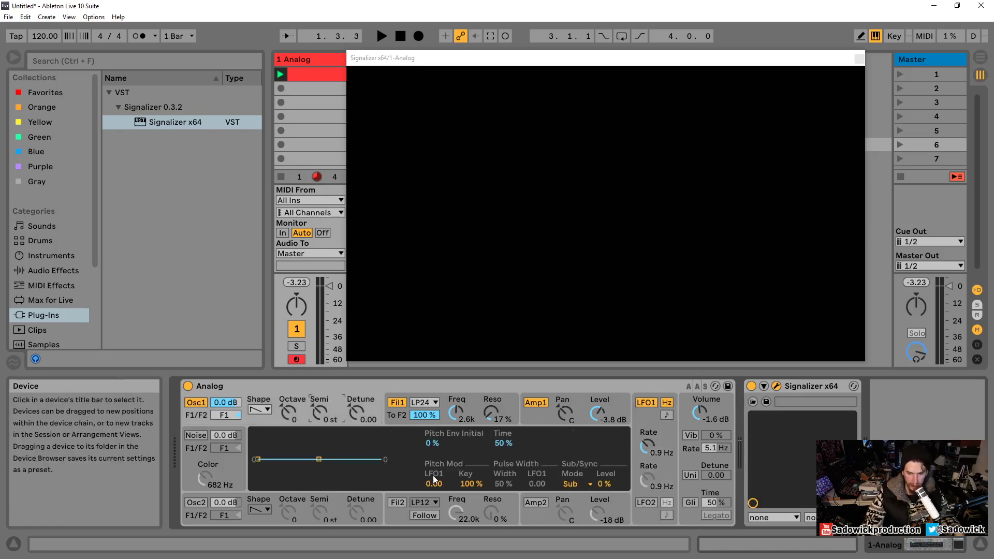
drag(433, 484, 432, 460)
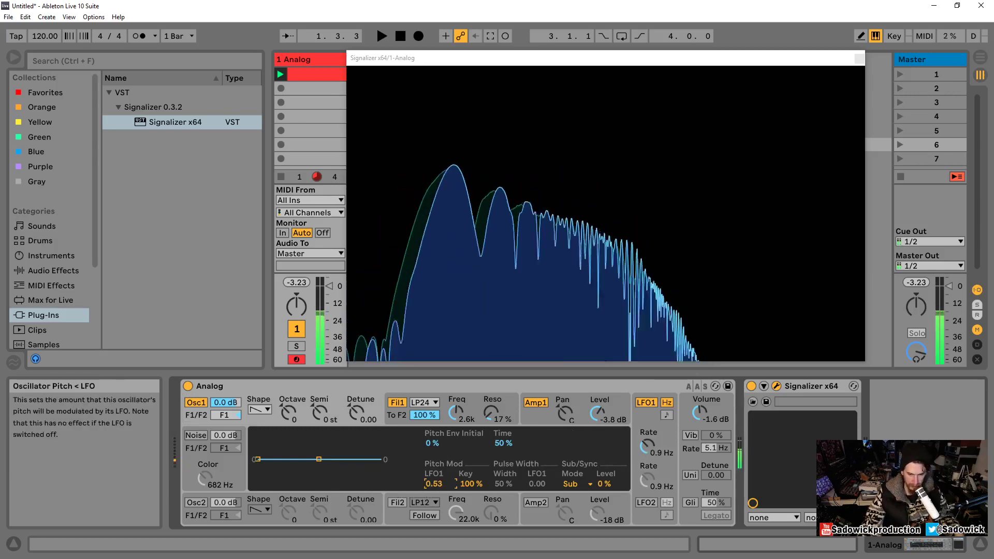
drag(425, 490, 443, 487)
Raise LFO 1's rate to 6.7 Hz and filter 1's cutoff to 11.2k, and shift the computer keyboard's octave to C2–D3.
drag(653, 449, 653, 414)
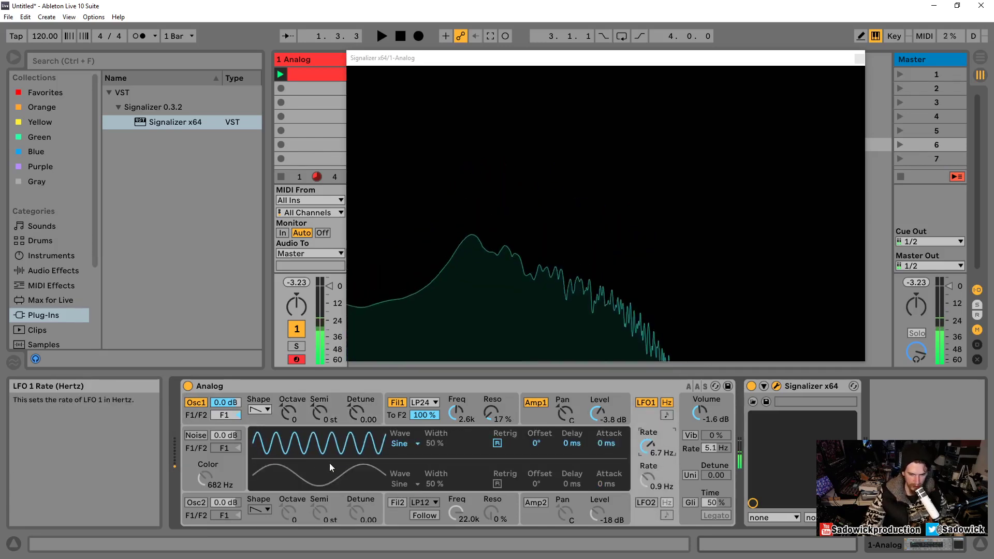
drag(456, 409, 455, 378)
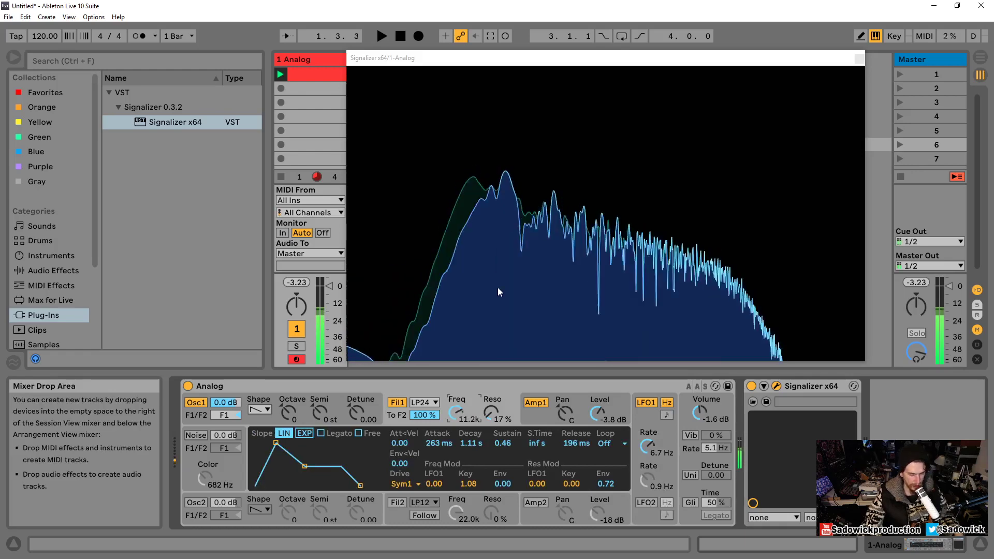
key(z)
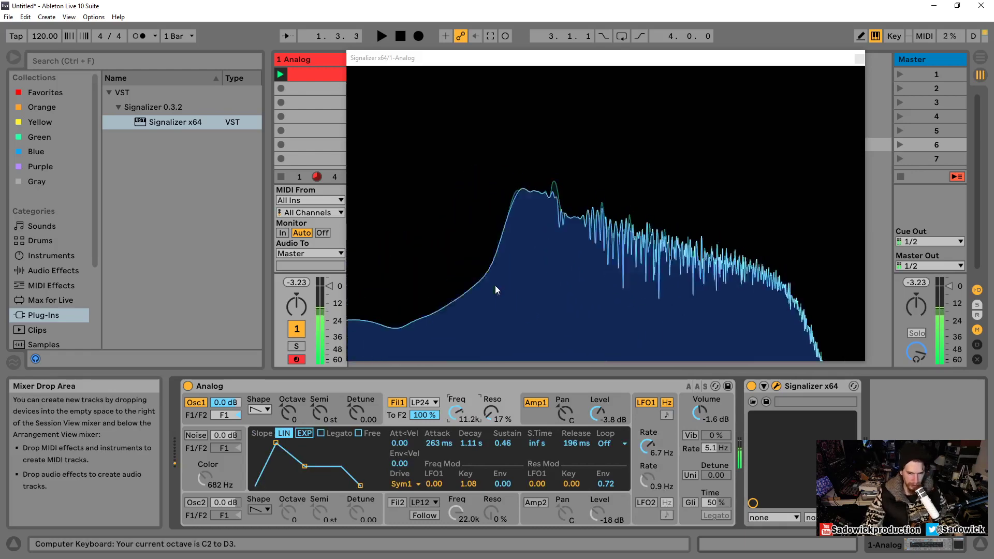
Lower LFO 1's rate to 0.9 Hz and underline its Offset setting with the annotation pen.
click(646, 417)
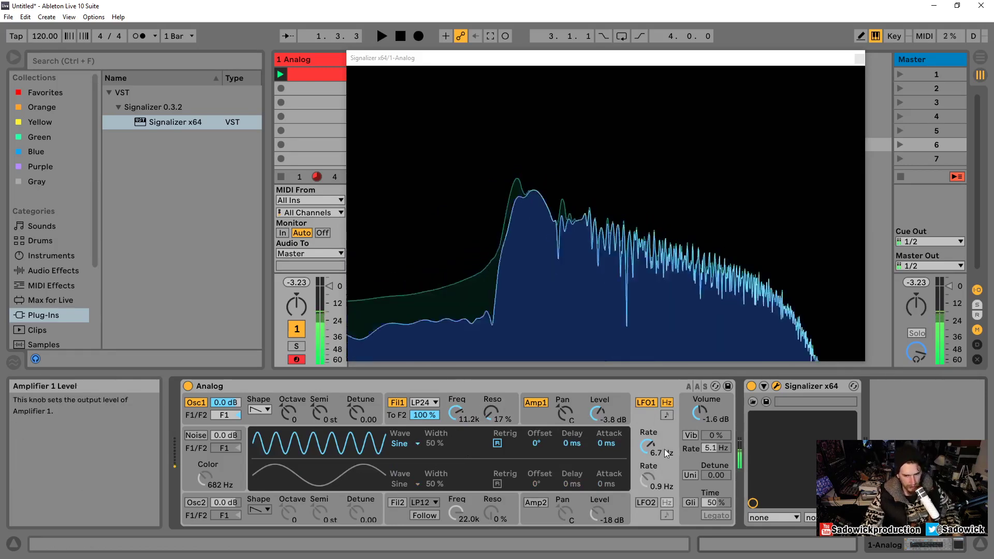
drag(647, 445, 647, 476)
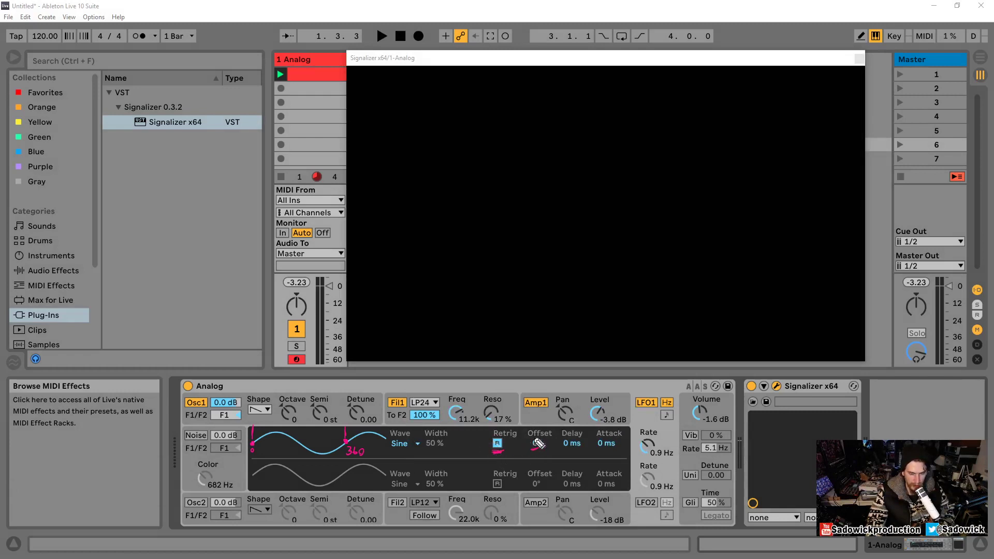
drag(536, 452, 547, 450)
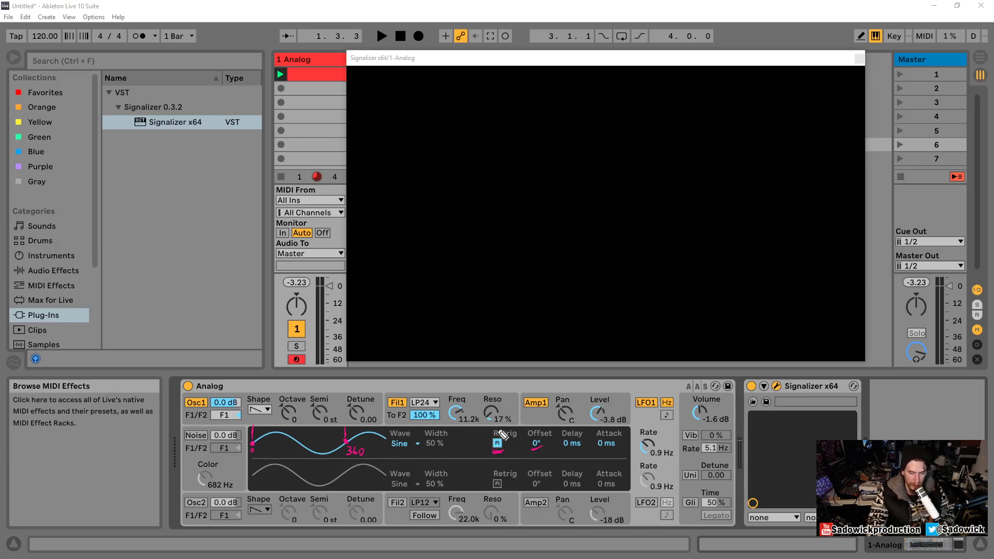
key(ctrl+shift)
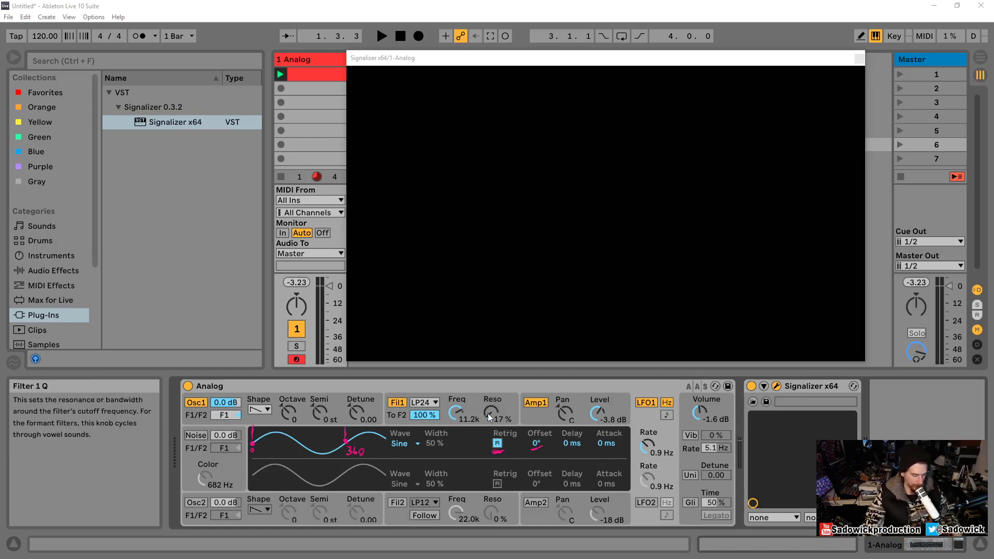
Audition LFO 1's phase offset at 101° and switch its waveform to Tri.
drag(535, 446, 534, 403)
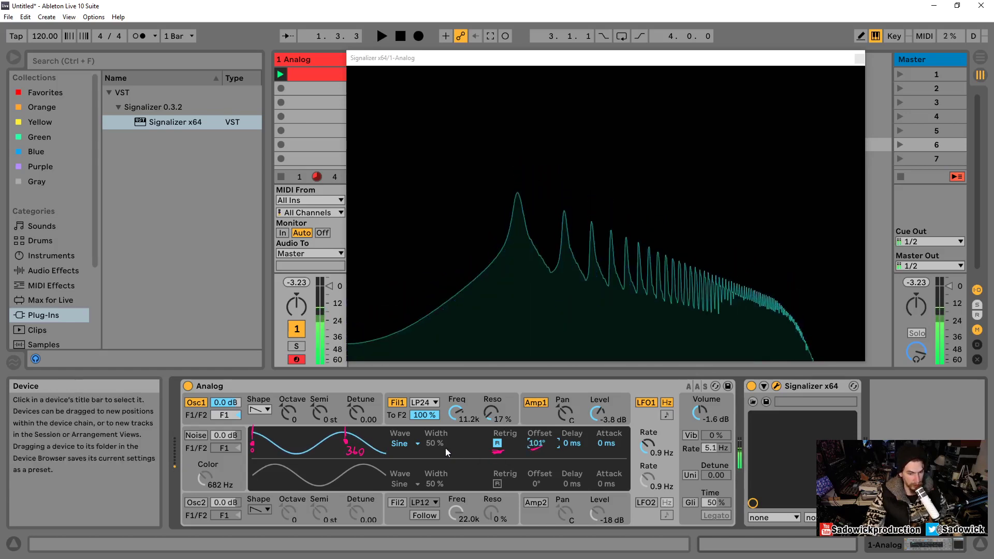
click(408, 443)
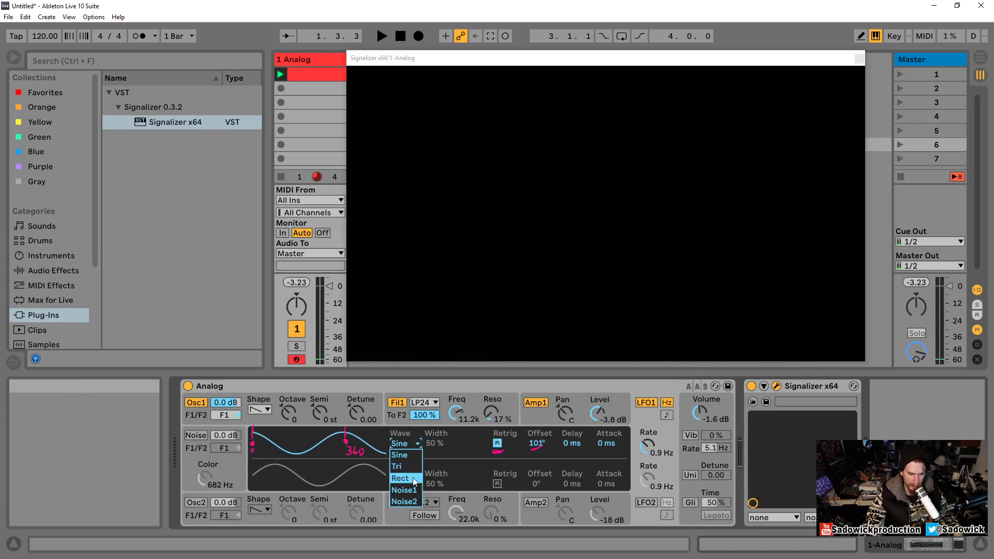
click(409, 467)
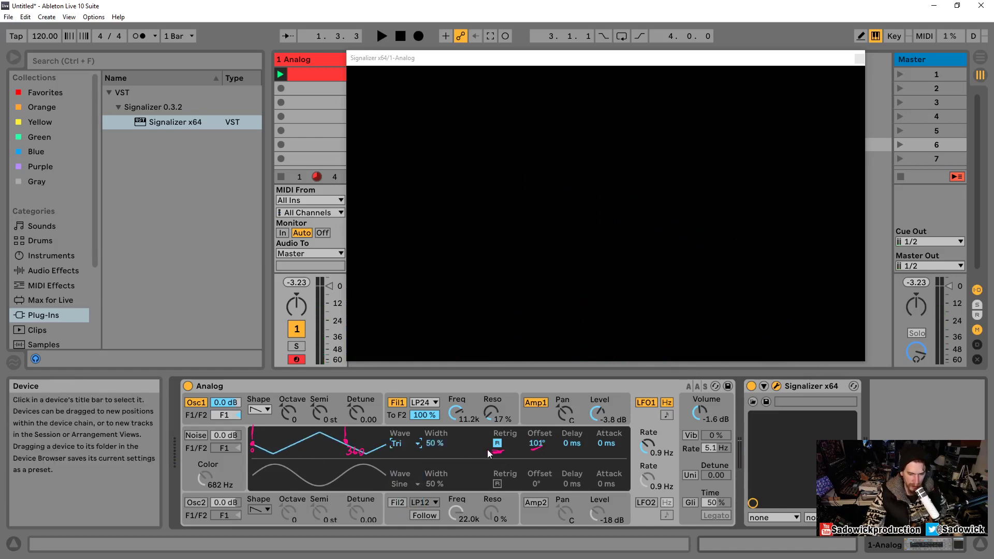
Compare LFO 1's triangle wave at 0° and 180° phase offset, and return the offset to 0°.
key(Delete)
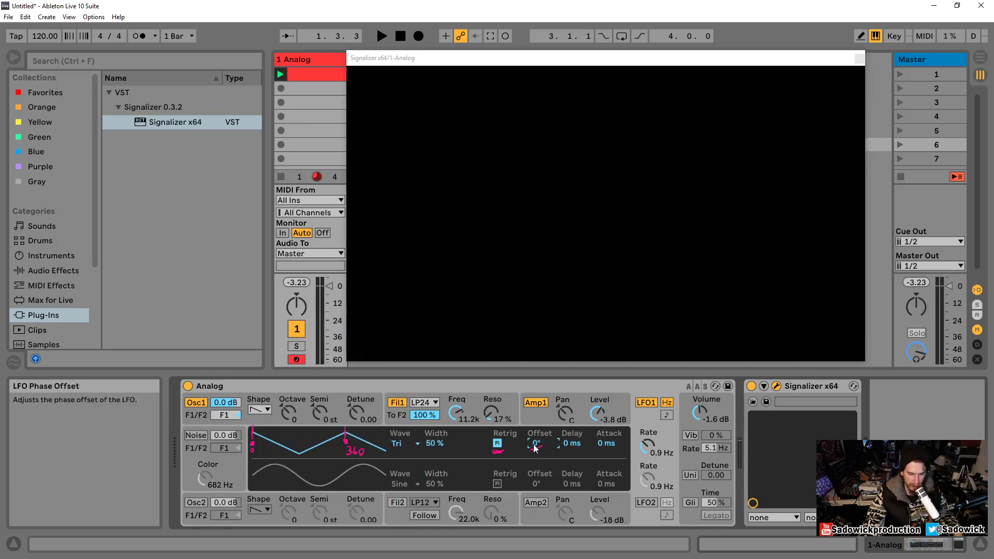
mouse_move(537, 447)
mouse_down()
mouse_move(537, 414)
mouse_move(537, 441)
mouse_up()
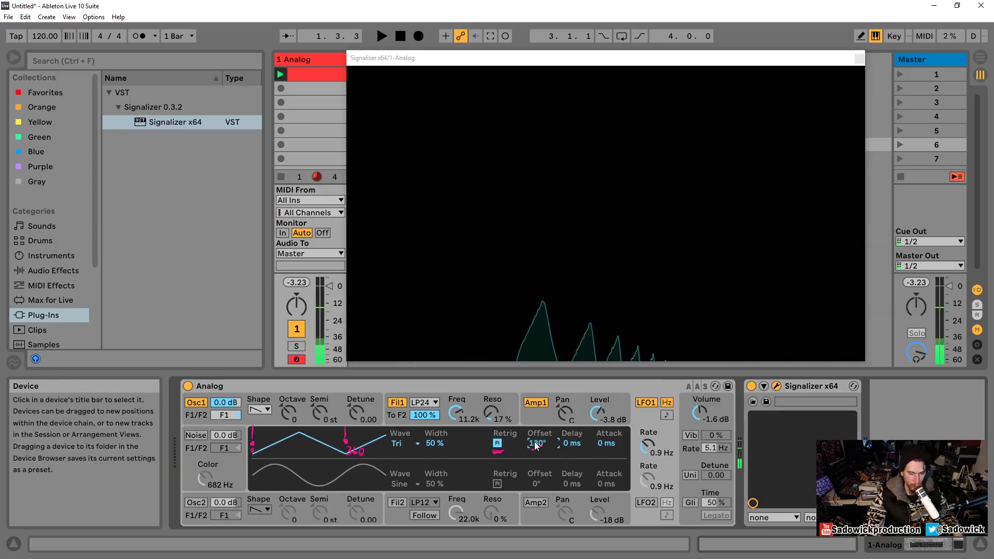
drag(537, 442, 537, 496)
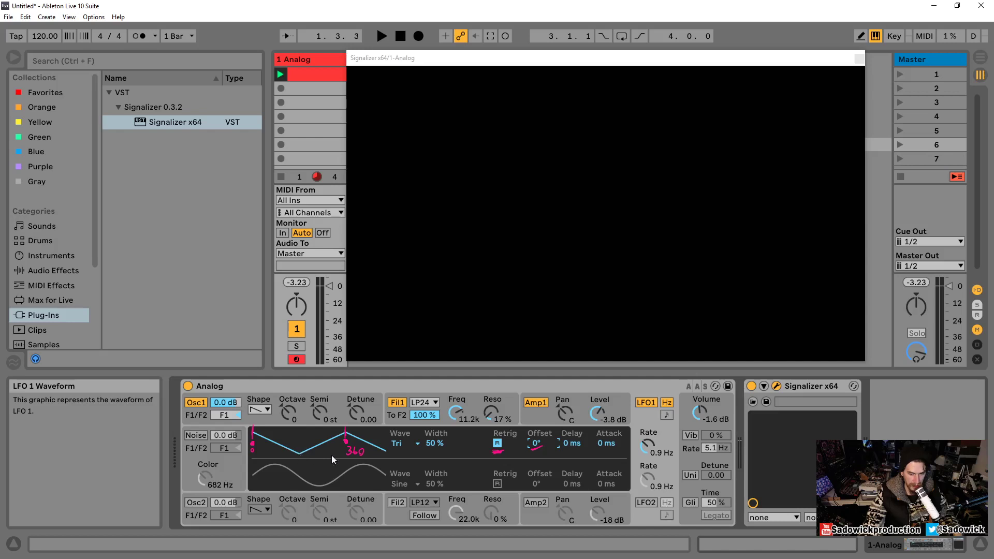
Set LFO 1's phase offset to 177° and turn off its retrigger.
drag(536, 443, 536, 392)
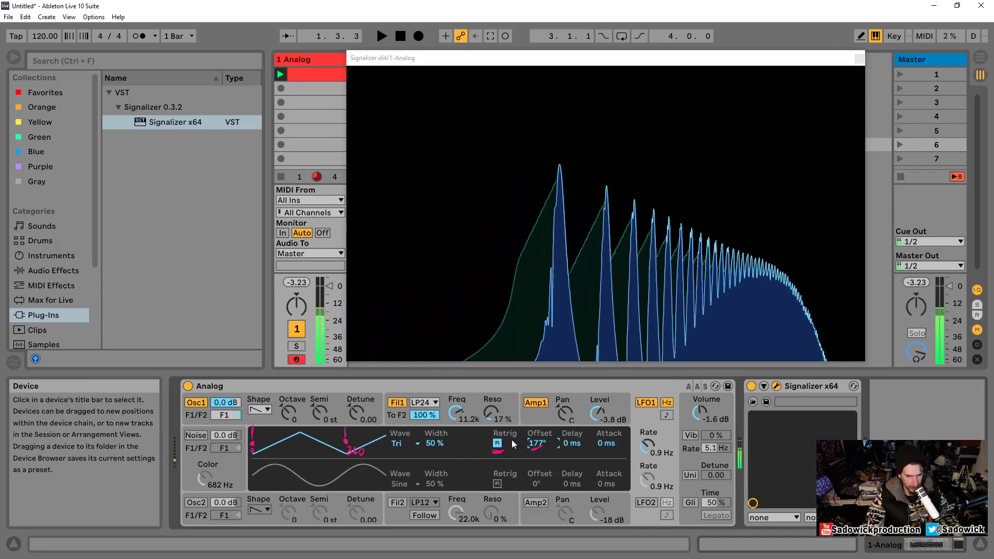
click(498, 443)
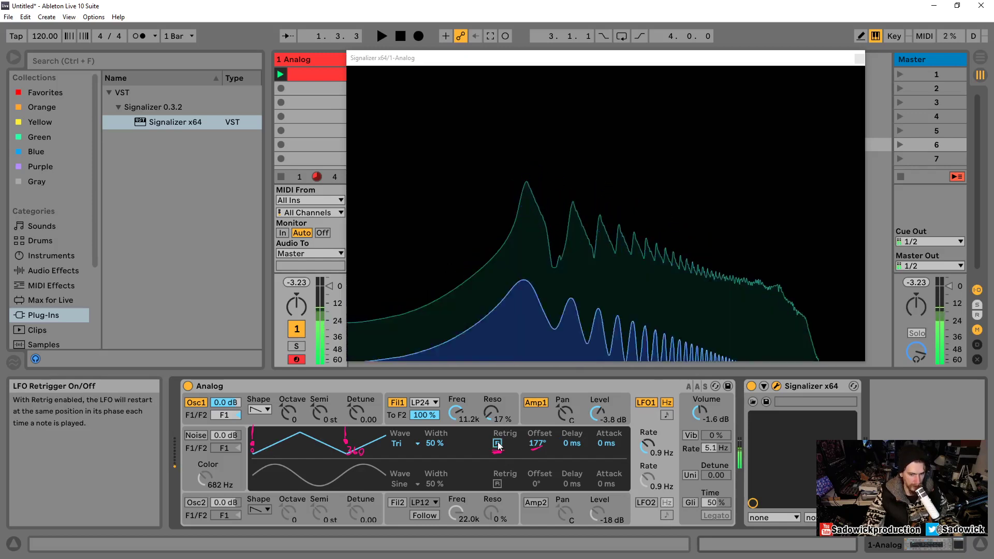
Audition LFO 1's triangle wave at 100 % width with the offset reset to 0°, and set the width to 0 %.
drag(433, 443, 434, 419)
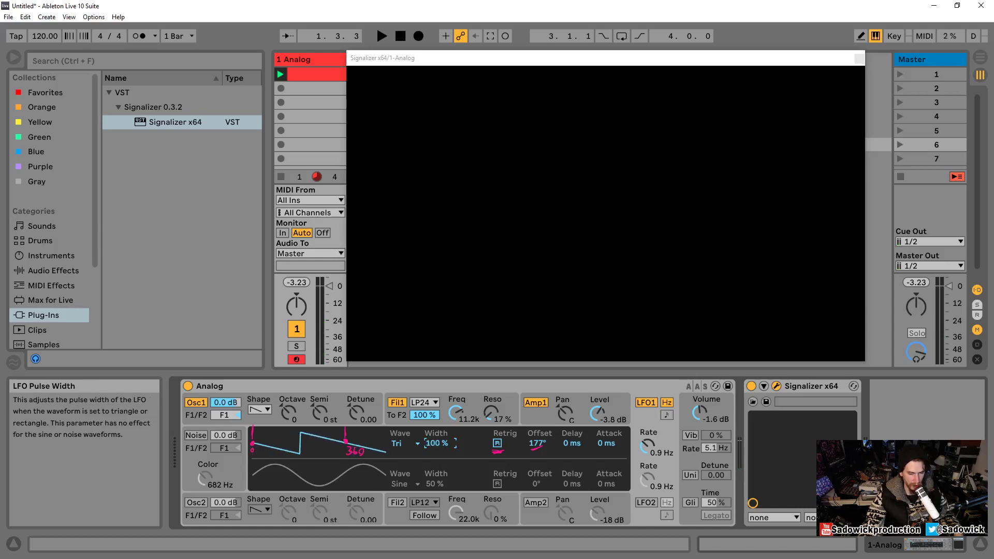
click(535, 443)
key(Delete)
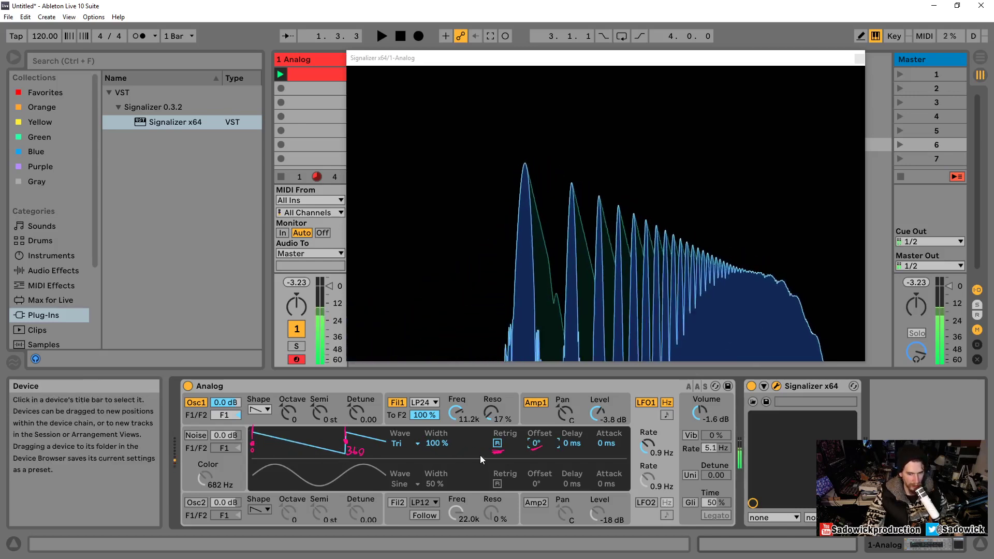
drag(299, 438, 299, 481)
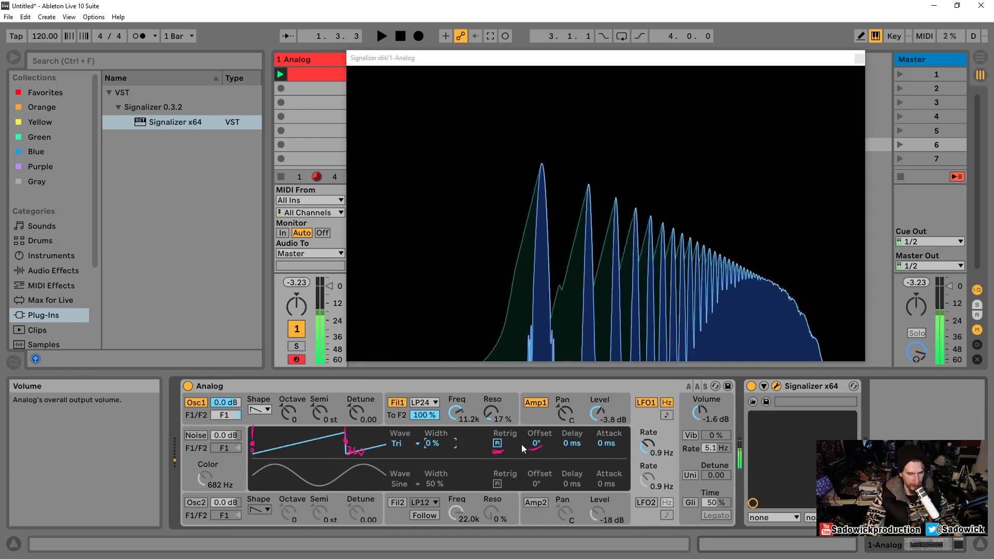
Try LFO 1 rates of 1.8, 0.9, 1.1 and 0.6 Hz, and settle on 0.7 Hz.
mouse_move(647, 446)
mouse_down()
mouse_move(646, 396)
mouse_move(648, 447)
mouse_up()
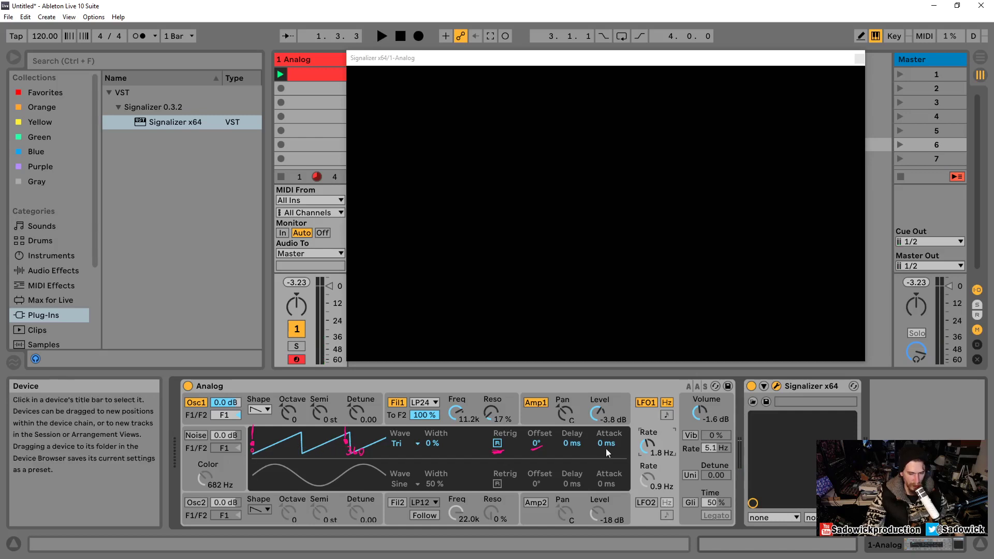
drag(648, 450, 648, 450)
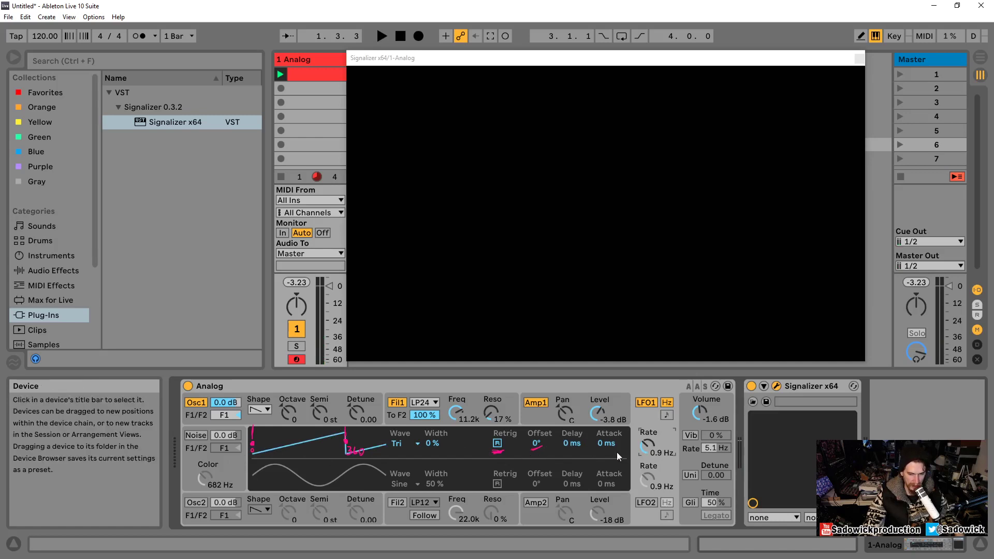
drag(647, 446, 647, 440)
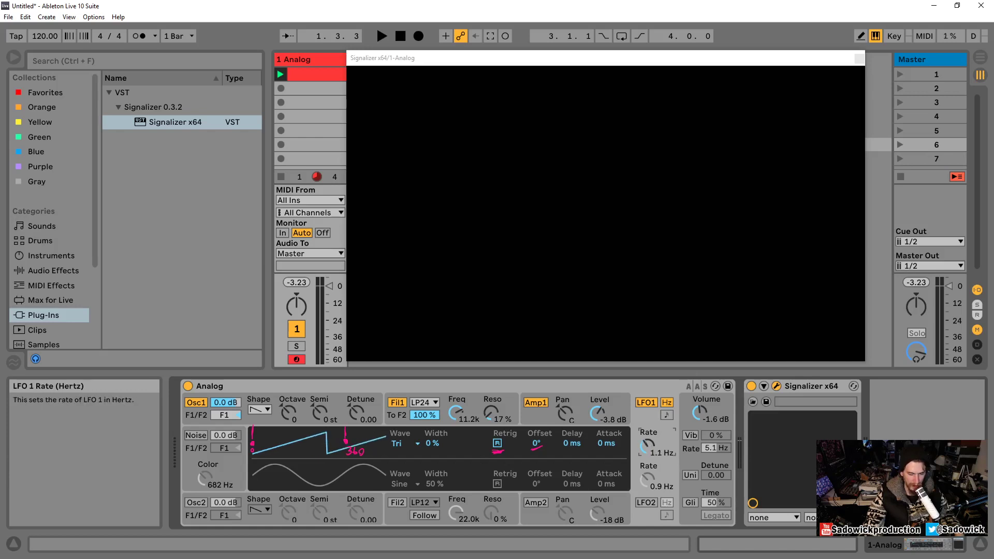
mouse_move(647, 445)
mouse_down()
mouse_move(647, 415)
mouse_move(647, 437)
mouse_up()
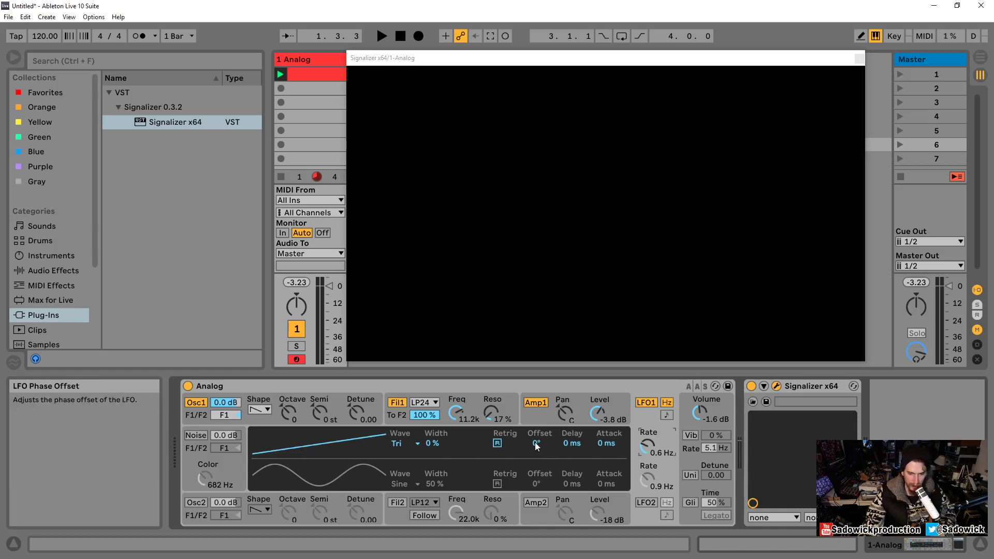
drag(644, 447, 644, 443)
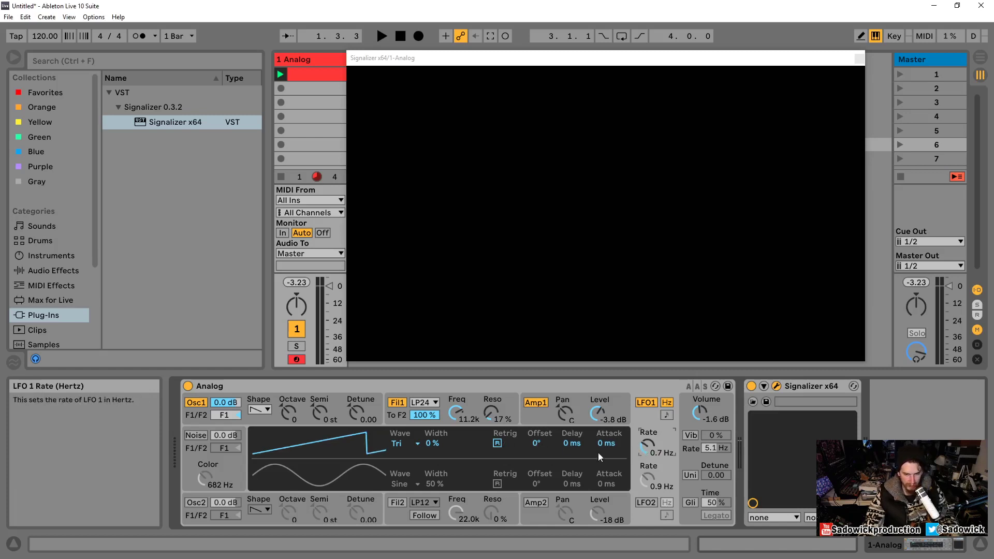
Reset LFO 1's width to 50 %, and switch its waveform to Sine and on to Rect.
double_click(429, 445)
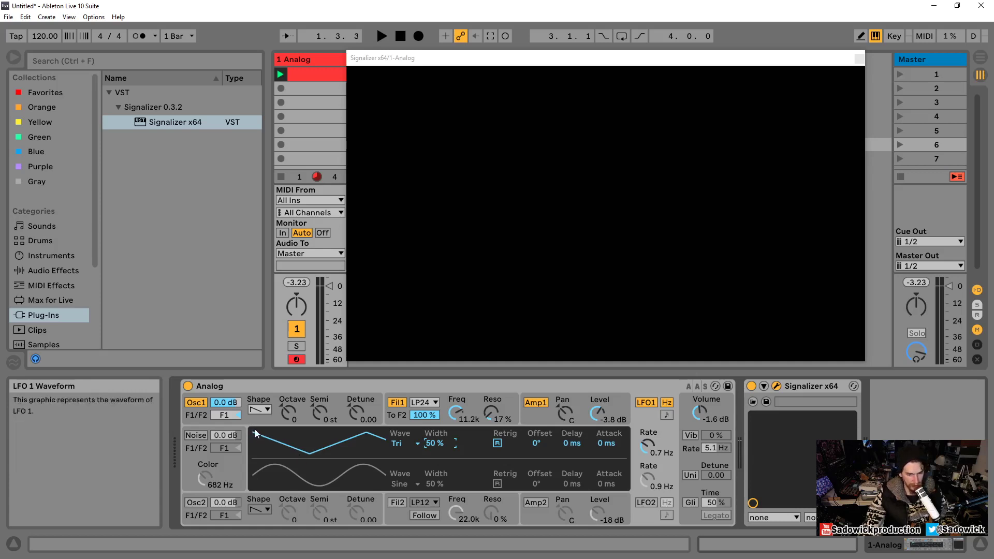
click(407, 443)
click(402, 455)
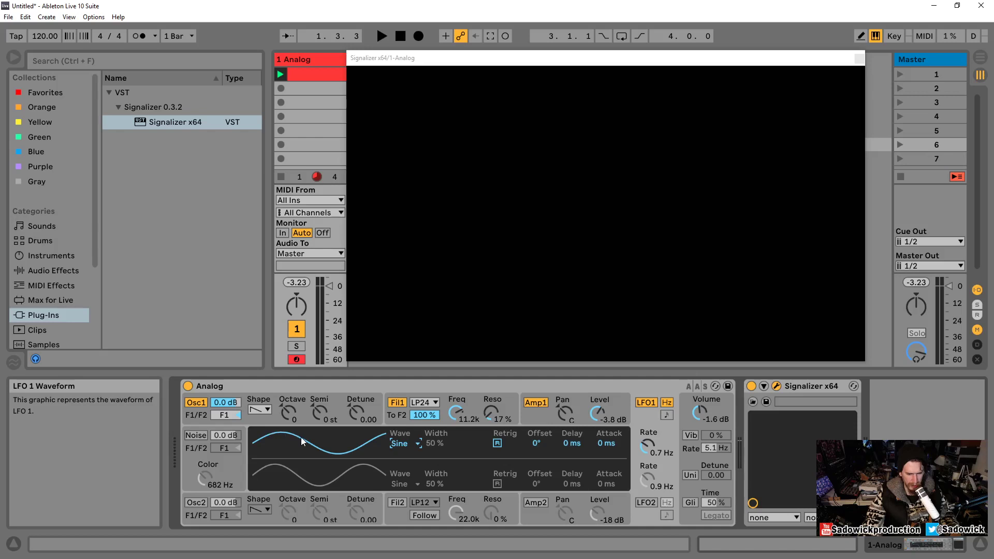
click(402, 444)
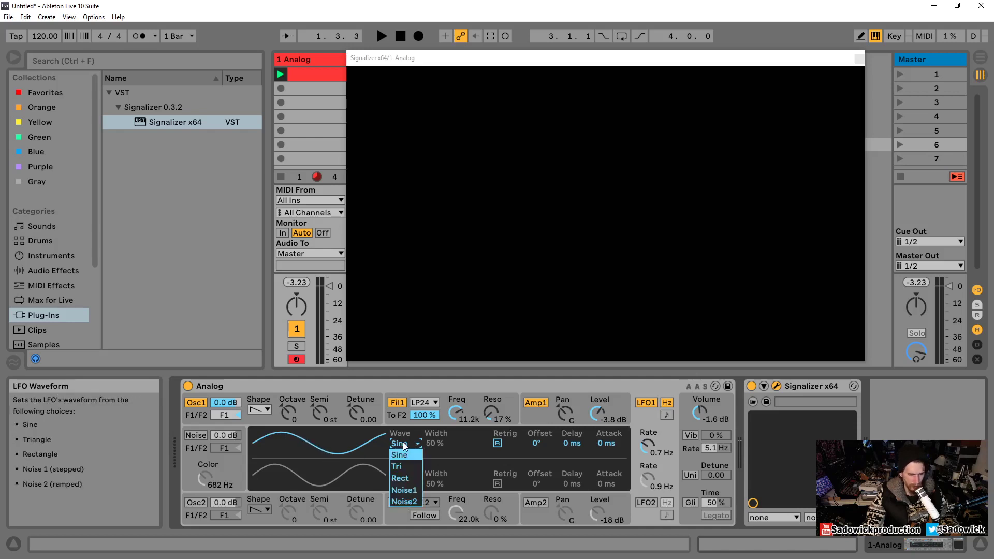
click(412, 477)
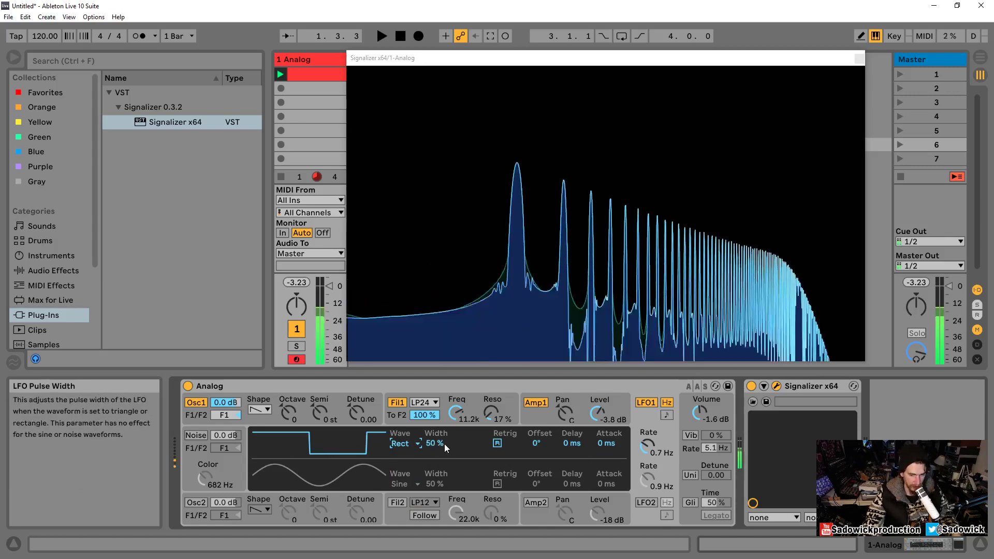
Audition LFO 1's rectangle wave at faster rates and 92 % width, and return it to 50 % width and 0.9 Hz.
drag(645, 448, 644, 419)
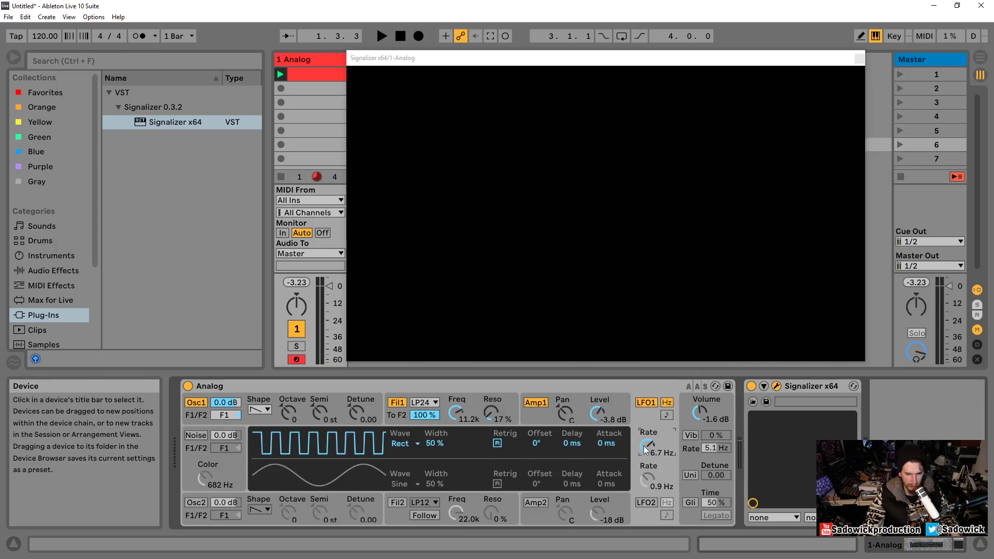
drag(644, 448, 645, 468)
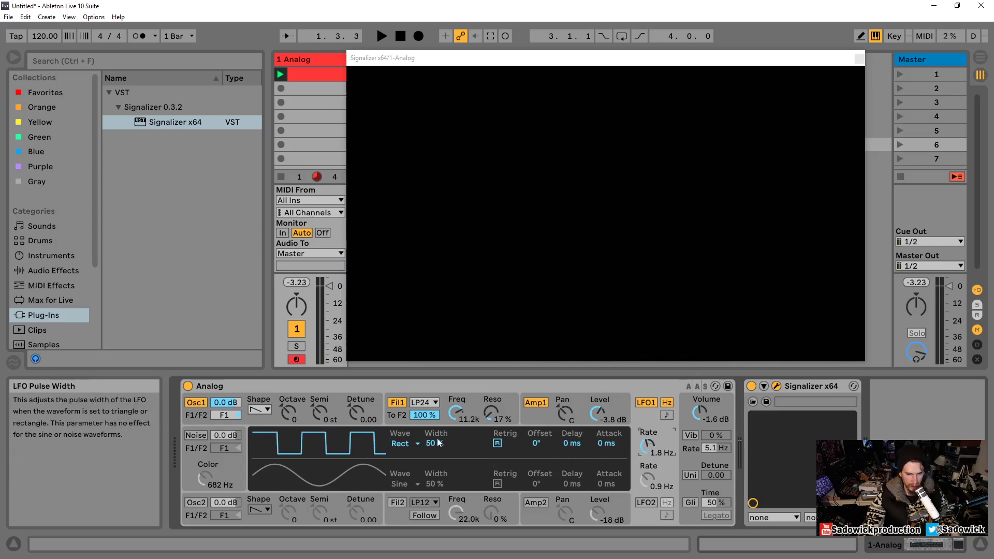
drag(433, 443, 433, 421)
drag(646, 446, 646, 432)
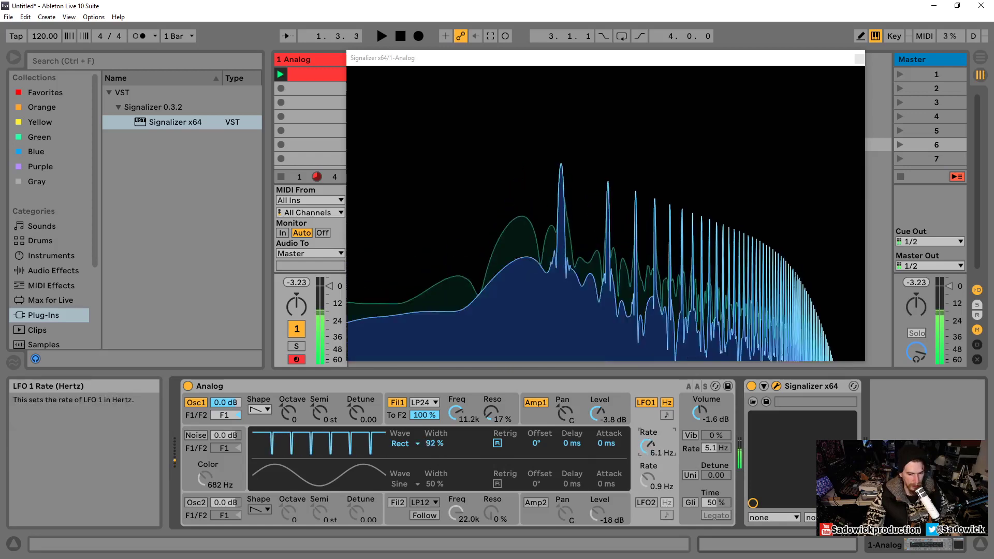
drag(434, 444, 435, 466)
drag(669, 441, 669, 469)
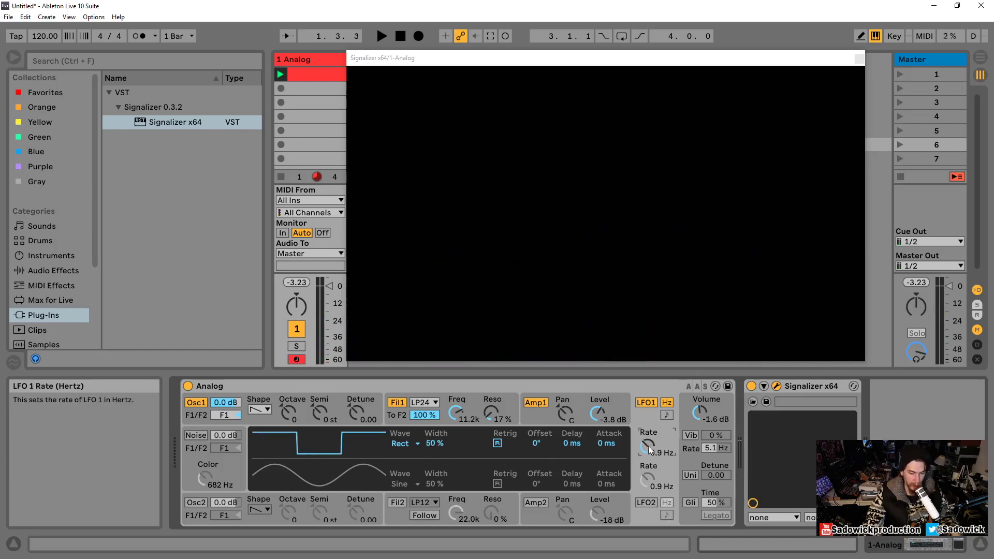
Set LFO 1's waveform to Noise1 and switch Signalizer to the Oscilloscope view.
click(404, 444)
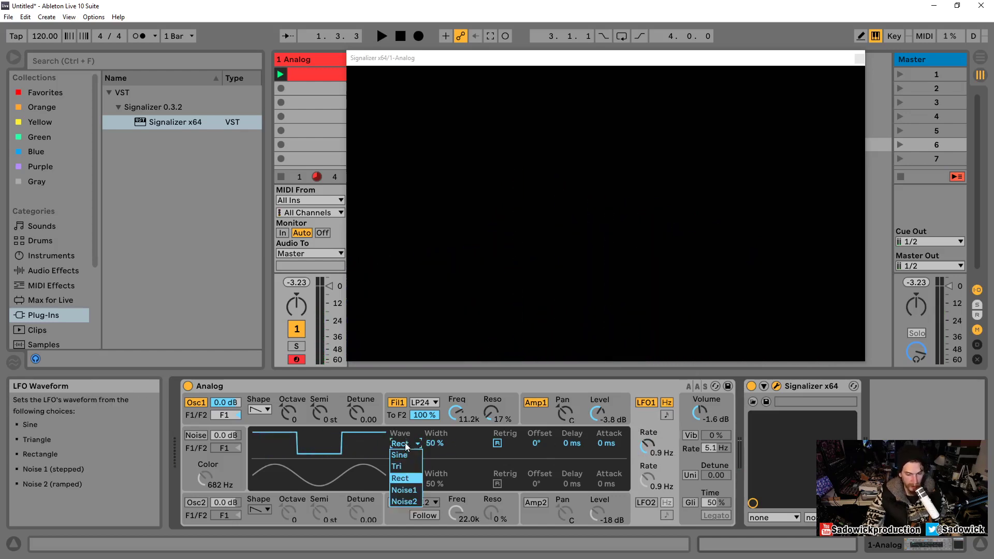
click(407, 491)
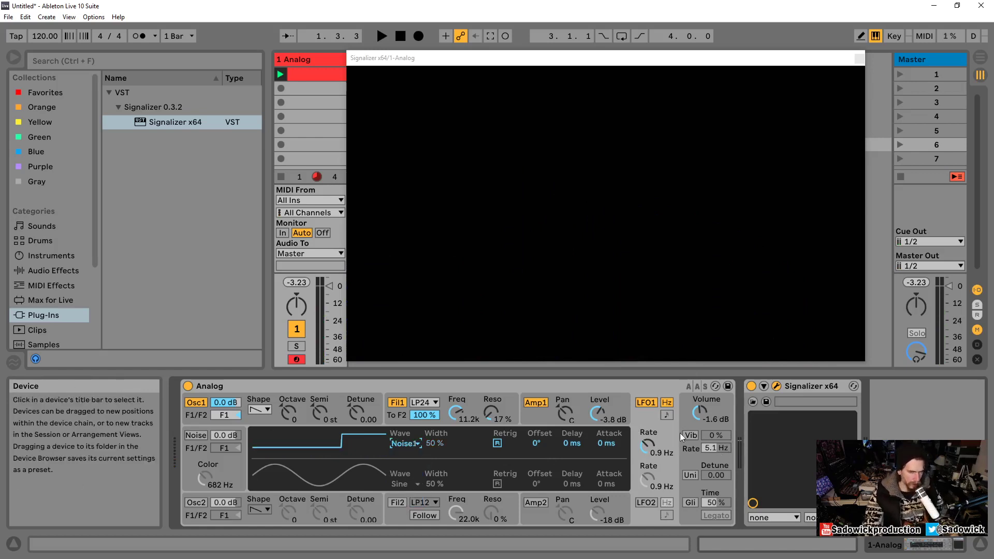
mouse_move(760, 66)
click(586, 77)
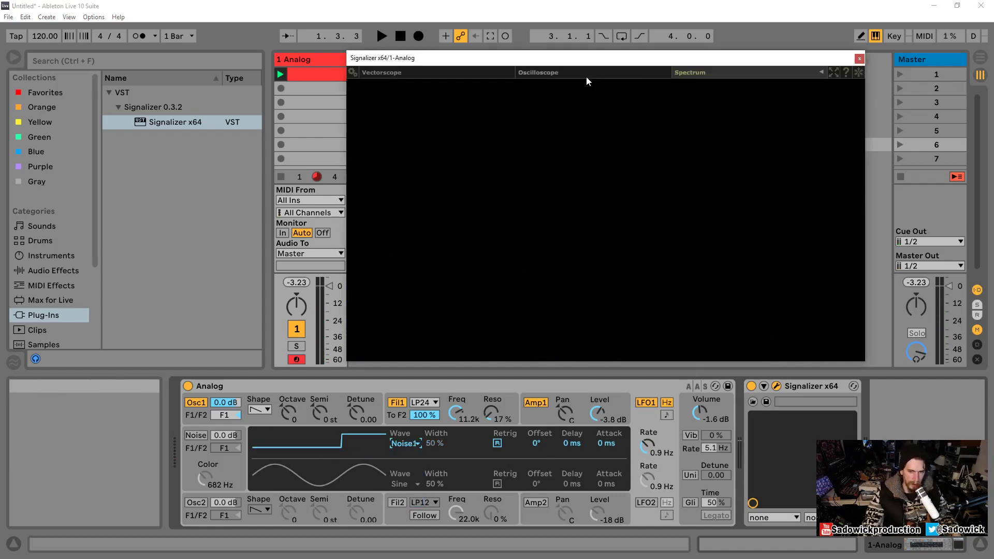
click(586, 76)
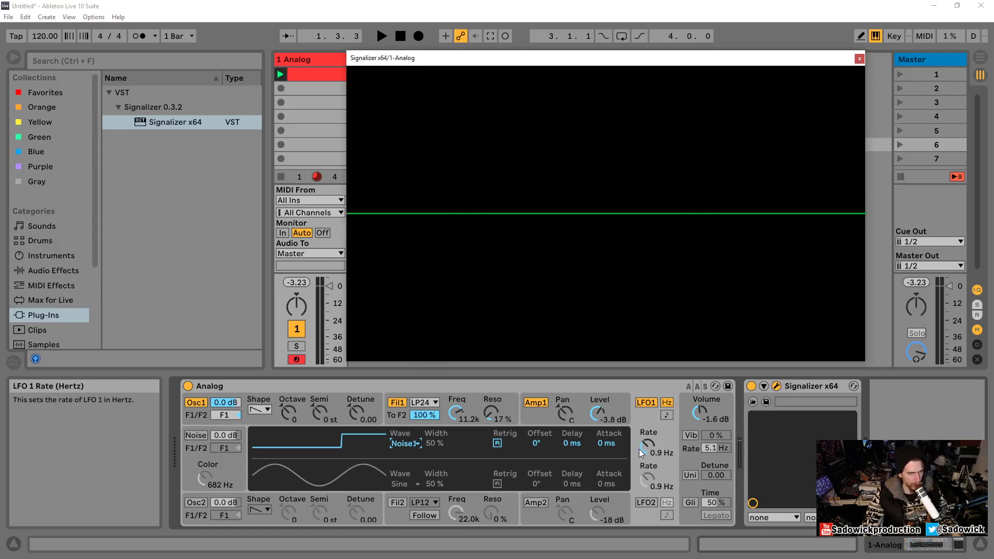
Replace oscillator 1 with the noise generator as the sound source and show the settings of Signalizer's oscilloscope.
click(199, 403)
click(193, 436)
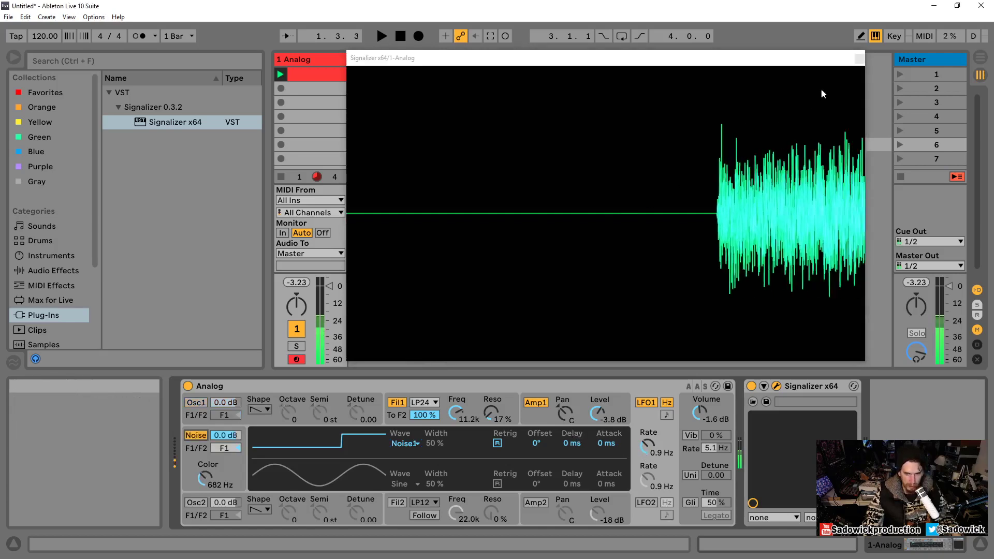
click(859, 72)
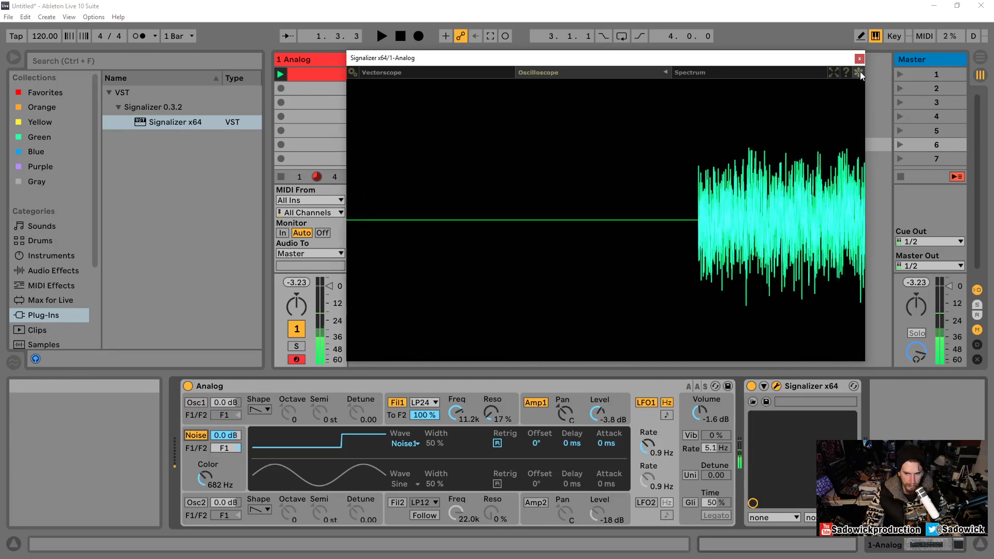
click(666, 72)
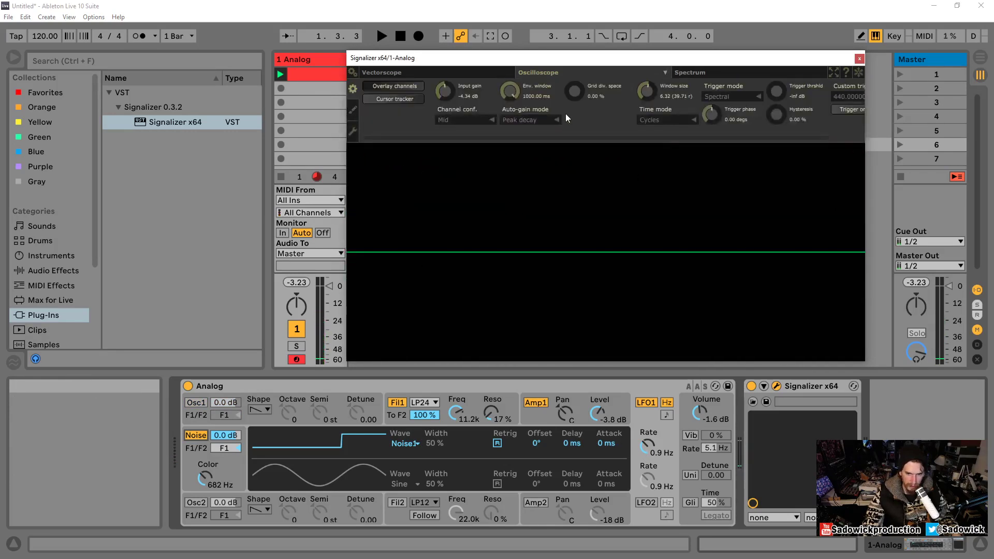
Set the oscilloscope's time mode to Time and freeze the display on the noise signal.
click(675, 121)
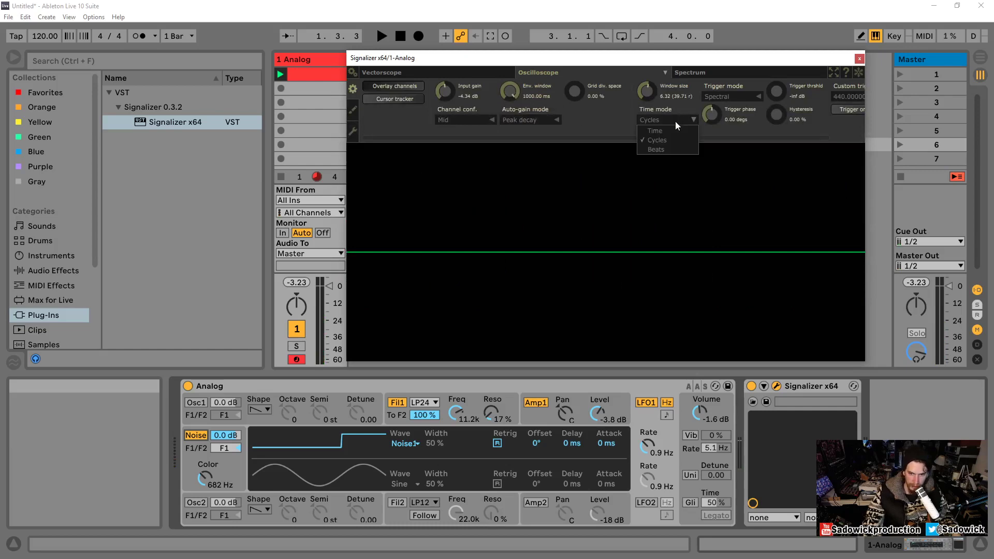
click(861, 73)
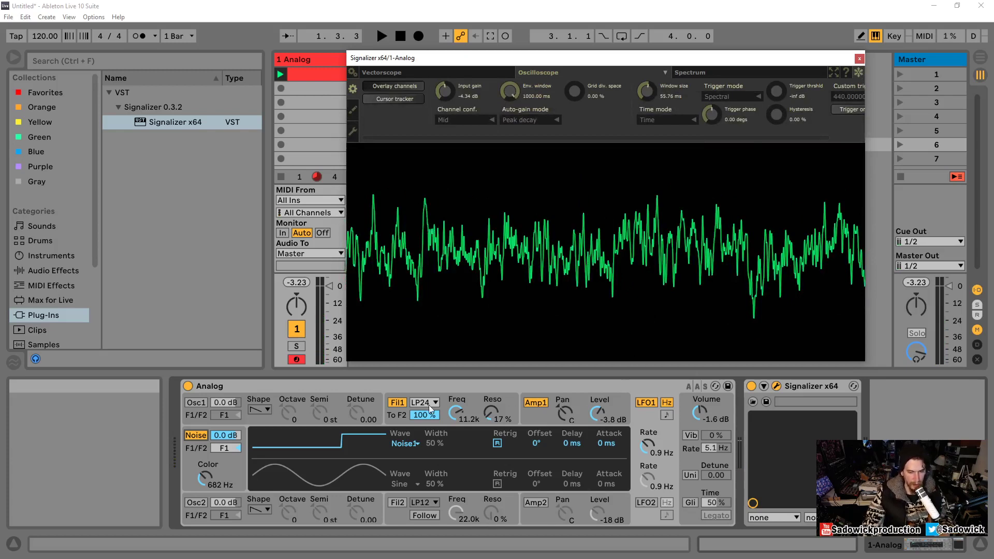
Keep LFO 1's waveform on Noise1 and raise its rate to 17 Hz.
click(403, 443)
click(404, 443)
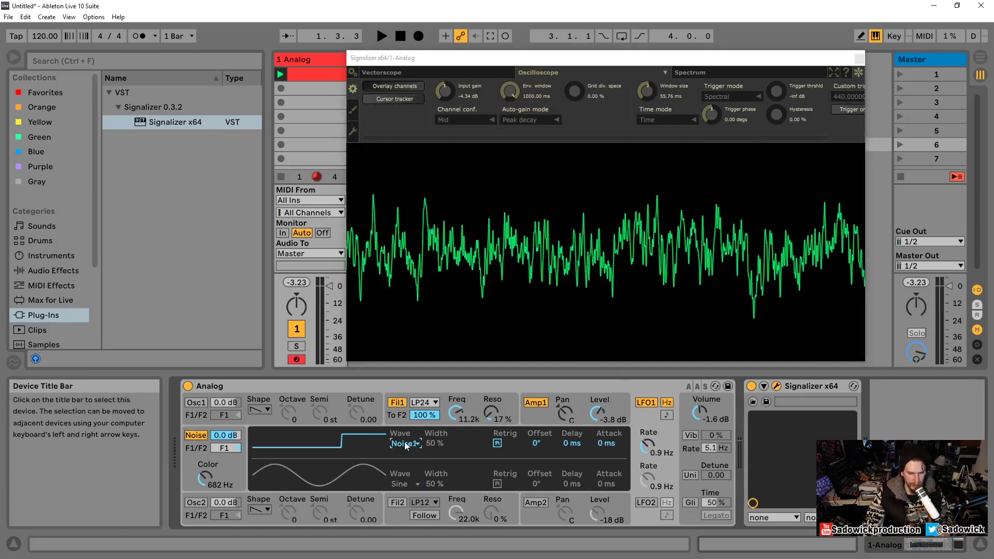
drag(647, 446, 647, 412)
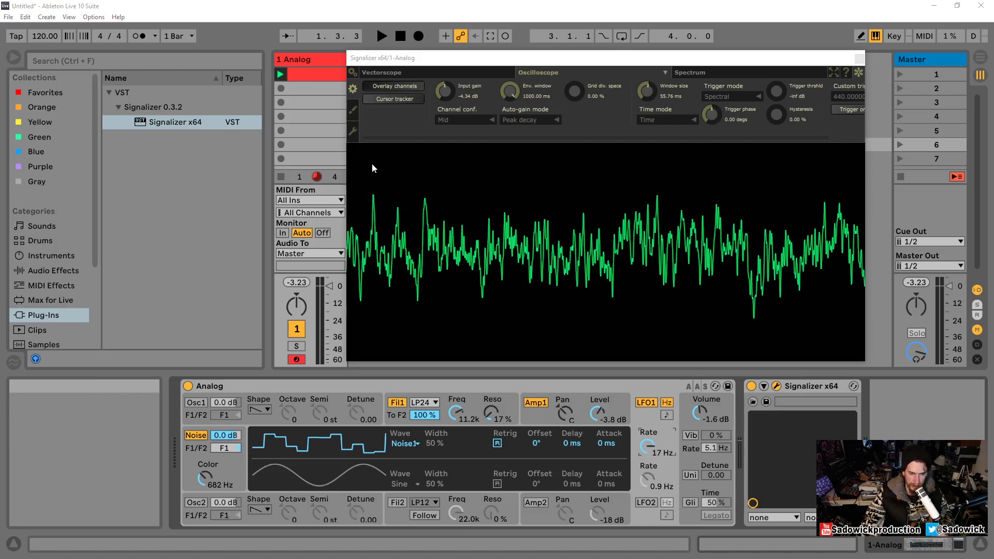
Draw six evenly spaced vertical pink lines over the first part of the frozen noise waveform to mark the sampling moments.
drag(370, 163, 393, 348)
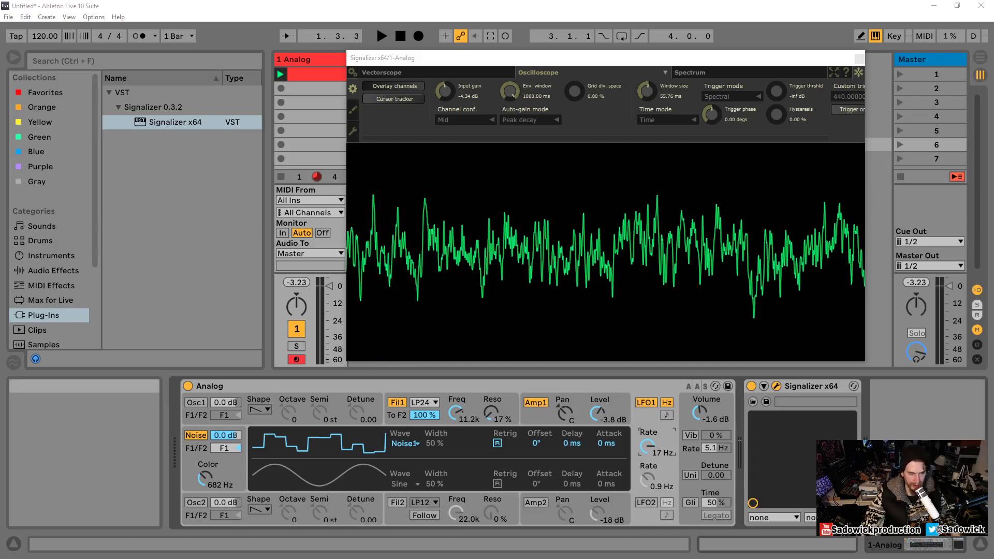
mouse_move(371, 154)
mouse_down()
mouse_move(376, 354)
mouse_move(394, 157)
mouse_up()
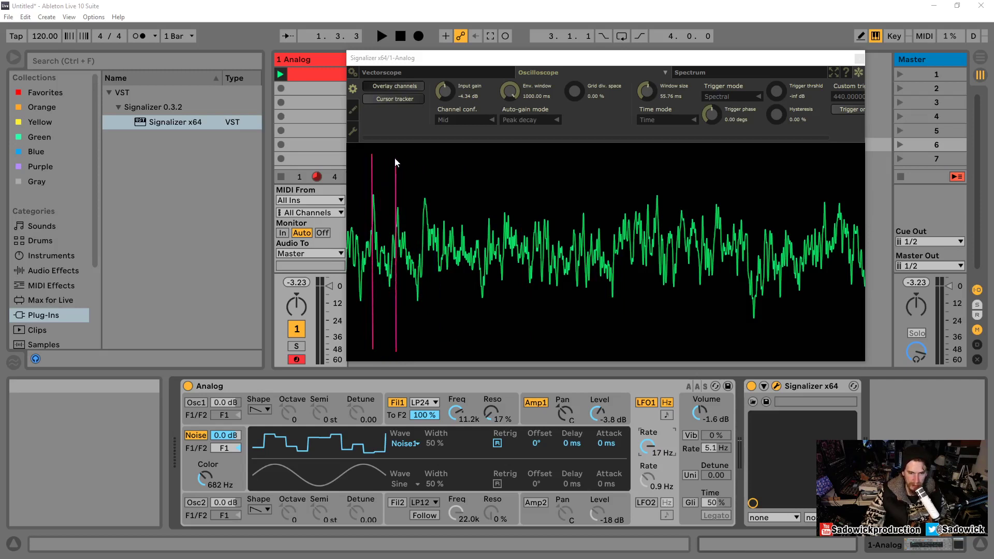
drag(422, 300, 417, 350)
drag(437, 222, 438, 350)
drag(456, 154, 459, 351)
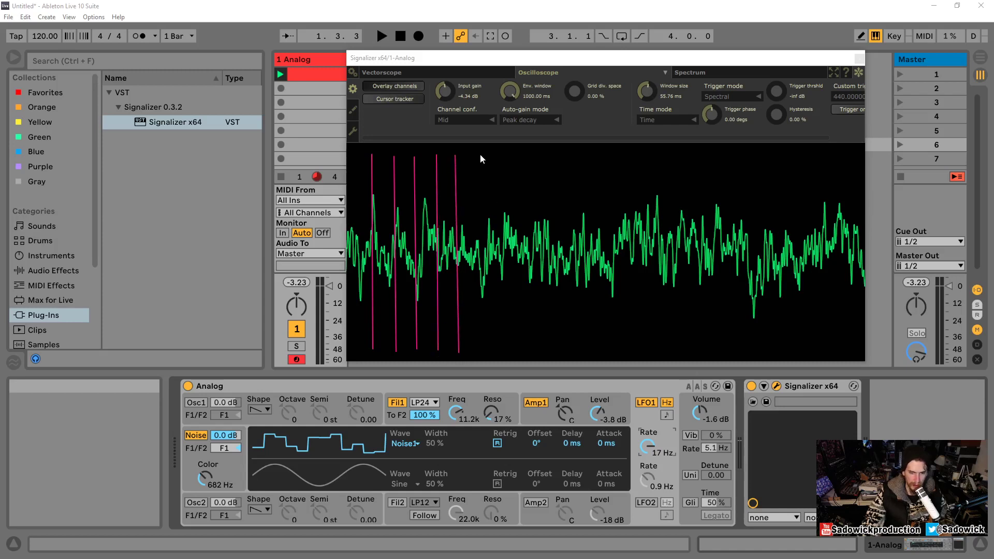
drag(479, 158, 481, 353)
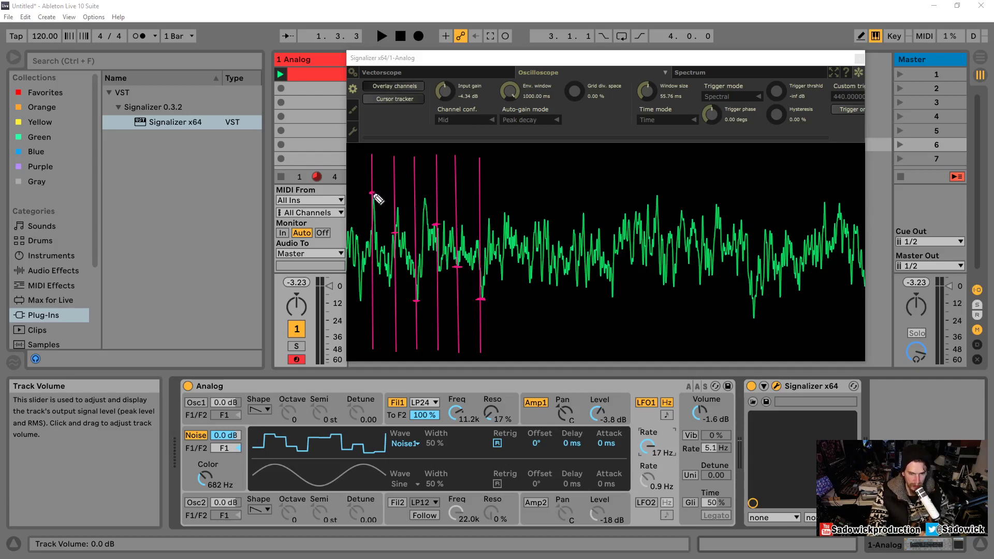
Draw a horizontal hold line from each sampled level to the next marker, and trace the resulting stepped wave in yellow.
drag(374, 195, 392, 194)
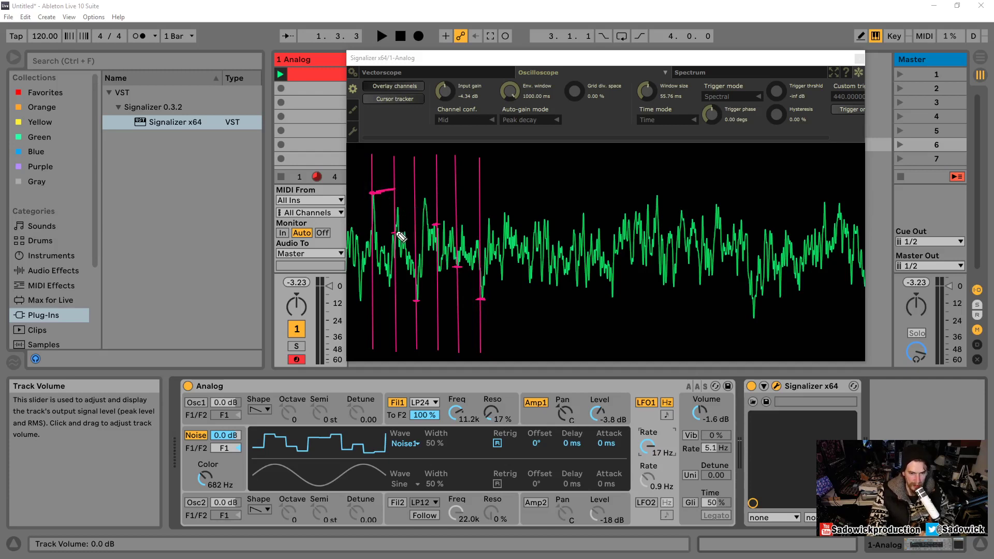
drag(396, 234, 414, 231)
drag(417, 301, 436, 305)
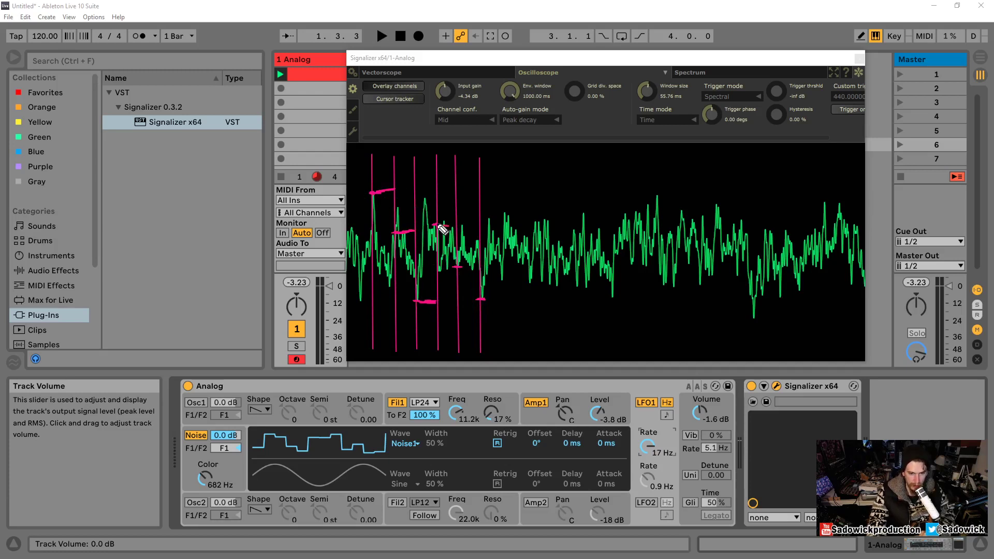
drag(441, 228, 455, 227)
mouse_move(460, 272)
mouse_down()
mouse_move(476, 272)
mouse_move(493, 302)
mouse_move(506, 300)
mouse_up()
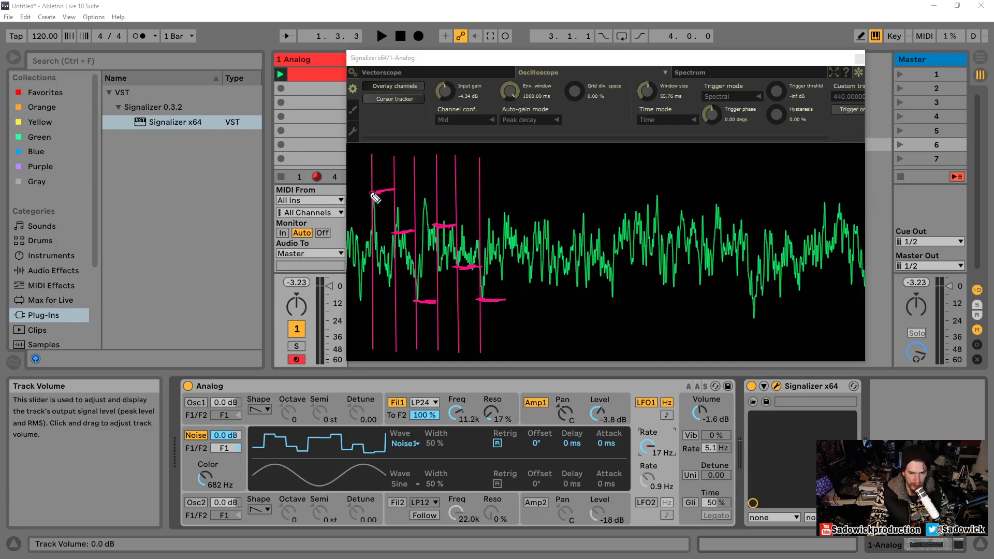
mouse_move(372, 193)
mouse_down()
mouse_move(391, 193)
mouse_move(416, 250)
mouse_move(414, 300)
mouse_move(434, 305)
mouse_move(437, 230)
mouse_move(452, 228)
mouse_move(455, 268)
mouse_move(473, 268)
mouse_move(483, 304)
mouse_move(502, 305)
mouse_up()
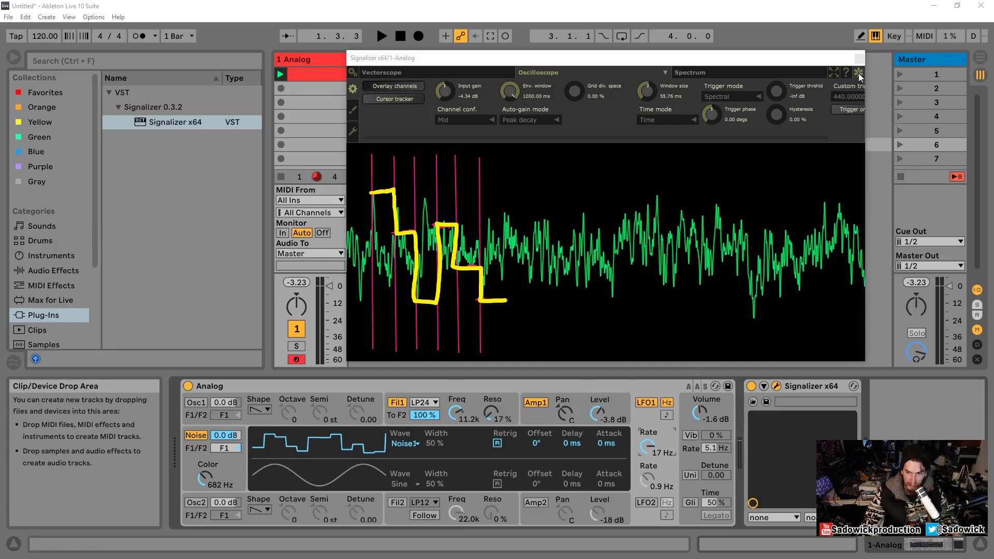
Switch the sound source back to oscillator 1 and audition the Noise1 modulation with LFO 1's rate at 5.8 Hz.
click(203, 401)
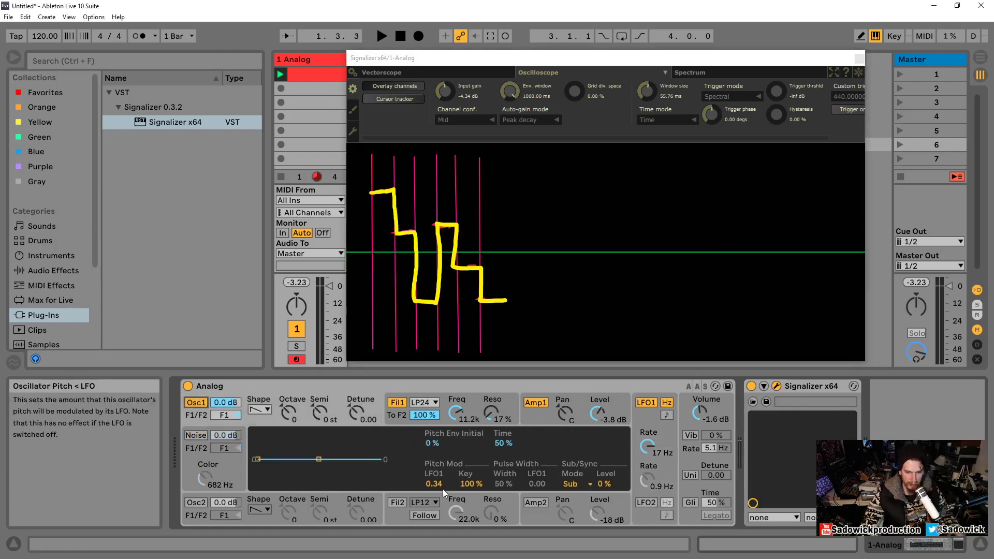
click(646, 403)
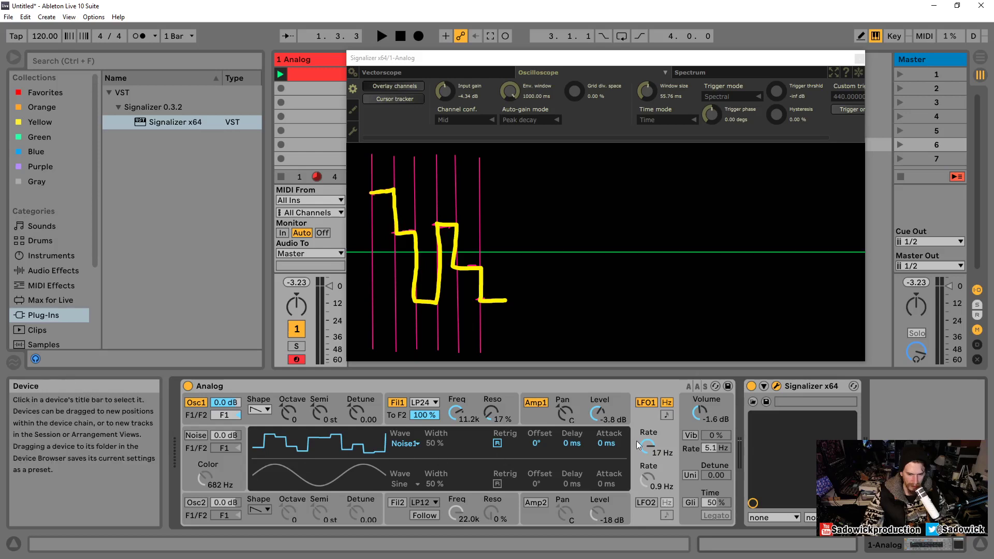
drag(647, 446, 647, 463)
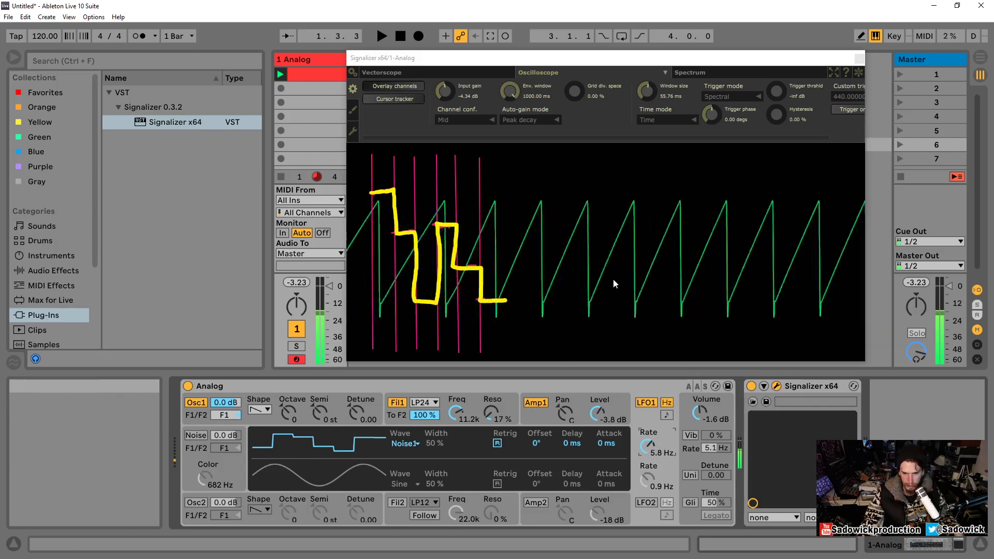
Switch Signalizer to the Spectrum view and clear the drawn annotations from the screen.
click(712, 75)
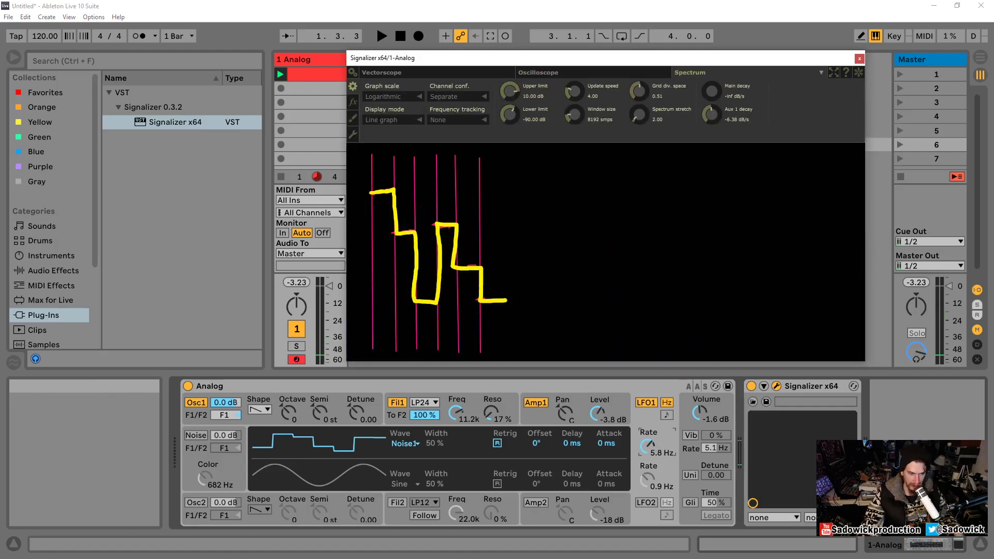
key(Escape)
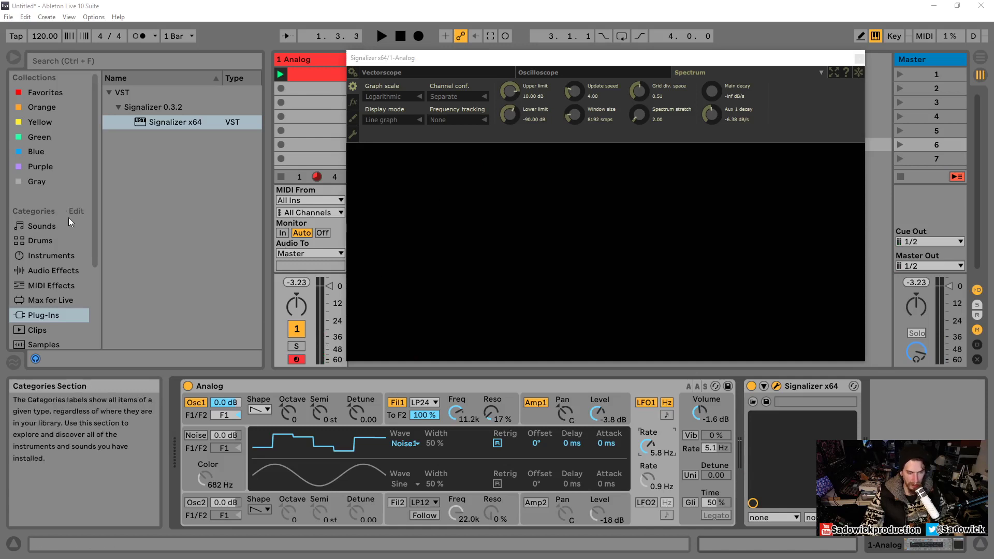
click(645, 386)
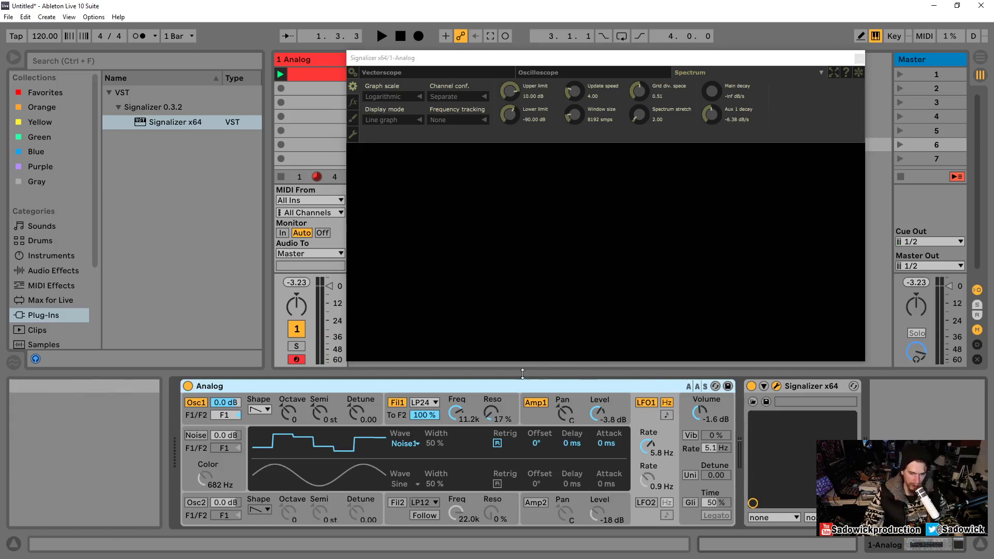
Lower LFO 1's rate to 1.6 Hz and sketch a yellow stepped random wave over the empty spectrum display.
drag(647, 446, 646, 470)
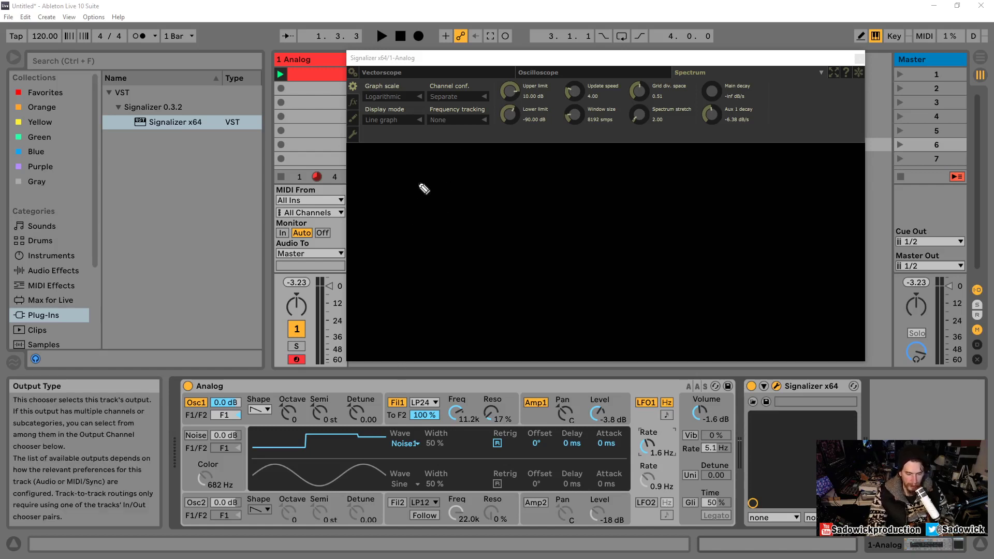
mouse_move(420, 183)
mouse_down()
mouse_move(442, 188)
mouse_move(443, 227)
mouse_move(493, 219)
mouse_move(498, 268)
mouse_move(526, 272)
mouse_move(530, 253)
mouse_move(568, 220)
mouse_move(595, 243)
mouse_move(612, 187)
mouse_move(649, 184)
mouse_up()
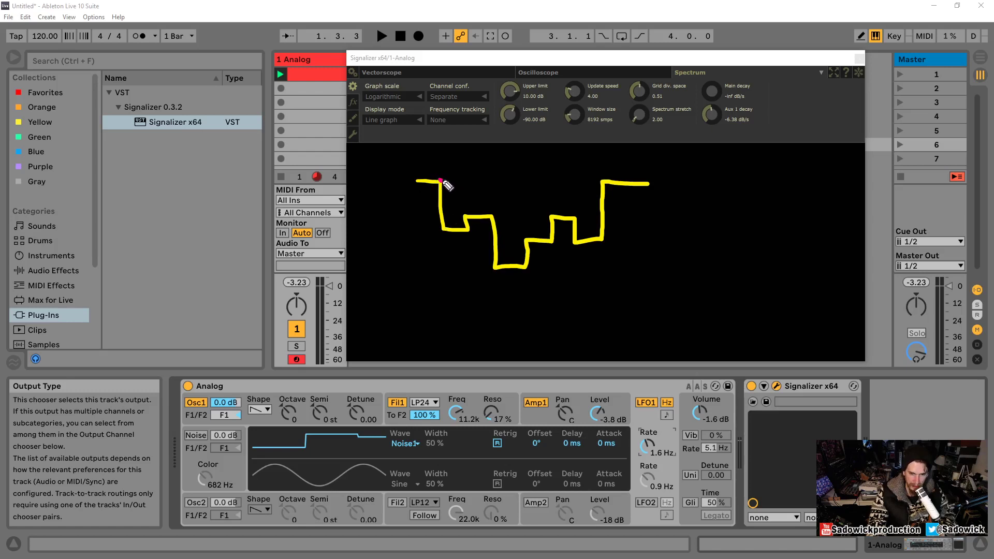
Clear the stepped sketch and illustrate smoothed noise by plotting scattered pink dots and joining them with sloping lines.
key(ctrl+shift+7)
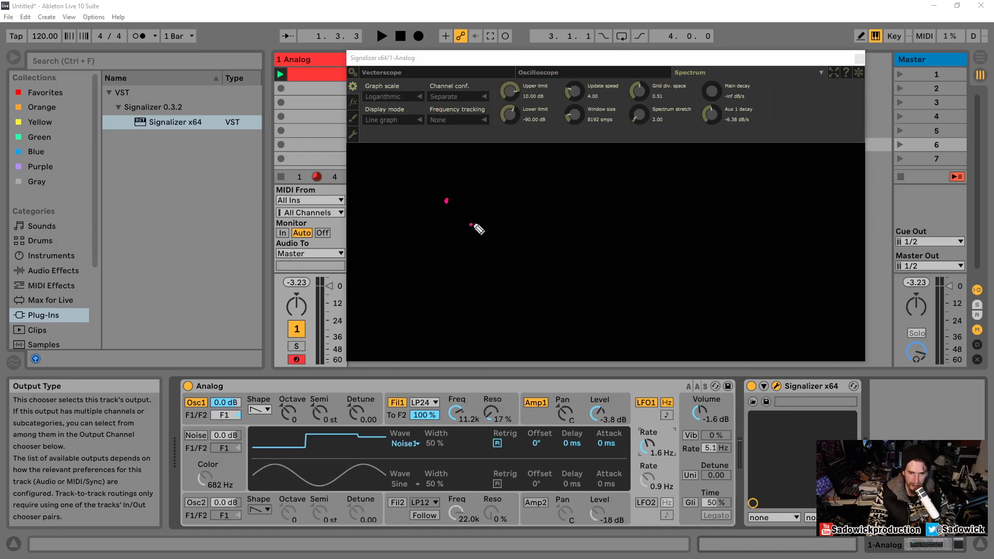
click(508, 196)
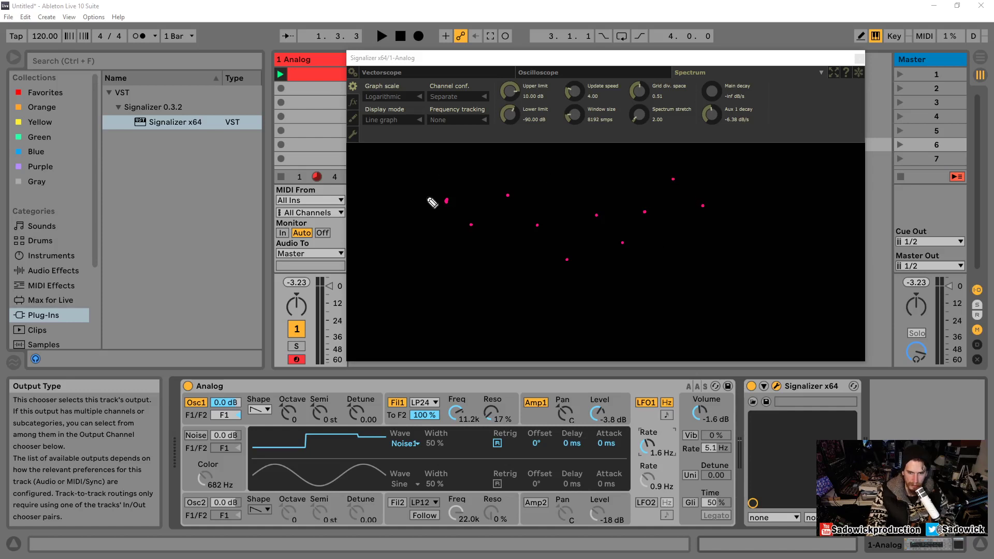
mouse_move(447, 200)
mouse_down()
mouse_move(474, 200)
mouse_move(507, 222)
mouse_move(521, 195)
mouse_move(540, 203)
mouse_move(536, 224)
mouse_up()
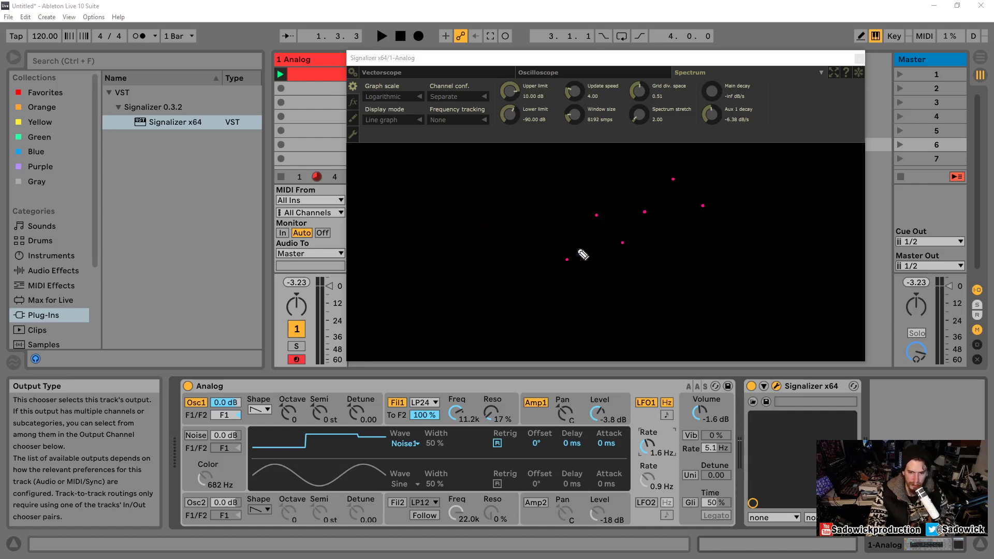
drag(571, 254, 593, 227)
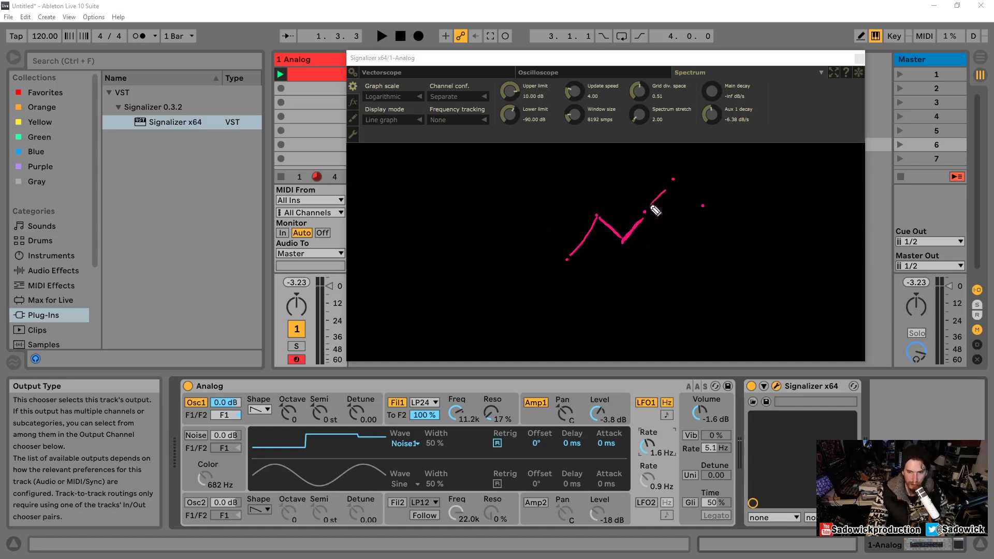
mouse_move(653, 208)
mouse_down()
mouse_move(670, 185)
mouse_move(702, 204)
mouse_up()
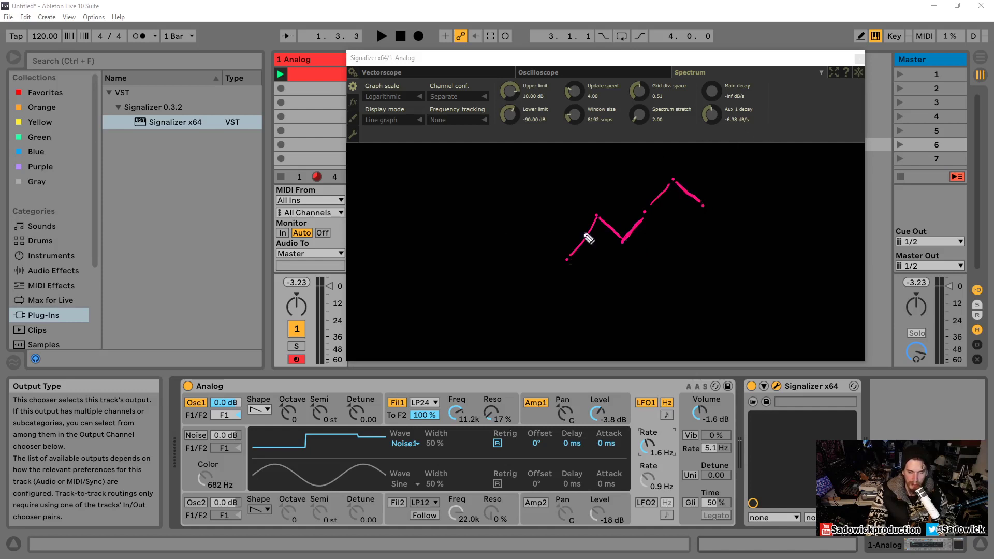
drag(443, 247, 449, 250)
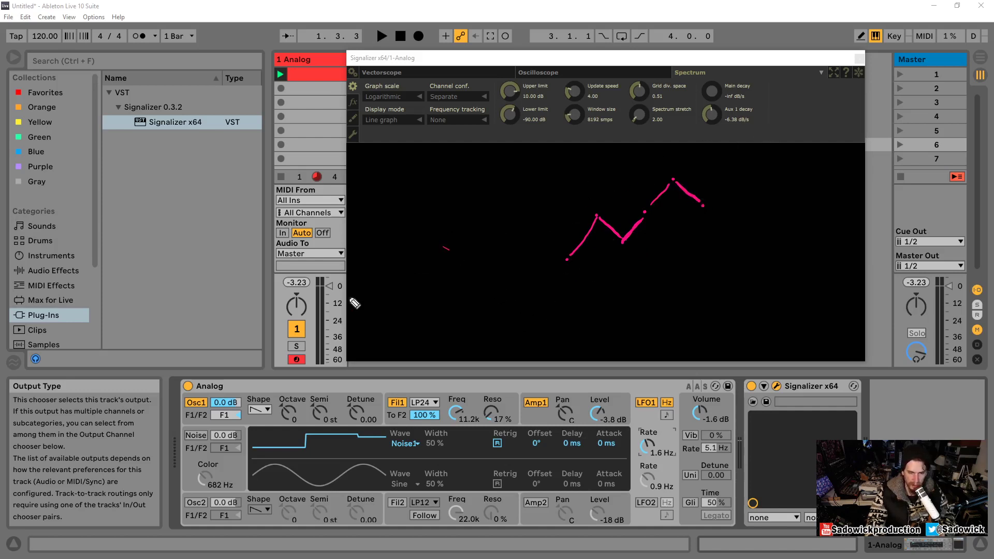
key(Escape)
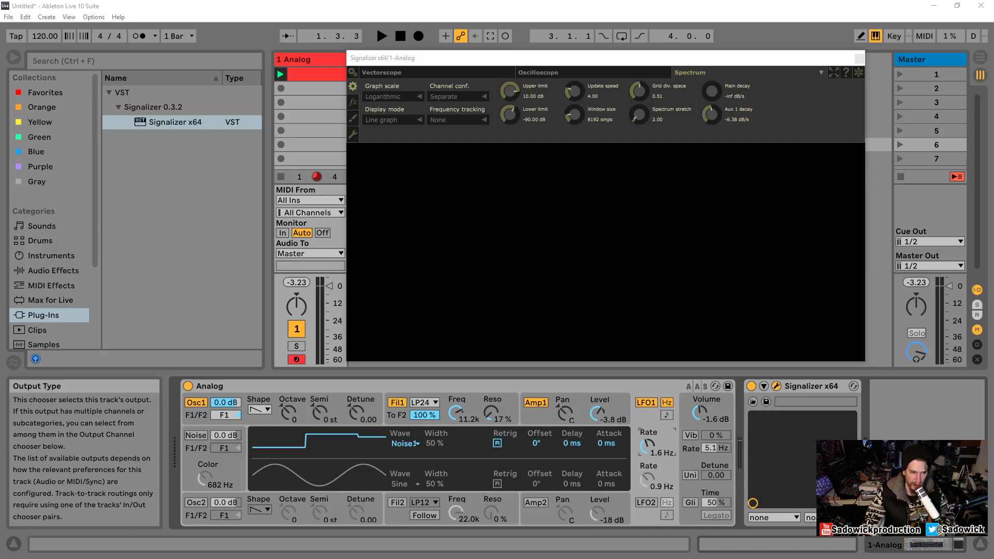
Set LFO 1's waveform to Noise2 and its rate to 11 Hz.
click(405, 443)
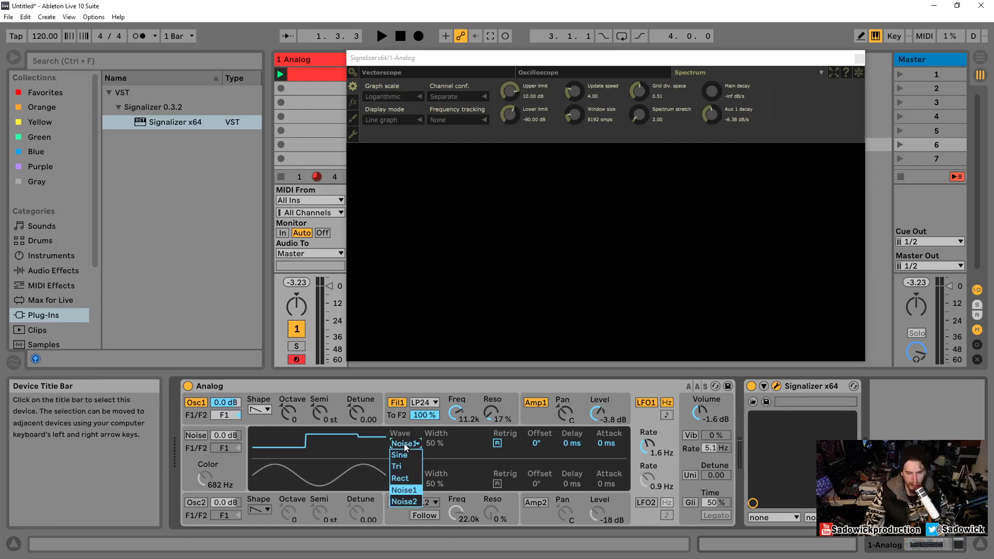
click(409, 503)
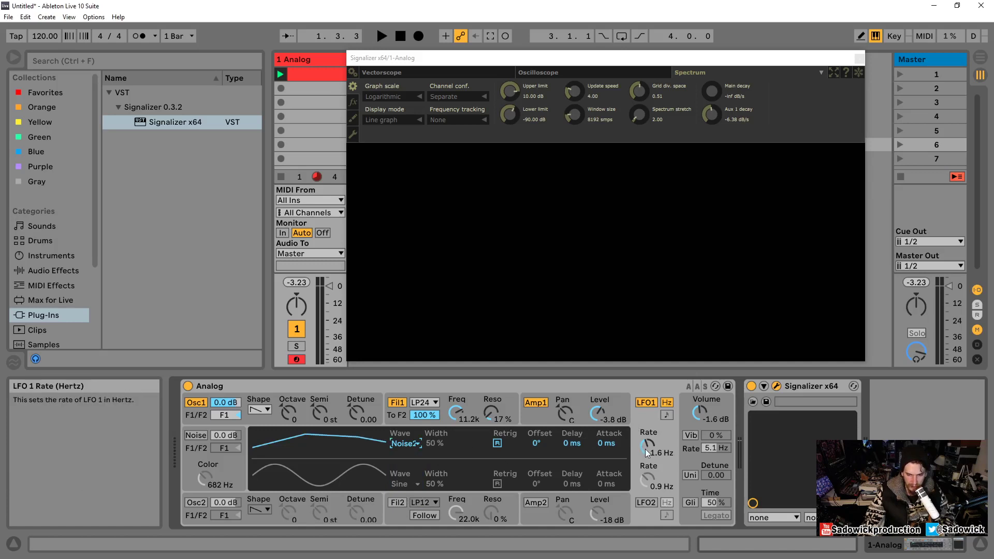
drag(647, 445, 647, 419)
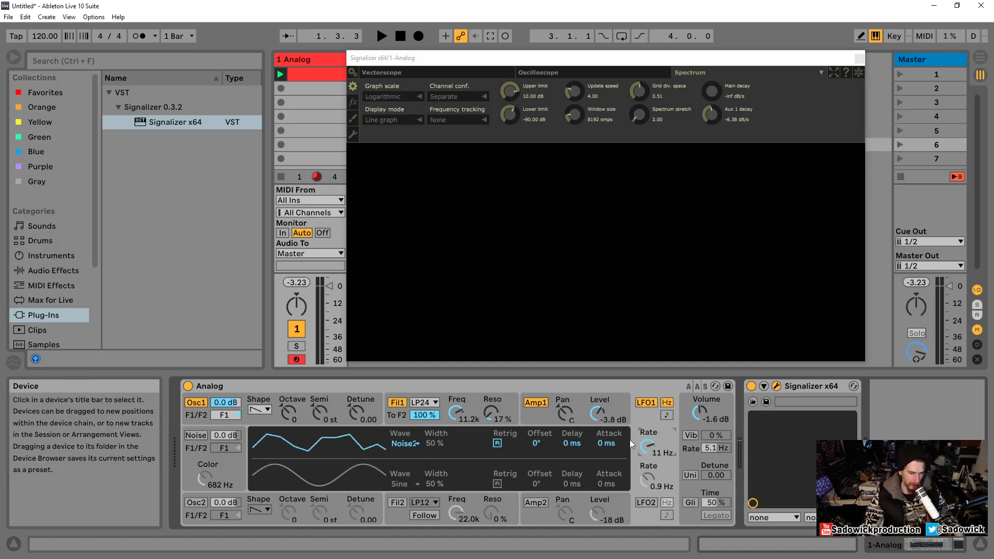
Hide Signalizer's spectrum settings and audition the Noise2 modulation at LFO 1 rates of 2.3 Hz, 17 Hz and finally 0.4 Hz.
click(820, 73)
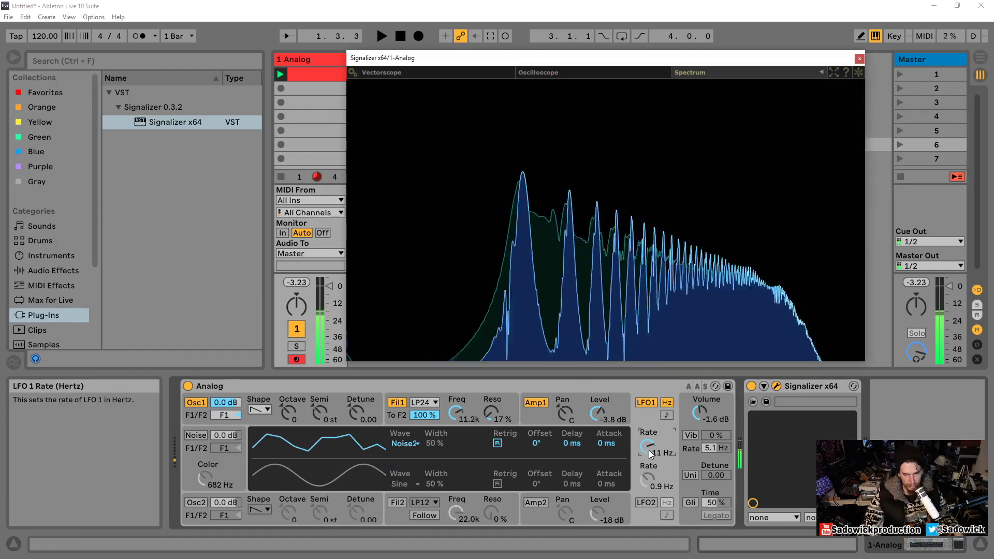
drag(647, 449, 648, 463)
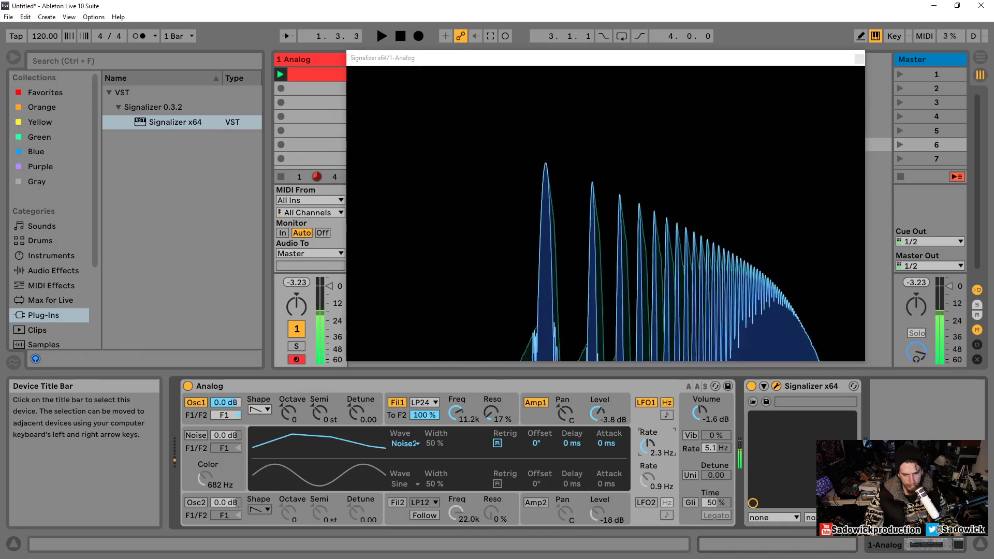
drag(648, 446, 648, 430)
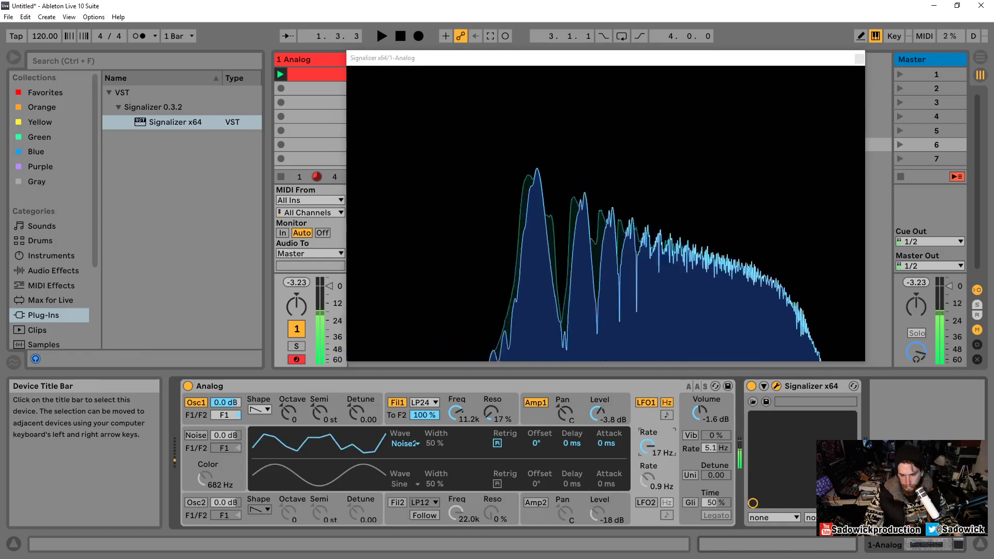
drag(647, 445, 646, 451)
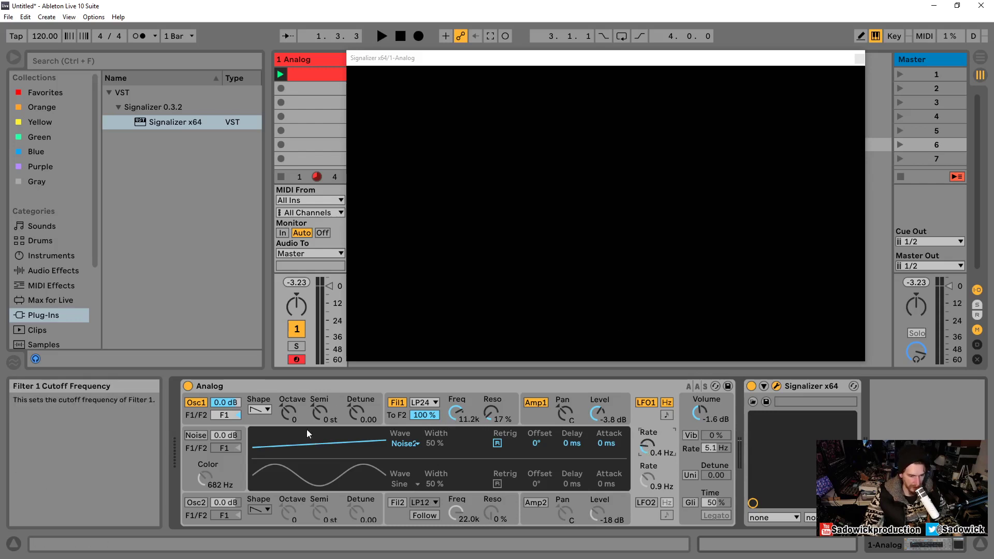
Set LFO 1 to a Sine wave at 4.8 Hz and lower Filter 1's cutoff frequency to 3.1k.
click(408, 442)
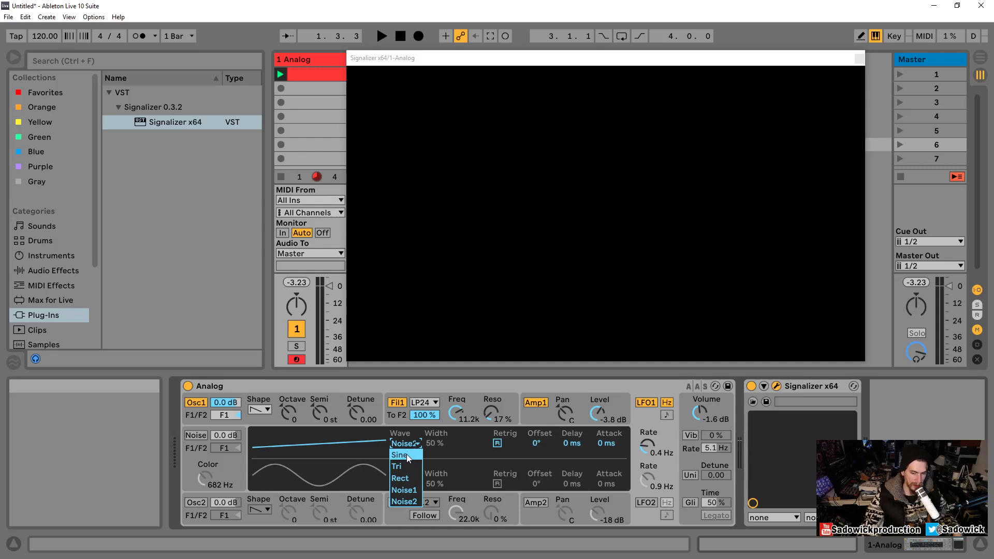
click(406, 455)
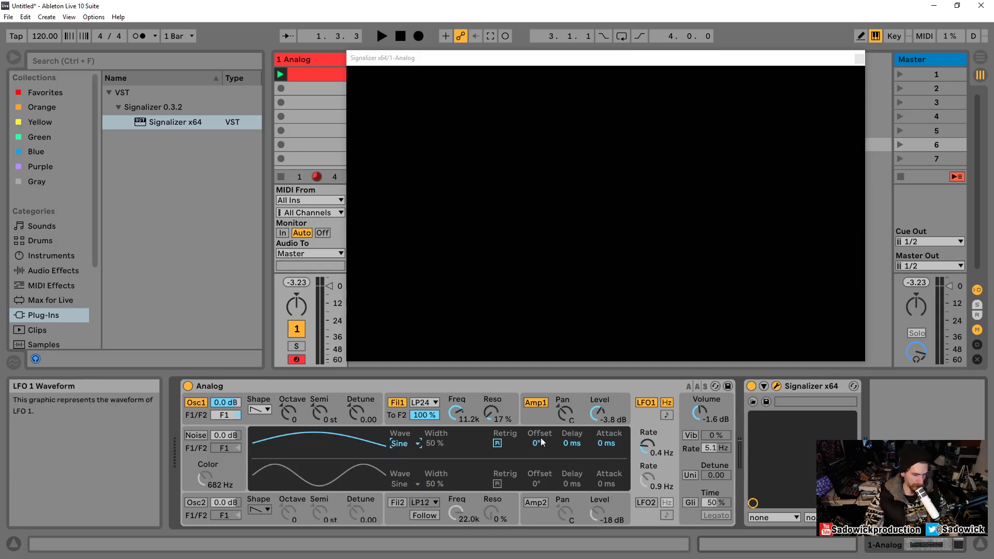
drag(642, 449, 642, 429)
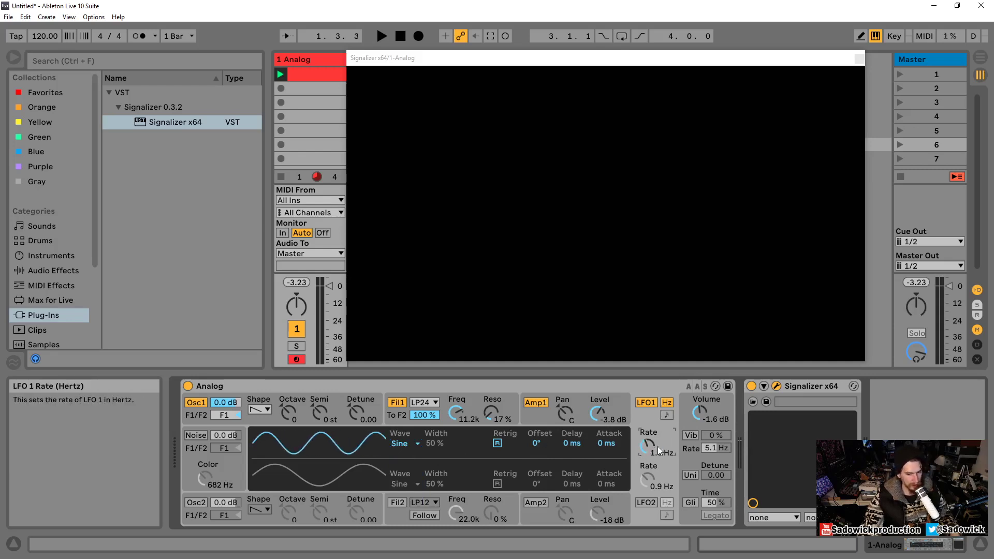
drag(647, 445, 648, 421)
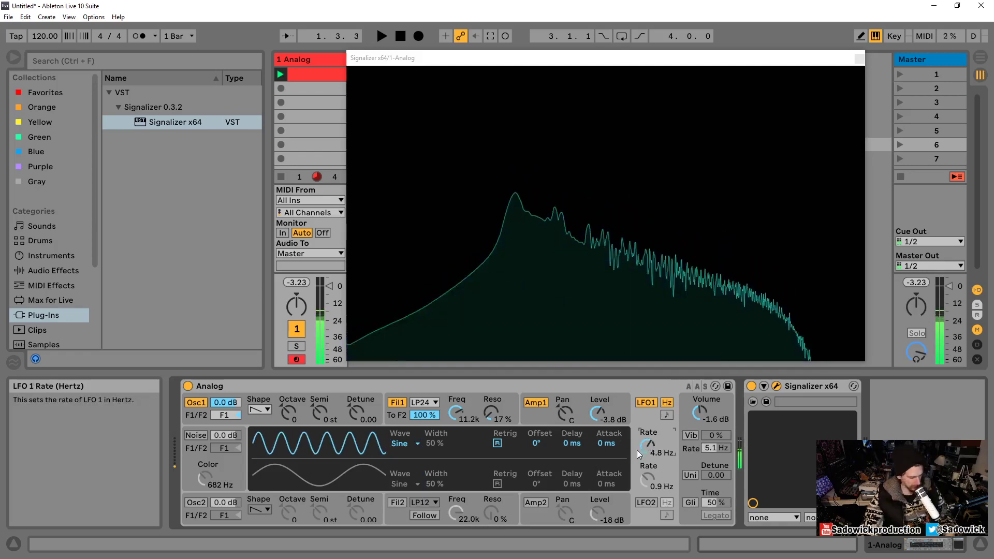
key(x)
drag(450, 418, 449, 438)
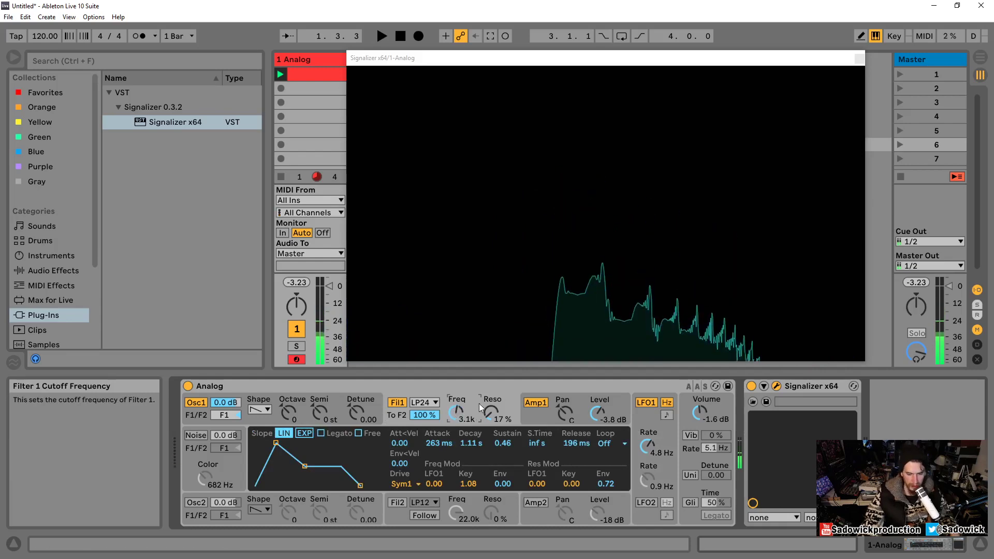
Try an LFO 1 delay of 551 ms on played notes and reset it to 0 ms.
click(647, 420)
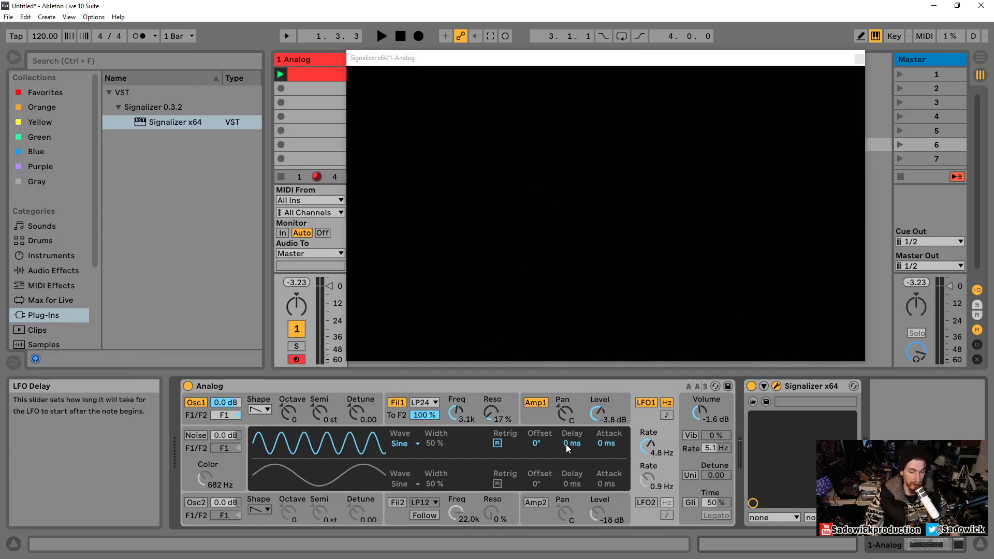
mouse_move(566, 444)
mouse_down()
mouse_move(566, 424)
mouse_move(566, 436)
mouse_up()
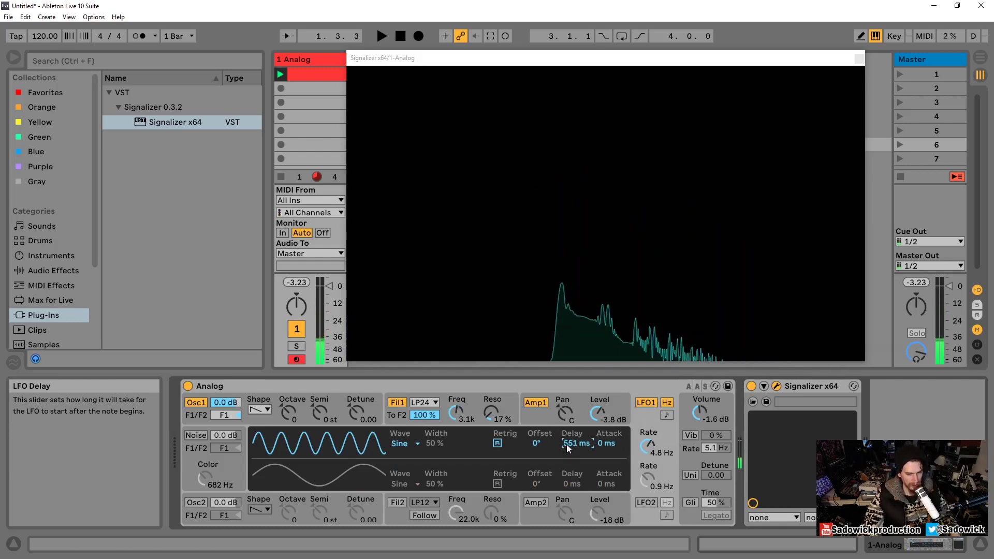
drag(573, 445, 573, 486)
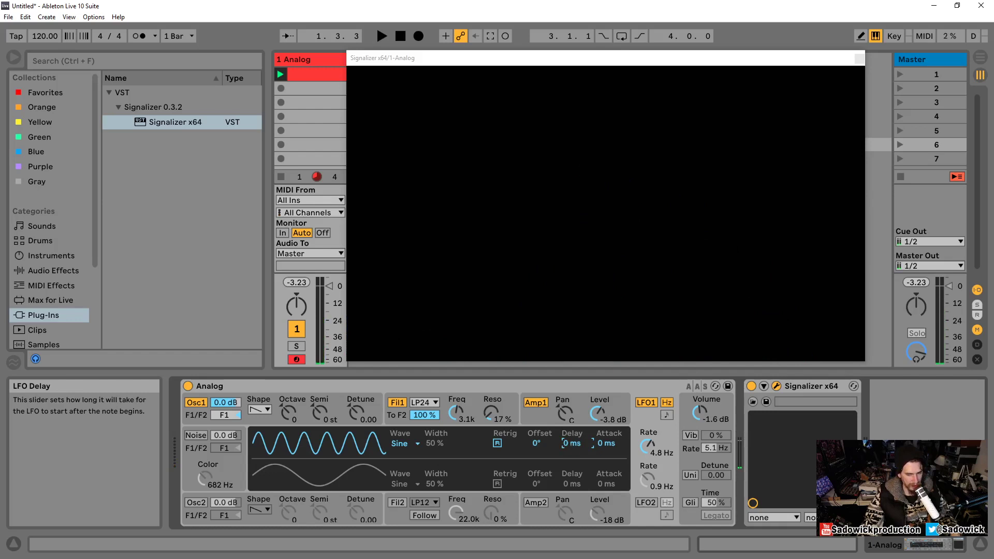
Audition LFO 1's attack at 1.04 s with delays of 271 ms and 377 ms, ending with 205 ms attack and 0 ms delay.
click(603, 442)
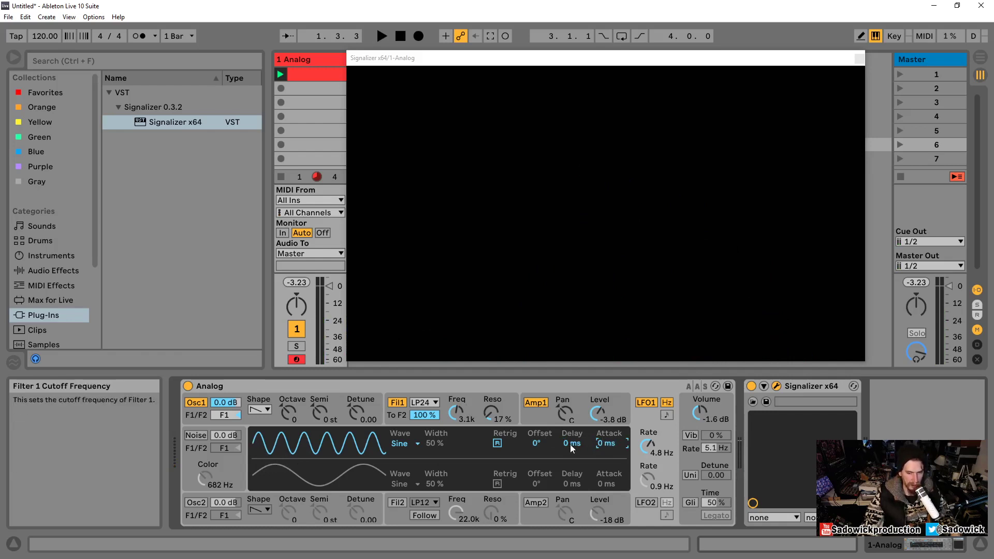
drag(610, 443, 610, 414)
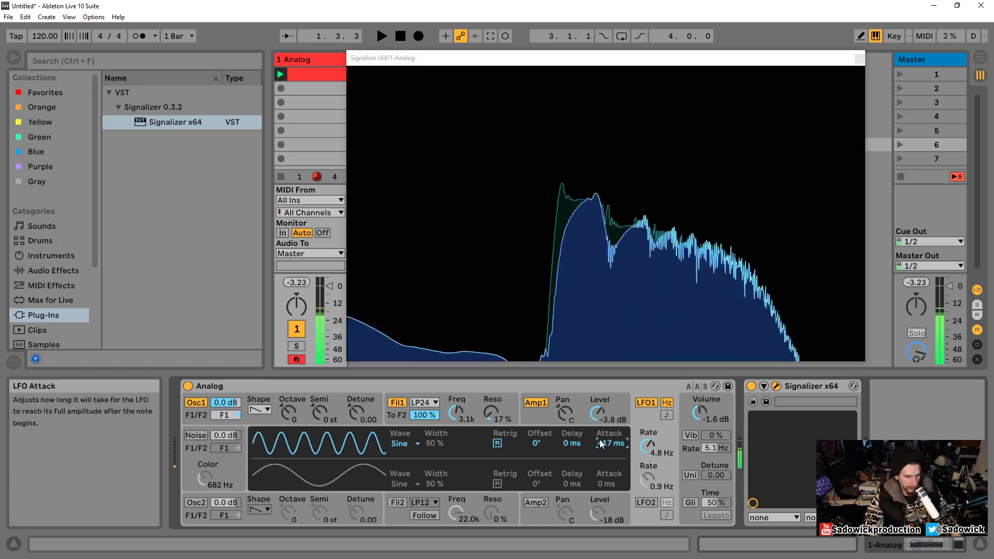
drag(607, 443, 607, 430)
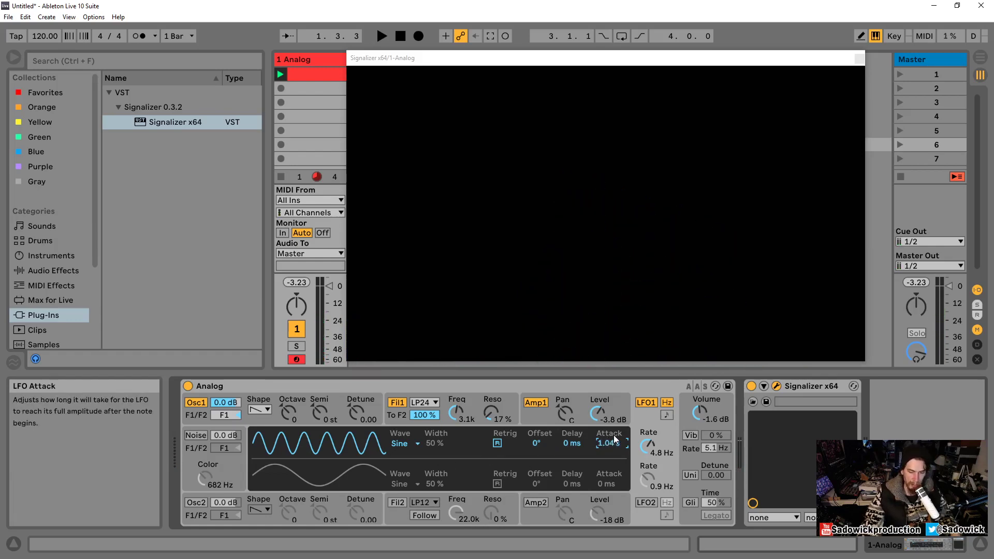
drag(567, 442, 567, 425)
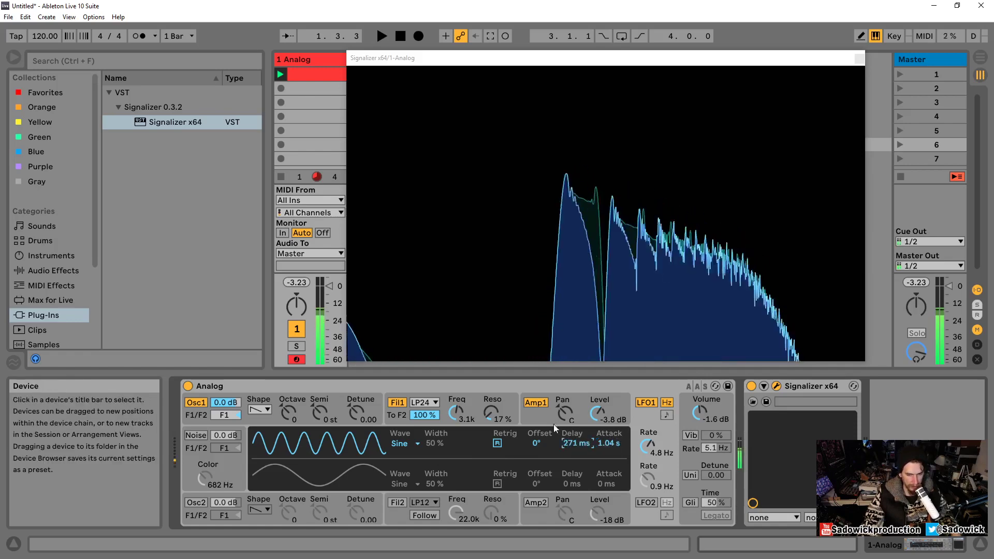
drag(568, 444, 568, 439)
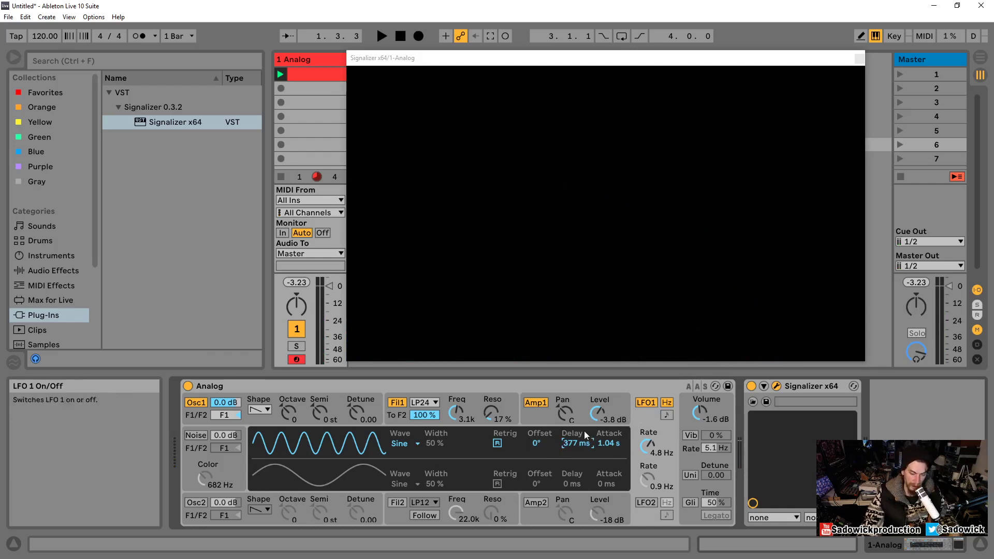
drag(576, 443, 604, 466)
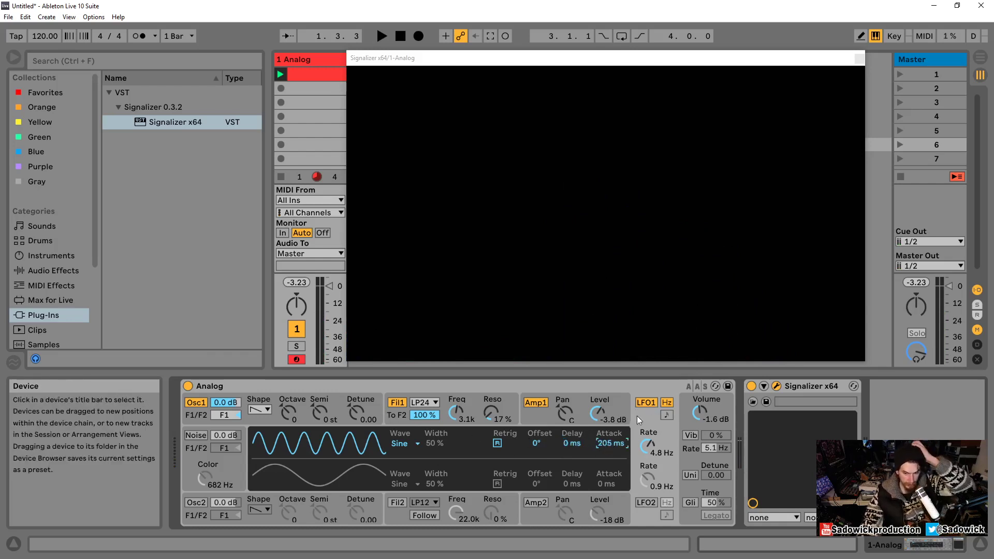
Switch off LFO 1 and reset Oscillator 1's LFO pitch modulation to 0.00, checking the filter and LFO settings.
click(644, 402)
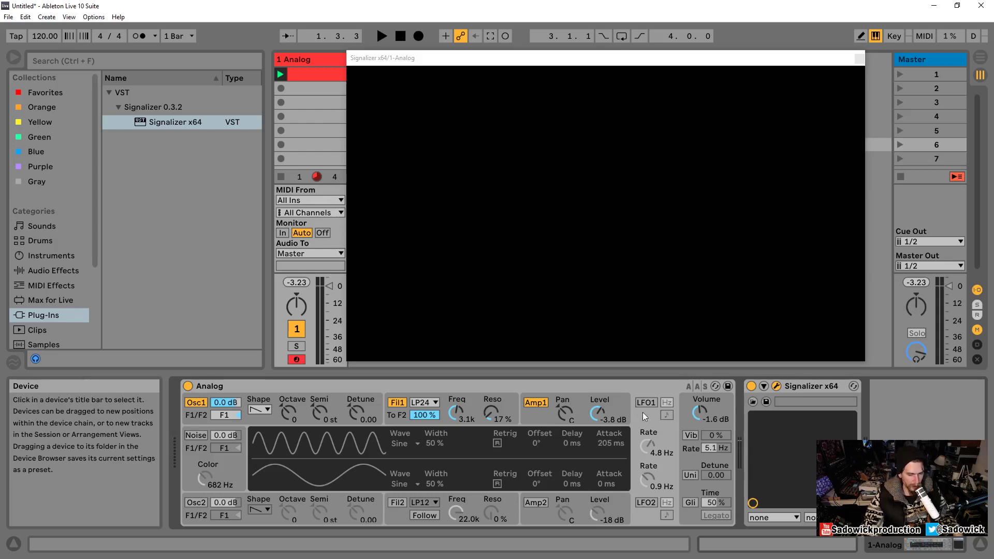
click(278, 397)
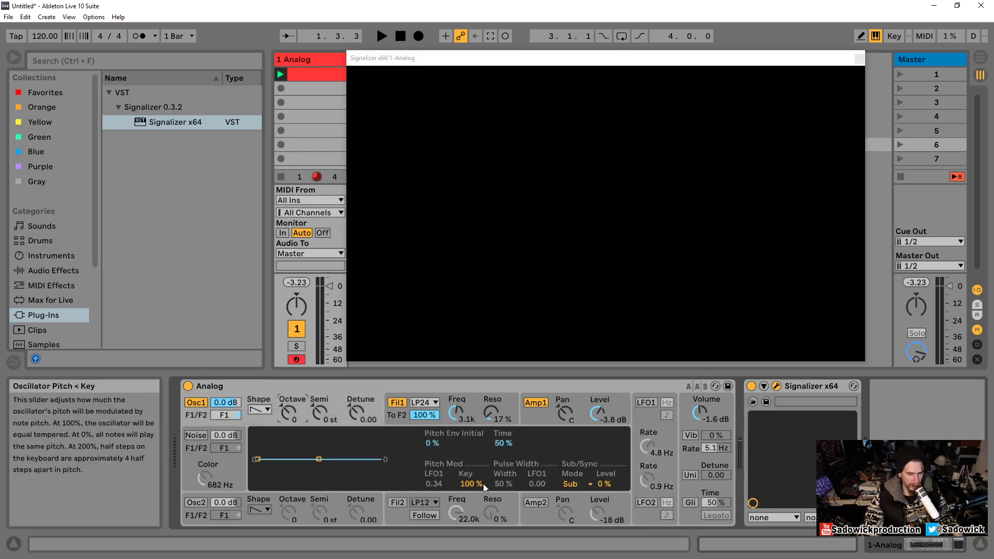
double_click(432, 484)
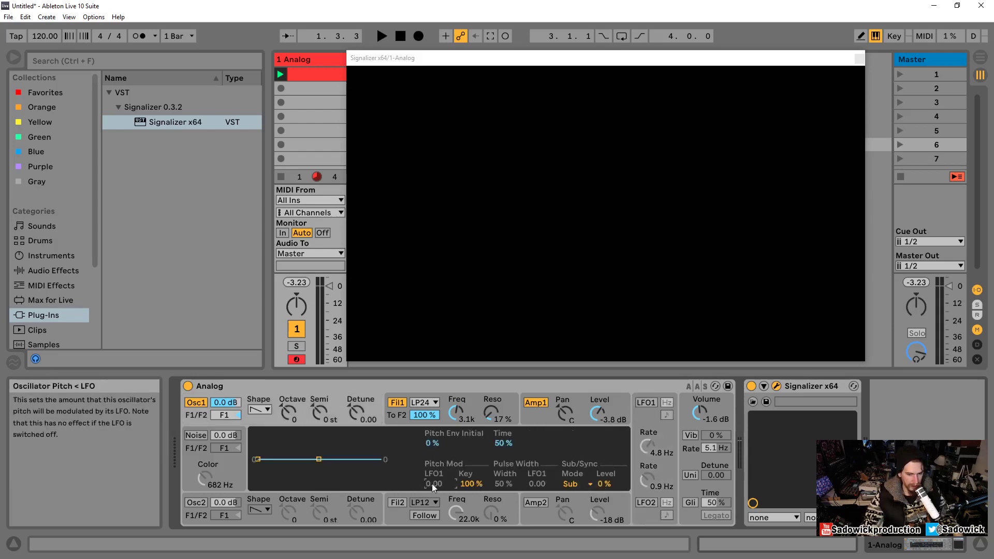
click(471, 400)
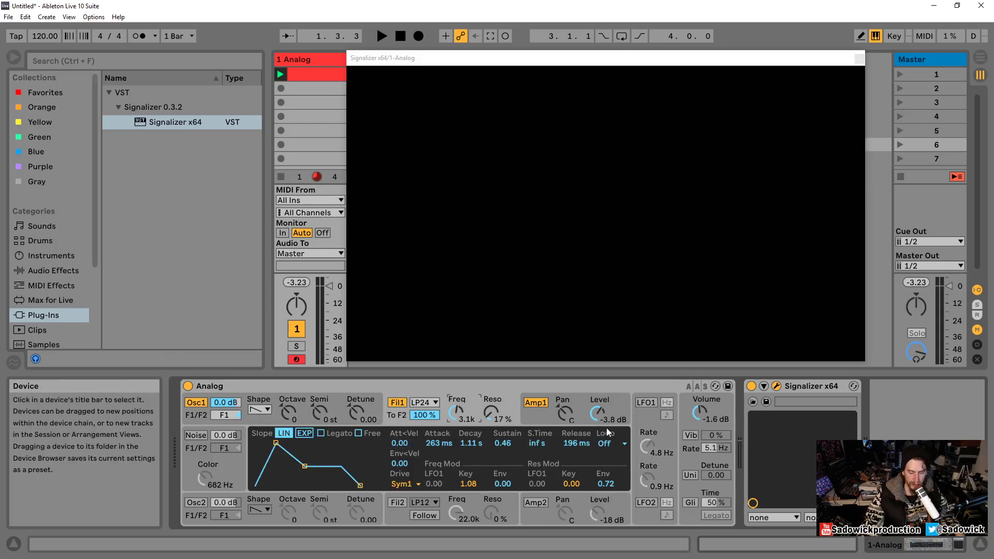
click(639, 405)
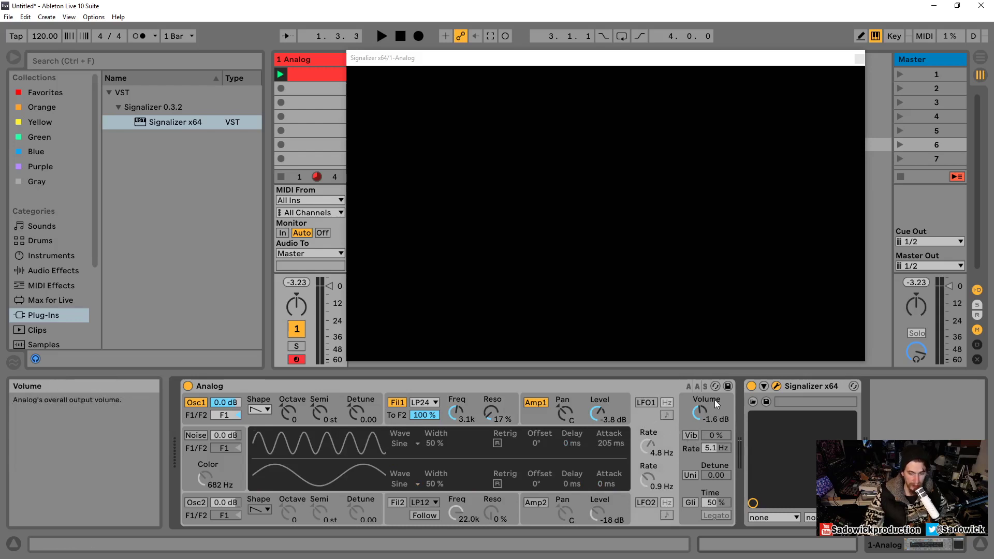
Audition the vibrato at an amount of 70 % and a rate of 6.4 Hz, compare it on and off, and leave it off.
click(691, 435)
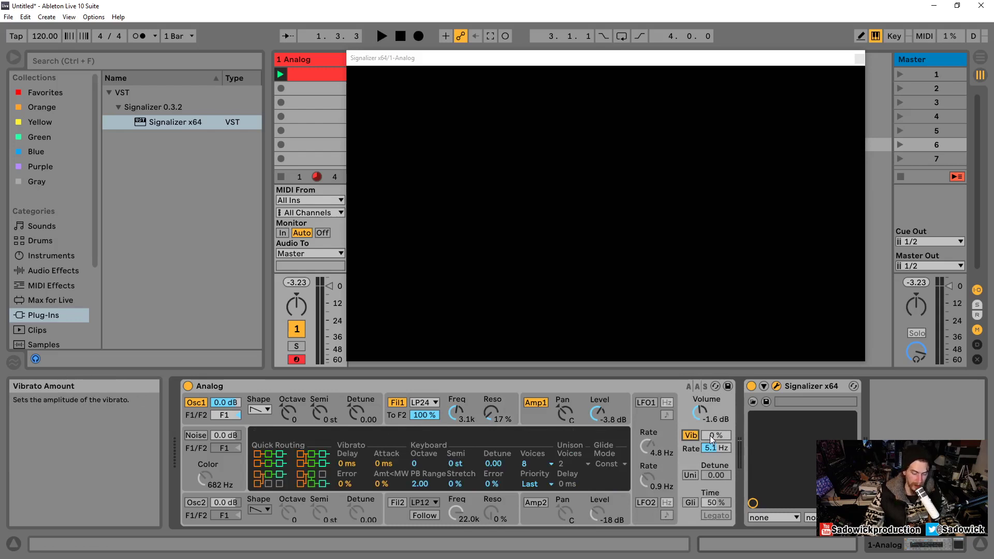
mouse_move(710, 435)
mouse_down()
mouse_move(718, 443)
mouse_move(710, 425)
mouse_move(711, 442)
mouse_up()
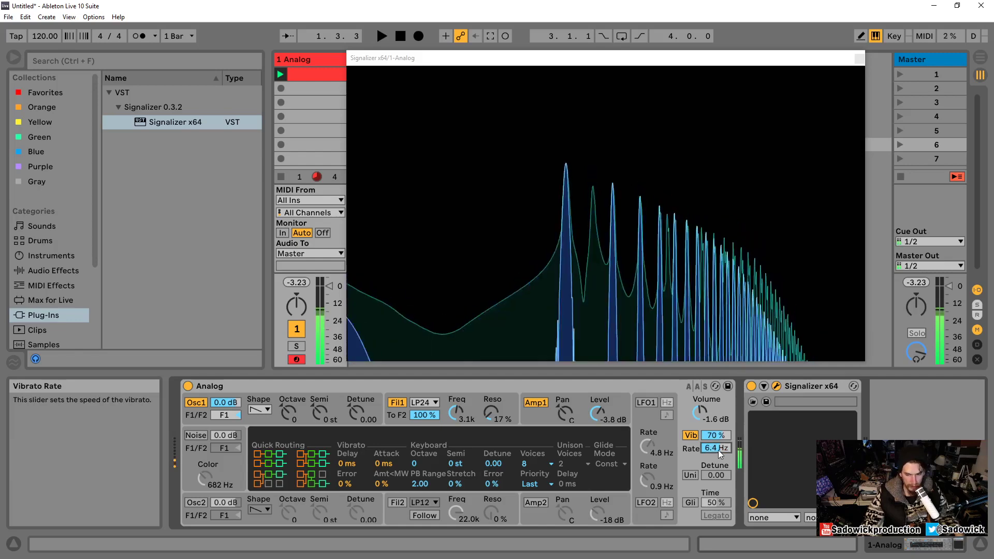
click(694, 434)
click(692, 436)
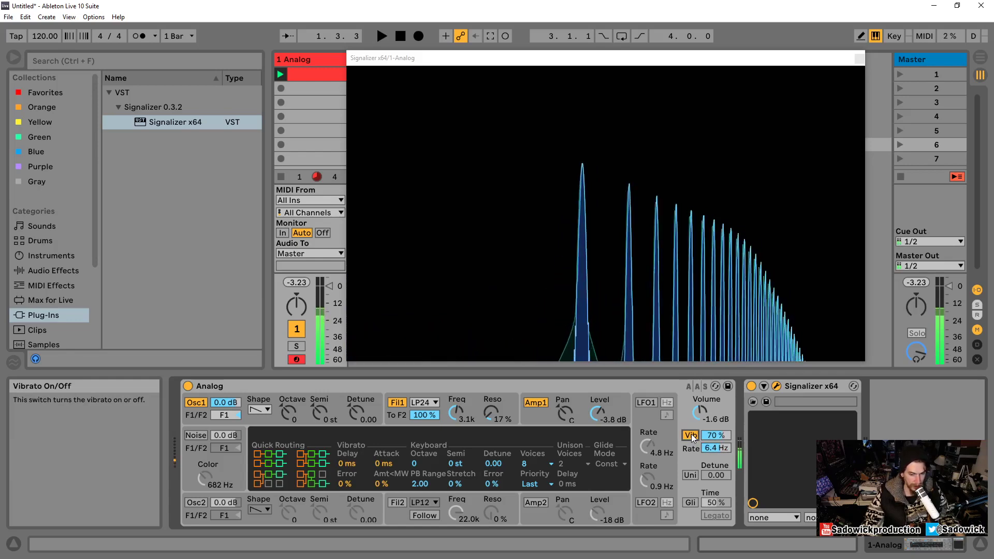
click(692, 435)
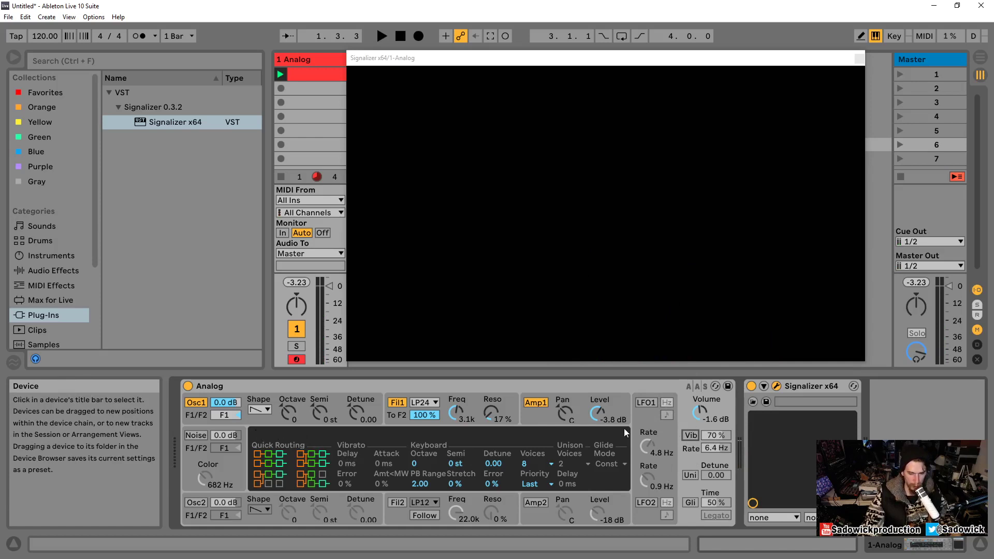
Frame the Vibrato parameters in Analog's global display with a thin pink rectangle, clearing the first thicker one.
click(718, 402)
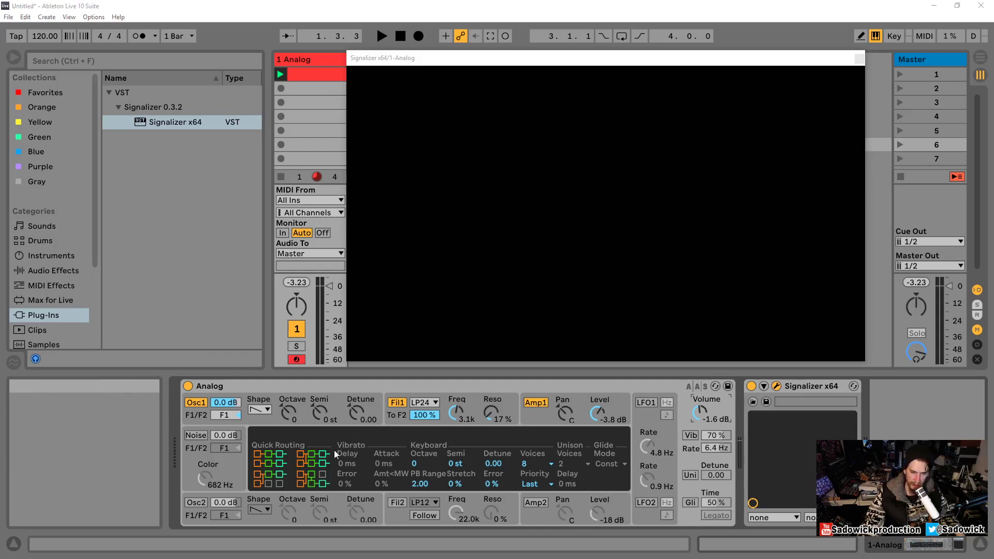
drag(334, 439, 411, 492)
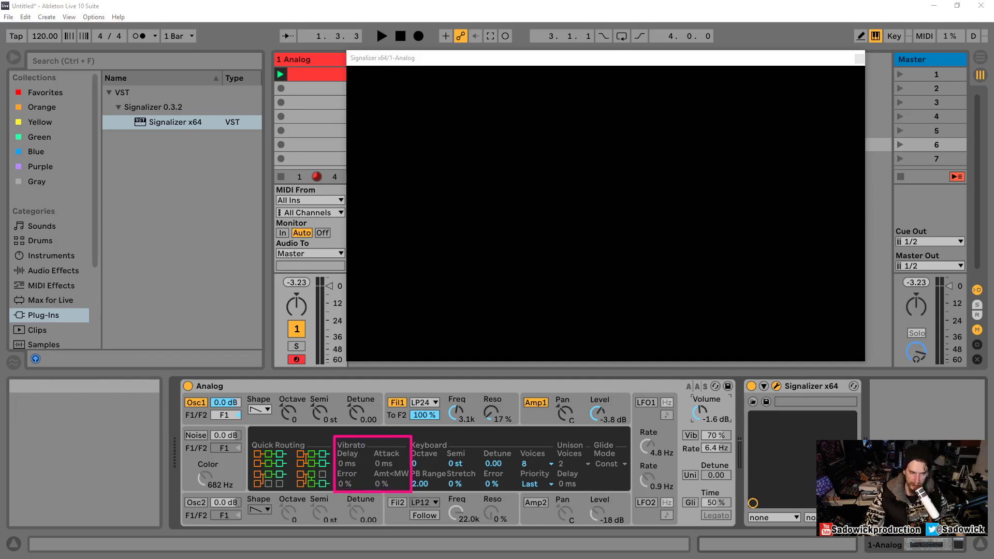
key(Escape)
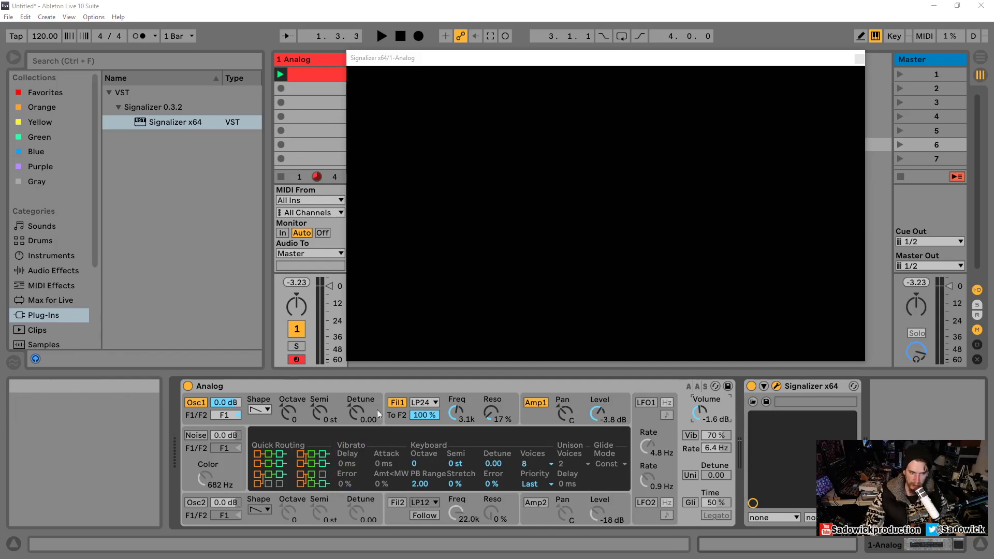
mouse_move(334, 434)
mouse_down()
mouse_move(364, 479)
mouse_move(411, 492)
mouse_up()
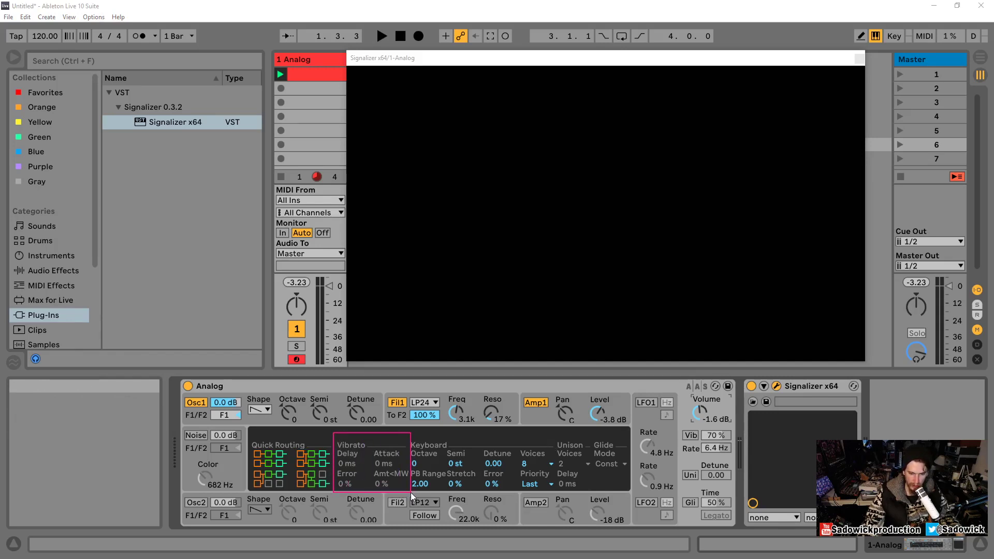
Switch the vibrato on, try a longer vibrato attack on a played note, and reset the attack to 0 ms.
click(692, 435)
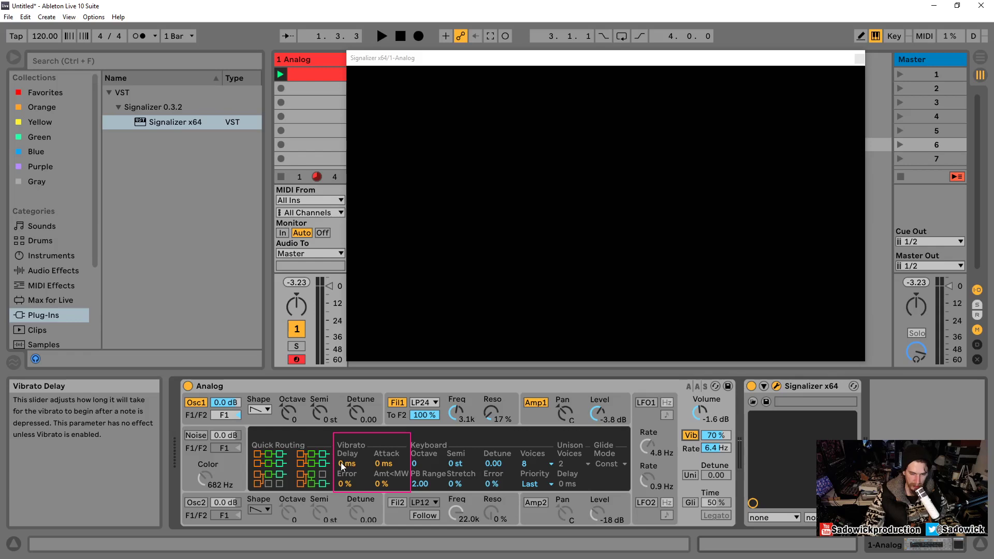
mouse_move(380, 463)
mouse_down()
mouse_move(380, 450)
mouse_move(380, 478)
mouse_move(379, 440)
mouse_move(379, 482)
mouse_move(342, 445)
mouse_move(342, 465)
mouse_move(382, 453)
mouse_up()
key(d)
double_click(387, 464)
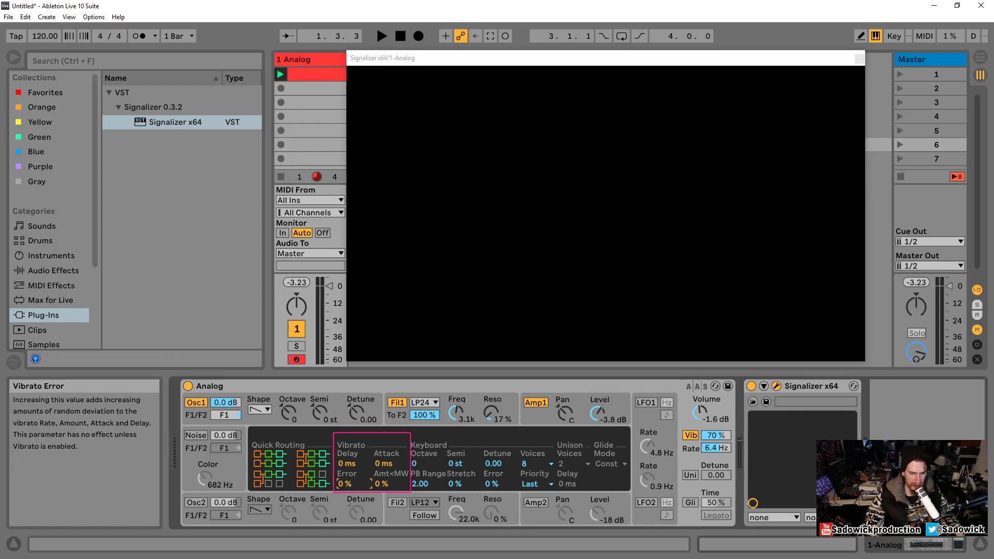
Audition the vibrato error at 38 % and 100 %, setting the vibrato amount to 100 % and its rate to 3.2 Hz.
mouse_move(342, 482)
mouse_down()
mouse_move(344, 468)
mouse_move(345, 482)
mouse_up()
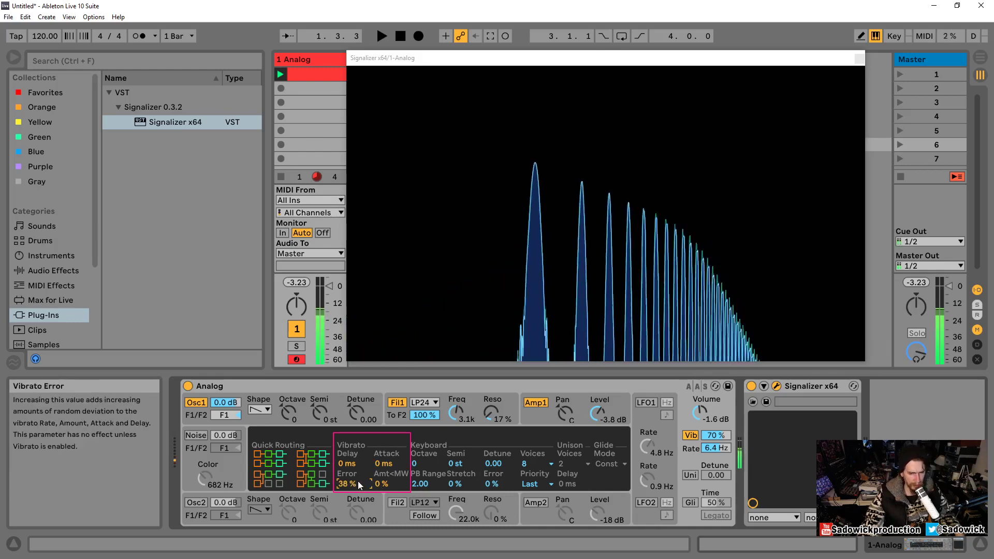
drag(358, 480, 359, 445)
drag(716, 438, 717, 408)
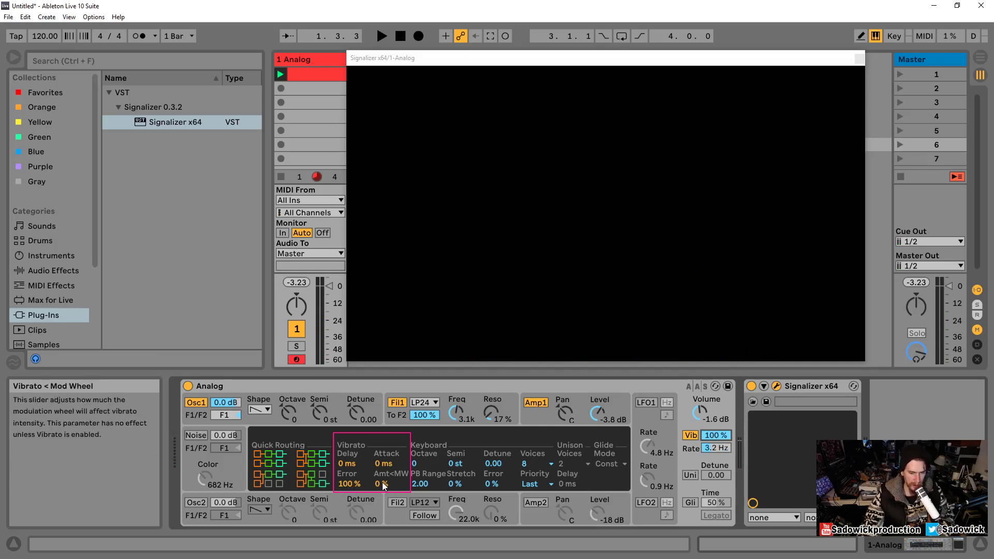
Reset the vibrato error and amount to 0 % and set the mod wheel's control over vibrato to 100 %.
click(349, 483)
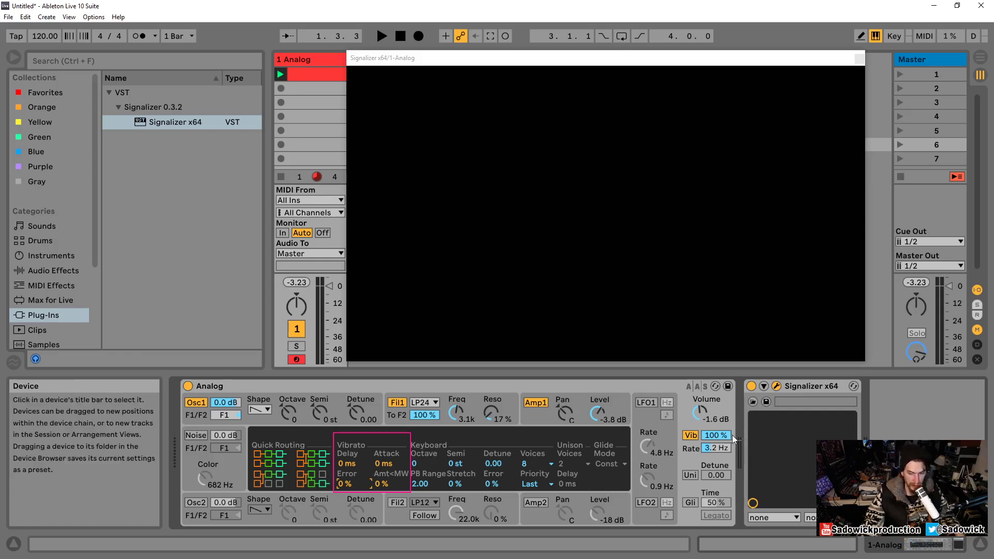
drag(716, 435, 716, 476)
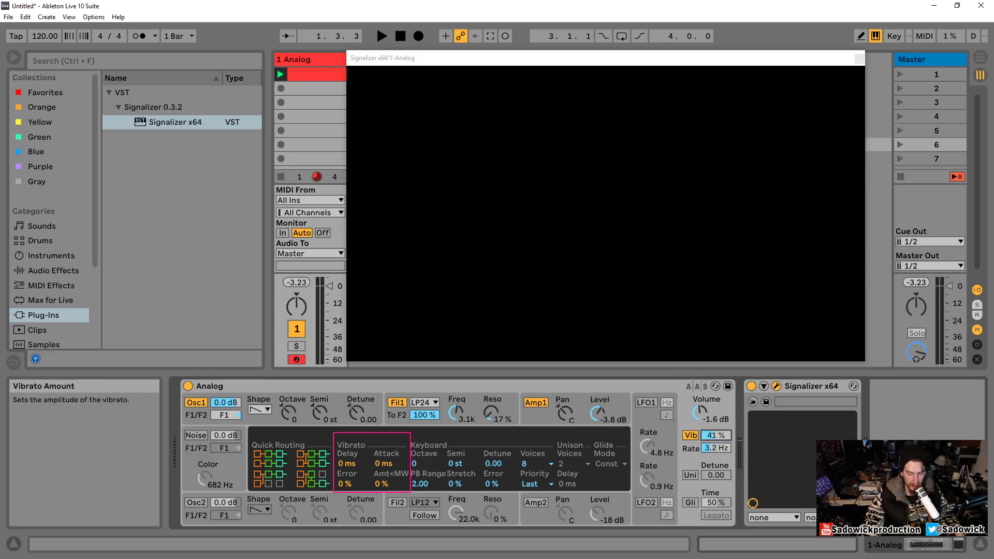
mouse_move(704, 438)
mouse_down()
mouse_move(703, 378)
mouse_move(704, 430)
mouse_up()
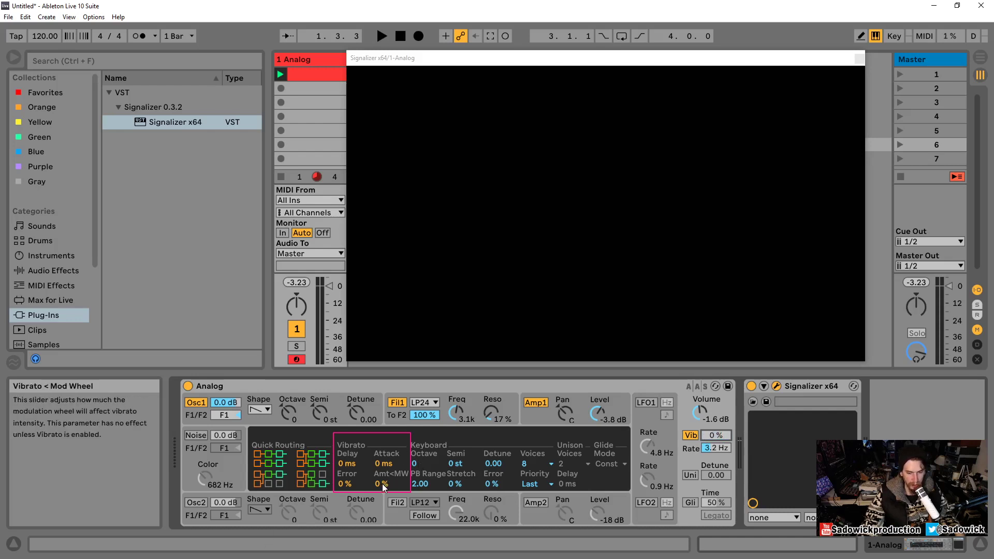
drag(382, 483, 382, 455)
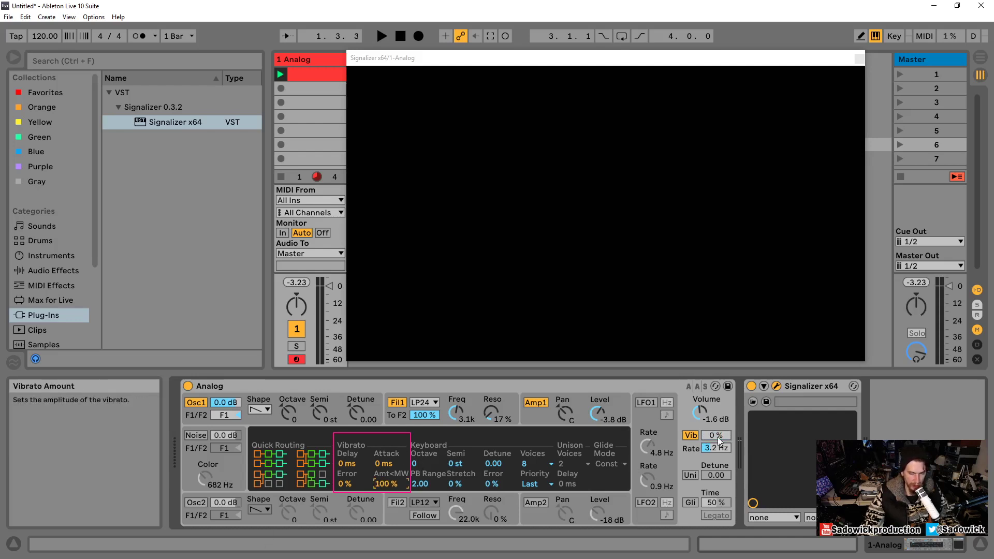
Set the vibrato rate to 5.9 Hz with its amount at 0 %, and raise filter 1's cutoff to 7.8k.
click(679, 387)
drag(715, 447, 716, 427)
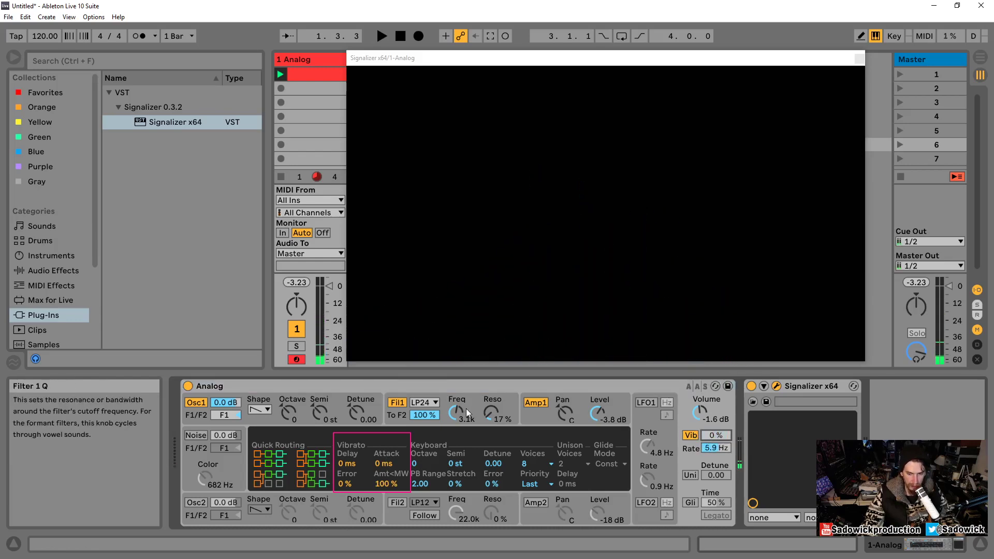
drag(457, 412, 457, 400)
drag(715, 438, 715, 463)
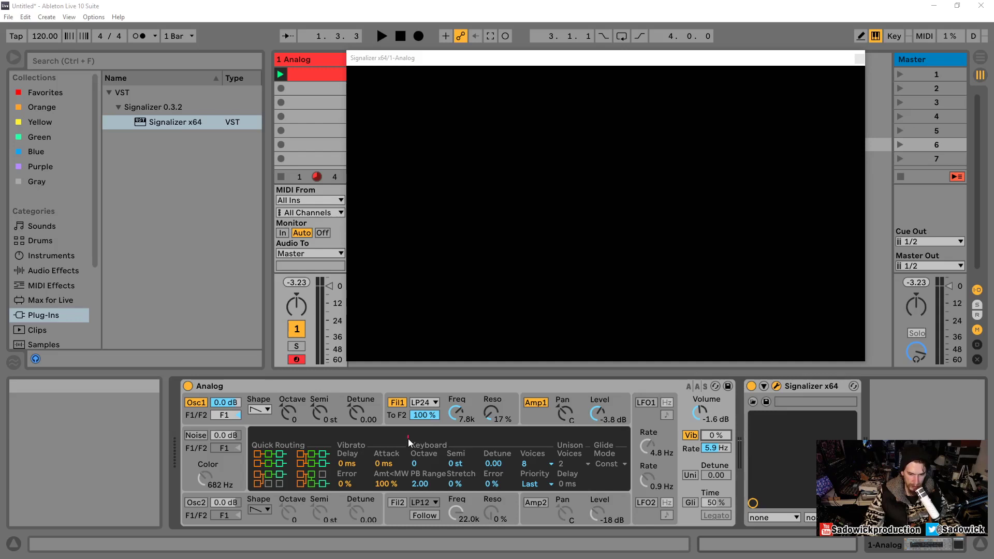
Frame the Keyboard parameters in Analog's global display with a pink rectangle and set the keyboard voices to Mono.
drag(408, 436, 558, 492)
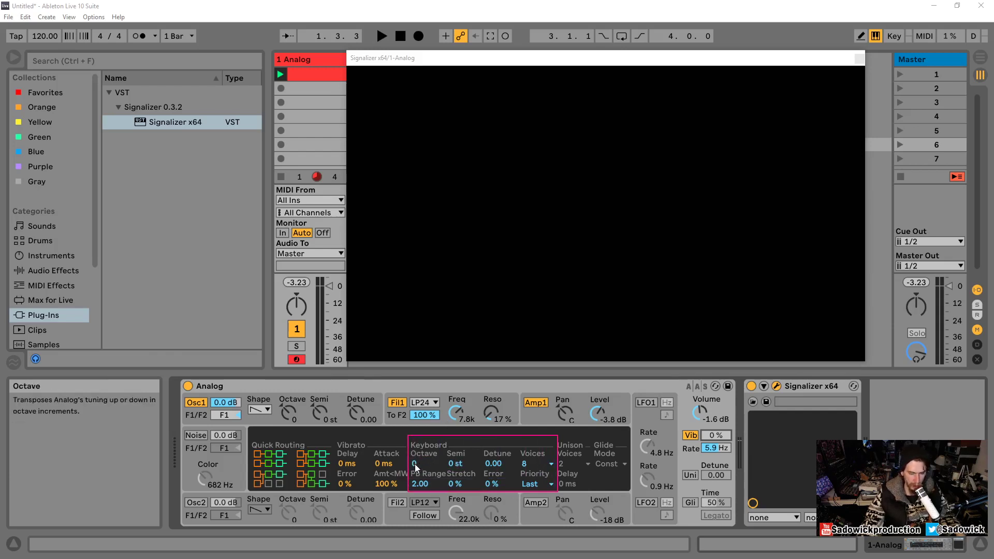
click(463, 385)
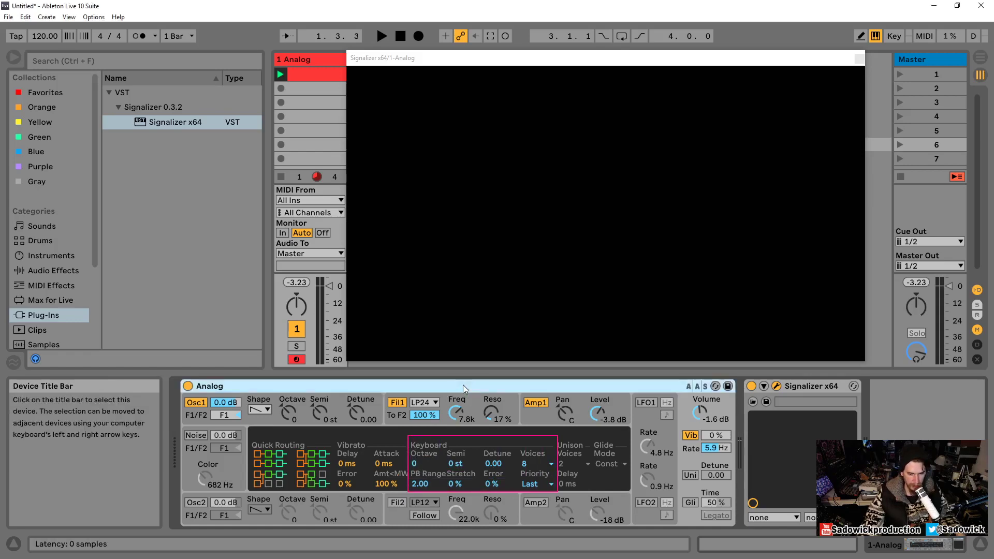
mouse_move(415, 466)
mouse_down()
mouse_move(415, 450)
mouse_move(415, 465)
mouse_up()
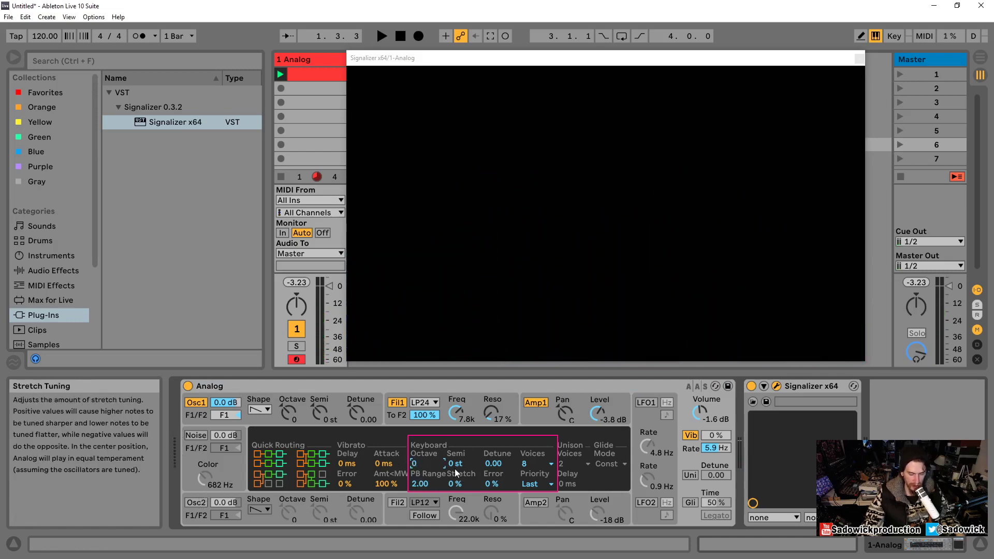
drag(497, 465, 498, 471)
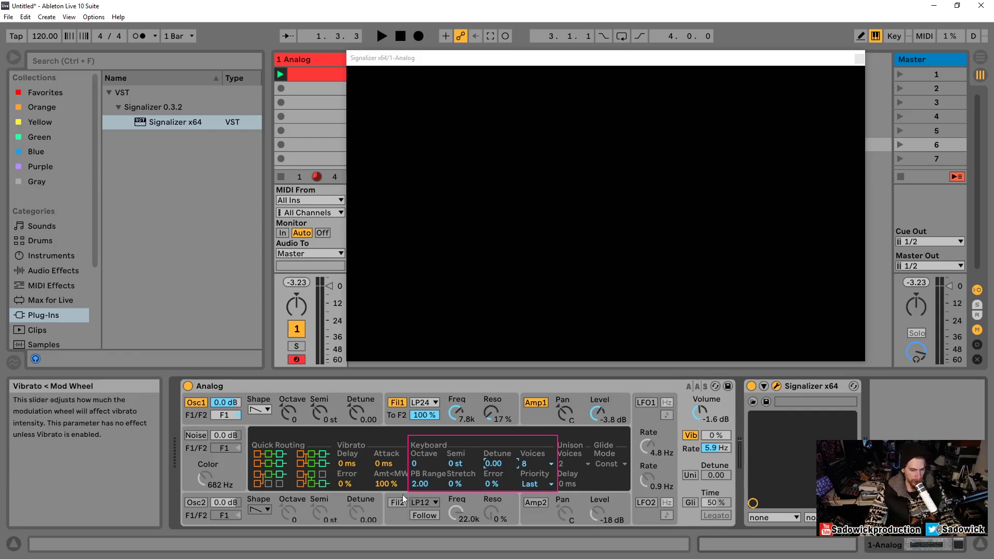
click(537, 462)
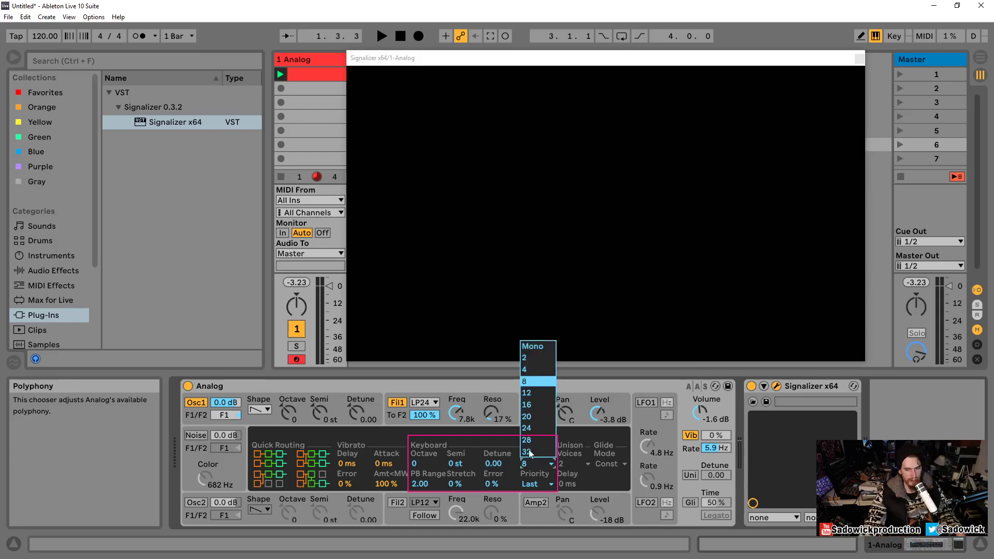
click(535, 346)
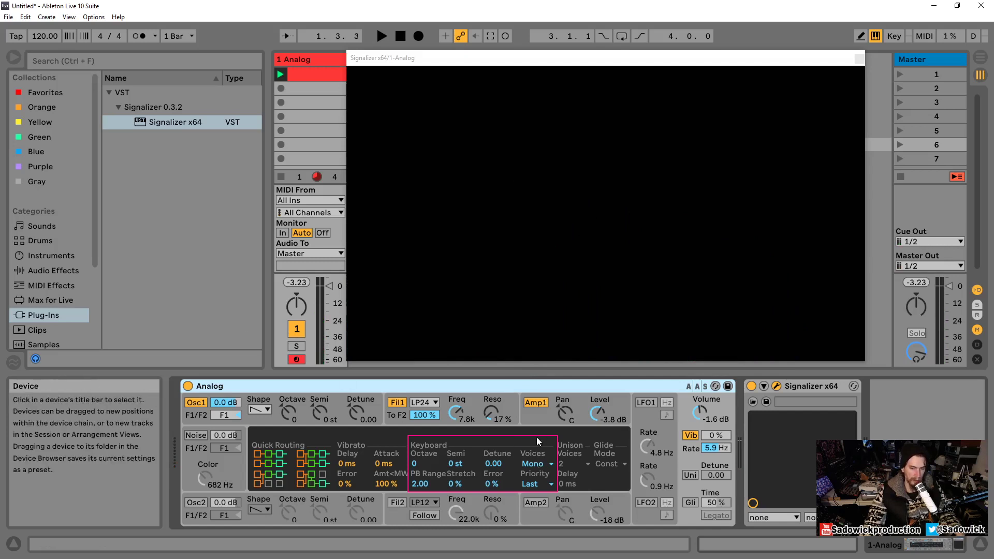
Switch on the noise generator and set its color to 294 Hz.
click(195, 435)
click(205, 477)
drag(205, 477, 205, 489)
Switch on oscillator 2 at octave -2, and balance the levels with noise at -19 dB and oscillator 2 at -16 dB.
click(194, 501)
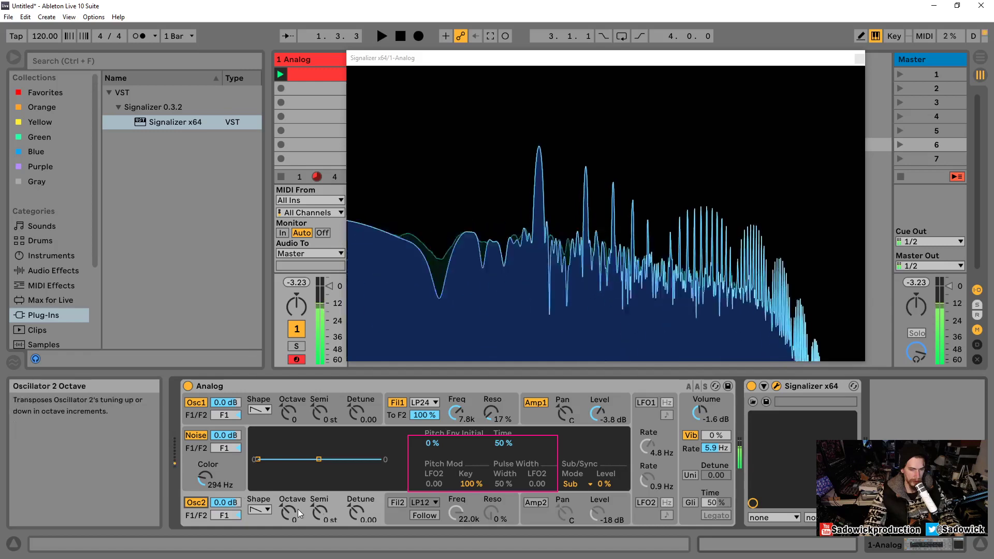
drag(288, 511, 288, 524)
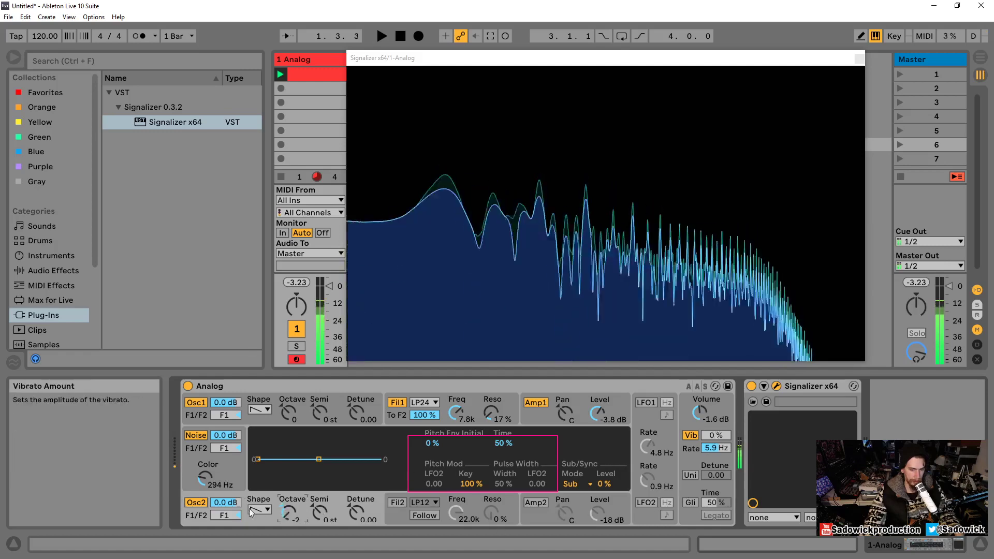
drag(225, 435, 226, 452)
drag(226, 502, 226, 524)
Set filter 1's cutoff to 4.6k with envelope modulation at 4.32, shaping its envelope to 5 ms attack, 39 ms decay and 0.00 sustain.
drag(455, 413, 456, 440)
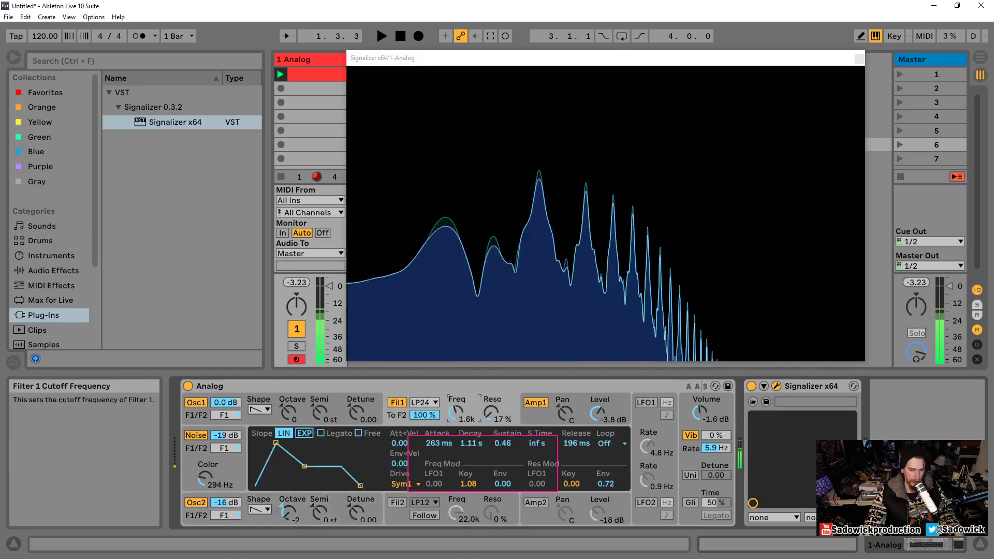
drag(456, 413, 456, 397)
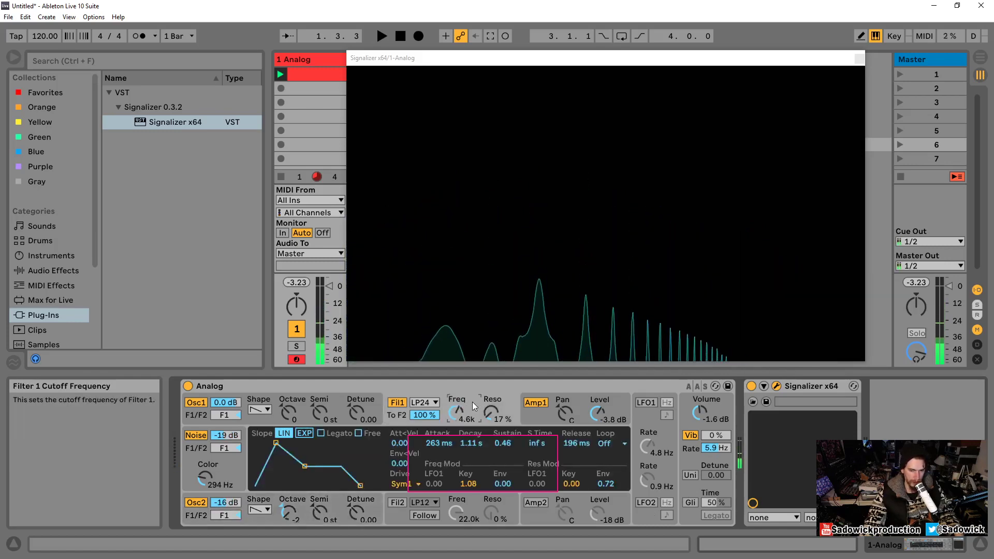
mouse_move(502, 483)
mouse_down()
mouse_move(502, 456)
mouse_move(502, 469)
mouse_up()
drag(304, 466, 291, 485)
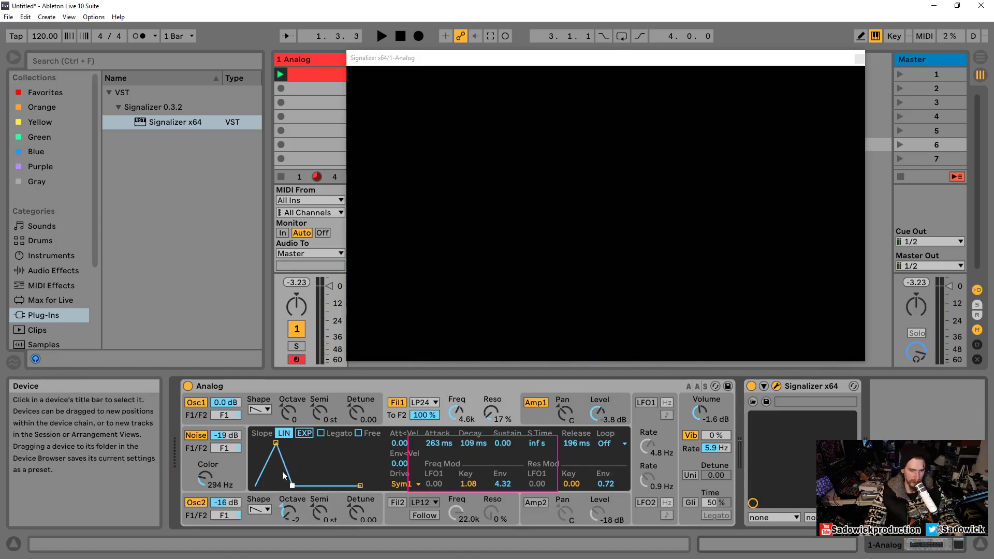
drag(276, 443, 255, 443)
drag(271, 485, 266, 486)
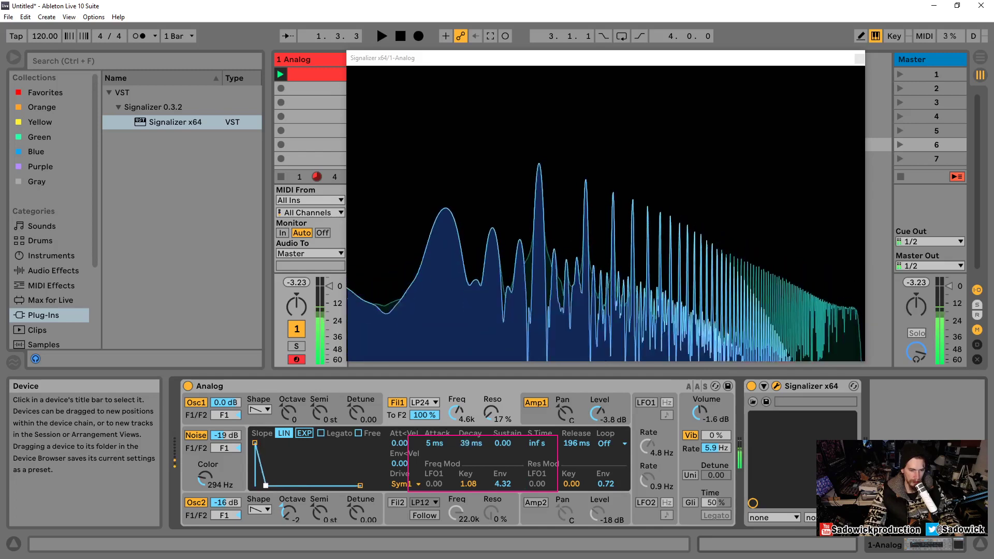
Lower filter 1's cutoff to 925, lengthen its envelope decay to 196 ms, and set the envelope's frequency modulation to 3.63 after trying 16.00.
drag(504, 483, 482, 458)
drag(456, 411, 455, 434)
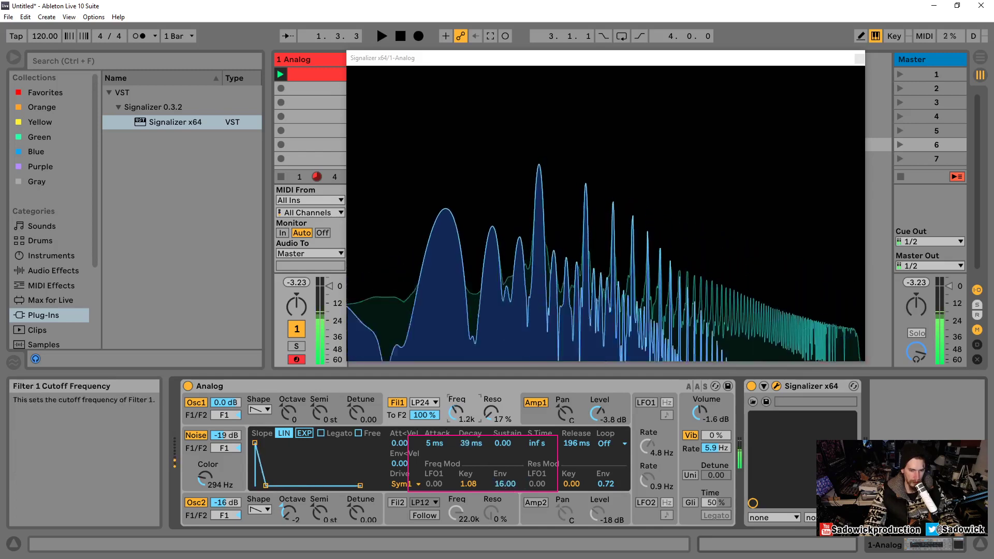
drag(265, 485, 274, 485)
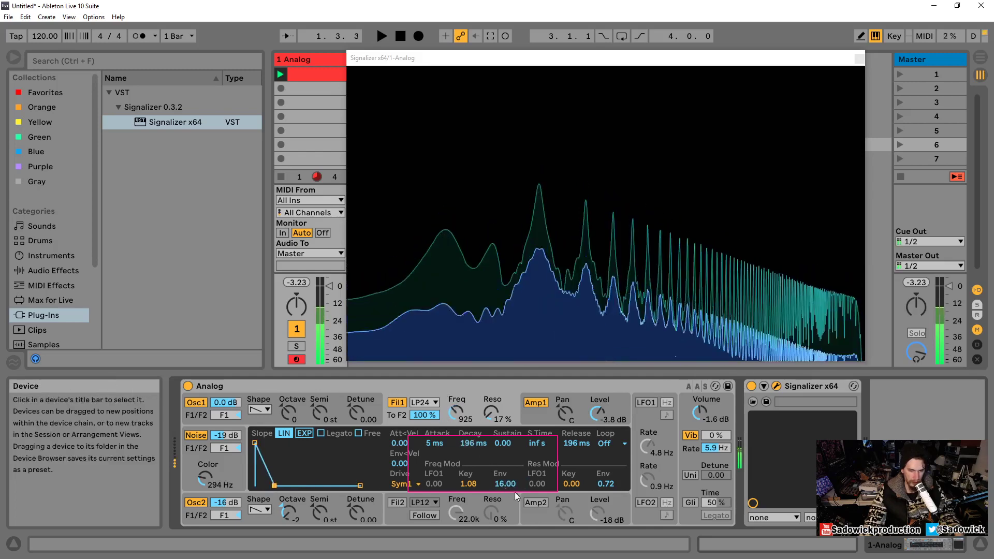
drag(504, 483, 504, 505)
Audition the mono patch with played notes, lowering the computer keyboard by one octave to C1–D2.
key(f)
key(a)
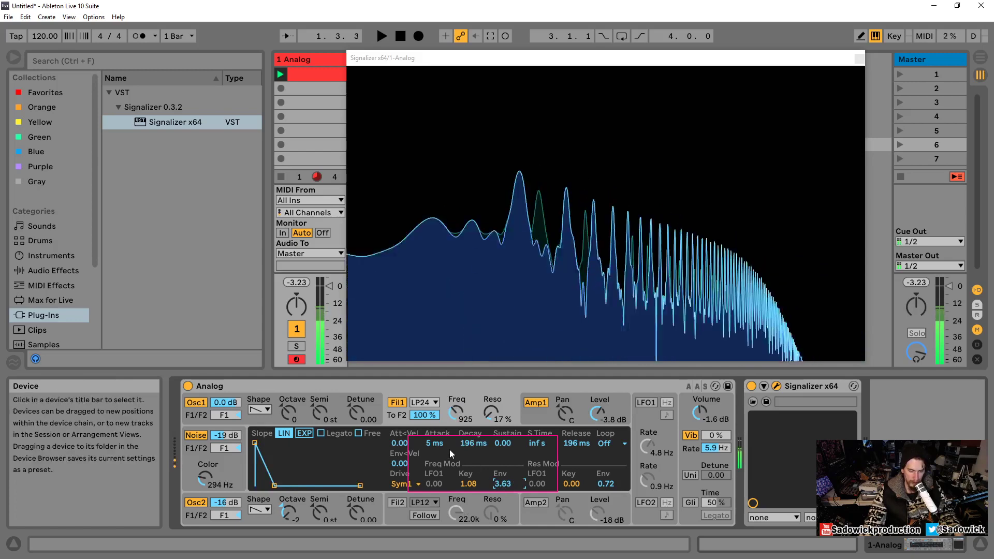
key(a)
key(z)
key(d)
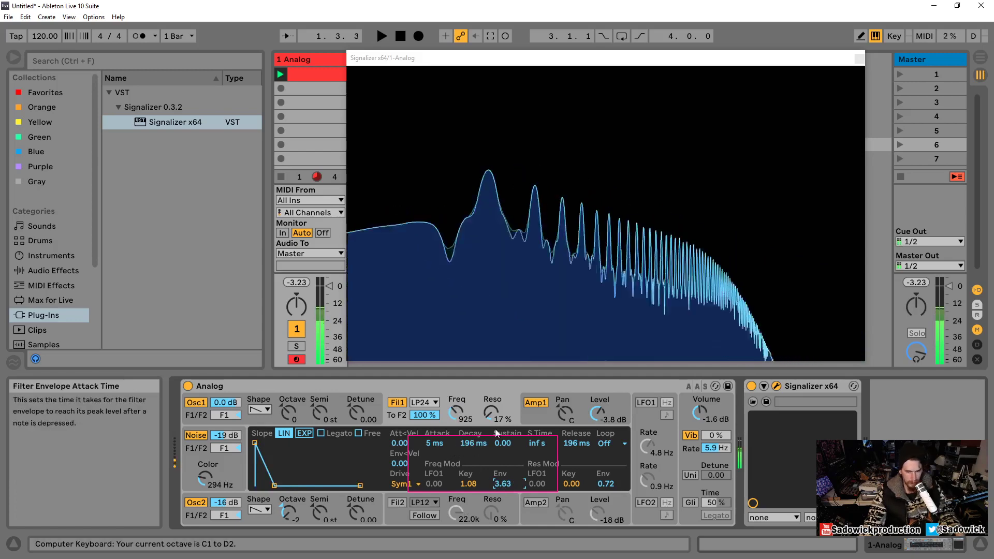
Raise oscillator 2's level to -5.0 dB and set the keyboard voices to 2 in the global display.
click(721, 405)
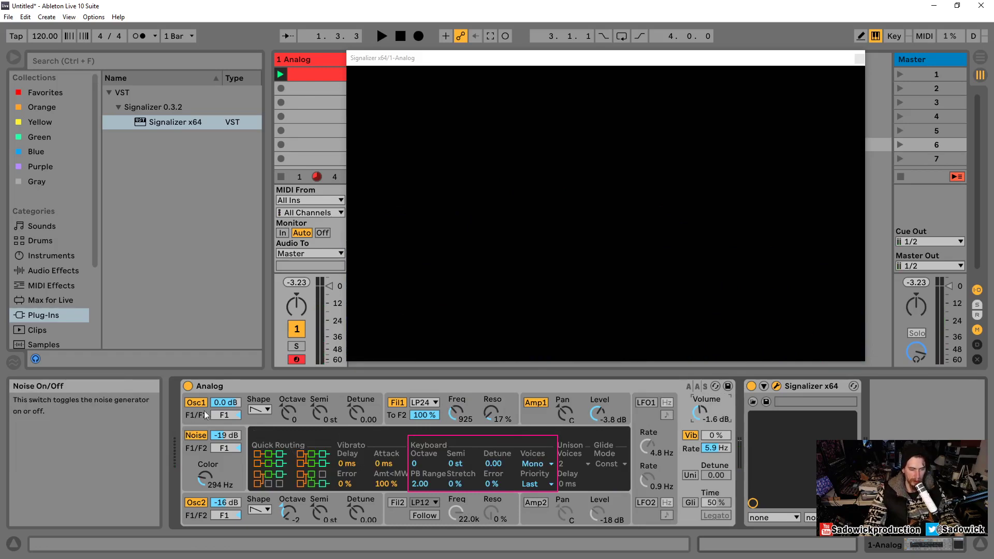
drag(223, 501, 224, 479)
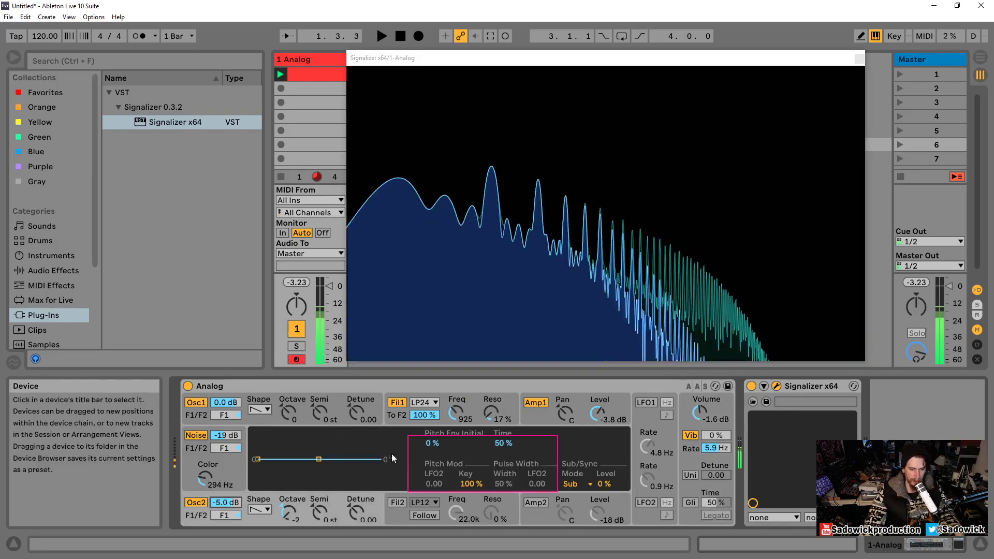
click(722, 403)
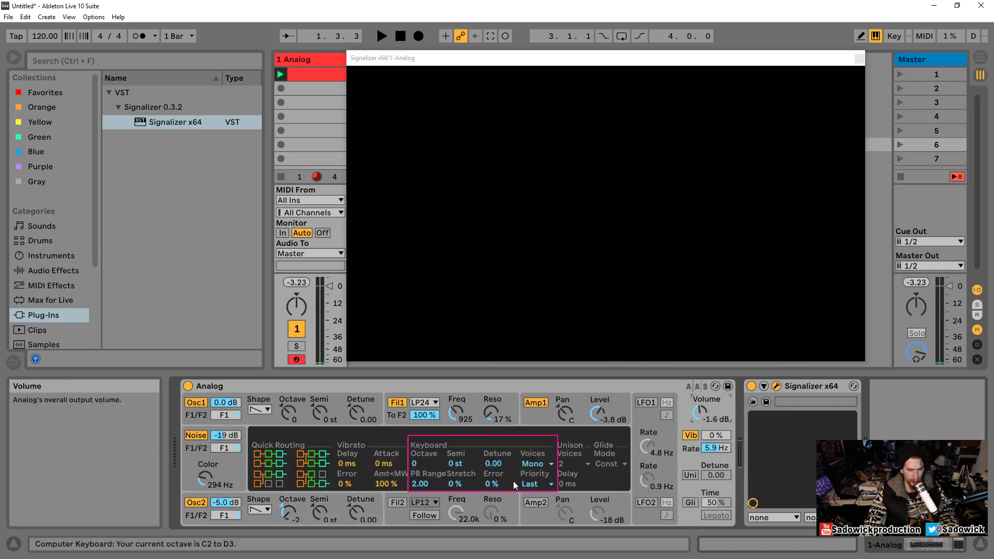
click(534, 464)
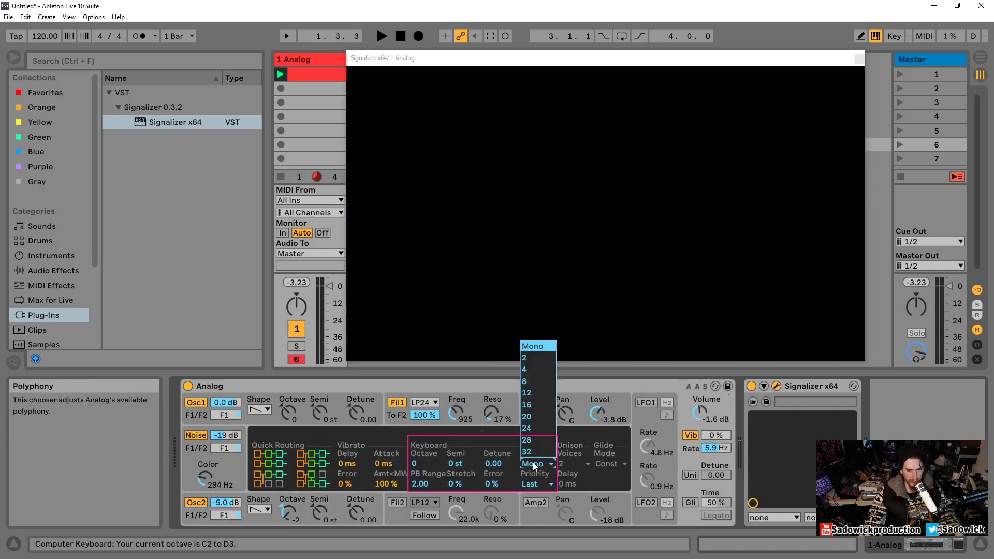
click(540, 357)
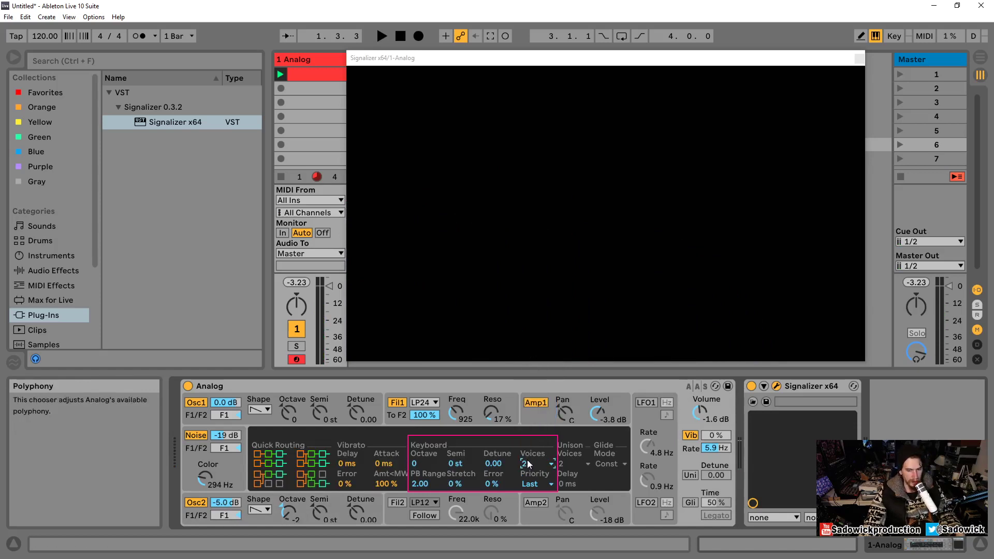
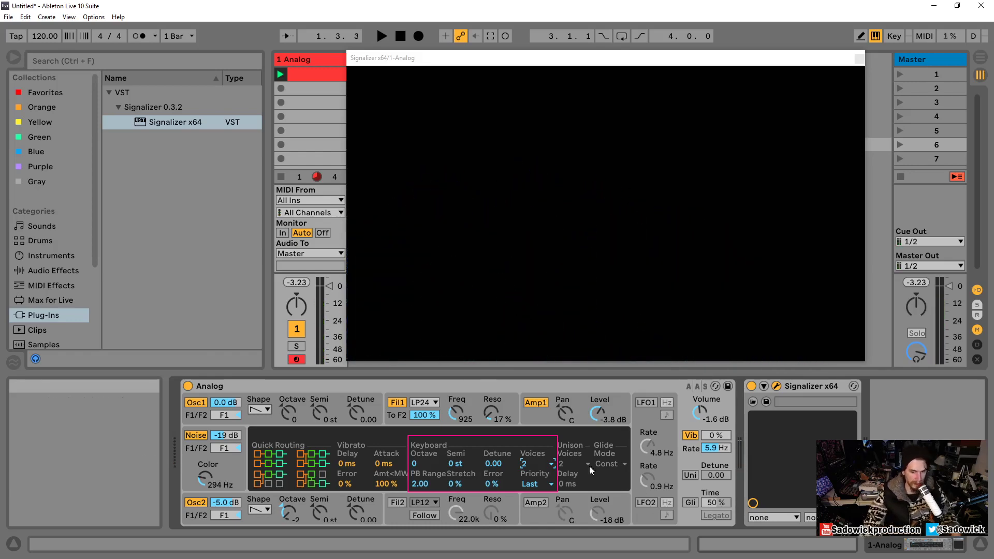
Lengthen the Amp 1 envelope's release to 263 ms and return to the global display.
click(536, 420)
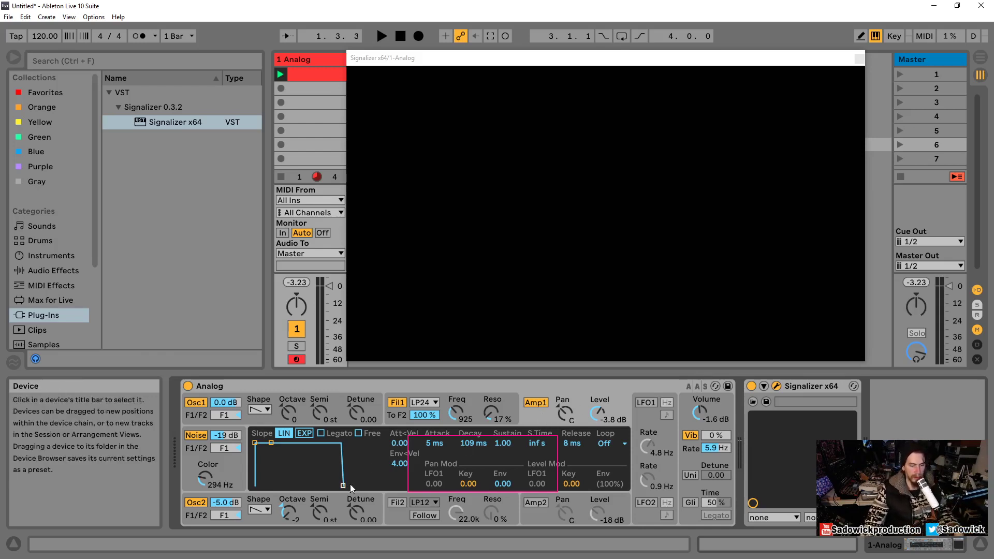
drag(343, 485, 362, 485)
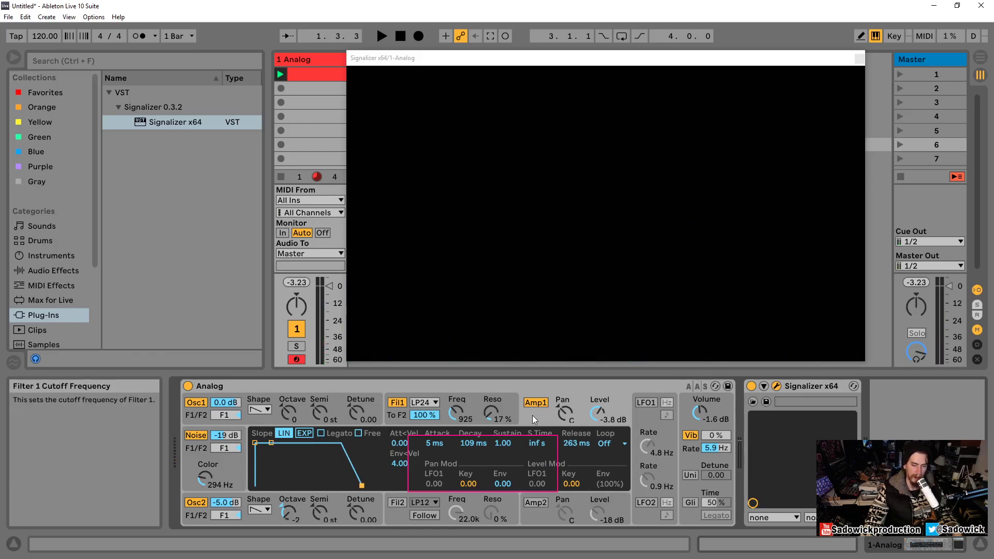
click(724, 402)
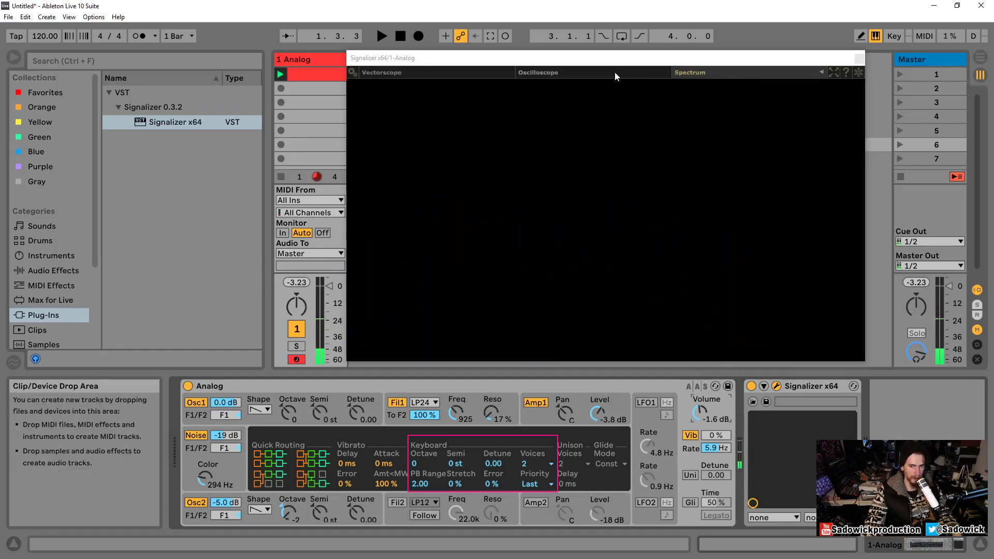
Examine a played note's release in Signalizer's oscilloscope with its settings expanded, and close the analyzer window.
click(614, 72)
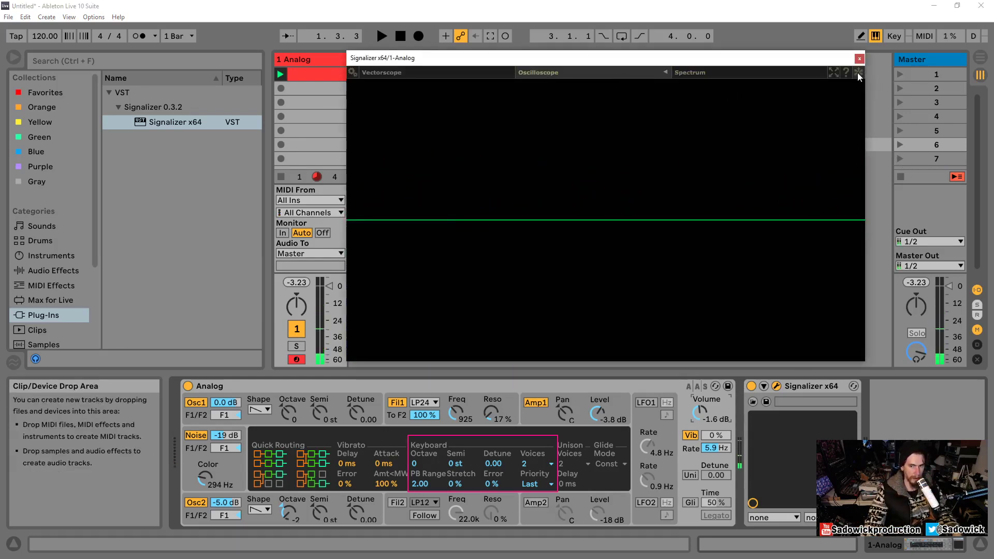
click(664, 73)
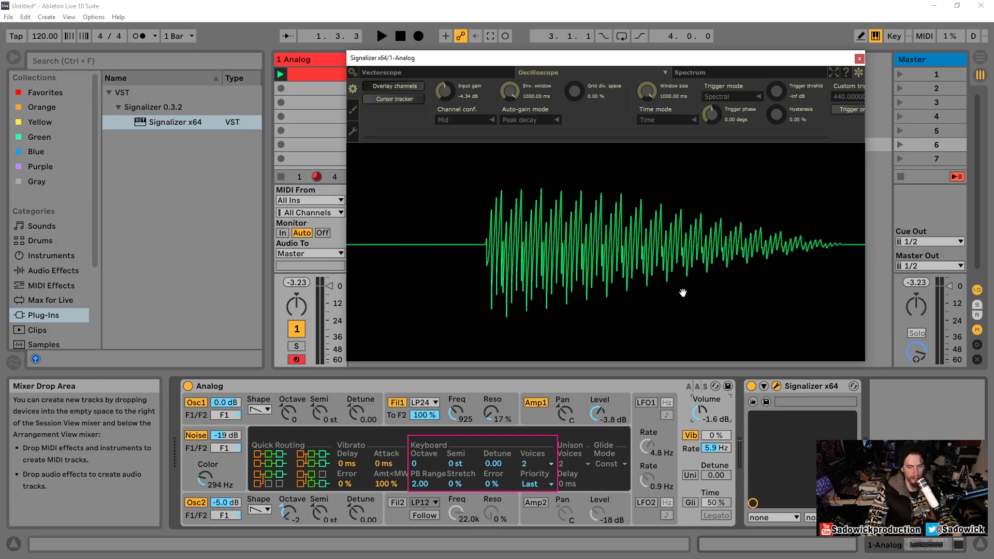
click(713, 404)
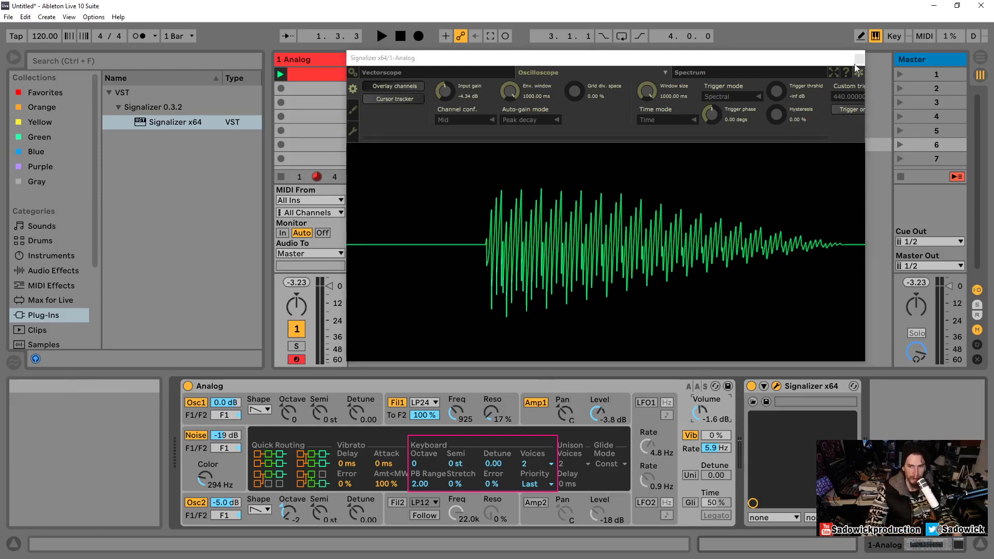
click(858, 58)
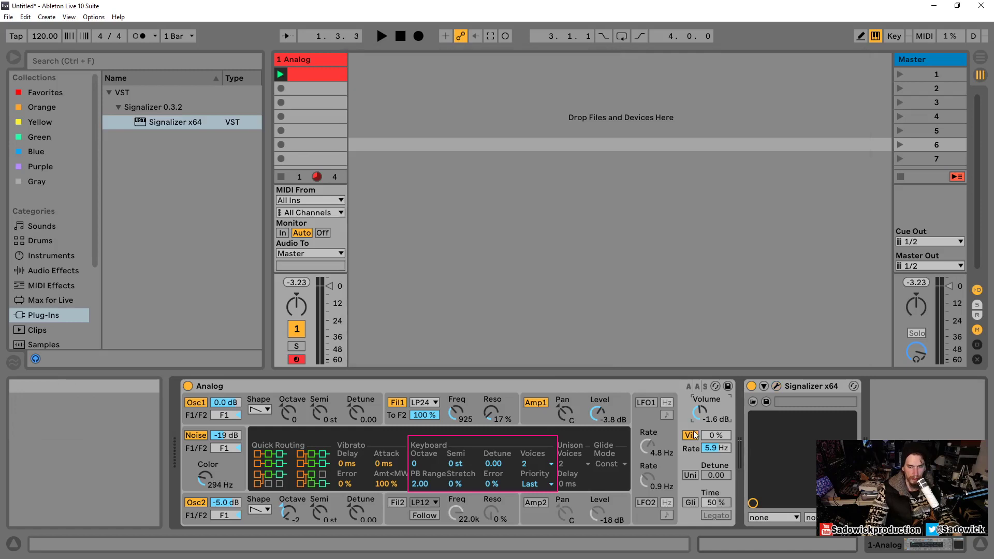
Try 4 keyboard voices, and set the polyphony back to Mono.
click(541, 462)
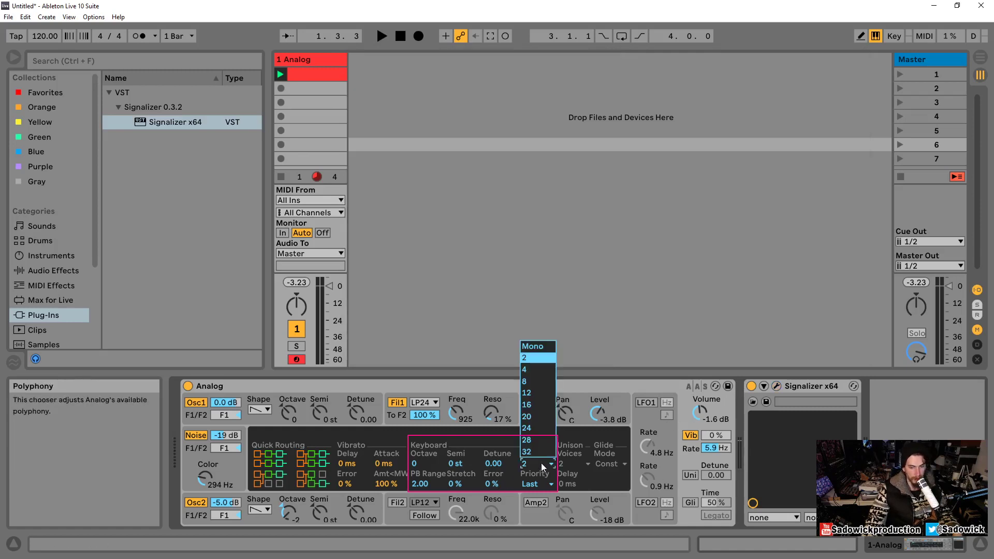
click(528, 369)
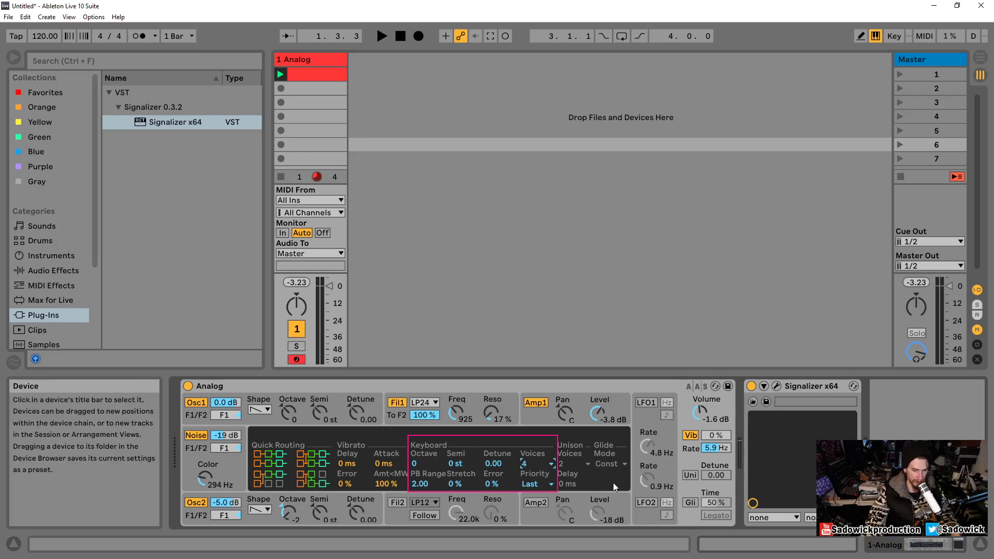
click(541, 463)
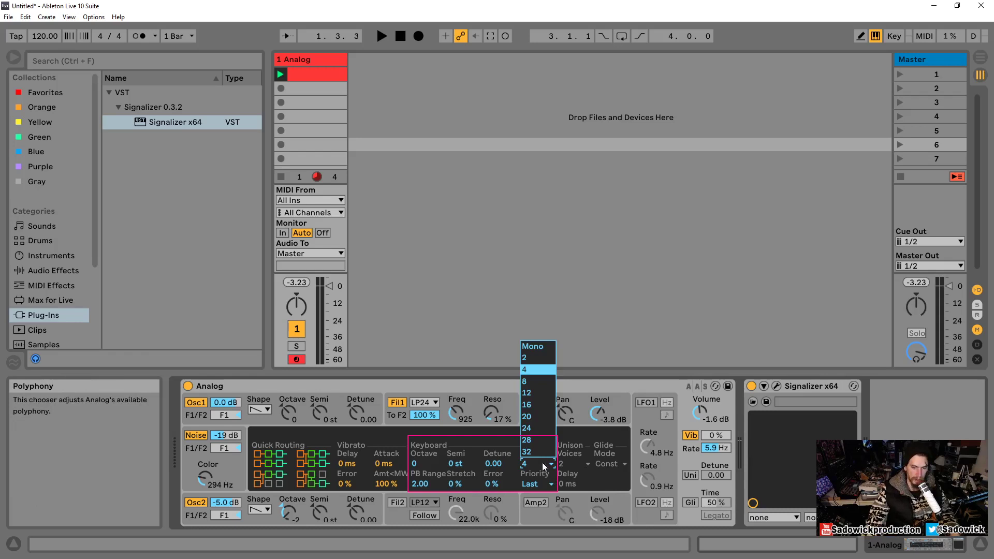
click(539, 346)
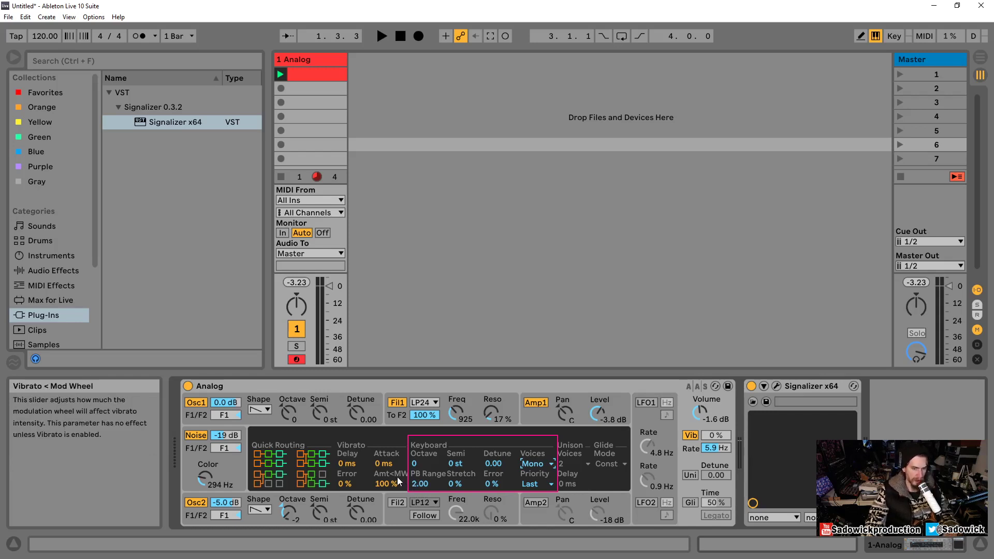
Set the keyboard's pitch bend range to 12.00 and its tuning error to 100%.
drag(414, 484, 414, 460)
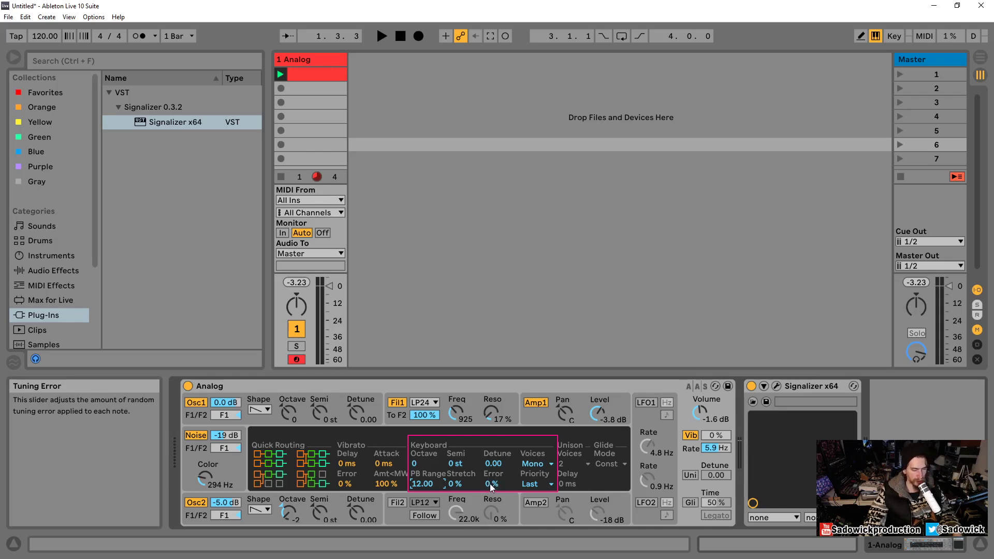
drag(489, 483, 489, 437)
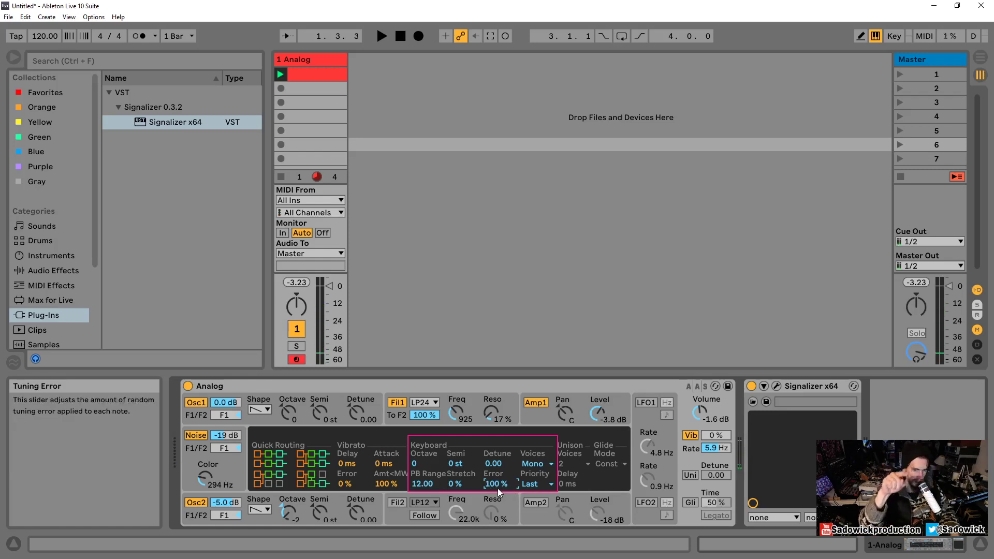
Change LFO 1's waveform to Noise2.
click(648, 415)
click(405, 442)
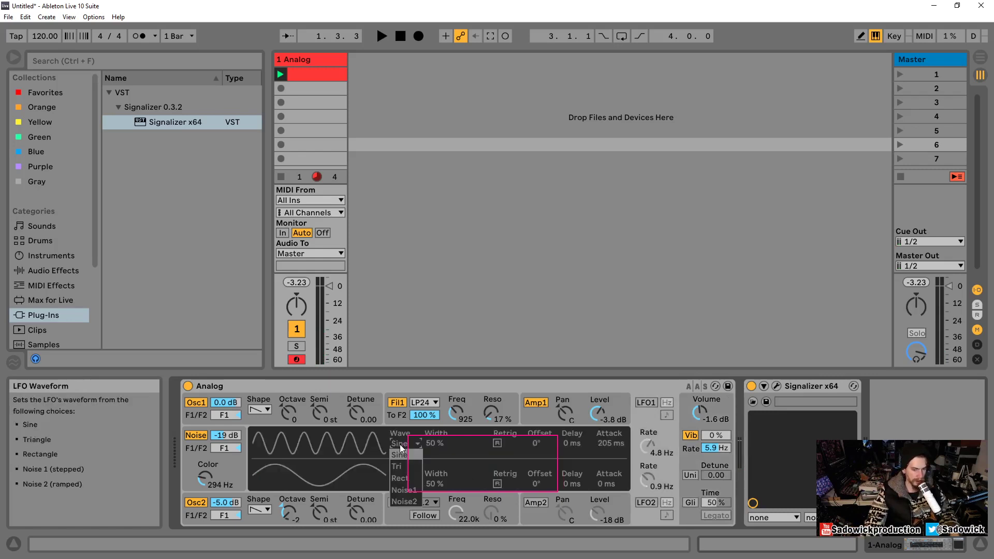
click(396, 498)
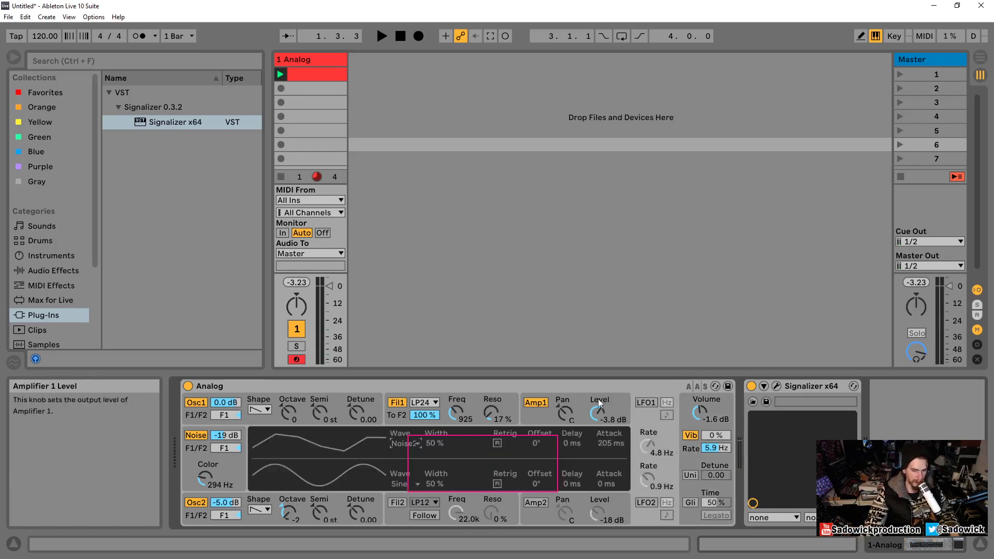
Return to the global display, reset the keyboard tuning error to 0%, and show the note priority options.
click(716, 404)
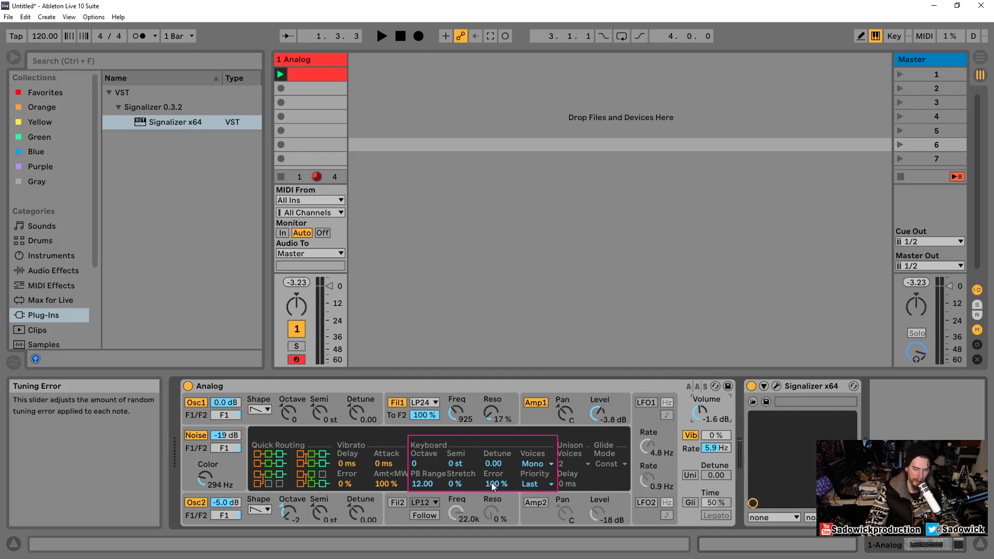
drag(491, 484, 494, 539)
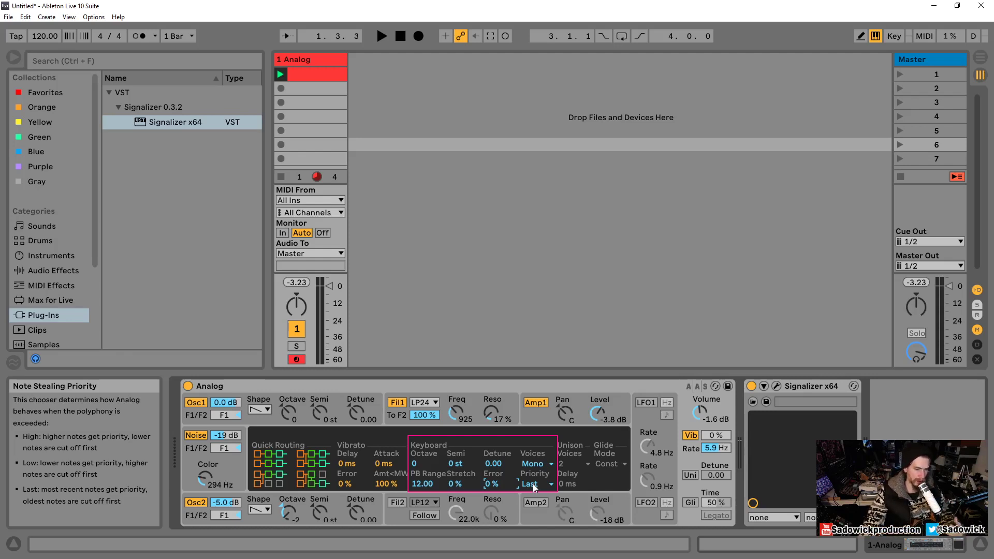
click(533, 484)
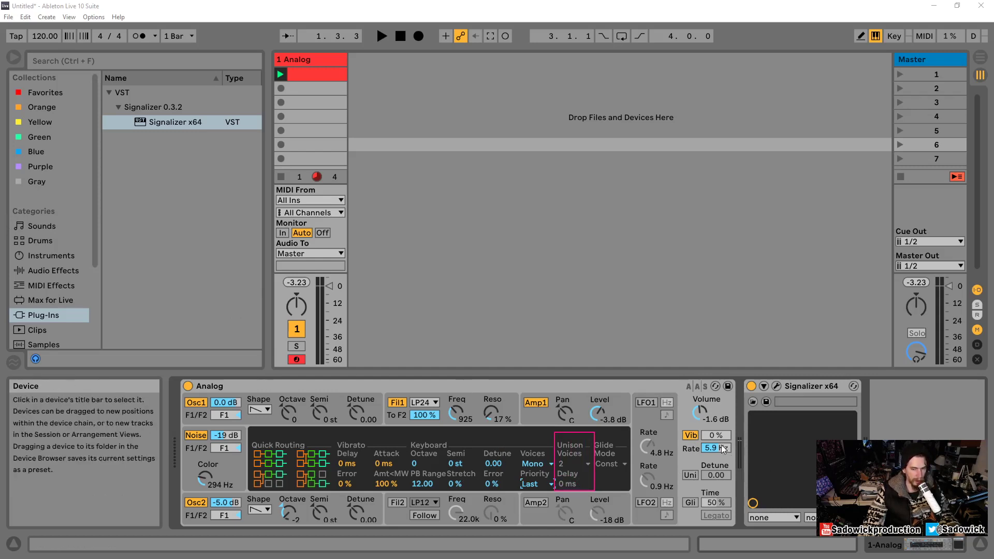
Turn on unison with a detune of 42.19 and raise Filter 1's cutoff frequency to 3.4 kHz.
click(690, 475)
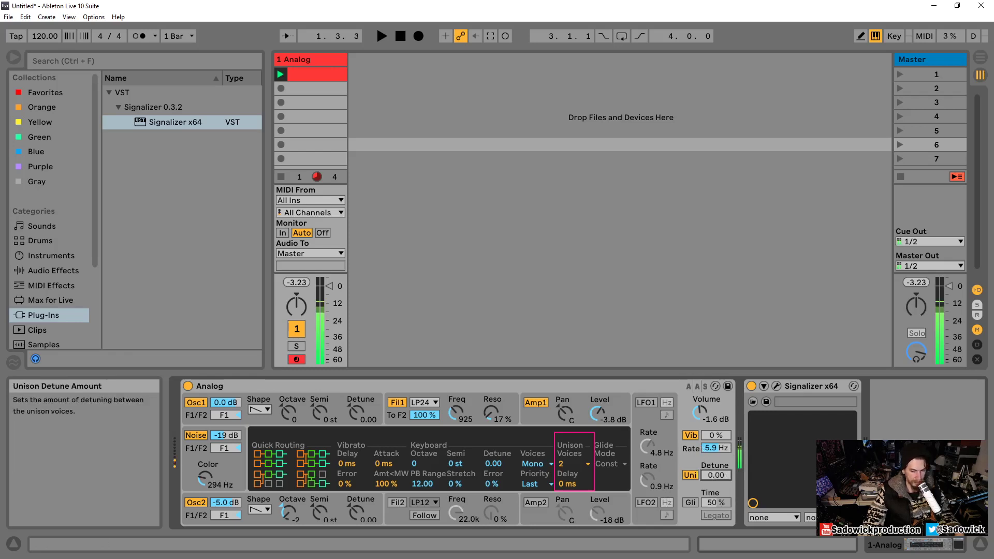
drag(710, 474, 711, 476)
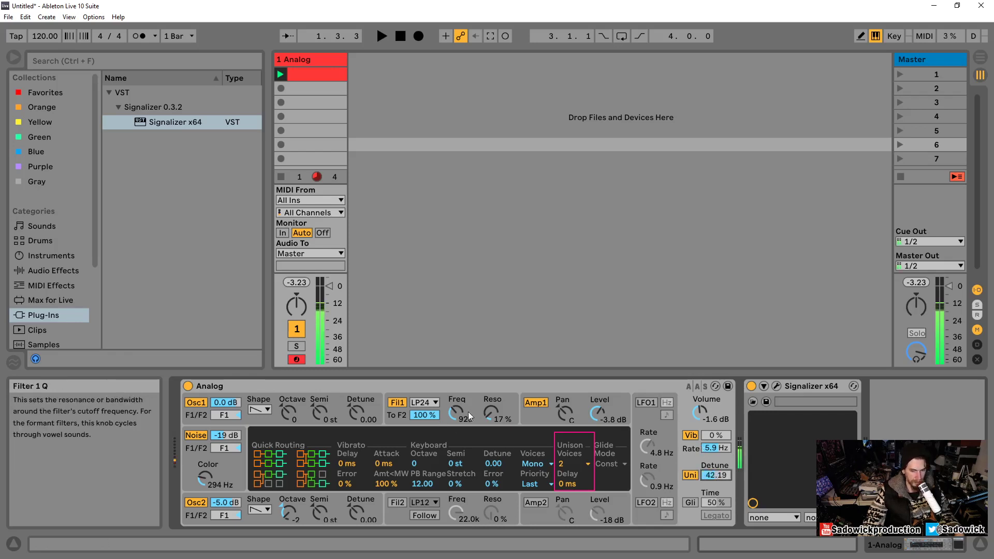
drag(455, 412, 455, 398)
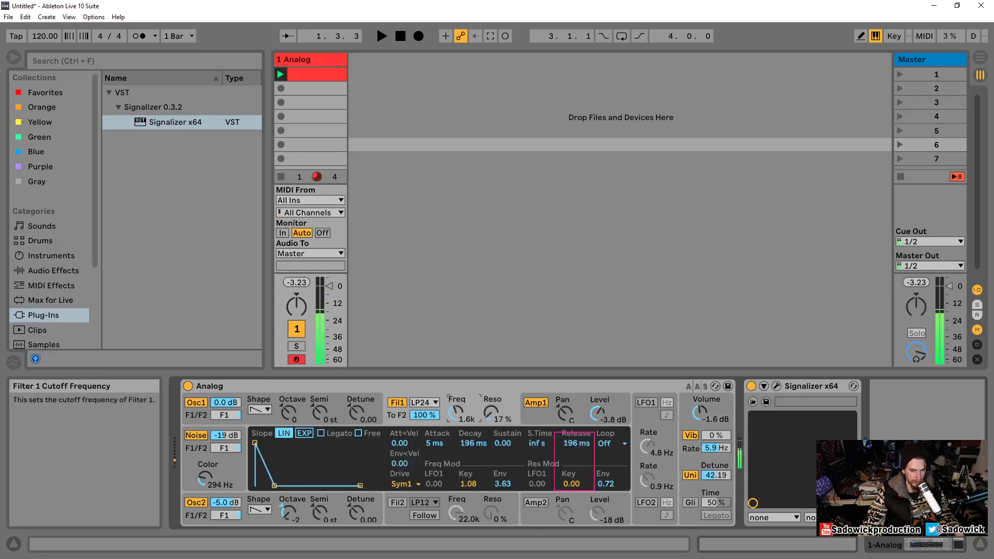
Try unison detune amounts of 0.00, 25.00 and 45.31, and compare the sound with unison off and on.
double_click(719, 476)
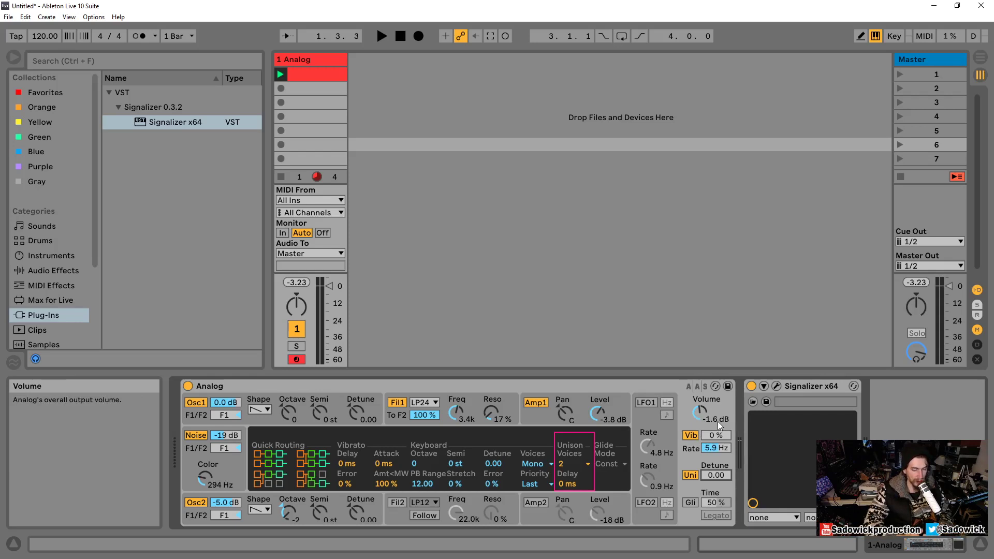
click(713, 475)
text(25.00)
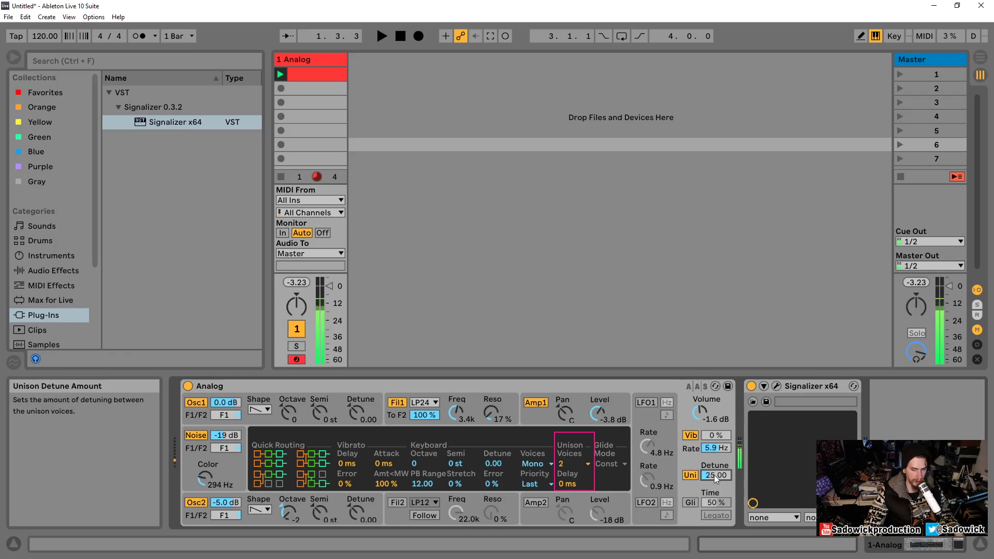
mouse_move(713, 474)
mouse_down()
mouse_move(714, 458)
mouse_move(713, 474)
mouse_up()
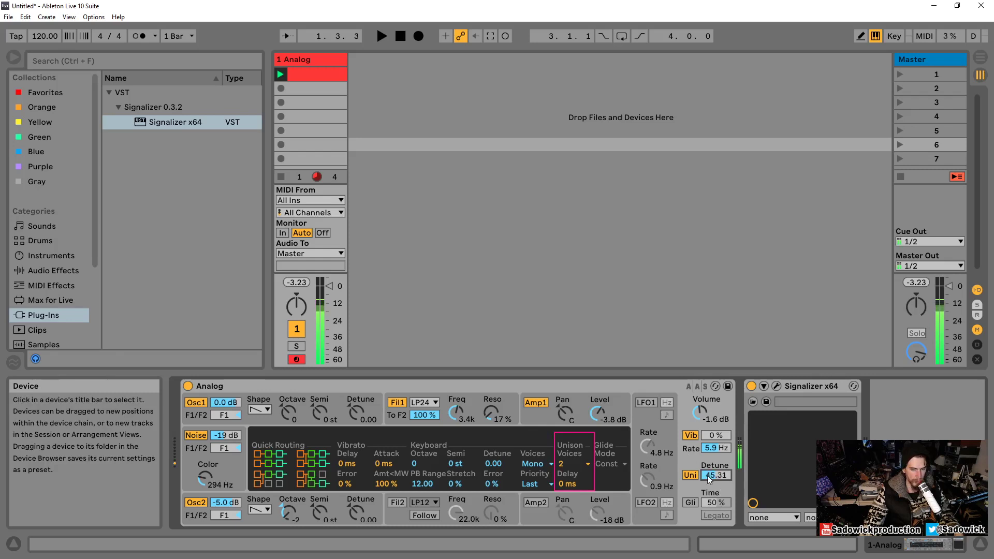
click(691, 475)
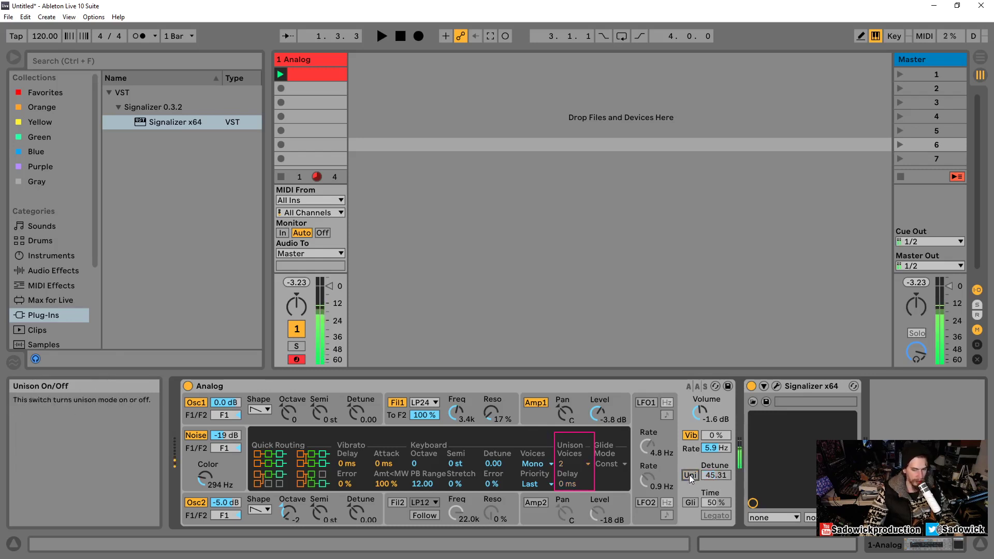
click(688, 474)
Compare 2 and 4 unison voices, keep 4, and reduce the unison detune to 25.00.
click(574, 463)
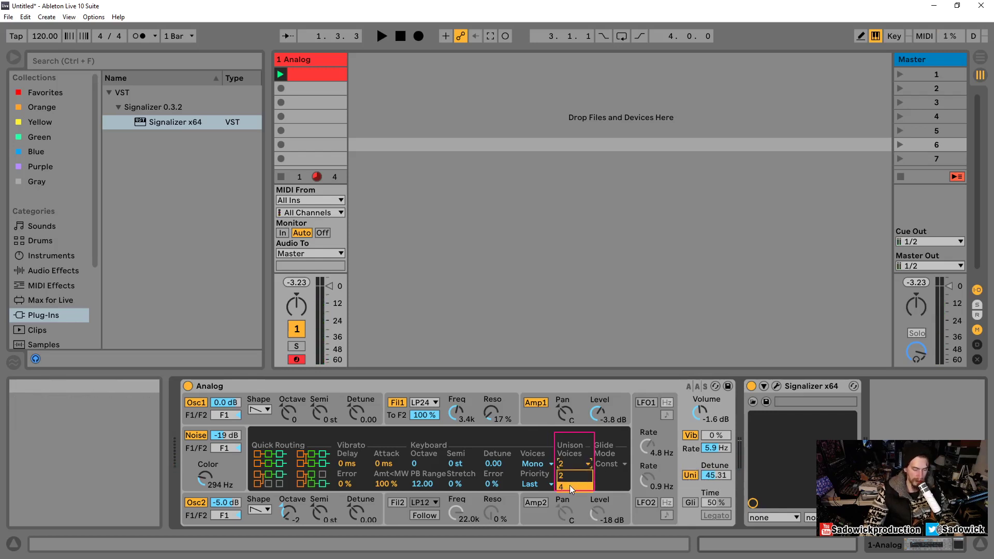
click(569, 486)
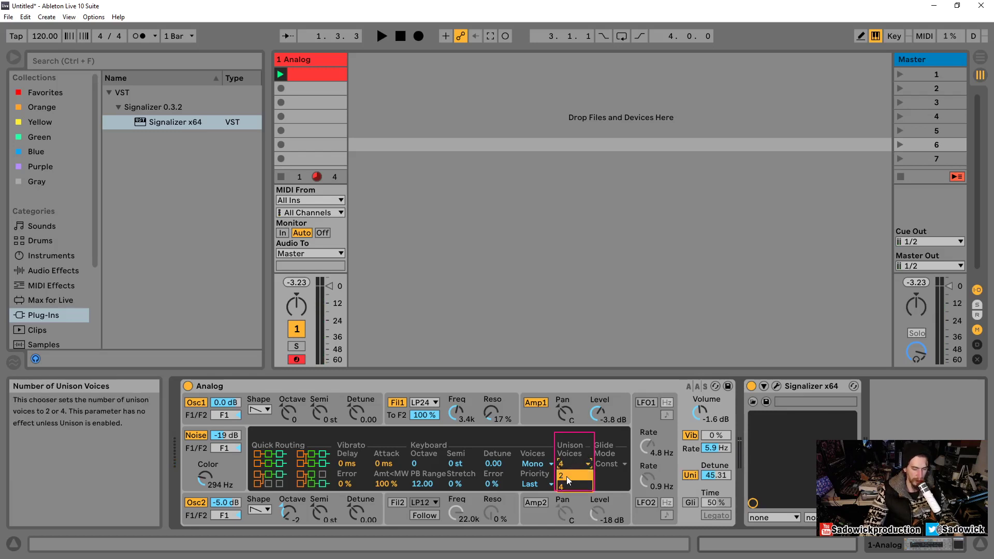
click(566, 476)
click(560, 463)
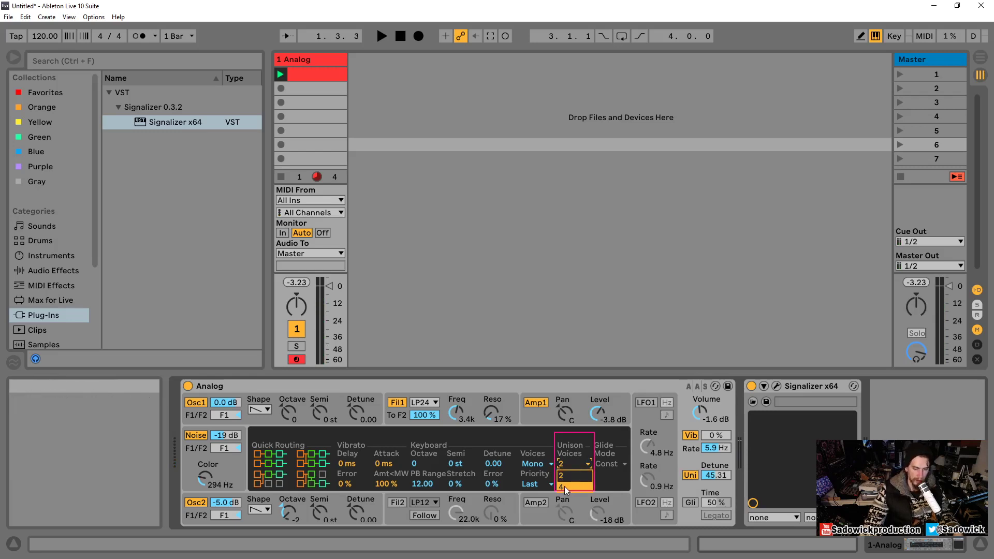
click(564, 486)
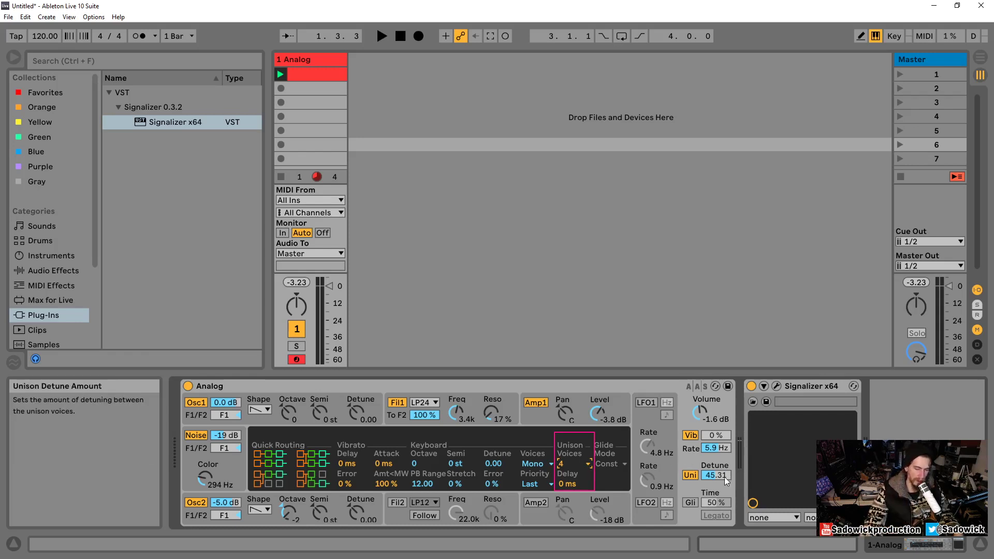
mouse_move(725, 477)
mouse_down()
mouse_move(725, 461)
mouse_move(725, 489)
mouse_move(716, 479)
mouse_up()
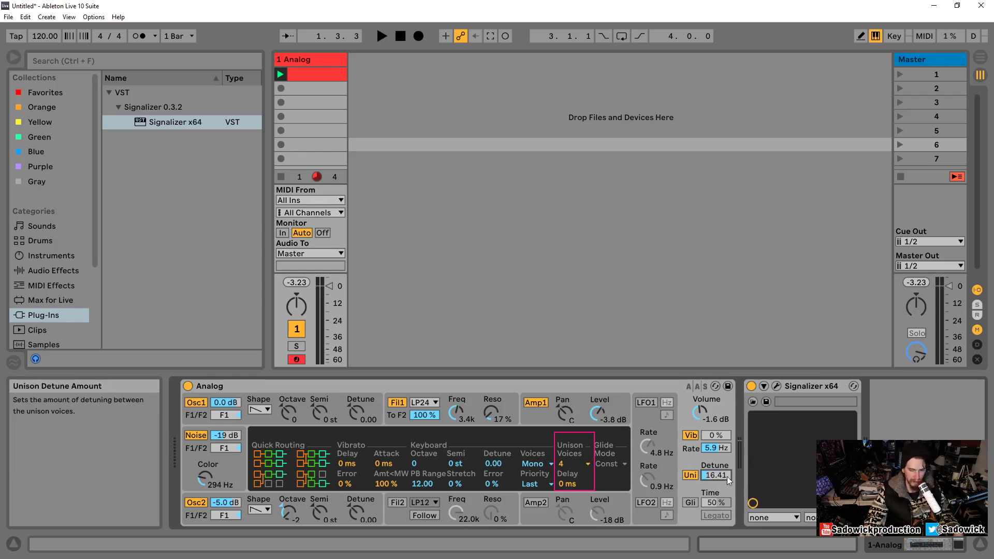
drag(719, 474, 720, 466)
Lower Filter 1's cutoff to 492 Hz, set its envelope frequency modulation to 0.00, and raise the resonance to about 40%.
mouse_move(460, 412)
mouse_down()
mouse_move(460, 427)
mouse_move(460, 410)
mouse_up()
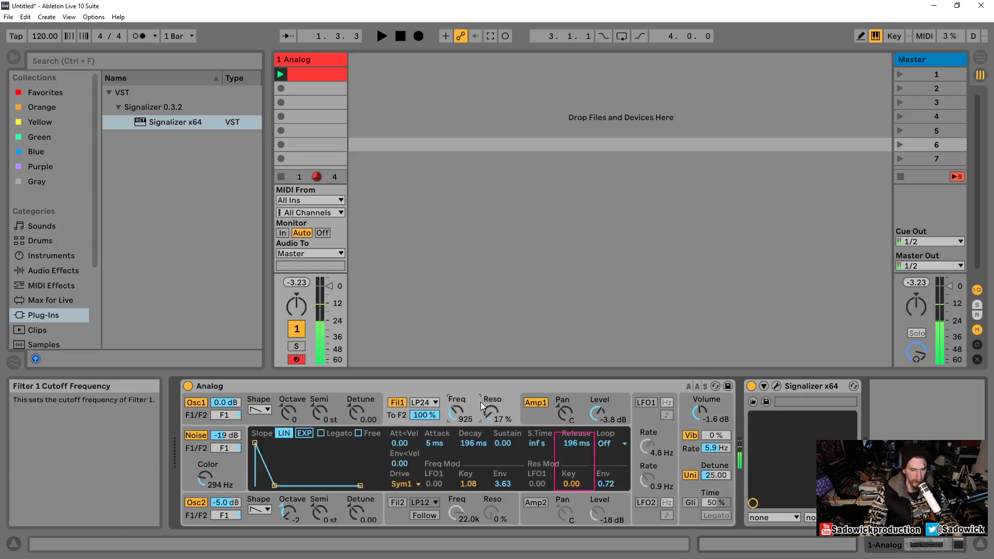
drag(503, 483, 503, 512)
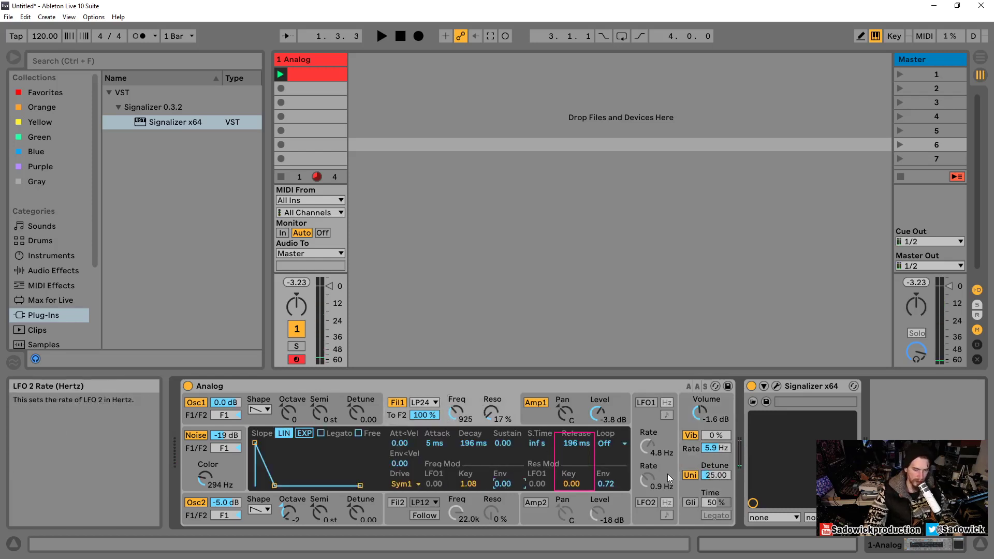
drag(454, 414, 490, 399)
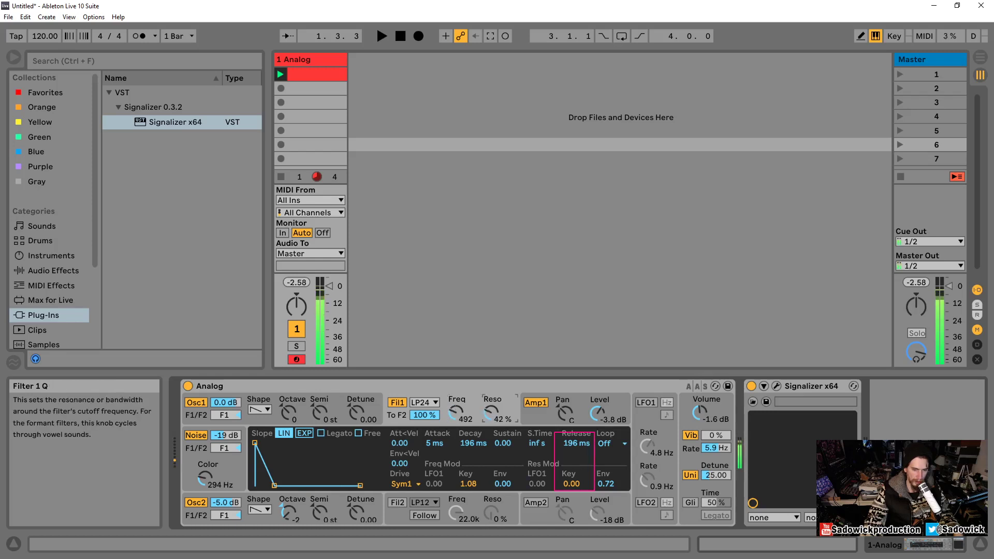
Set oscillator 1's sub level to 25%.
click(366, 401)
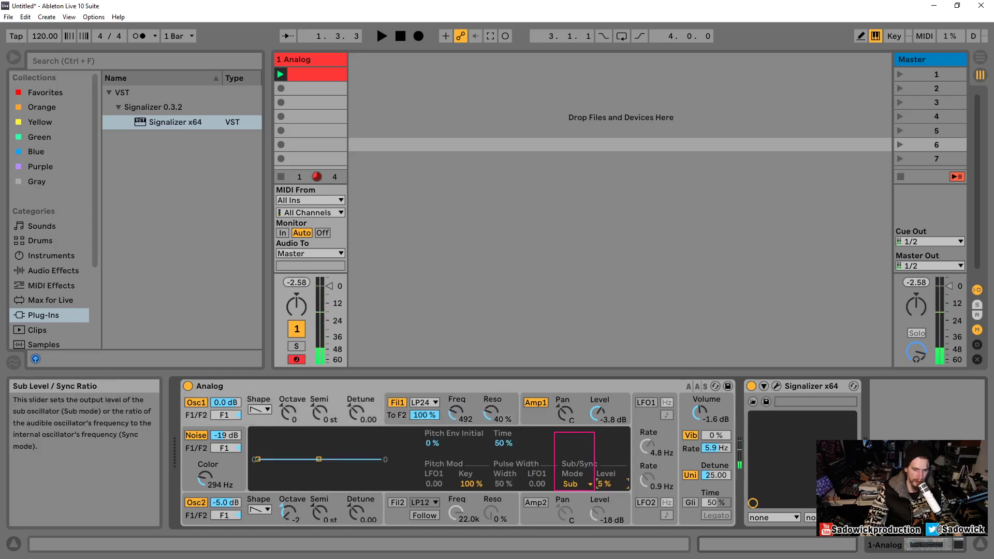
click(606, 483)
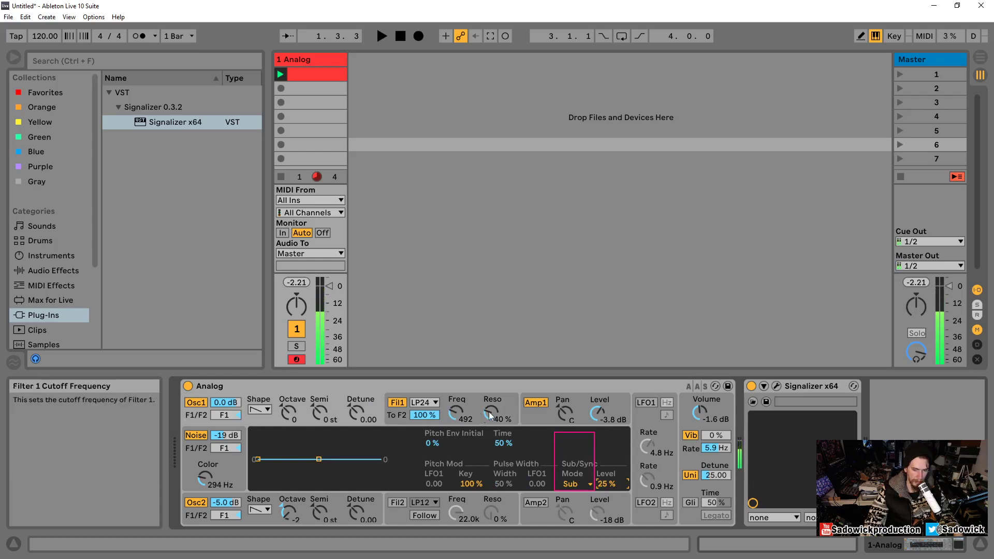
Open Filter 1 to 22.0 kHz with 2% resonance, and switch off the noise generator and oscillator 2.
drag(479, 412, 456, 372)
key(z)
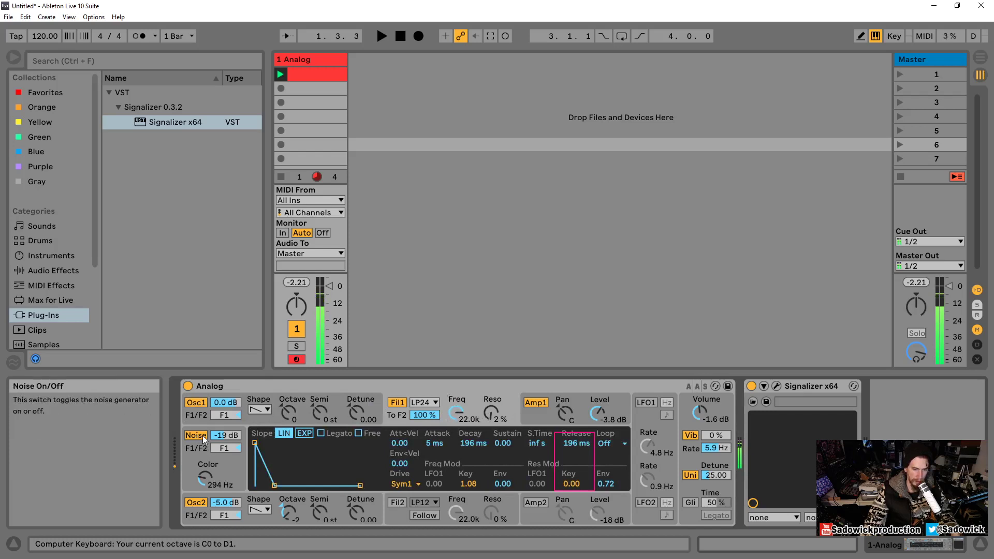
click(199, 435)
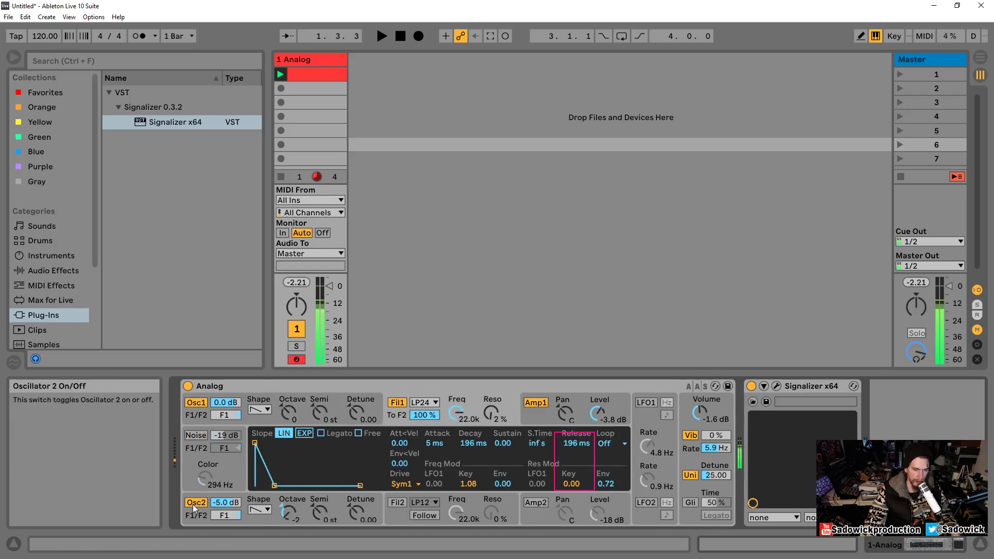
click(192, 504)
mouse_move(455, 413)
mouse_down()
mouse_move(456, 466)
mouse_move(456, 412)
mouse_up()
Set unison to 2 voices with a detune of 42.97, and audition it in different keyboard octaves.
drag(716, 474, 716, 475)
drag(561, 464, 561, 472)
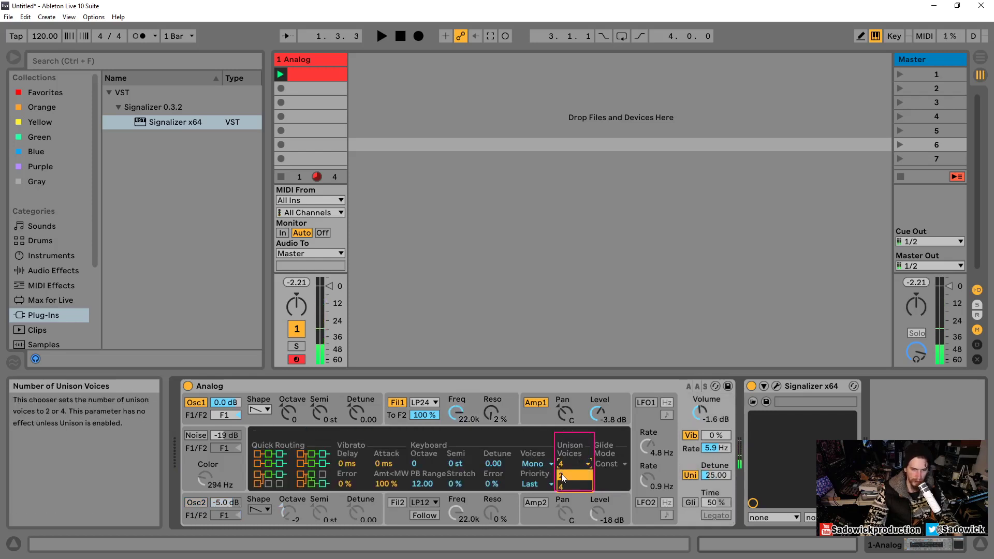
drag(715, 474, 715, 470)
key(z)
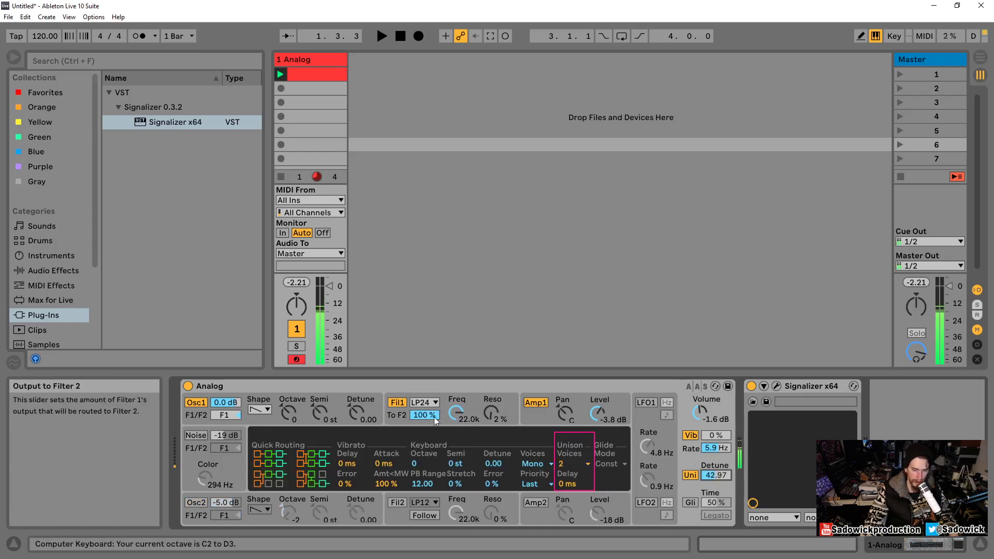
key(x)
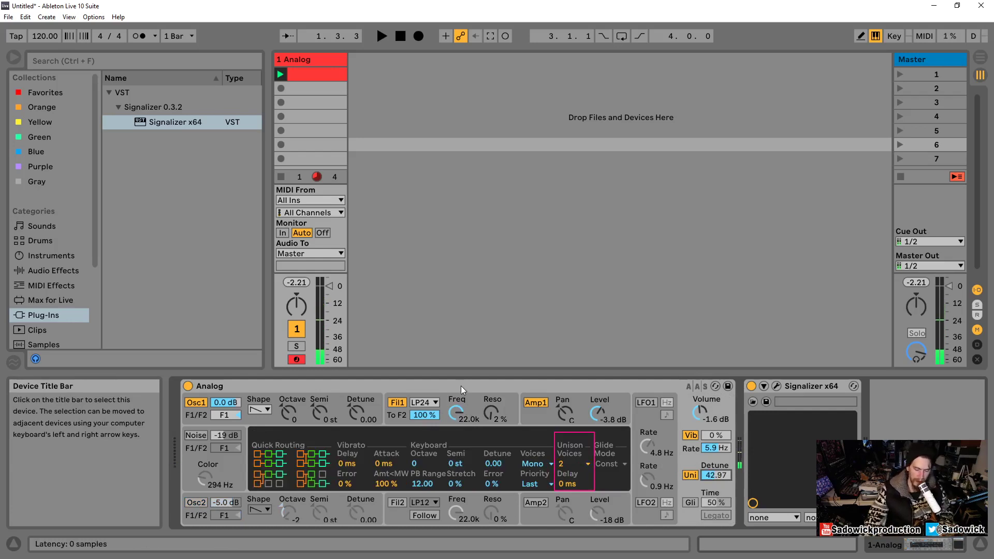
Look at the unison voice options and switch unison off.
click(575, 463)
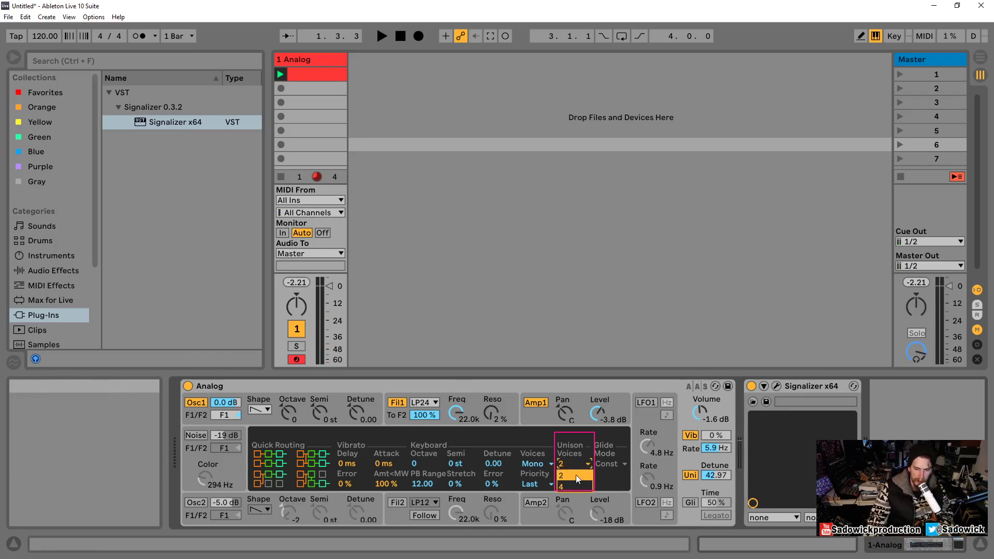
click(690, 475)
click(692, 475)
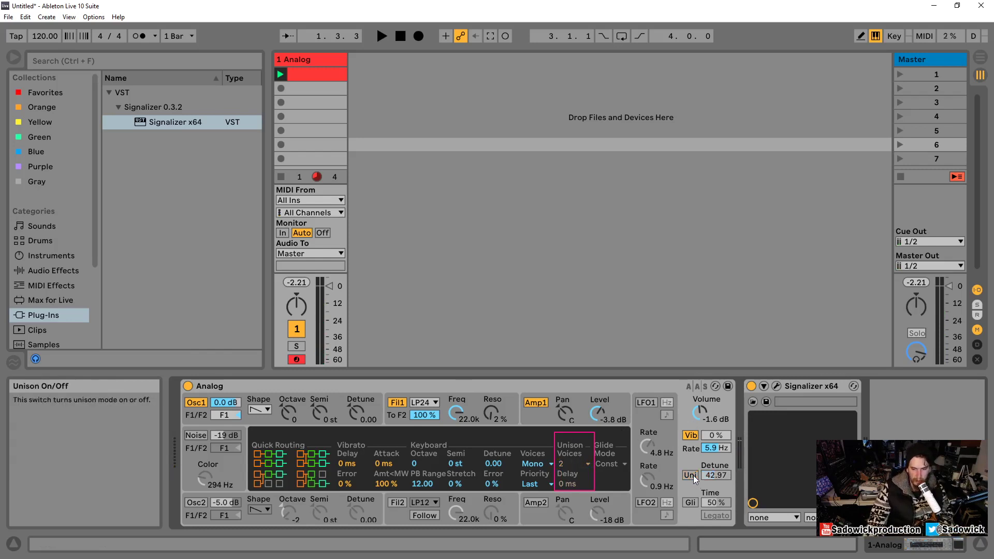
Turn on glide, try a glide time of 75%, set it back to 50%, and enable Legato.
click(692, 502)
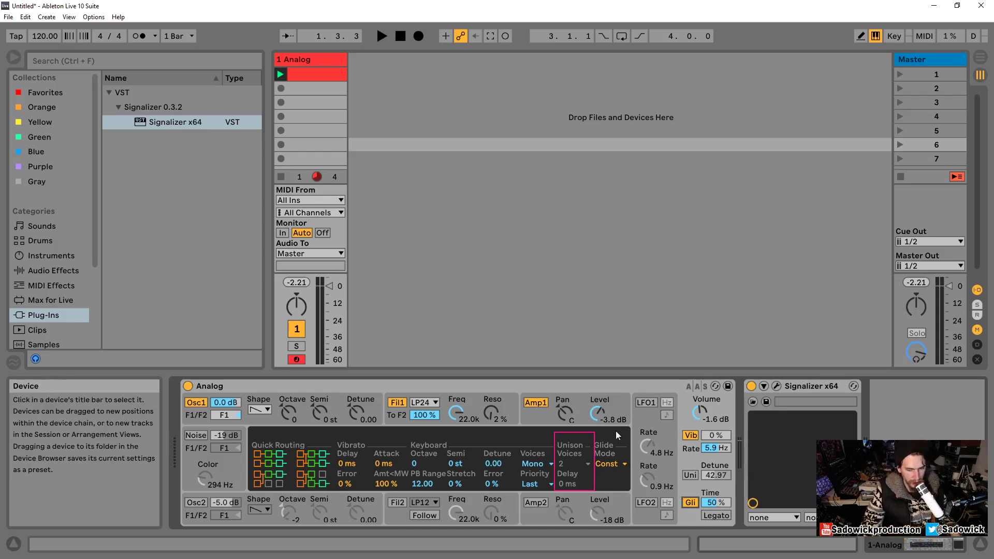
click(623, 383)
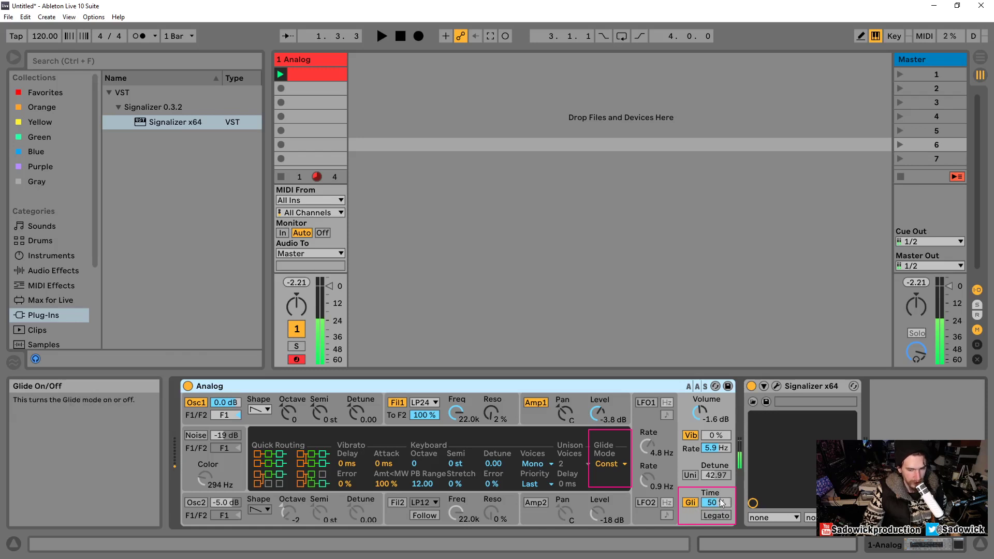
drag(716, 501, 716, 489)
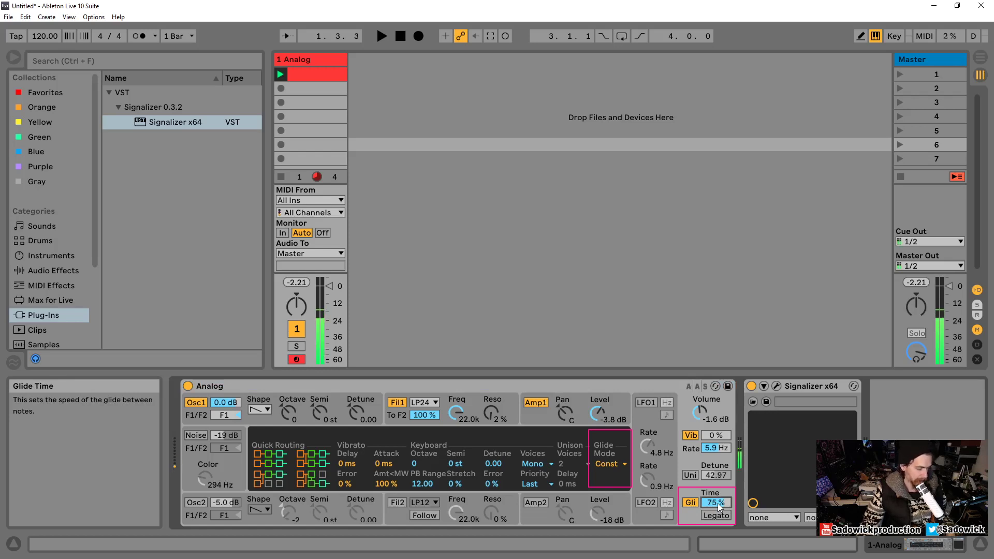
drag(717, 503, 712, 513)
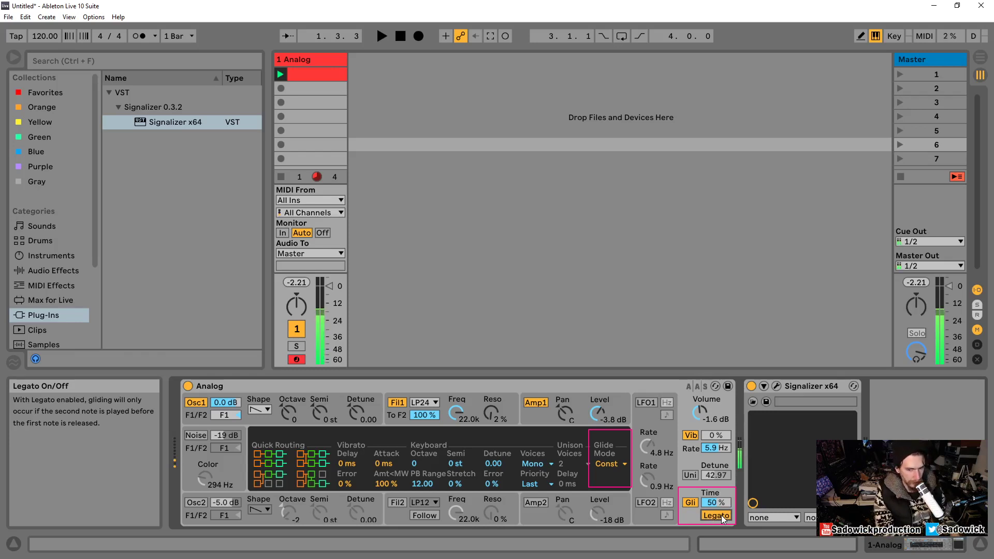
Set the glide time to 74% and open the Analog track's MIDI clip in an enlarged note editor showing the whole bar.
drag(716, 503, 716, 490)
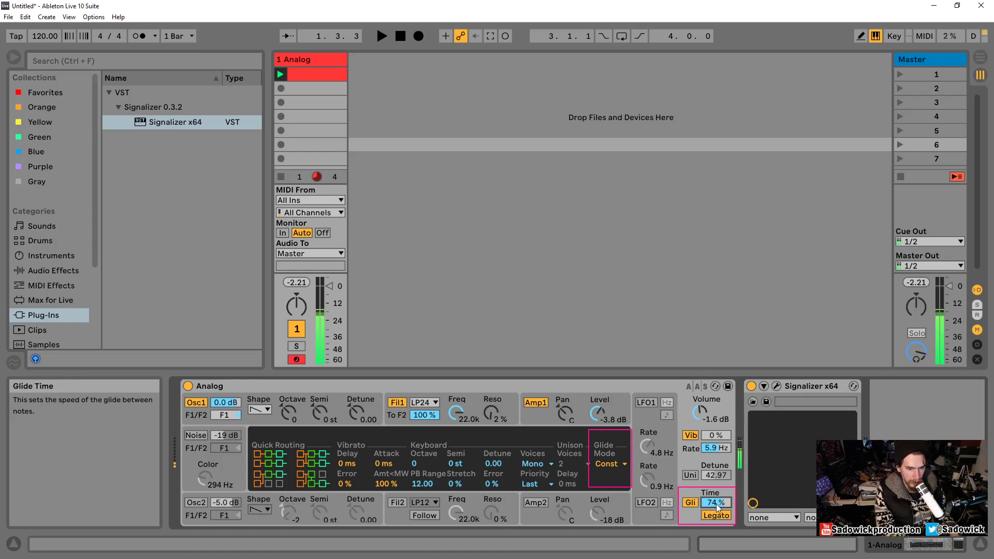
double_click(314, 73)
drag(512, 319, 482, 330)
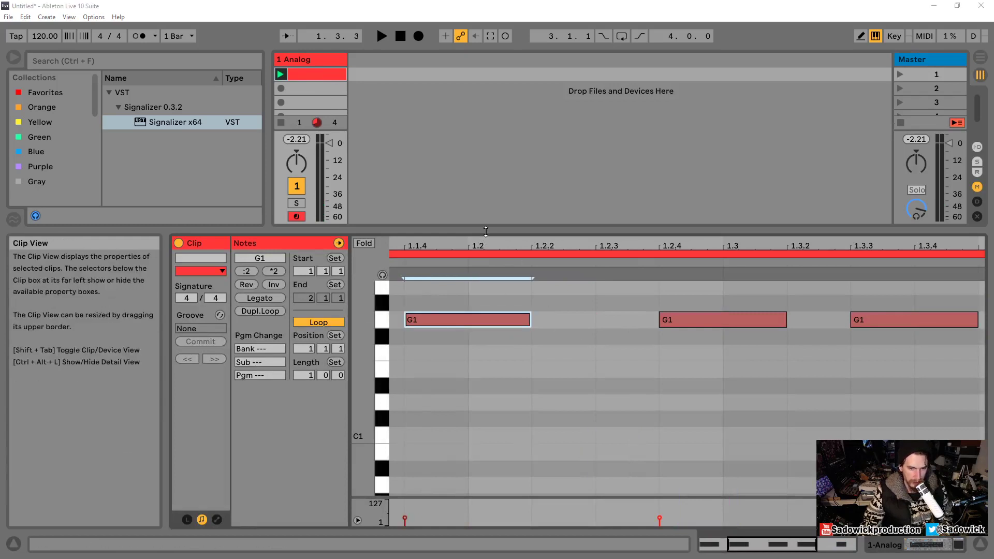
drag(495, 230, 496, 169)
scroll(513, 268, down, 2)
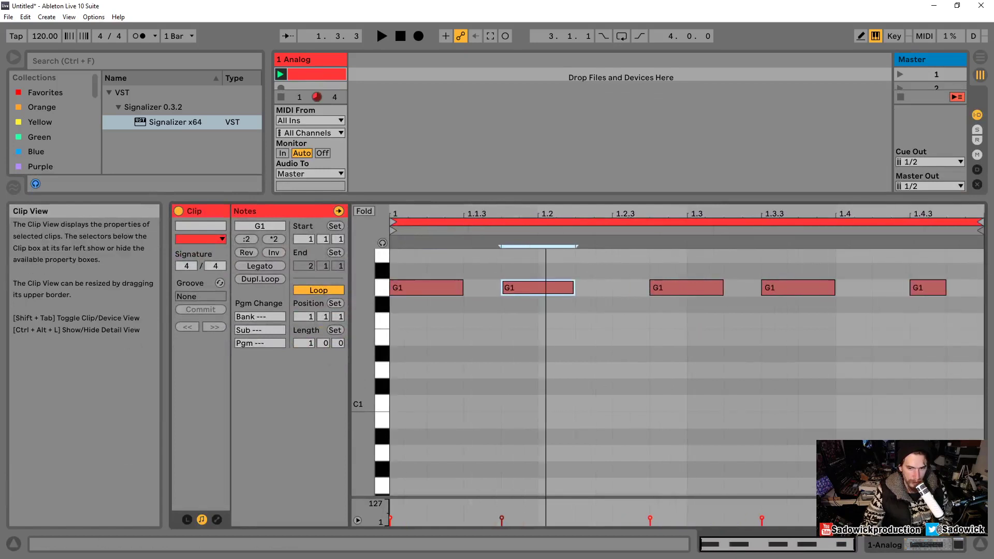
Add a sixteenth-long A1 note at 1.1.3 between the first two G1 notes and play the clip.
mouse_move(459, 291)
mouse_down()
mouse_move(534, 295)
mouse_move(460, 298)
mouse_up()
double_click(473, 255)
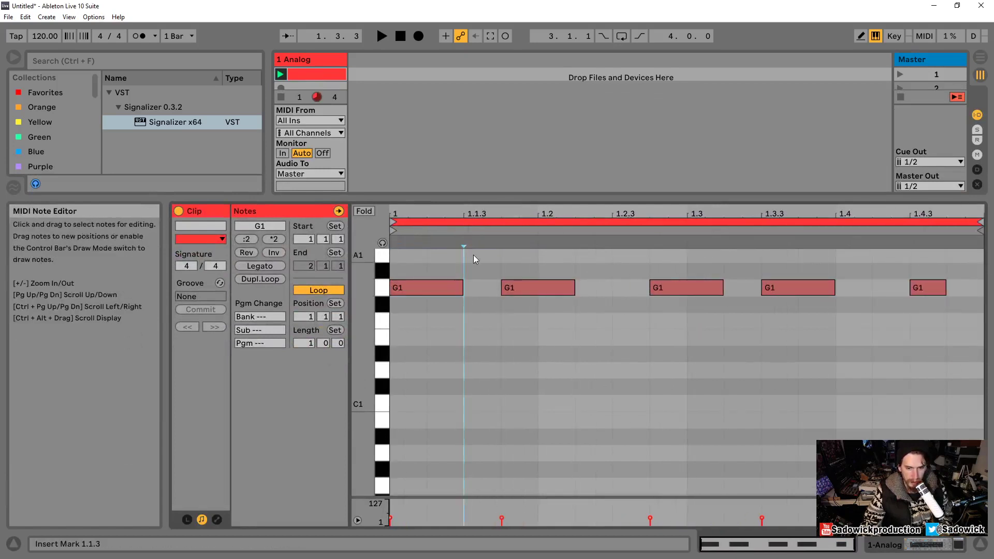
click(280, 75)
key(space)
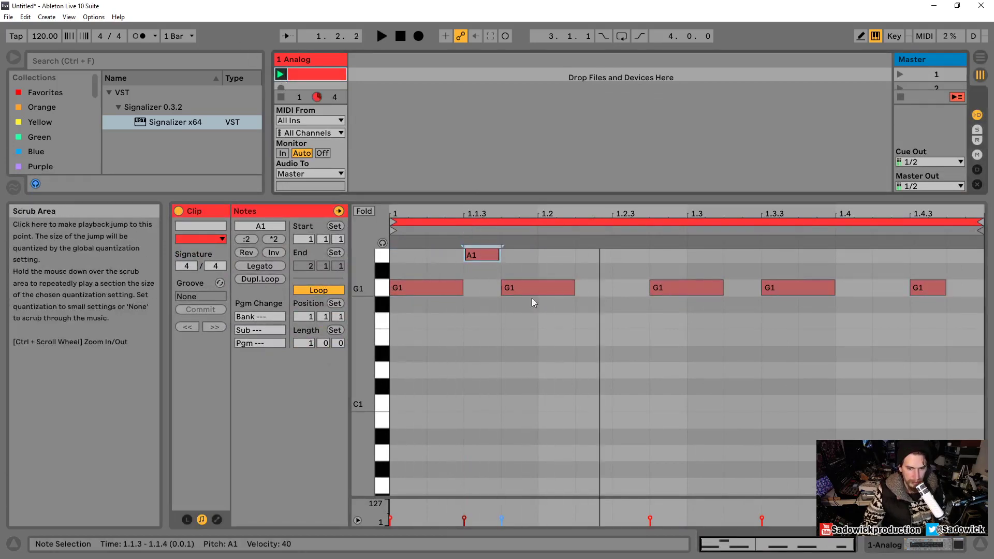
Shorten the first G1 note and the A1 note slightly so each ends before the next note, and play the clip.
click(458, 289)
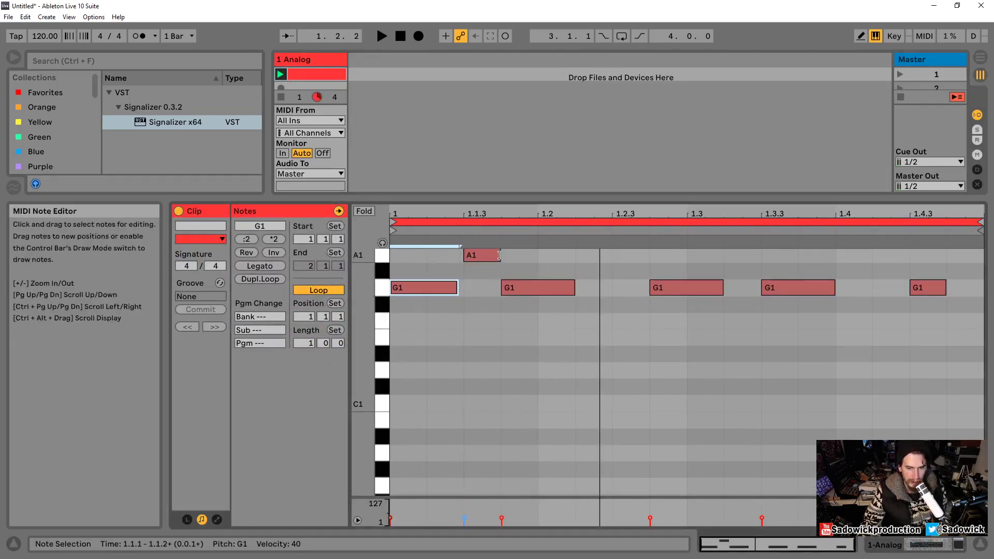
drag(500, 255, 496, 254)
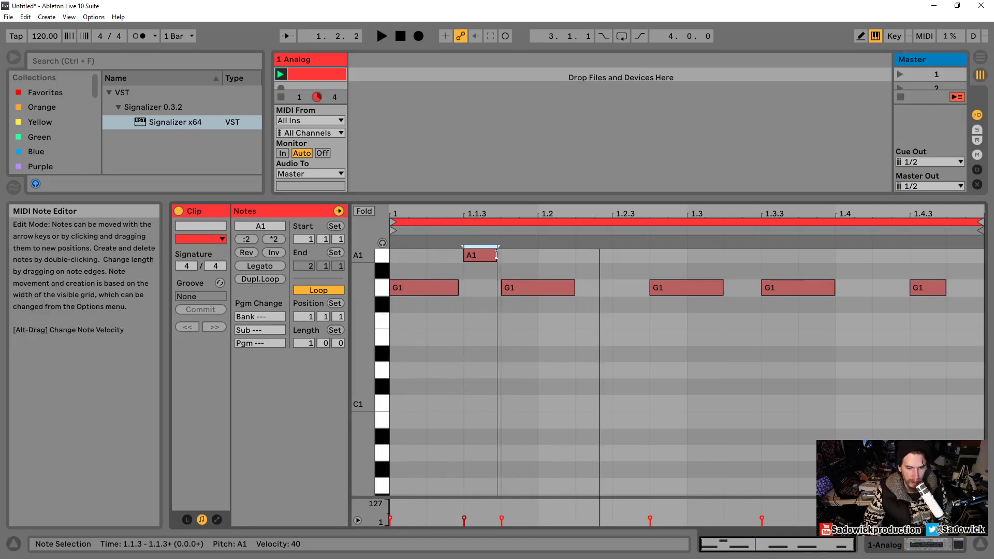
click(280, 75)
key(space)
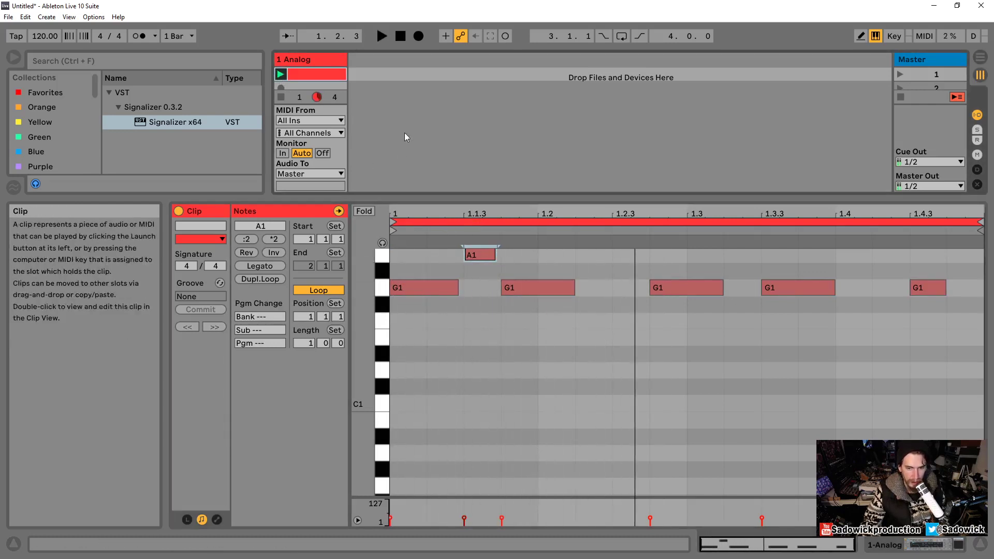
Shorten the G1 note at 1.2.4 to one sixteenth, and place the last two G1 notes as sixteenths at 1.3.2 and 1.3.4.
drag(722, 288, 686, 287)
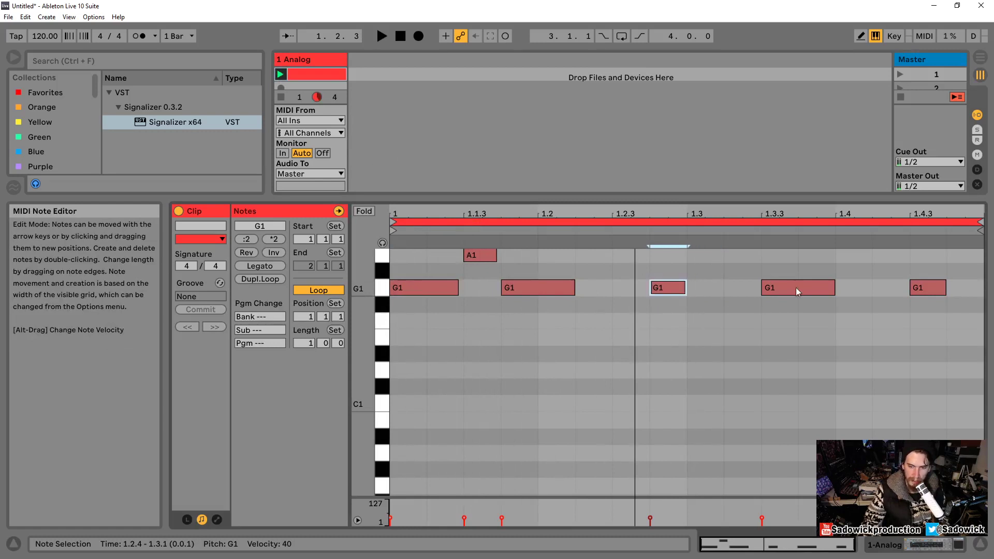
drag(796, 288, 760, 287)
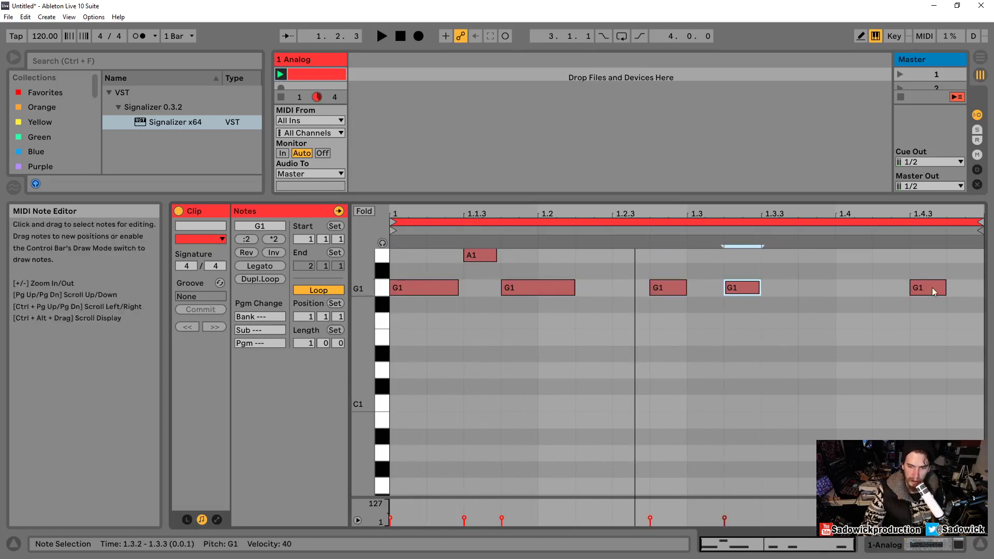
drag(930, 288, 819, 290)
key(space)
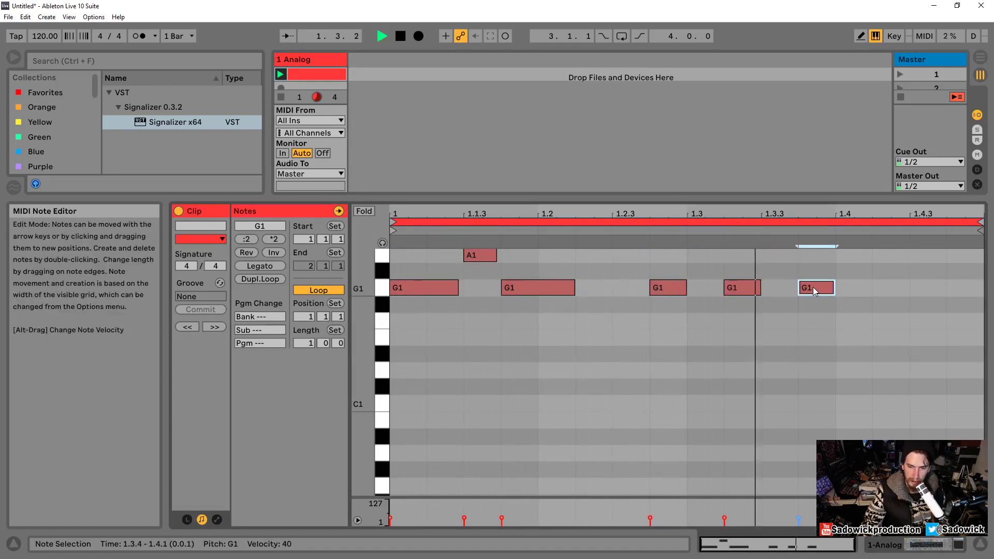
Add a note at 1.4.1 lasting three sixteenths and set its pitch to E1.
click(839, 322)
double_click(843, 322)
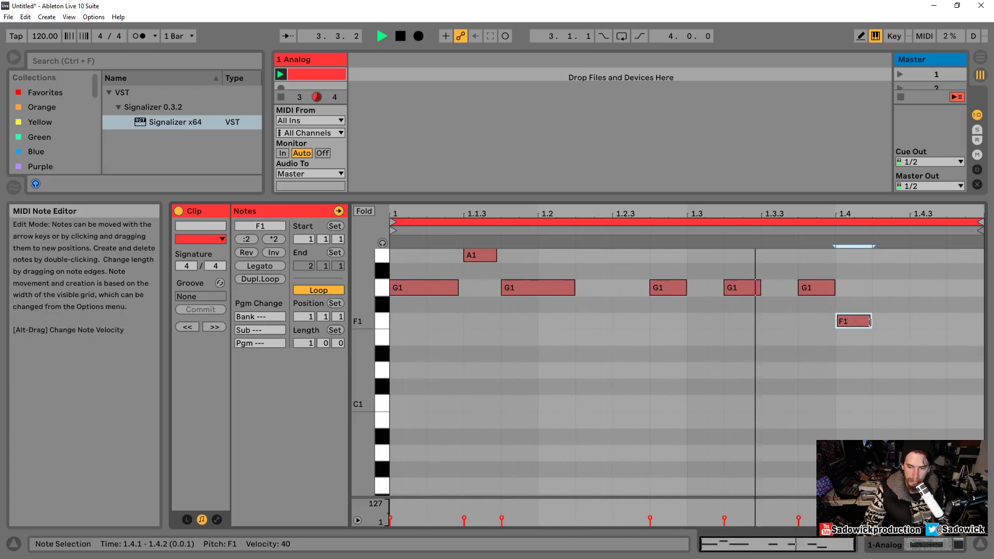
drag(869, 322, 943, 322)
key(Down)
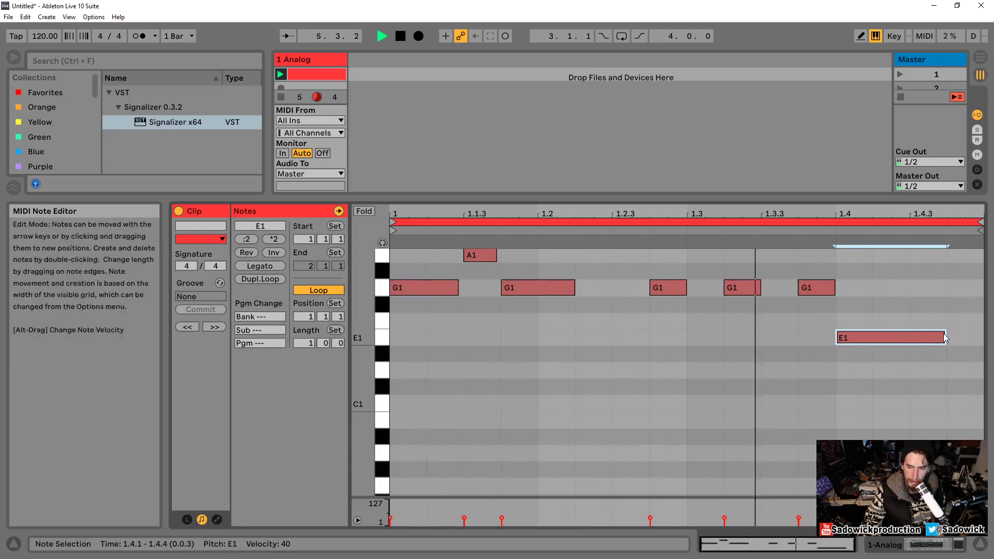
Add an A1 note from 1.4.3 to the clip's end, and trim the E1 note to overlap only its start.
double_click(926, 261)
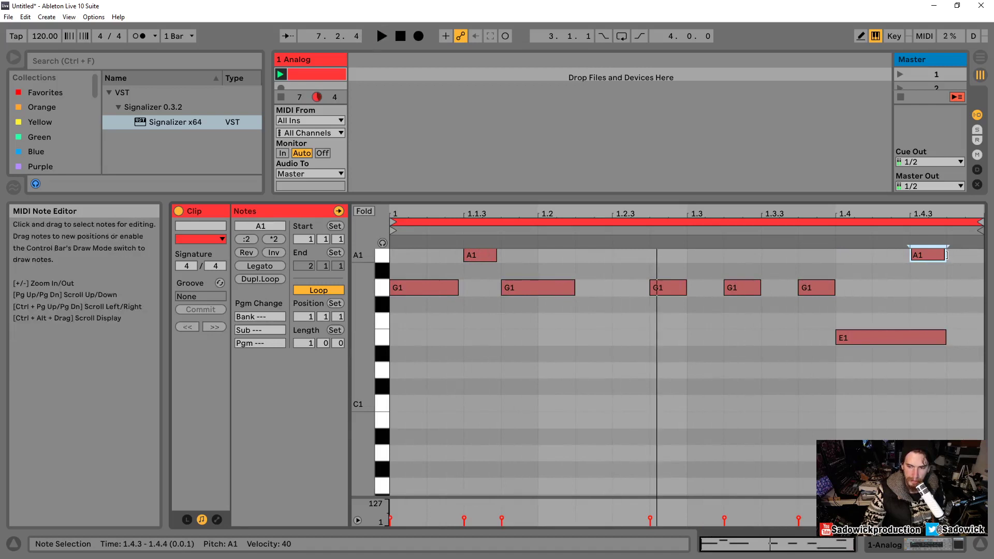
drag(944, 255, 985, 256)
drag(945, 337, 920, 337)
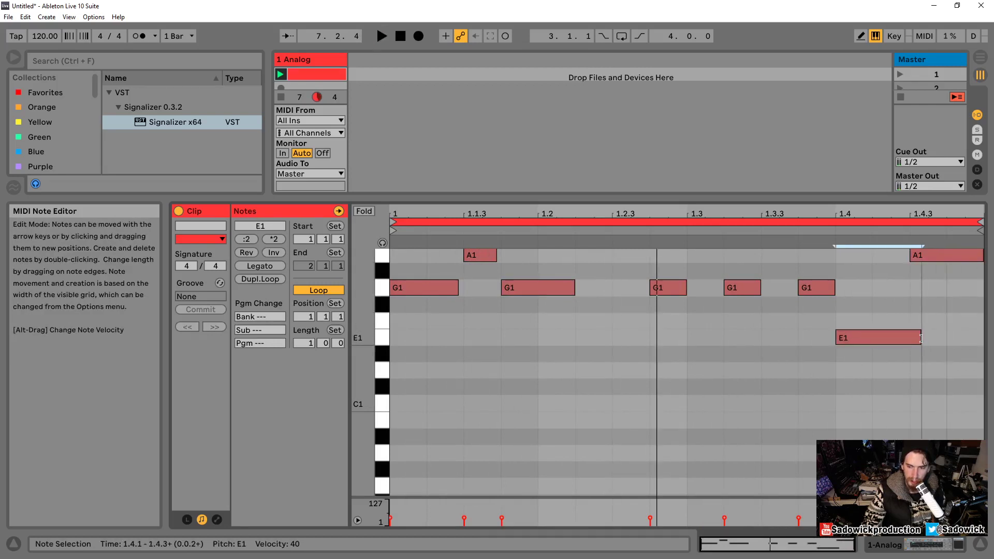
key(space)
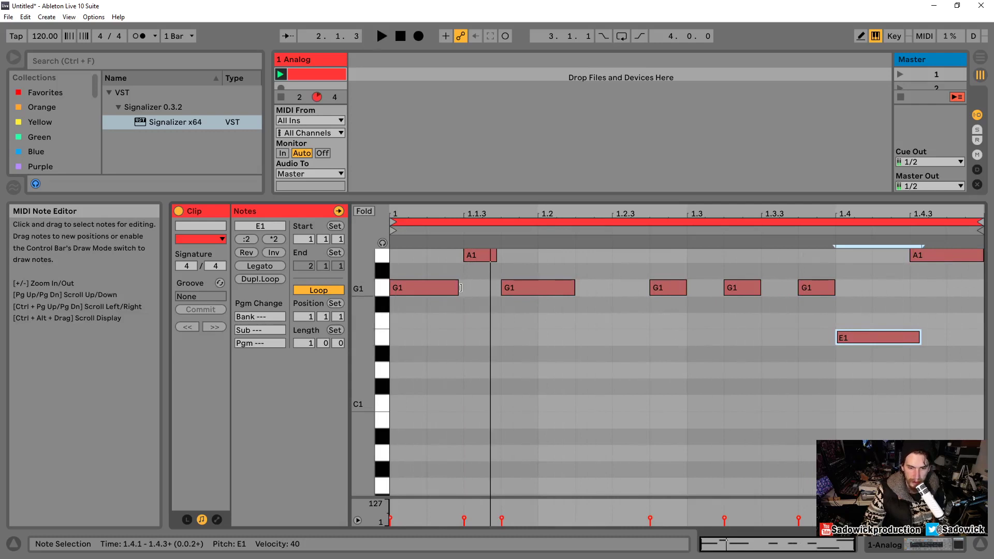
Extend the A1 note at 1.1.3 slightly past the start of the following G1 note and play the clip.
key(space)
mouse_move(496, 255)
mouse_down()
mouse_move(525, 255)
mouse_move(513, 254)
mouse_up()
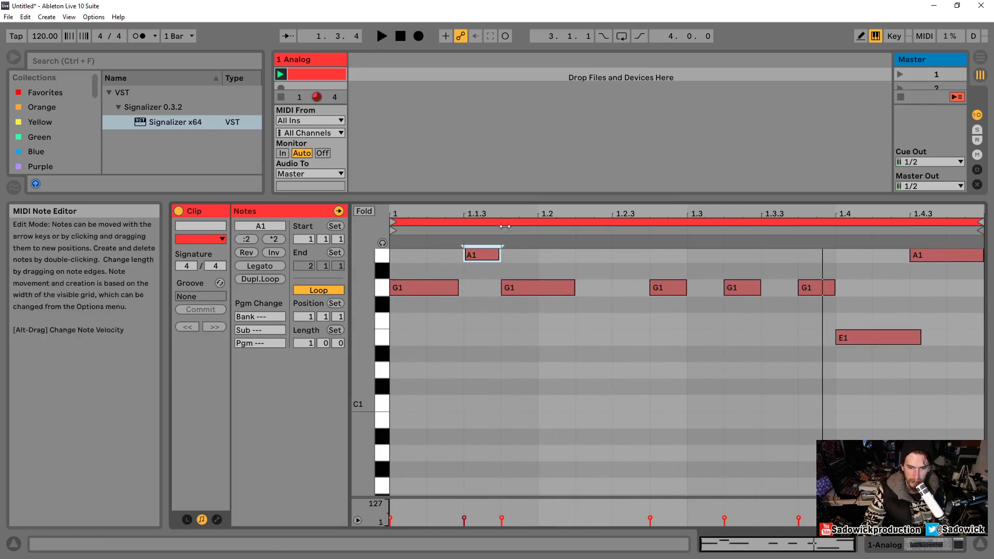
drag(504, 214, 527, 256)
key(space)
Shorten the first G1 note to leave a clear gap before the A1 note, and return to the Analog device controls.
drag(545, 214, 517, 199)
key(space)
drag(455, 282, 438, 284)
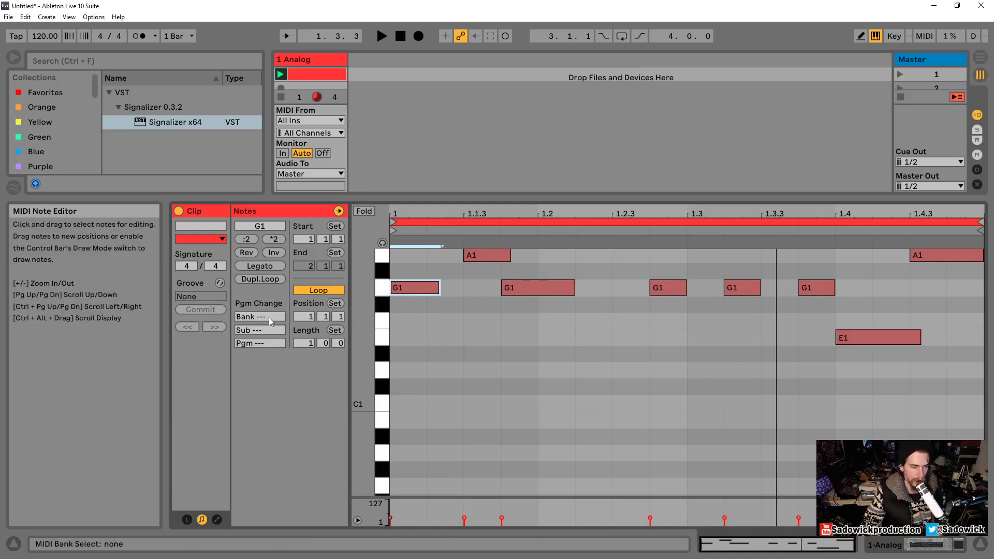
key(shift+Tab)
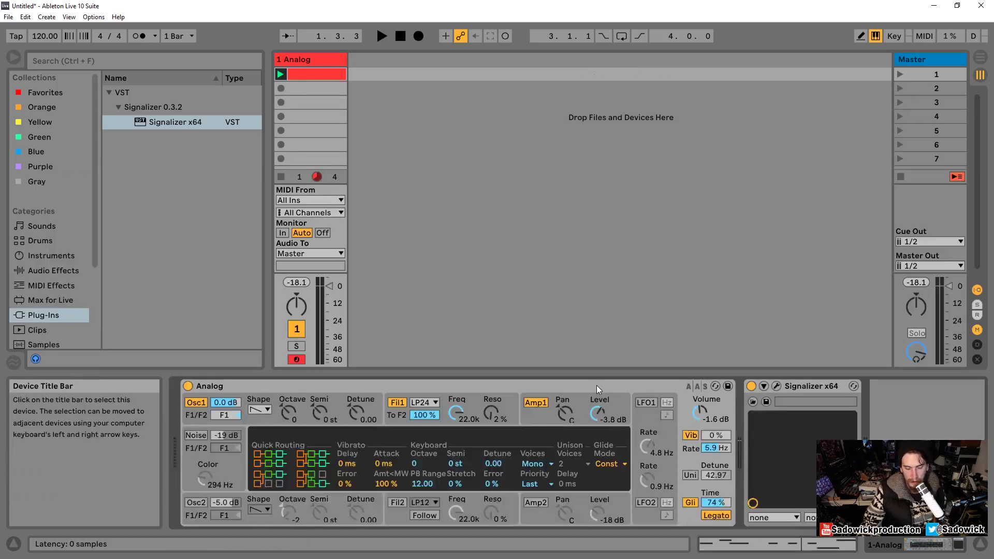